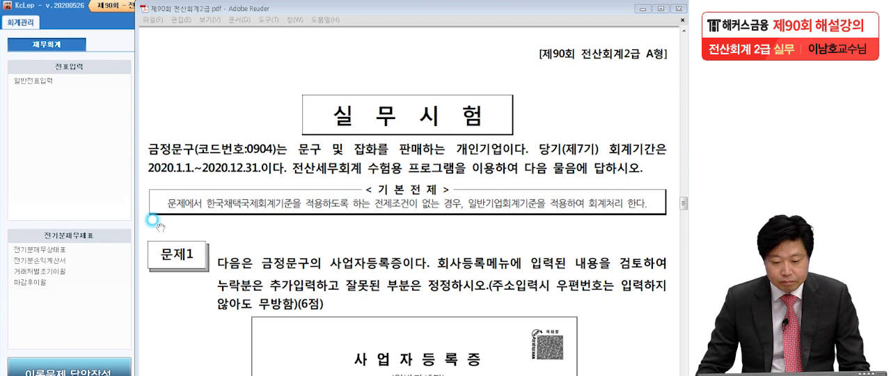
- Read problem 1 in the exam PDF and examine its business registration certificate
{"action": "scroll", "coordinate": [310, 331], "scroll_direction": "down", "scroll_amount": 5}
{"action": "scroll", "coordinate": [304, 149], "scroll_direction": "down", "scroll_amount": 1}
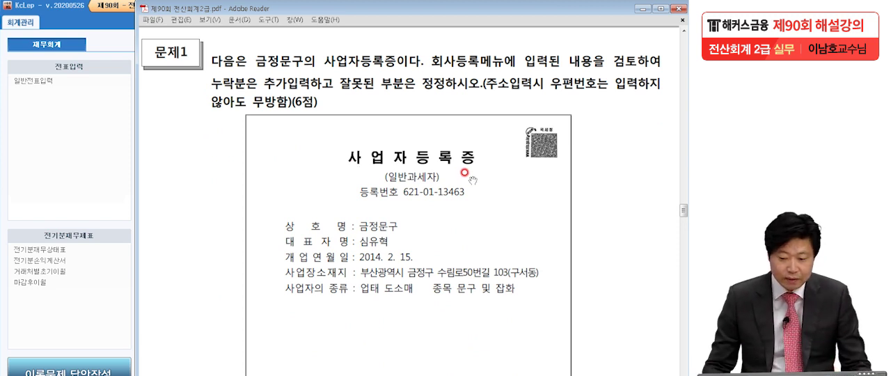
{"action": "left_click_drag", "start_coordinate": [468, 320], "coordinate": [465, 207]}
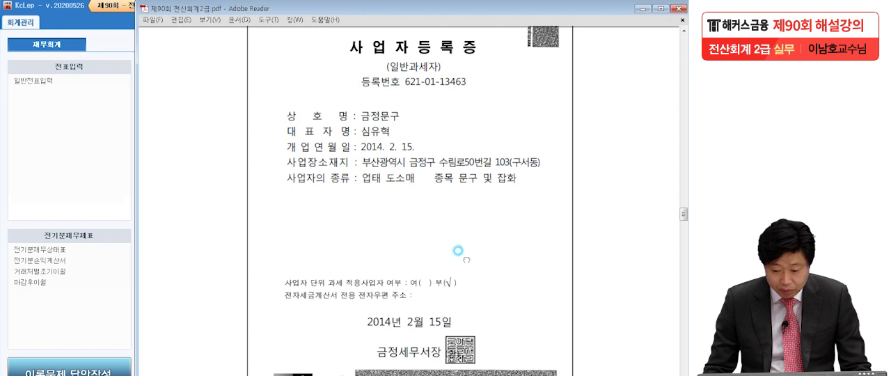
- Open the company registration form (회사등록) in KcLep and check the company name and business classification of 금정문구
{"action": "left_click_drag", "start_coordinate": [291, 8], "coordinate": [428, 7]}
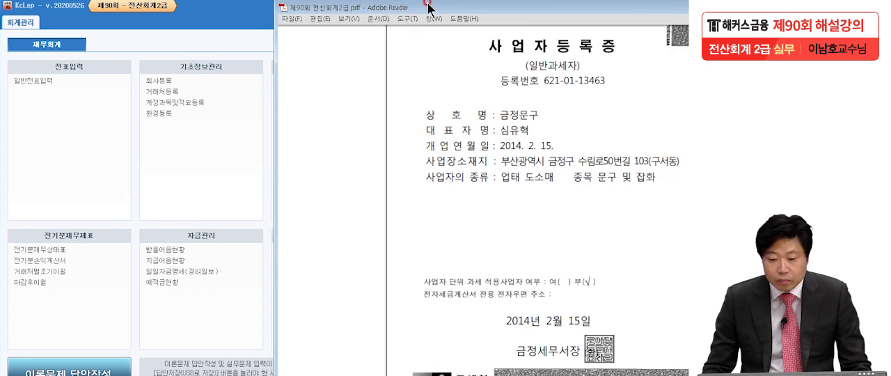
{"action": "left_click", "coordinate": [170, 82]}
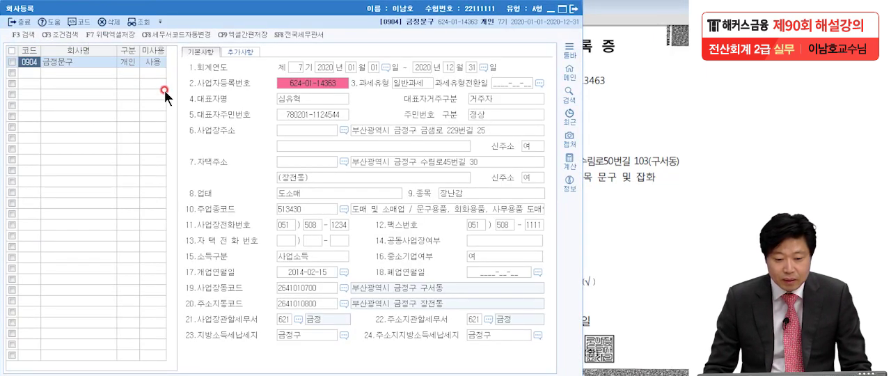
{"action": "left_click", "coordinate": [63, 60]}
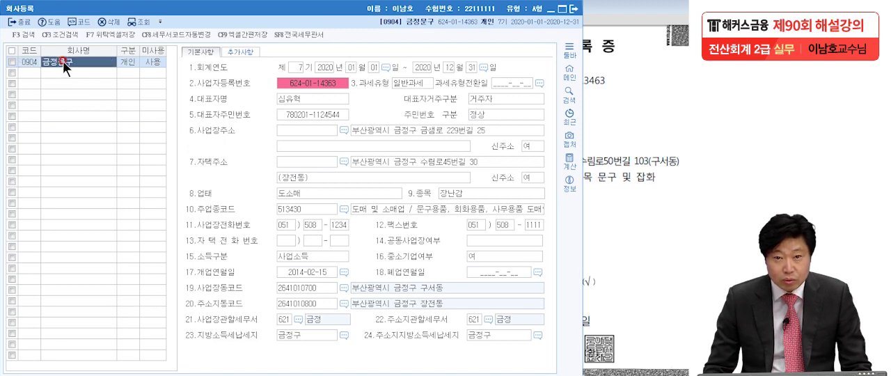
{"action": "left_click", "coordinate": [132, 63]}
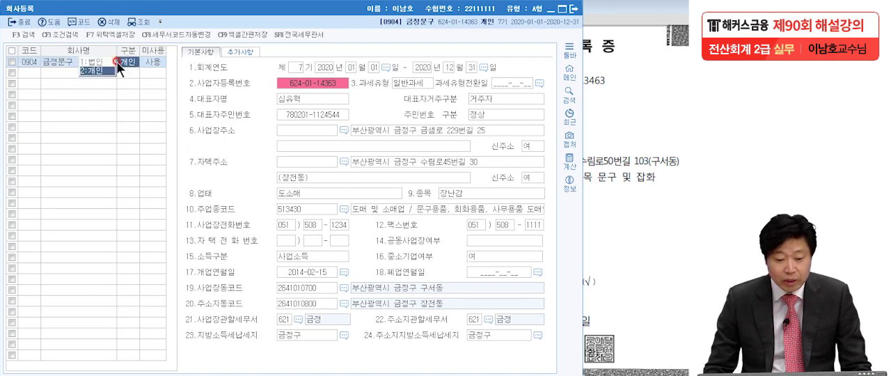
{"action": "left_click", "coordinate": [57, 61]}
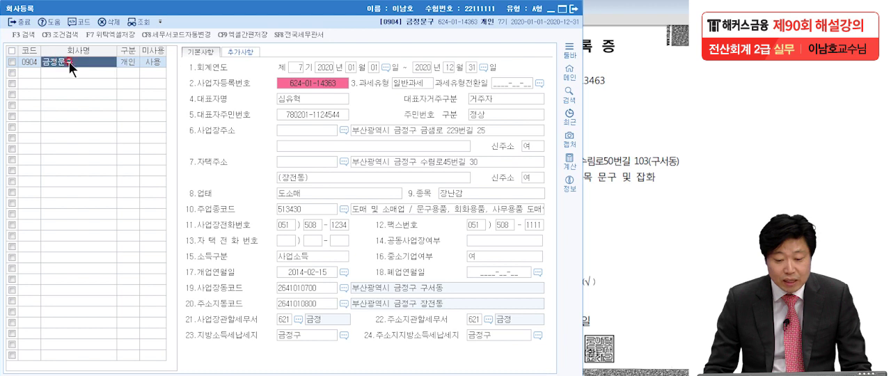
{"action": "left_click", "coordinate": [121, 62]}
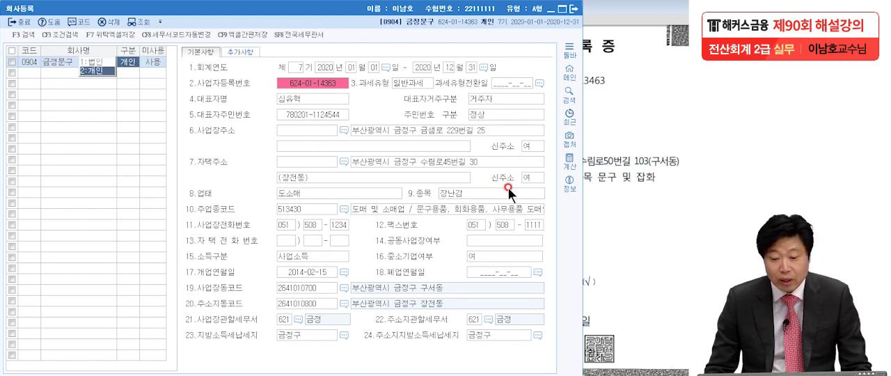
- Place the company registration form beside the certificate and compare the business registration number in both, marking it for correction
{"action": "left_click_drag", "start_coordinate": [332, 19], "coordinate": [174, 17]}
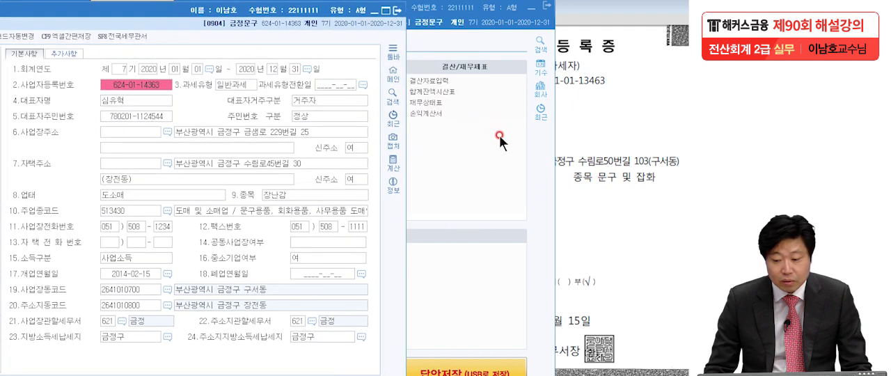
{"action": "left_click", "coordinate": [596, 151]}
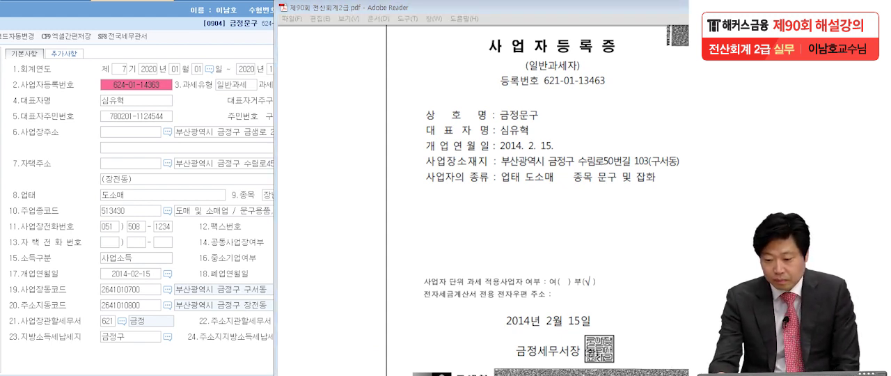
{"action": "mouse_move", "coordinate": [544, 88]}
{"action": "left_mouse_down"}
{"action": "mouse_move", "coordinate": [602, 91]}
{"action": "mouse_move", "coordinate": [591, 90]}
{"action": "left_mouse_up"}
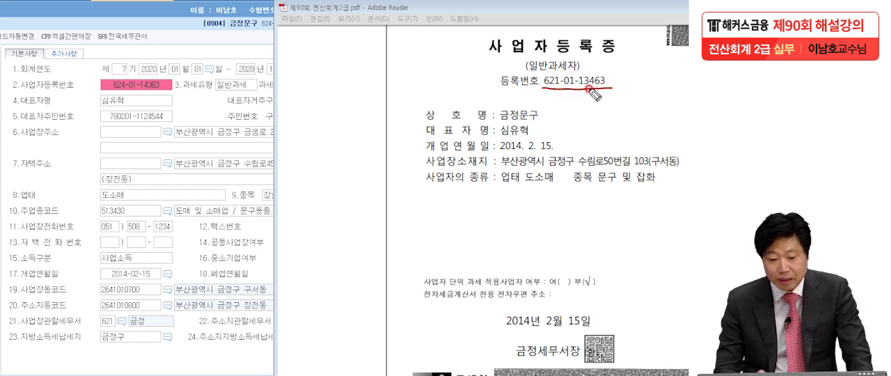
{"action": "mouse_move", "coordinate": [172, 89]}
{"action": "left_mouse_down"}
{"action": "mouse_move", "coordinate": [106, 87]}
{"action": "mouse_move", "coordinate": [163, 89]}
{"action": "left_mouse_up"}
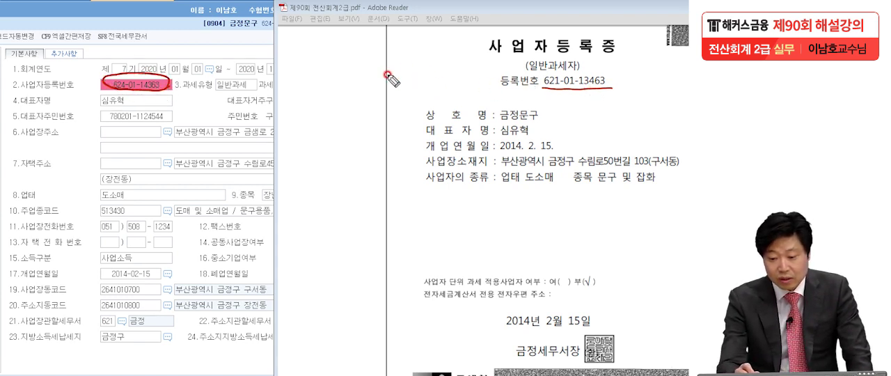
{"action": "mouse_move", "coordinate": [365, 73]}
{"action": "left_mouse_down"}
{"action": "mouse_move", "coordinate": [385, 67]}
{"action": "mouse_move", "coordinate": [391, 78]}
{"action": "left_mouse_up"}
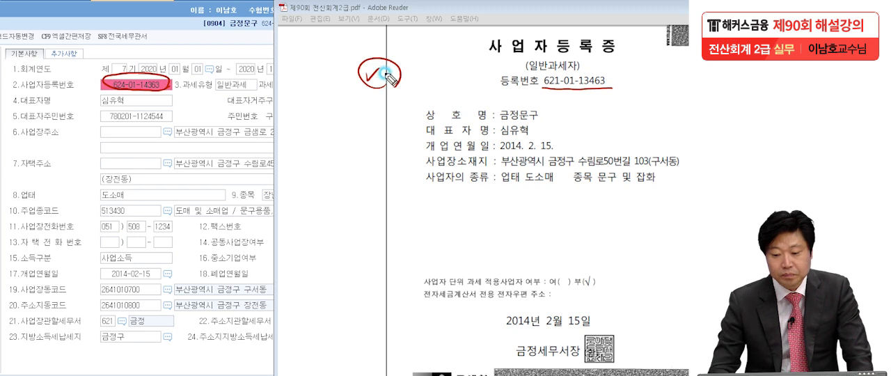
- Check the company name, representative's name and opening date on the certificate against the registration form
{"action": "left_click", "coordinate": [540, 123]}
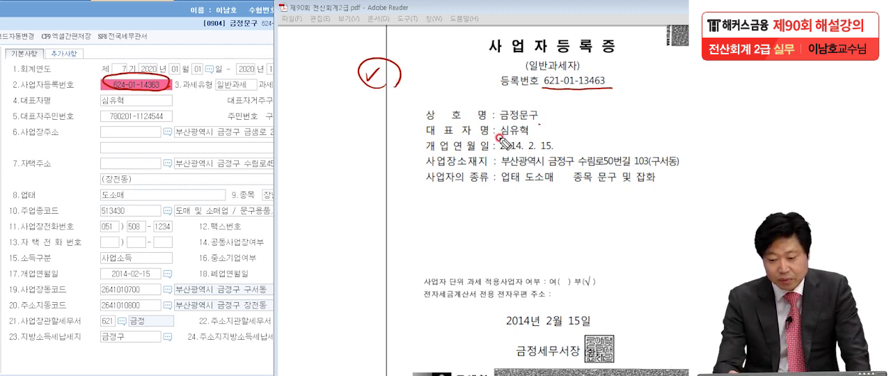
{"action": "mouse_move", "coordinate": [498, 140]}
{"action": "left_mouse_down"}
{"action": "mouse_move", "coordinate": [521, 138]}
{"action": "mouse_move", "coordinate": [510, 153]}
{"action": "mouse_move", "coordinate": [560, 152]}
{"action": "left_mouse_up"}
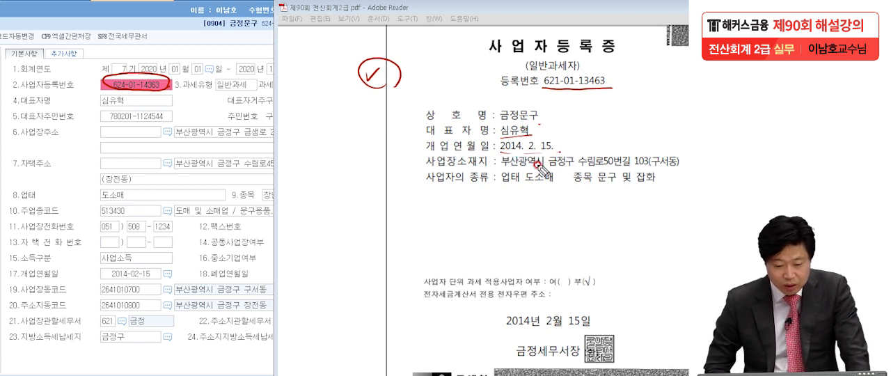
{"action": "left_click_drag", "start_coordinate": [101, 277], "coordinate": [168, 273]}
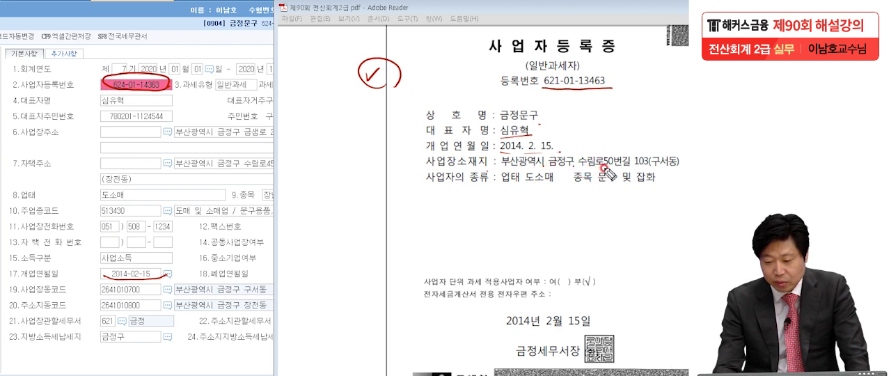
- Compare the business address on the certificate with the form's 사업장주소 and mark it for correction
{"action": "left_click", "coordinate": [674, 169]}
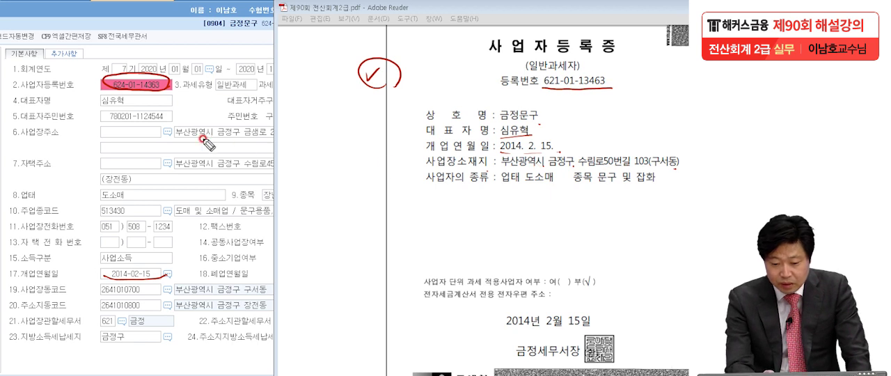
{"action": "left_click", "coordinate": [63, 137]}
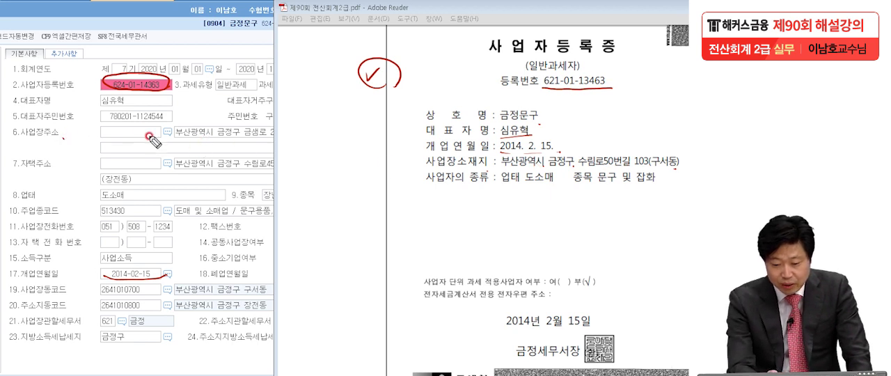
{"action": "left_click", "coordinate": [243, 138]}
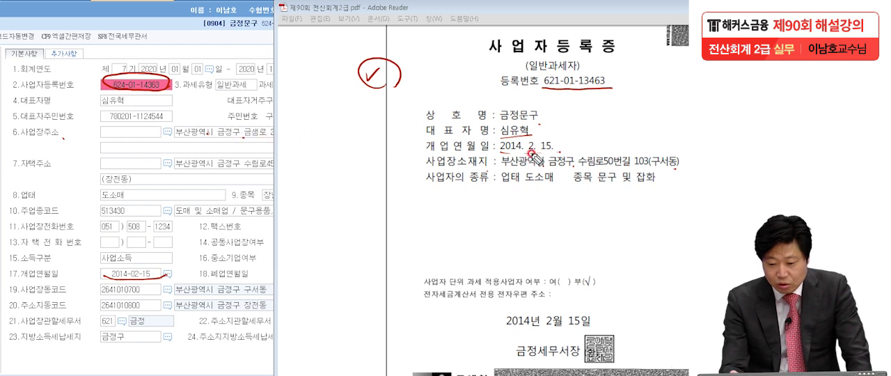
{"action": "left_click", "coordinate": [630, 166]}
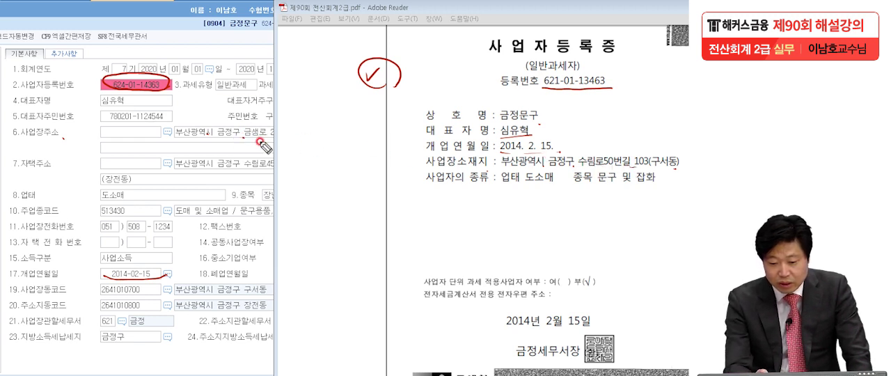
{"action": "left_click_drag", "start_coordinate": [243, 142], "coordinate": [267, 143]}
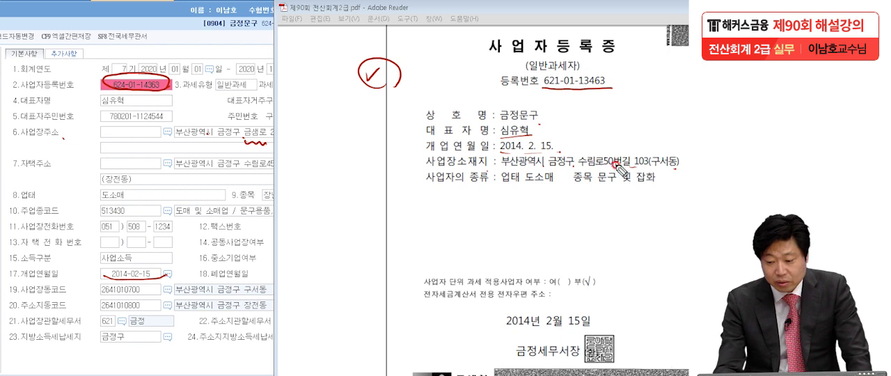
{"action": "mouse_move", "coordinate": [669, 171]}
{"action": "left_mouse_down"}
{"action": "mouse_move", "coordinate": [564, 174]}
{"action": "mouse_move", "coordinate": [505, 158]}
{"action": "mouse_move", "coordinate": [669, 153]}
{"action": "mouse_move", "coordinate": [675, 170]}
{"action": "left_mouse_up"}
{"action": "left_click_drag", "start_coordinate": [348, 148], "coordinate": [393, 161]}
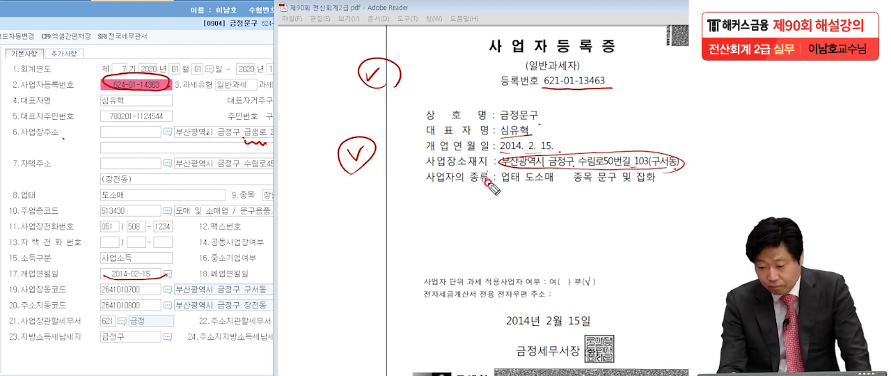
- Compare the business type (업태) and item (종목) with the form, marking the item 문구 및 잡화 for correction
{"action": "left_click_drag", "start_coordinate": [510, 188], "coordinate": [521, 188]}
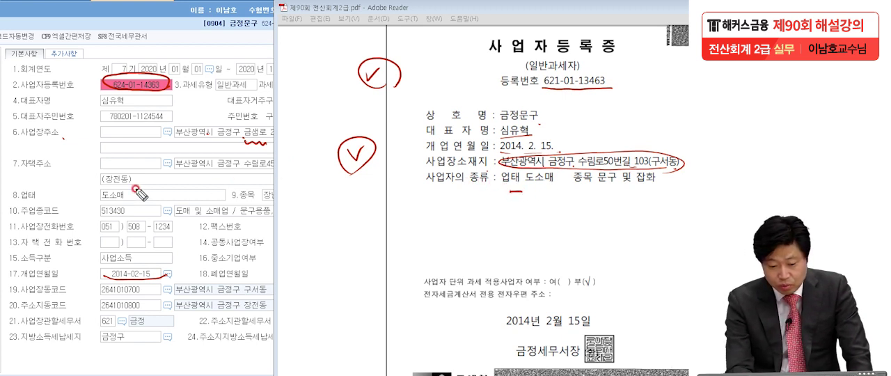
{"action": "left_click_drag", "start_coordinate": [131, 200], "coordinate": [100, 200]}
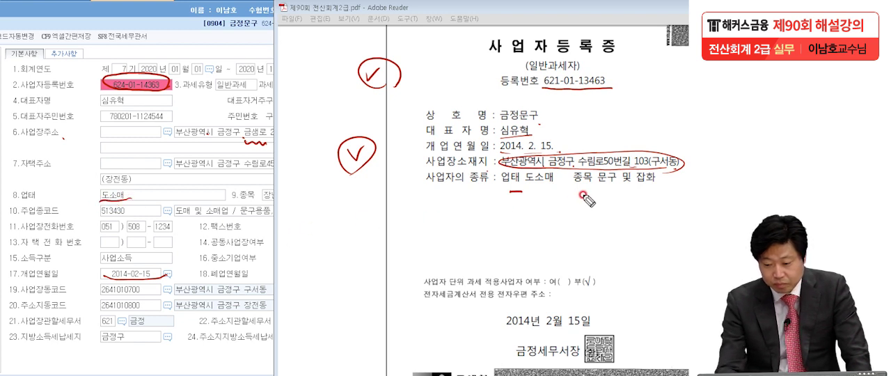
{"action": "left_click_drag", "start_coordinate": [597, 183], "coordinate": [654, 184]}
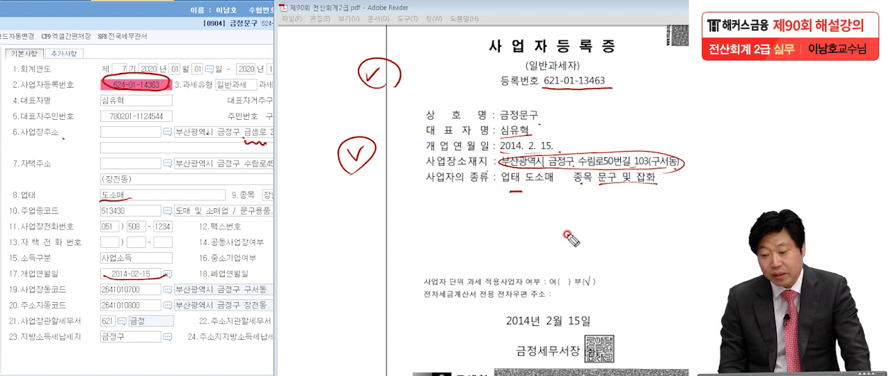
{"action": "left_click_drag", "start_coordinate": [261, 201], "coordinate": [275, 202]}
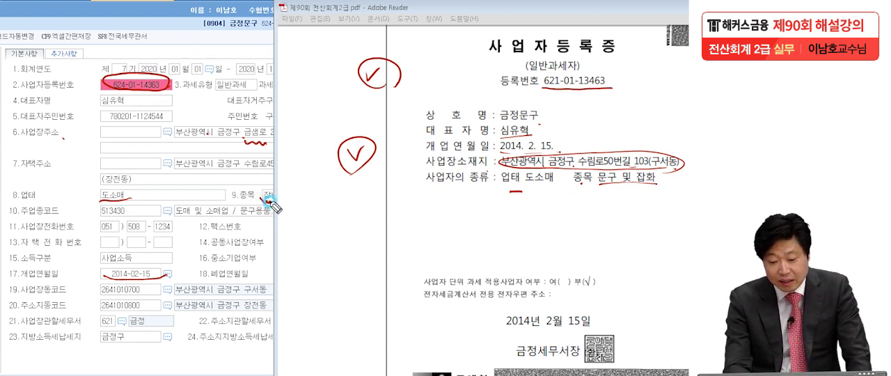
{"action": "mouse_move", "coordinate": [615, 188]}
{"action": "left_mouse_down"}
{"action": "mouse_move", "coordinate": [590, 173]}
{"action": "mouse_move", "coordinate": [672, 177]}
{"action": "mouse_move", "coordinate": [612, 188]}
{"action": "left_mouse_up"}
{"action": "mouse_move", "coordinate": [354, 174]}
{"action": "left_mouse_down"}
{"action": "mouse_move", "coordinate": [384, 167]}
{"action": "mouse_move", "coordinate": [357, 210]}
{"action": "left_mouse_up"}
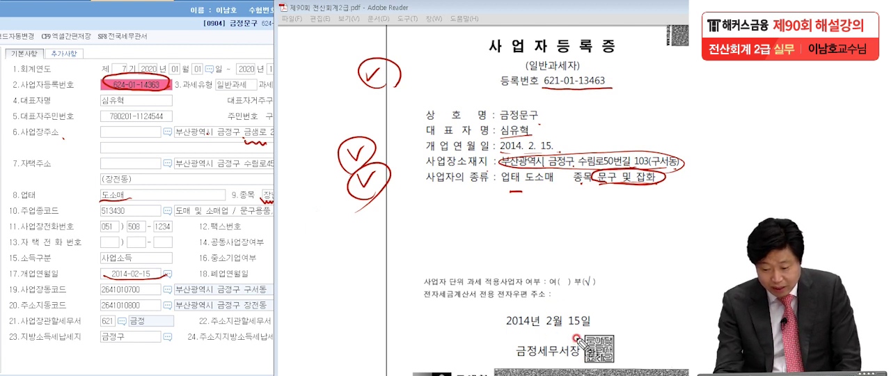
- Check the certificate's tax office against the form's 사업장관할세무서, and clear all screen markings
{"action": "left_click_drag", "start_coordinate": [542, 355], "coordinate": [522, 356]}
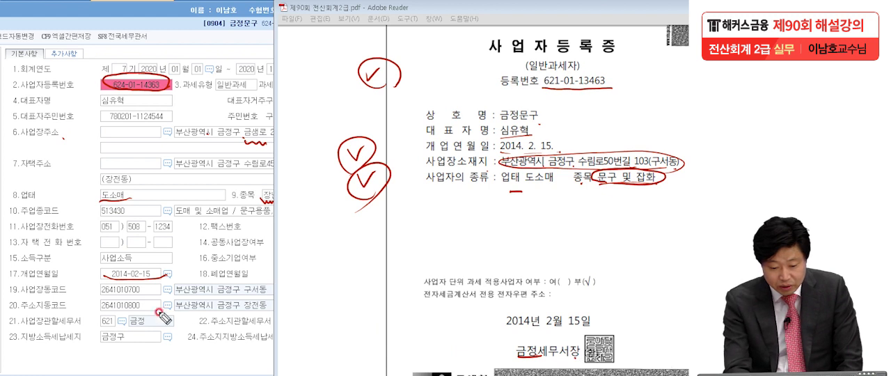
{"action": "left_click_drag", "start_coordinate": [15, 325], "coordinate": [99, 325]}
{"action": "left_click_drag", "start_coordinate": [160, 326], "coordinate": [129, 327]}
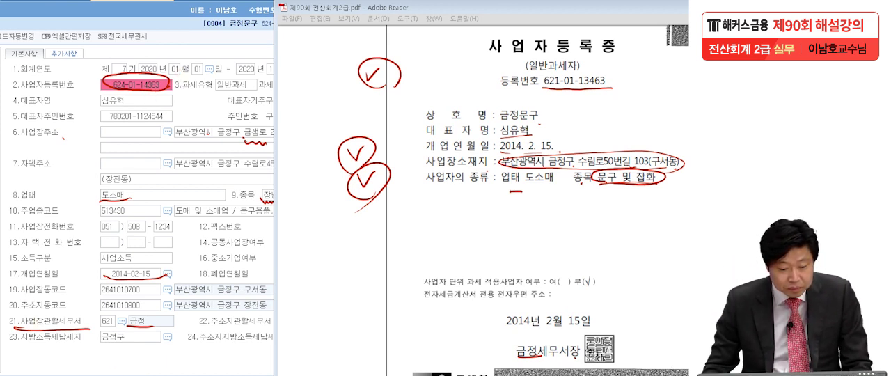
{"action": "key", "text": "Escape"}
{"action": "left_click", "coordinate": [126, 85]}
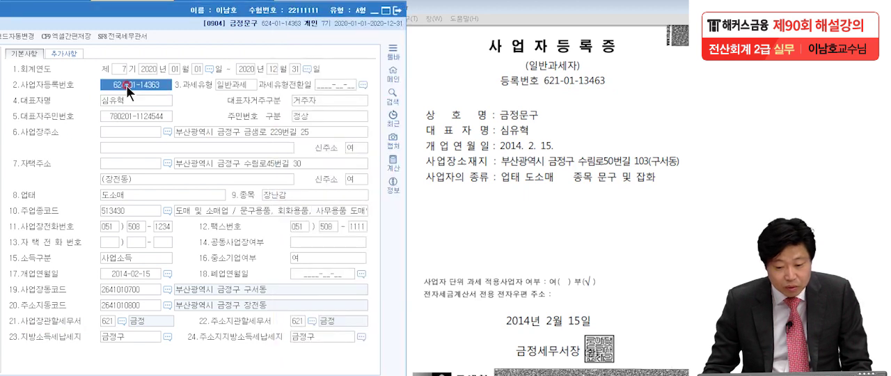
{"action": "left_click", "coordinate": [126, 84]}
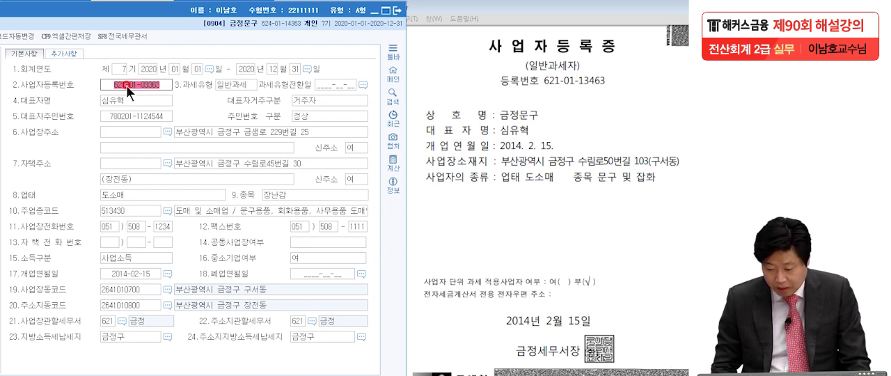
{"action": "key", "text": "Return"}
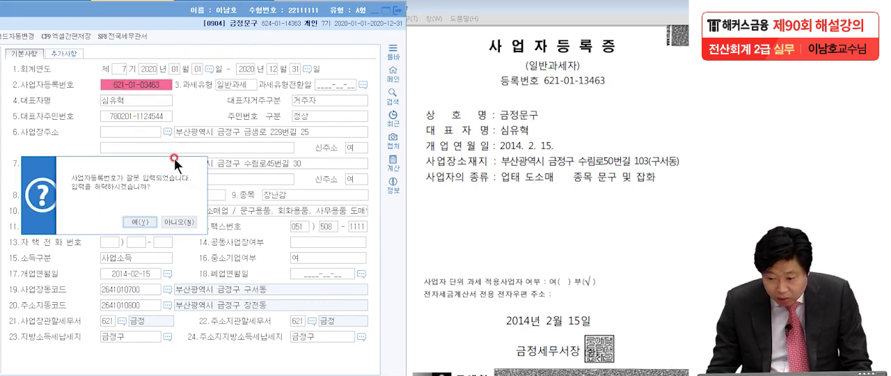
{"action": "left_click", "coordinate": [172, 222]}
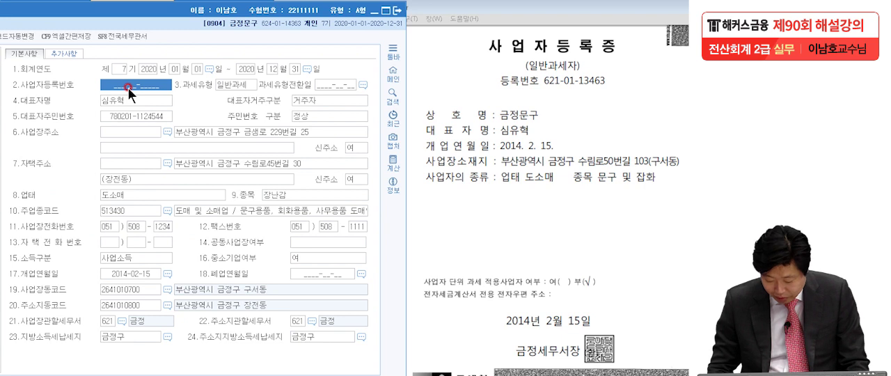
- Enter the business registration number from the certificate in the company registration form
{"action": "type", "text": "621-01-134"}
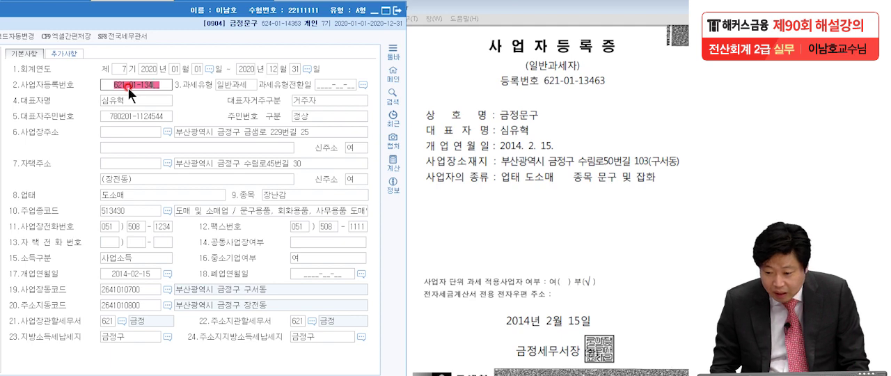
{"action": "type", "text": "63"}
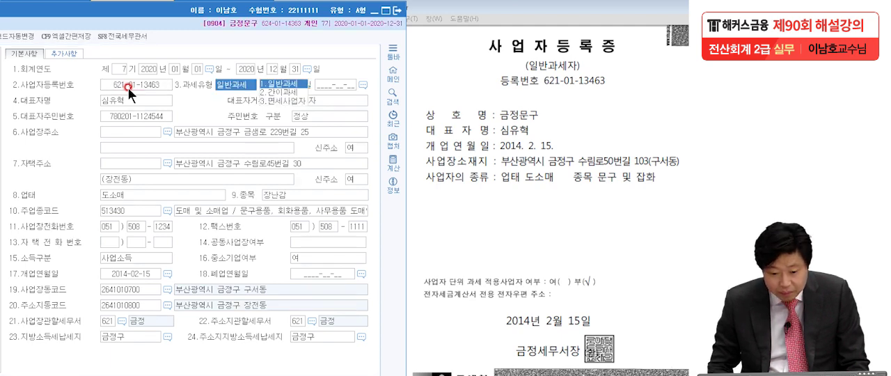
- Replace the road name and street number in the business address (사업장주소) with those on the certificate
{"action": "left_click", "coordinate": [140, 98]}
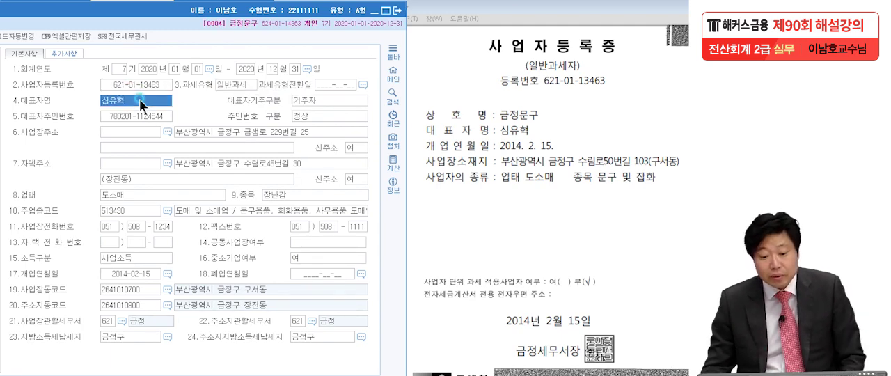
{"action": "left_click", "coordinate": [219, 129]}
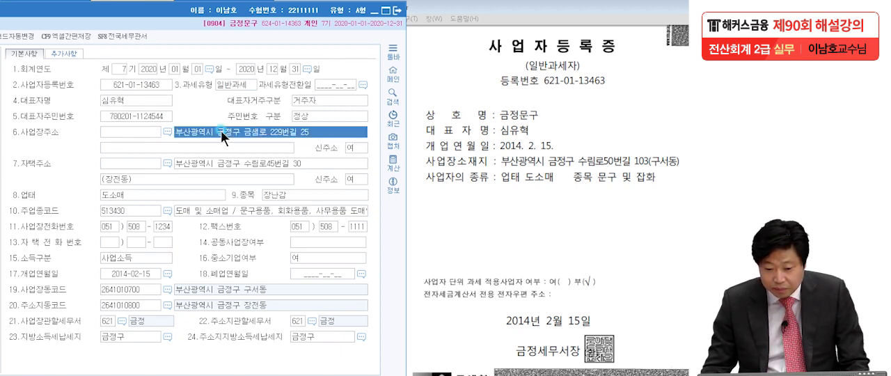
{"action": "left_click", "coordinate": [245, 132]}
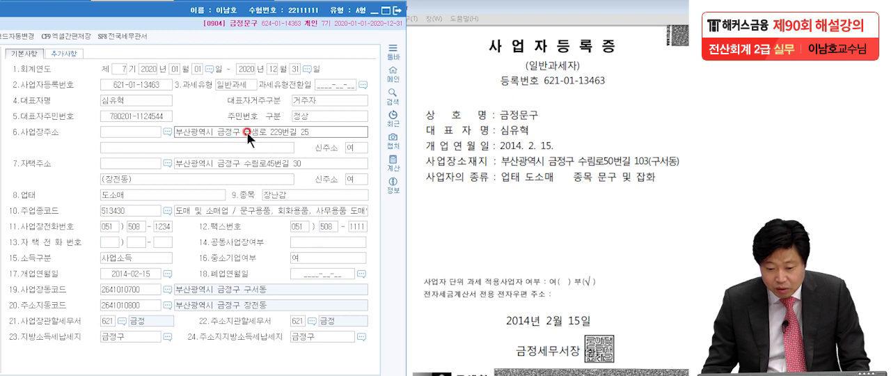
{"action": "key", "text": "BackSpace"}
{"action": "key", "text": "BackSpace"}
{"action": "key", "text": "BackSpace"}
{"action": "key", "text": "BackSpace"}
{"action": "key", "text": "BackSpace"}
{"action": "key", "text": "BackSpace"}
{"action": "key", "text": "BackSpace"}
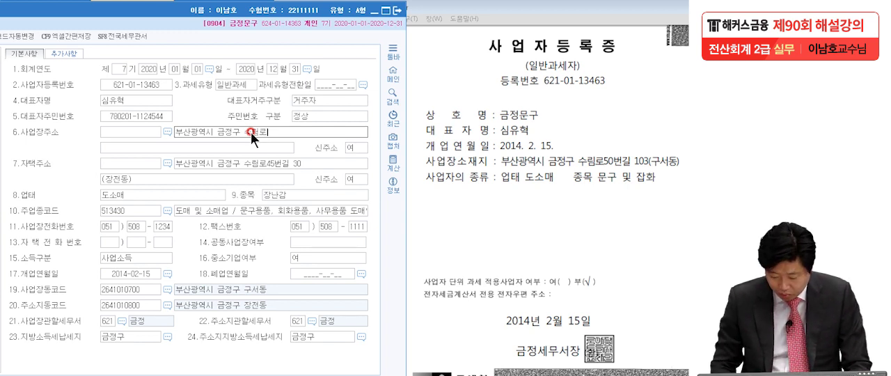
{"action": "type", "text": "번길"}
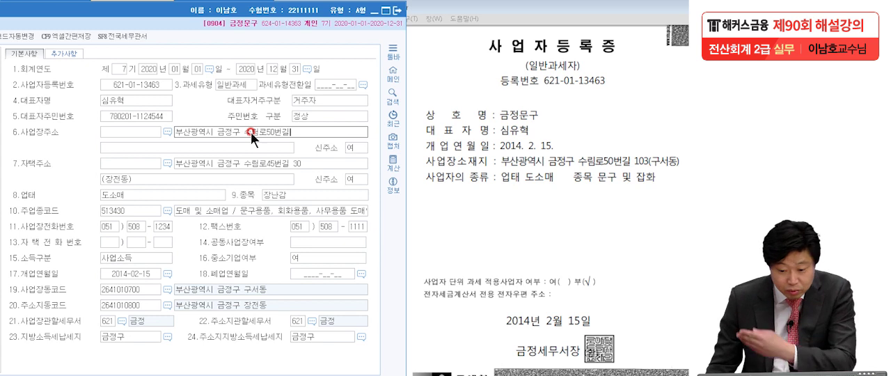
- Enter the parenthesised neighbourhood on the second business address line and append the building number from the certificate to the first line
{"action": "left_click", "coordinate": [262, 153]}
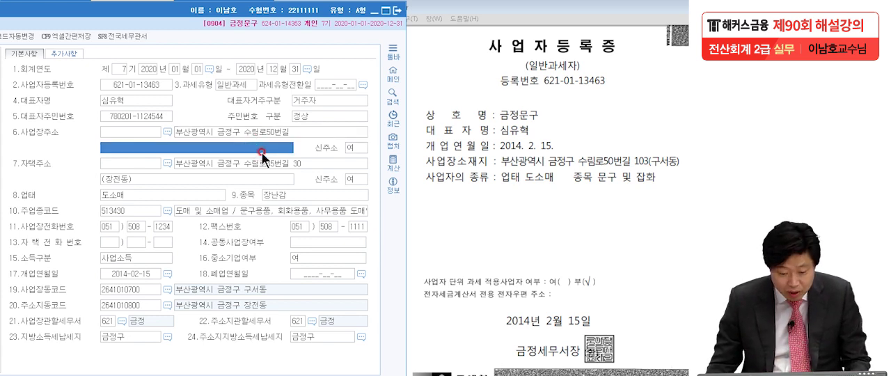
{"action": "type", "text": "(구서동"}
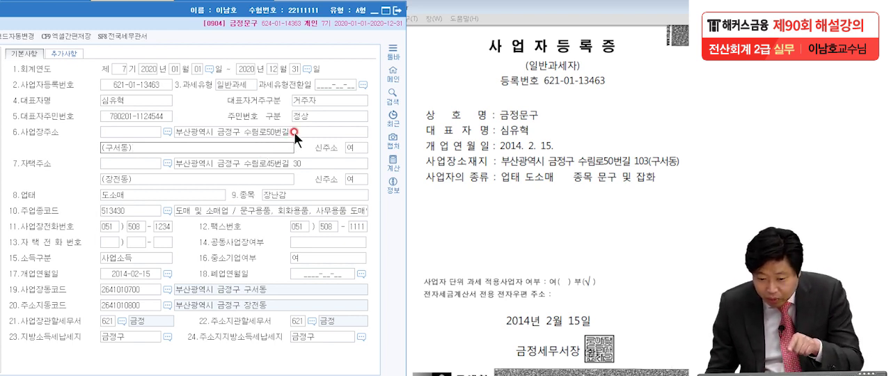
{"action": "left_click", "coordinate": [290, 131]}
{"action": "left_click", "coordinate": [289, 131]}
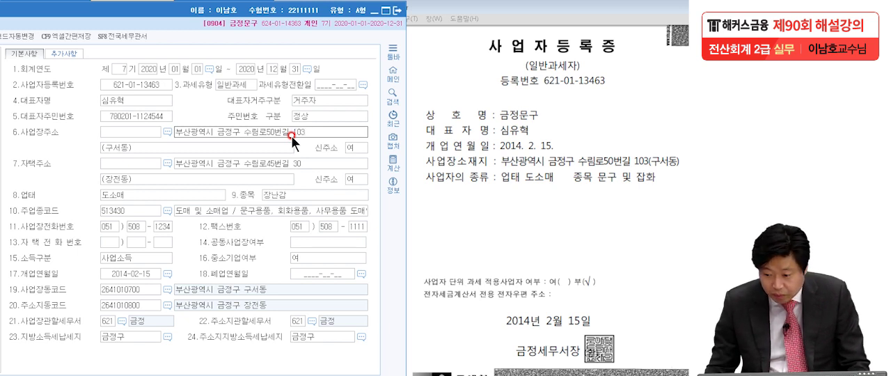
{"action": "left_click_drag", "start_coordinate": [311, 131], "coordinate": [160, 157]}
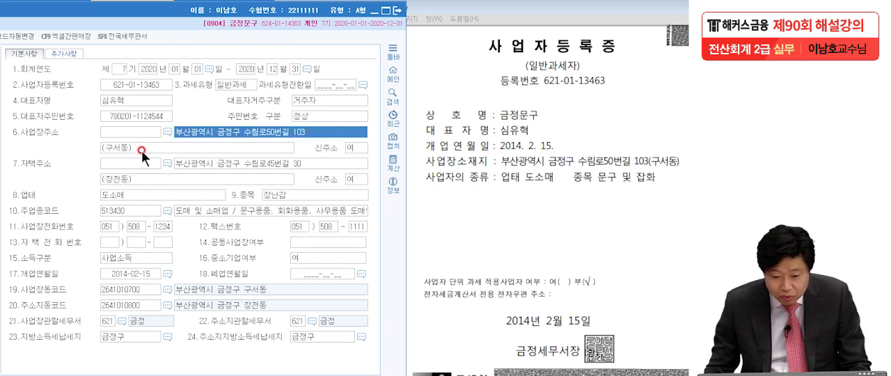
{"action": "left_click", "coordinate": [141, 150]}
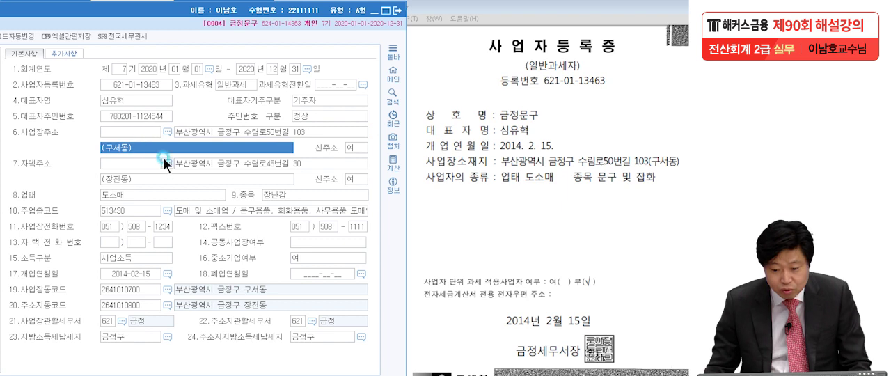
- Change the business item (종목) to 문구 및 잡화 and close the company registration form
{"action": "left_click", "coordinate": [278, 192]}
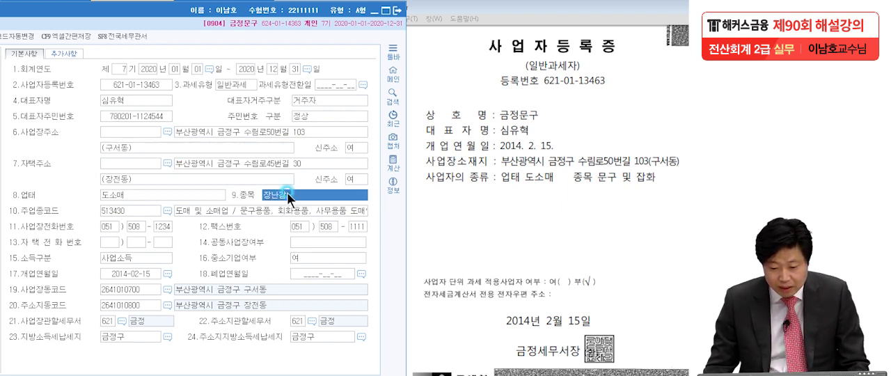
{"action": "key", "text": "BackSpace"}
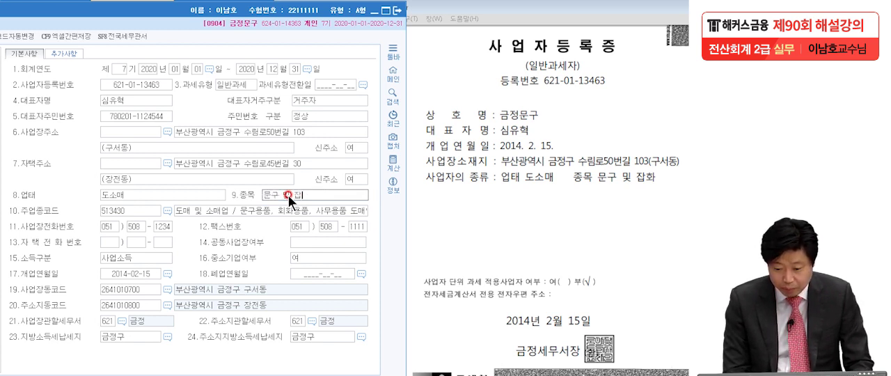
{"action": "left_click", "coordinate": [309, 242]}
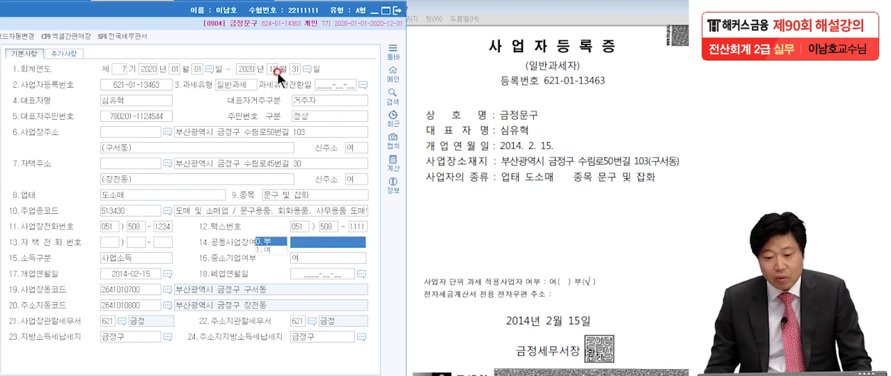
{"action": "left_click_drag", "start_coordinate": [152, 12], "coordinate": [327, 11]}
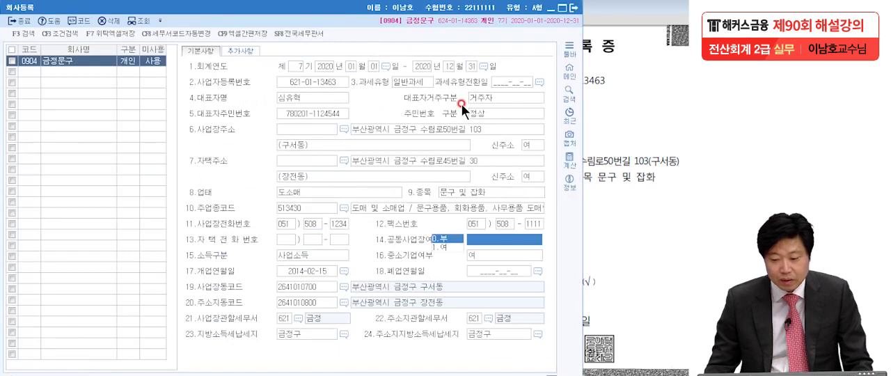
{"action": "left_click", "coordinate": [573, 8]}
- Bring up the complete 재무상태표 of problem 2 (문제2) in the exam PDF
{"action": "left_click_drag", "start_coordinate": [600, 13], "coordinate": [457, 11]}
{"action": "scroll", "coordinate": [454, 152], "scroll_direction": "down", "scroll_amount": 15}
{"action": "left_click_drag", "start_coordinate": [454, 151], "coordinate": [454, 143]}
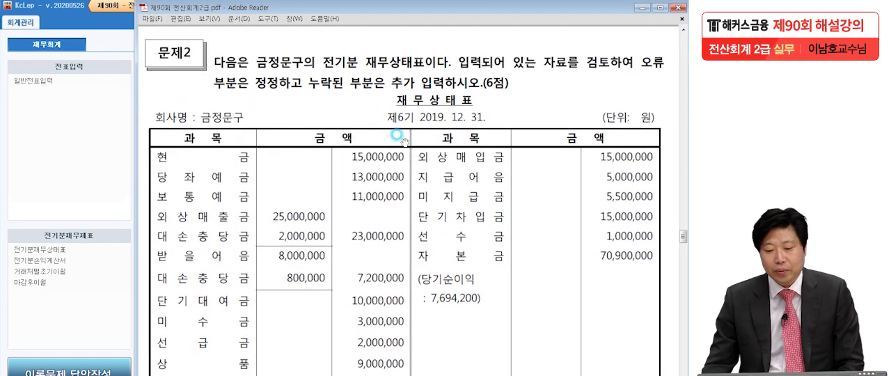
{"action": "scroll", "coordinate": [434, 311], "scroll_direction": "down", "scroll_amount": 2}
{"action": "left_click_drag", "start_coordinate": [435, 312], "coordinate": [435, 224]}
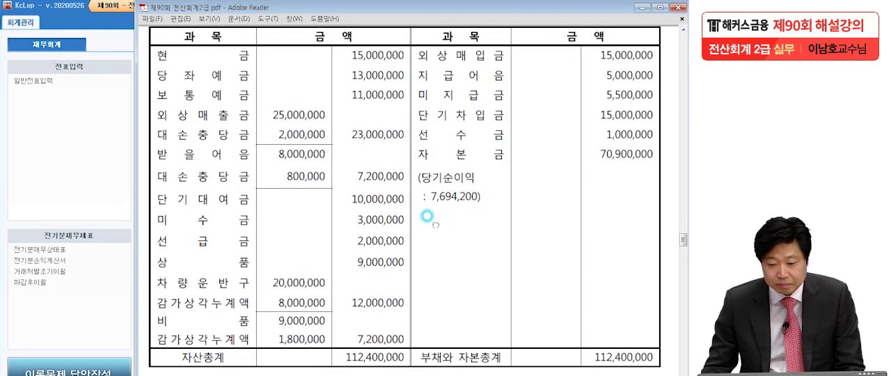
- Open 전기분재무상태표 in KcLep and place the exam PDF beside its asset list
{"action": "left_click", "coordinate": [98, 209]}
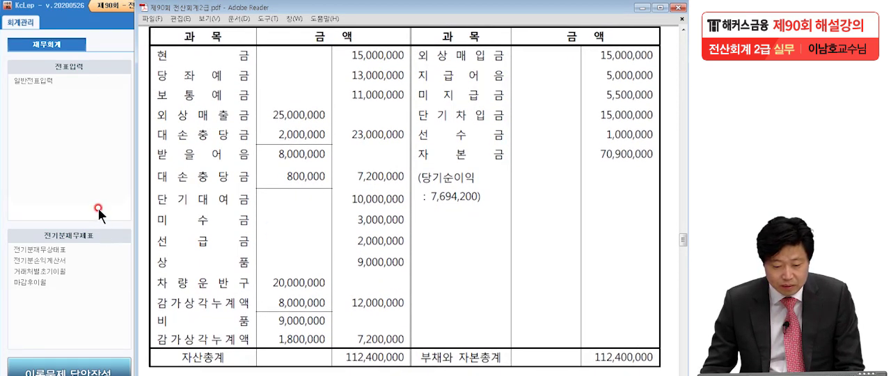
{"action": "left_click", "coordinate": [57, 250]}
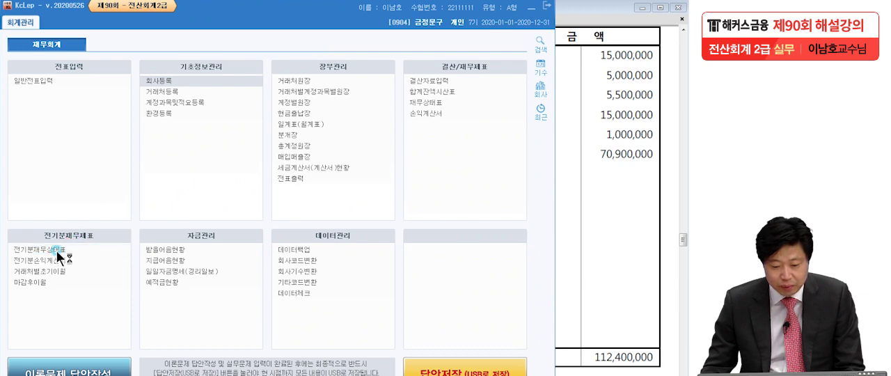
{"action": "left_click", "coordinate": [604, 156]}
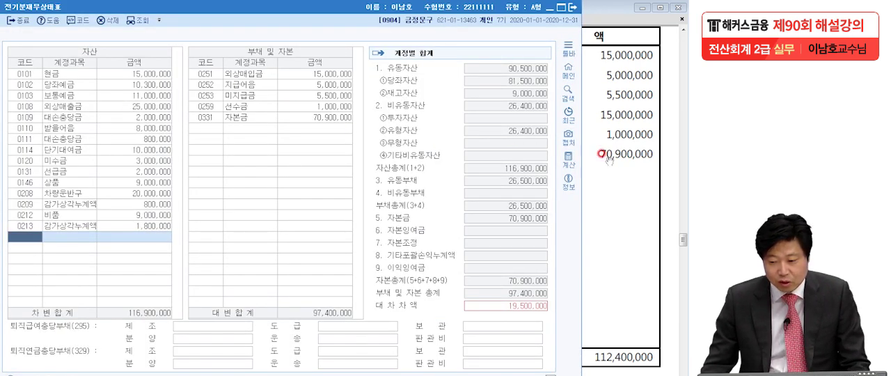
{"action": "left_click", "coordinate": [269, 17]}
{"action": "left_click_drag", "start_coordinate": [280, 7], "coordinate": [421, 10]}
{"action": "left_click", "coordinate": [239, 106]}
{"action": "left_click", "coordinate": [183, 305]}
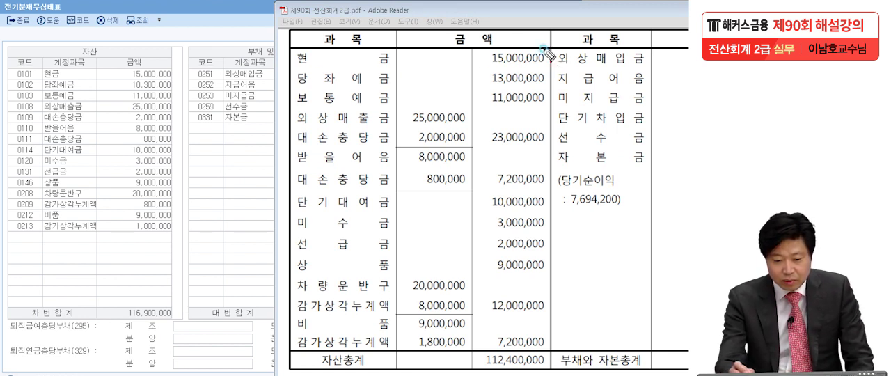
- Compare the assets from 당좌예금 to the 대손충당금 of 받을어음 with the PDF, circling 당좌예금 for correction
{"action": "mouse_move", "coordinate": [542, 83]}
{"action": "left_mouse_down"}
{"action": "mouse_move", "coordinate": [468, 78]}
{"action": "mouse_move", "coordinate": [566, 82]}
{"action": "left_mouse_up"}
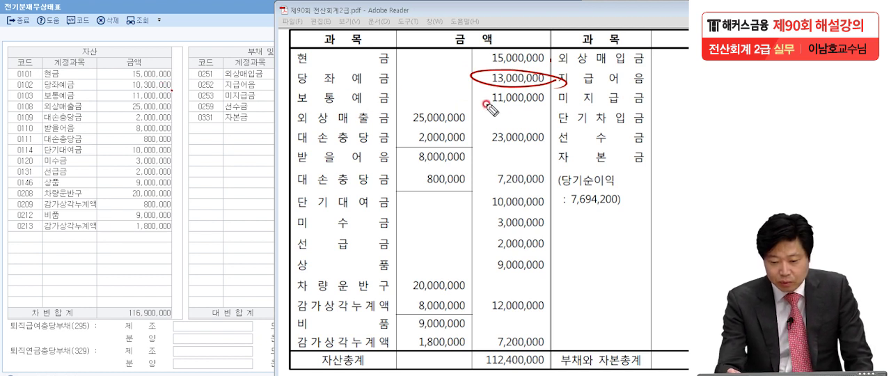
{"action": "left_click", "coordinate": [544, 99]}
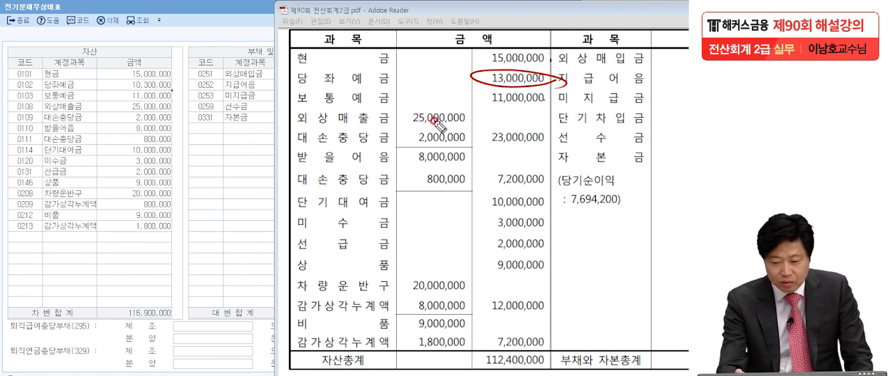
{"action": "left_click", "coordinate": [456, 119]}
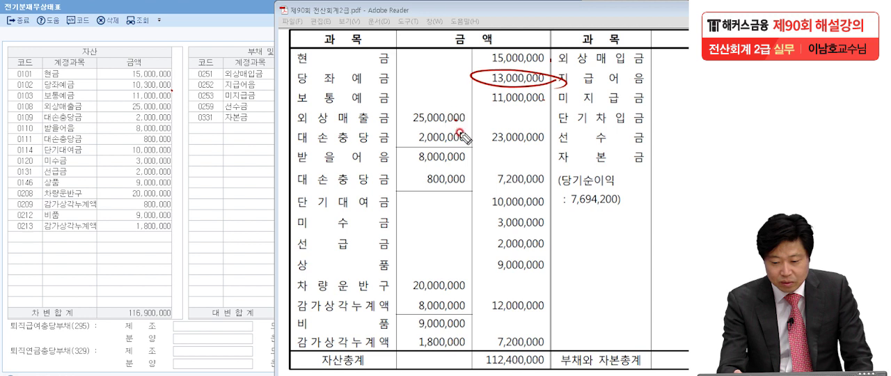
{"action": "left_click", "coordinate": [461, 163]}
{"action": "left_click", "coordinate": [462, 182]}
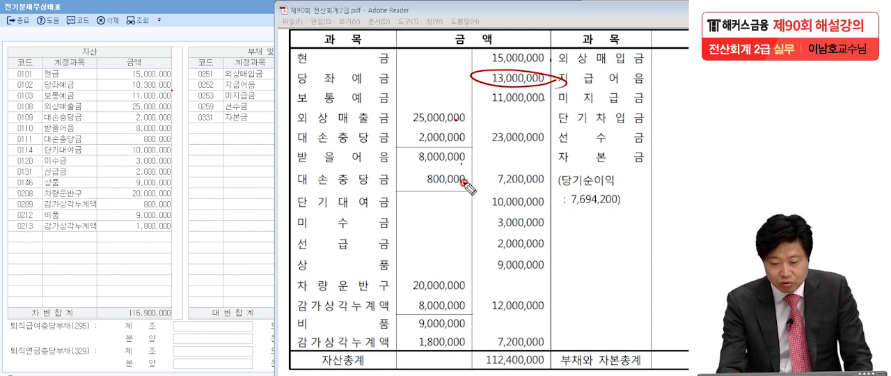
- Check the assets from 단기대여금 to the last 감가상각누계액, circle the one under 차량운반구 for correction, and clear the markings
{"action": "left_click", "coordinate": [523, 209]}
{"action": "left_click", "coordinate": [525, 232]}
{"action": "left_click", "coordinate": [525, 252]}
{"action": "left_click", "coordinate": [526, 270]}
{"action": "left_click", "coordinate": [454, 289]}
{"action": "left_click", "coordinate": [441, 308]}
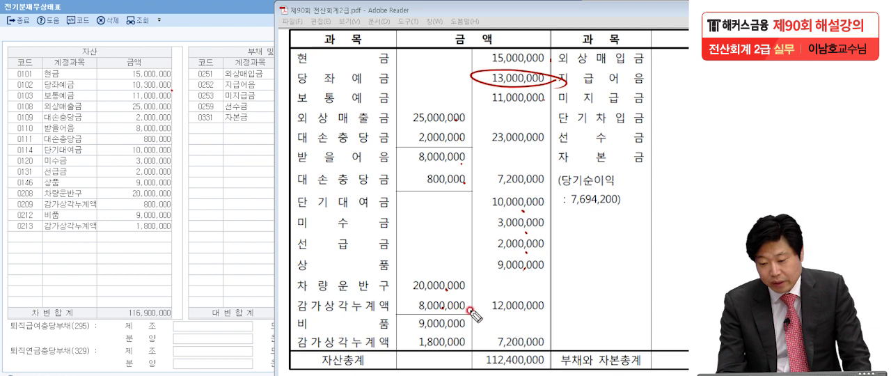
{"action": "mouse_move", "coordinate": [472, 312]}
{"action": "left_mouse_down"}
{"action": "mouse_move", "coordinate": [401, 314]}
{"action": "mouse_move", "coordinate": [485, 302]}
{"action": "mouse_move", "coordinate": [456, 314]}
{"action": "left_mouse_up"}
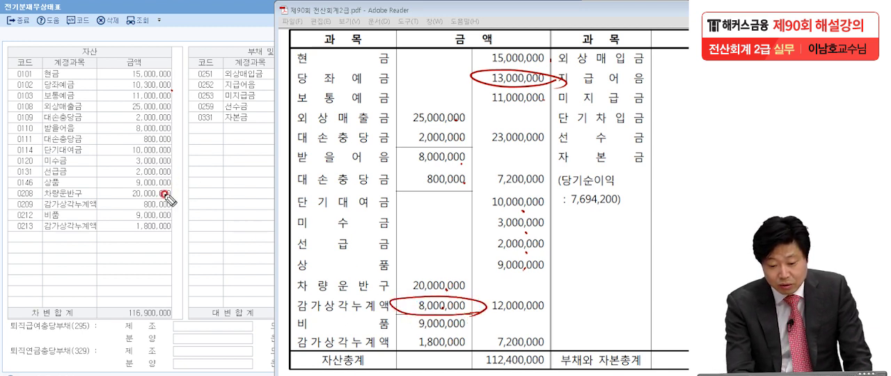
{"action": "left_click", "coordinate": [464, 325]}
{"action": "left_click", "coordinate": [463, 344]}
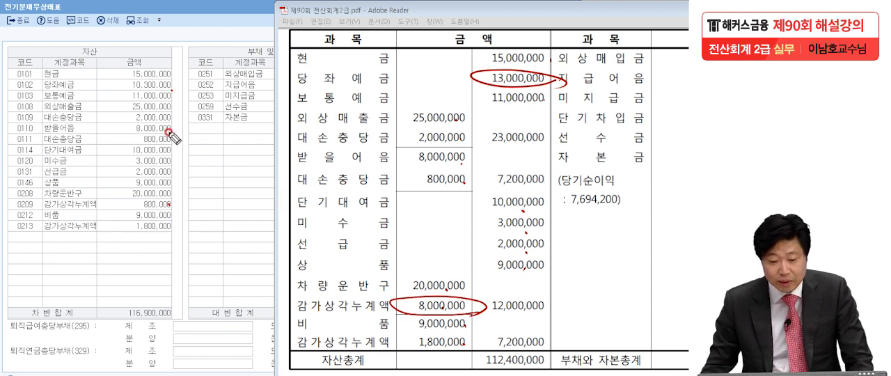
{"action": "key", "text": "Escape"}
- Set the amount of 당좌예금 (0102) to 13,000,000
{"action": "left_click", "coordinate": [94, 101]}
{"action": "left_click", "coordinate": [132, 83]}
{"action": "type", "text": "130"}
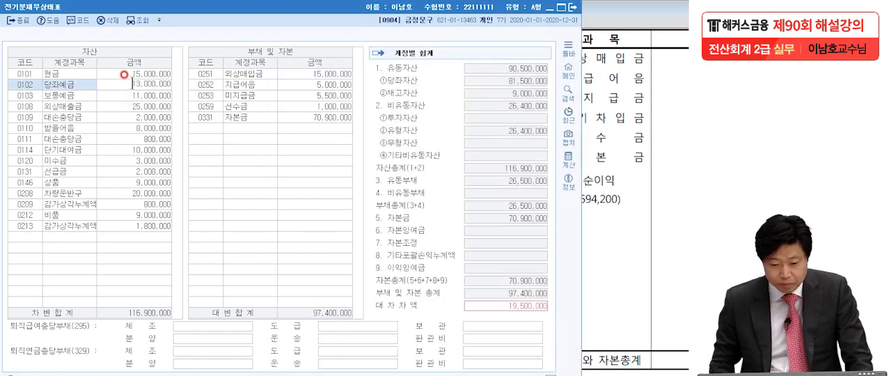
{"action": "key", "text": "Return"}
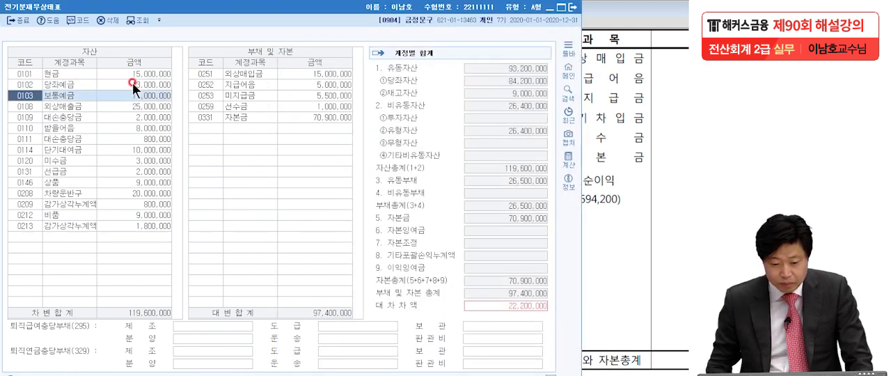
- Set the amount of 감가상각누계액 (0209) under 차량운반구 to 8,000,000
{"action": "left_click", "coordinate": [133, 201]}
{"action": "type", "text": "8"}
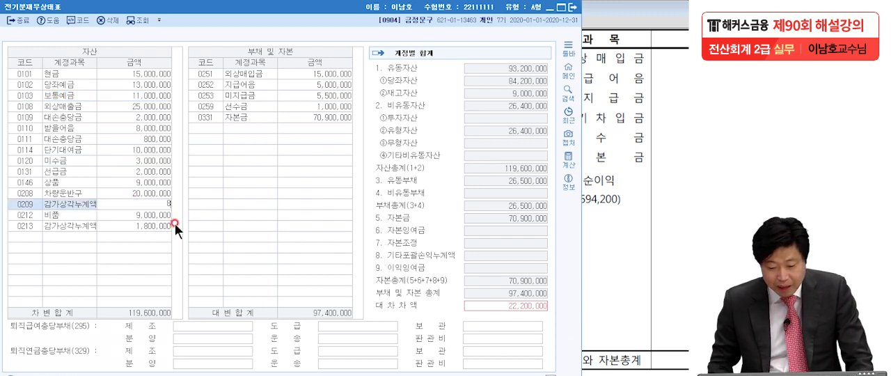
{"action": "type", "text": ",000,000"}
{"action": "key", "text": "Return"}
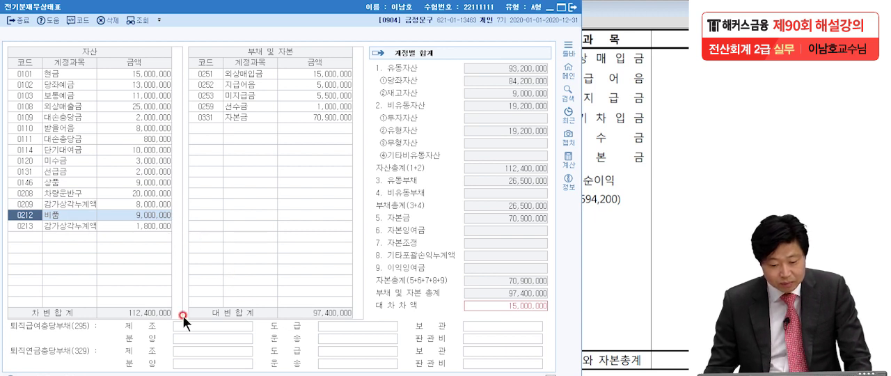
- Circle the 차변합계 amount, compare it with 자산총계 in the exam PDF, and bring the PDF's liabilities and capital side into view
{"action": "key", "text": "alt+Tab"}
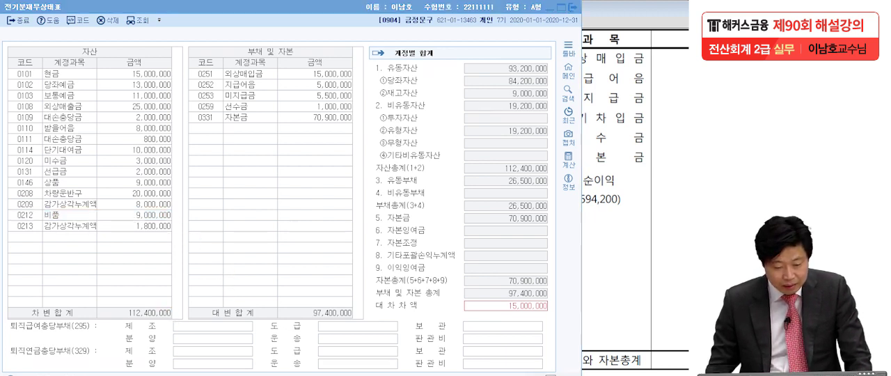
{"action": "mouse_move", "coordinate": [169, 315]}
{"action": "left_mouse_down"}
{"action": "mouse_move", "coordinate": [119, 309]}
{"action": "mouse_move", "coordinate": [161, 321]}
{"action": "left_mouse_up"}
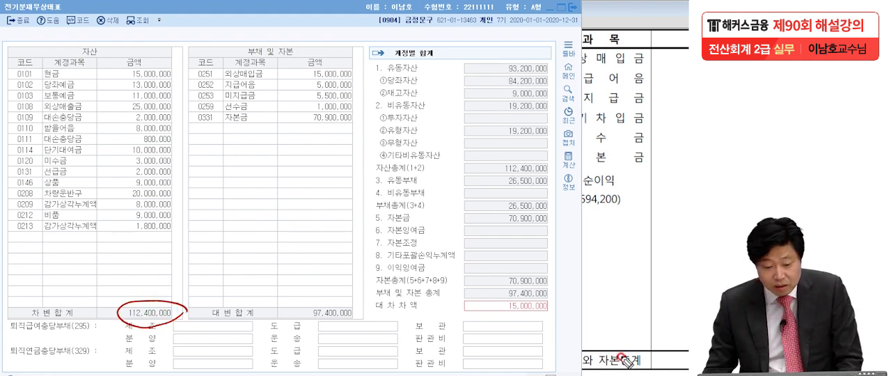
{"action": "left_click", "coordinate": [639, 300]}
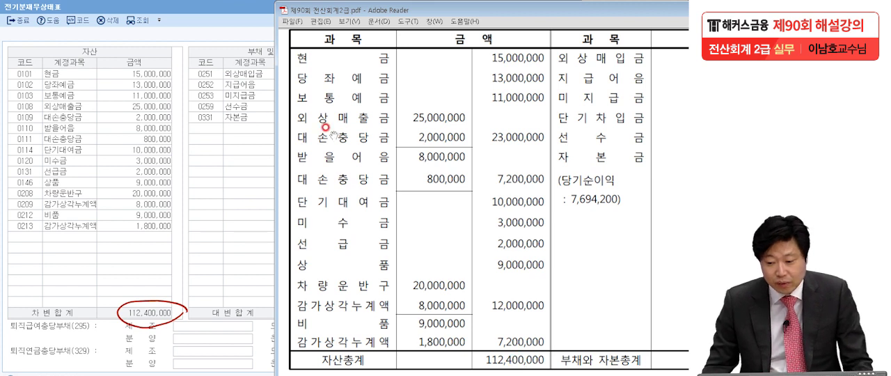
{"action": "left_click_drag", "start_coordinate": [529, 14], "coordinate": [390, 11]}
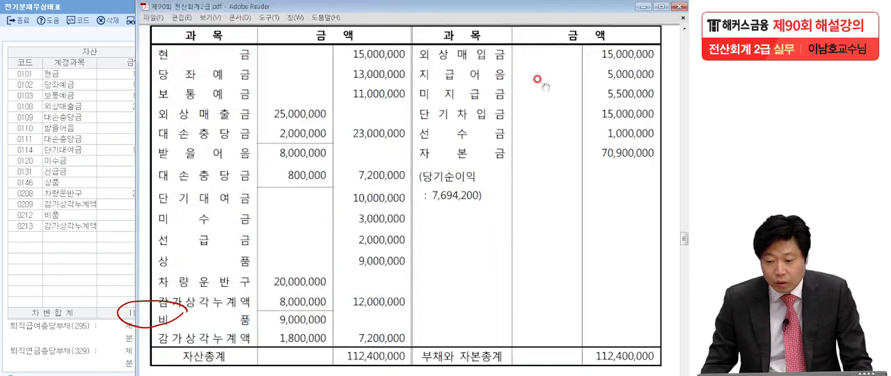
- Compare the 부채 및 자본 entries with the exam PDF, box the missing 단기차입금 amount in the PDF, and clear the markings
{"action": "left_click", "coordinate": [97, 178]}
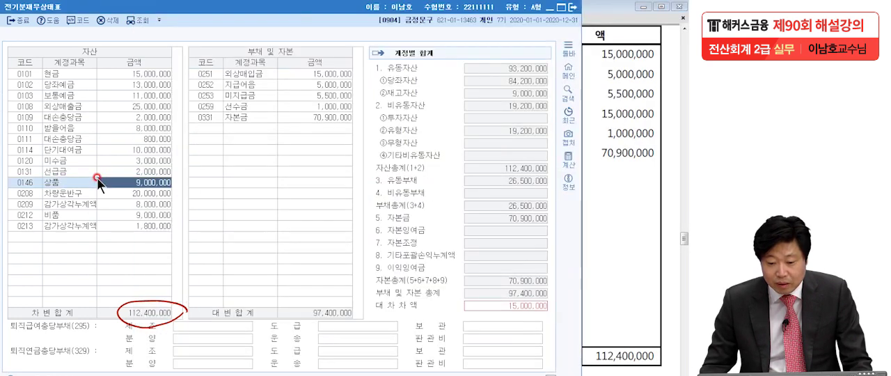
{"action": "left_click_drag", "start_coordinate": [328, 11], "coordinate": [164, 11]}
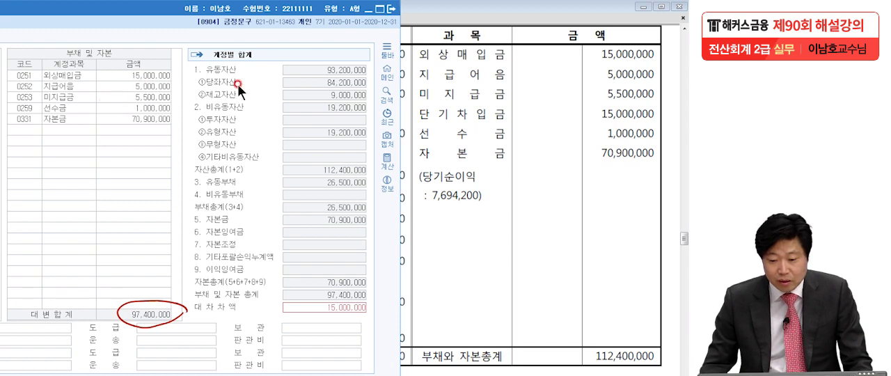
{"action": "left_click", "coordinate": [487, 74]}
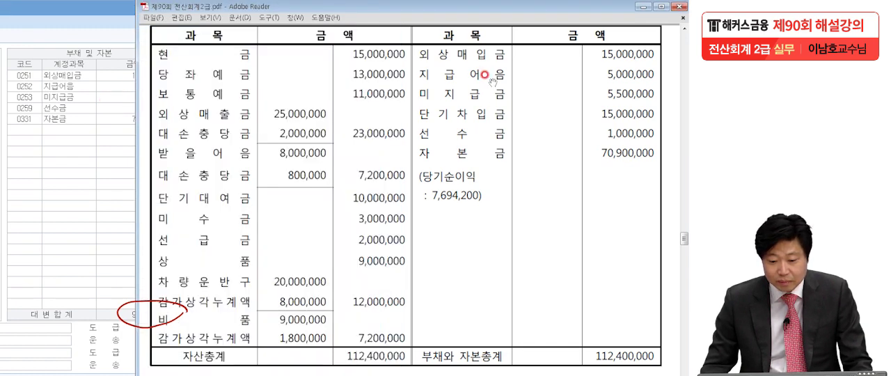
{"action": "left_click", "coordinate": [111, 140]}
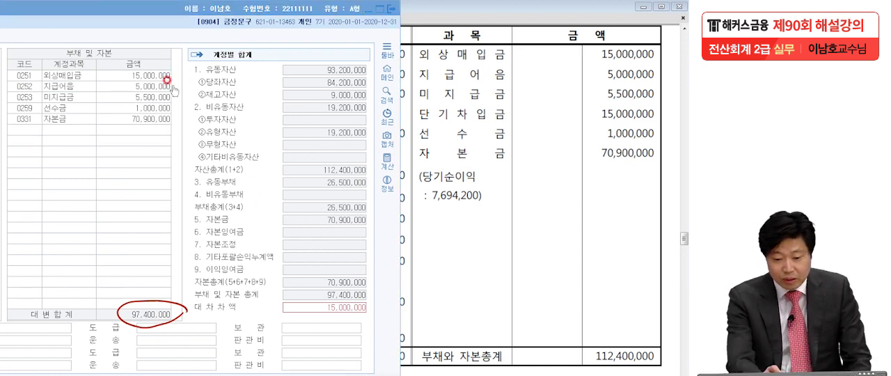
{"action": "left_click", "coordinate": [658, 80]}
{"action": "left_click", "coordinate": [657, 99]}
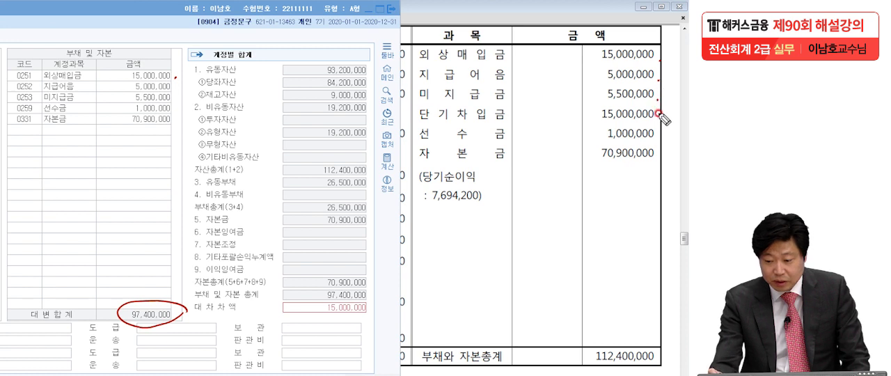
{"action": "mouse_move", "coordinate": [593, 108]}
{"action": "left_mouse_down"}
{"action": "mouse_move", "coordinate": [644, 107]}
{"action": "mouse_move", "coordinate": [590, 122]}
{"action": "left_mouse_up"}
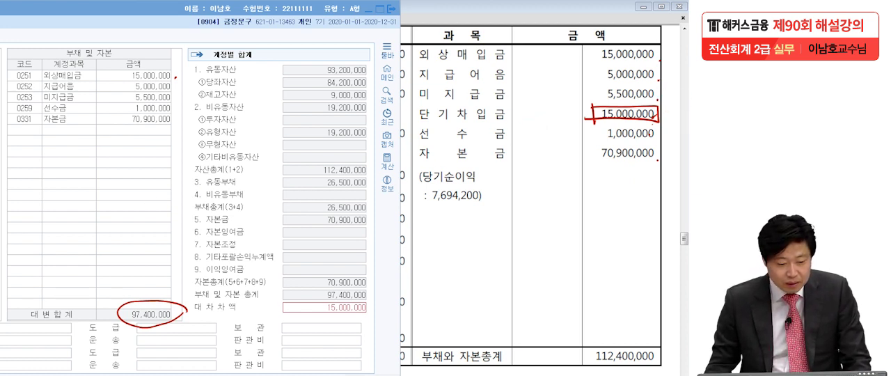
{"action": "key", "text": "Escape"}
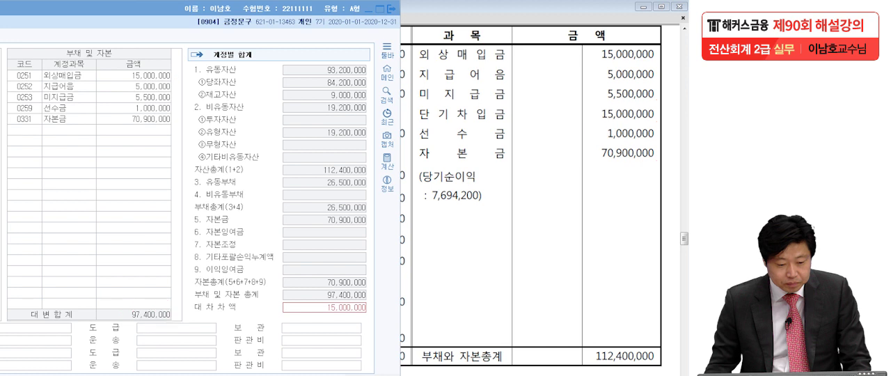
- Add 단기차입금 (0260) to the 부채 및 자본 list with an amount of 15,000,000
{"action": "left_click", "coordinate": [28, 130]}
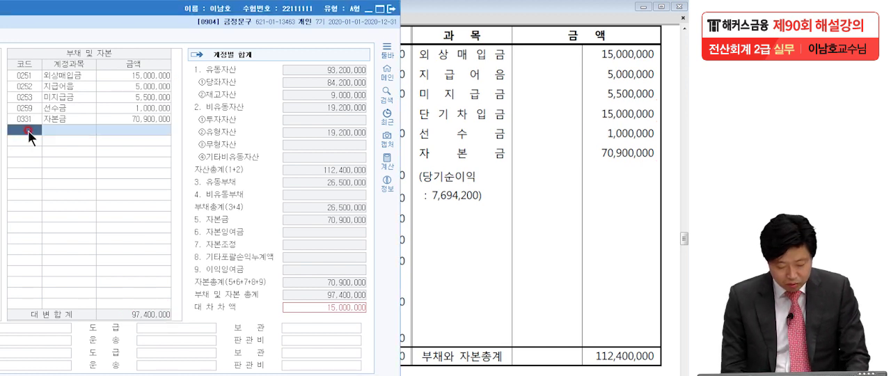
{"action": "key", "text": "F2"}
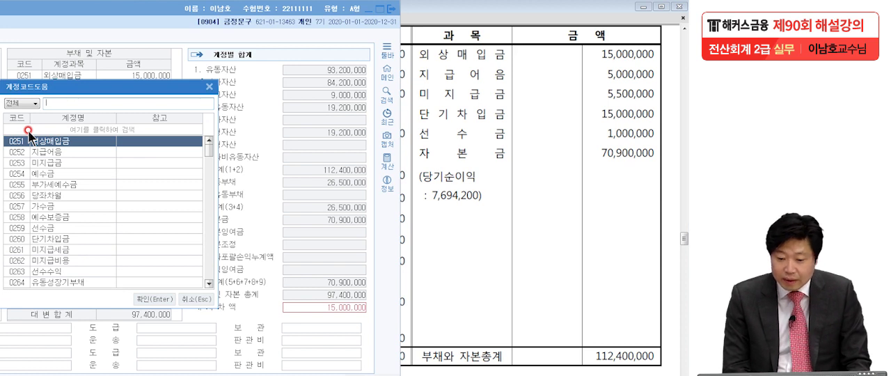
{"action": "type", "text": "단기"}
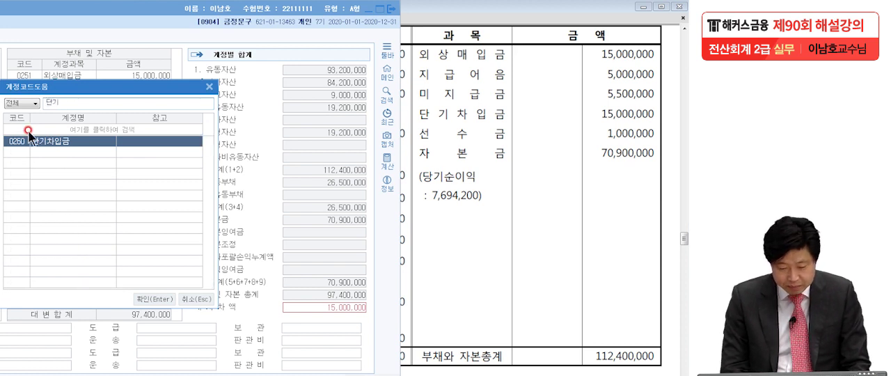
{"action": "key", "text": "Return"}
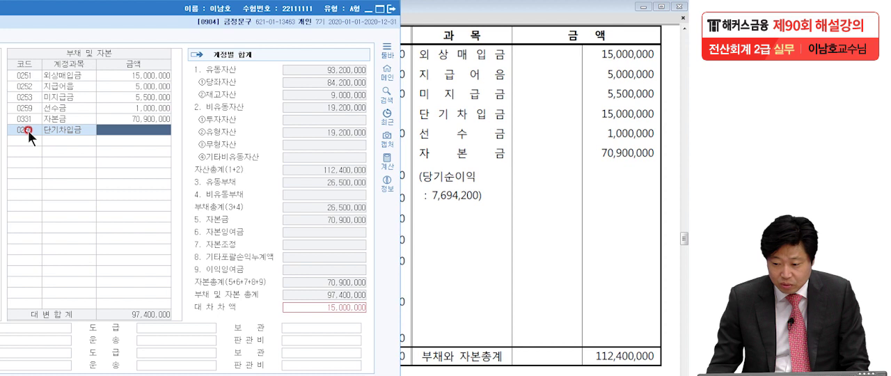
{"action": "type", "text": "15,000,0"}
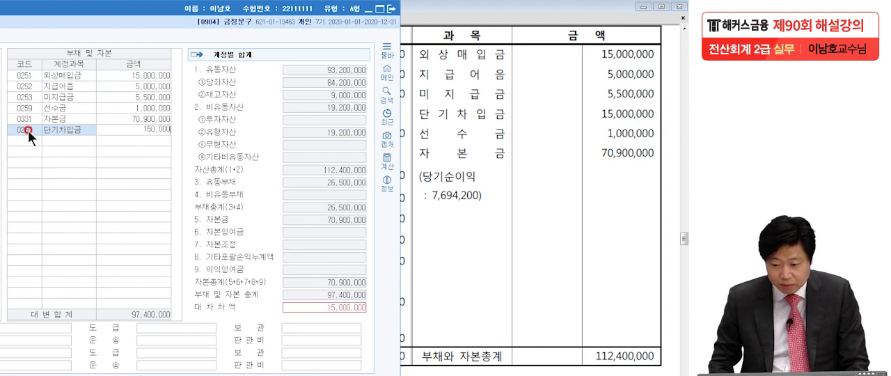
{"action": "type", "text": "00"}
{"action": "key", "text": "Return"}
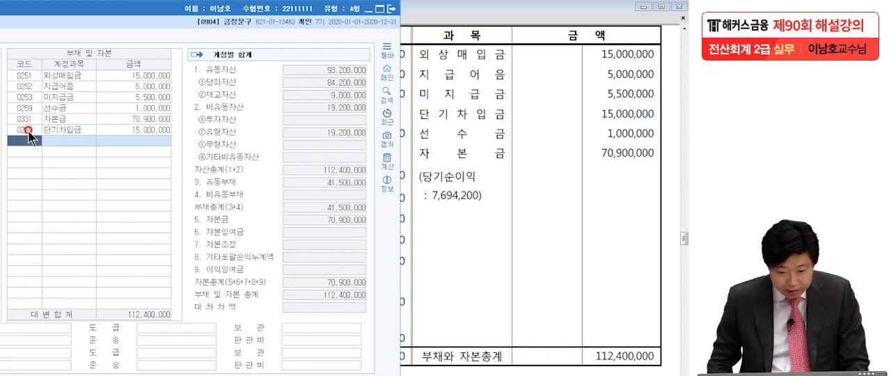
- Check 대변합계 against the exam PDF's total, mark 대차차액 as zero, clear the markings, and close 전기분재무상태표
{"action": "left_click_drag", "start_coordinate": [133, 6], "coordinate": [319, 28]}
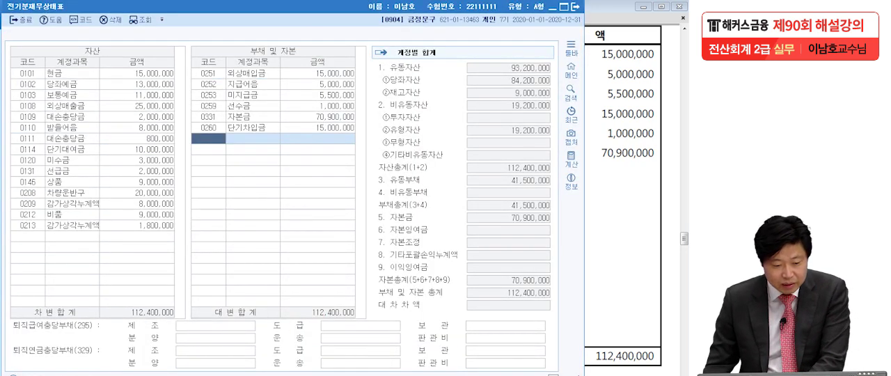
{"action": "key", "text": "Escape"}
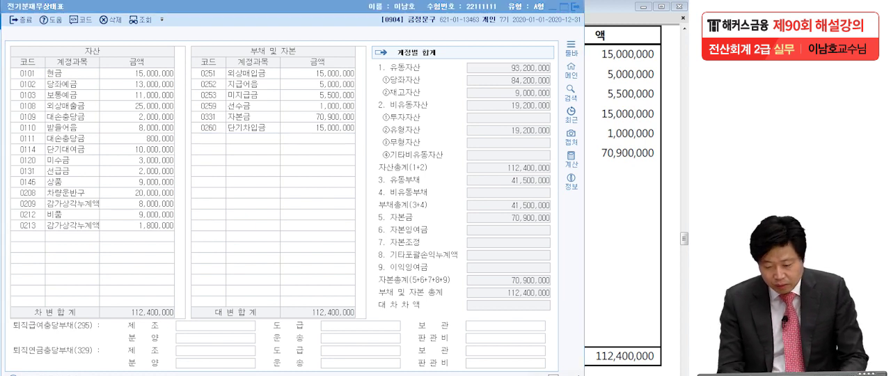
{"action": "mouse_move", "coordinate": [661, 362]}
{"action": "left_mouse_down"}
{"action": "mouse_move", "coordinate": [588, 357]}
{"action": "mouse_move", "coordinate": [668, 354]}
{"action": "left_mouse_up"}
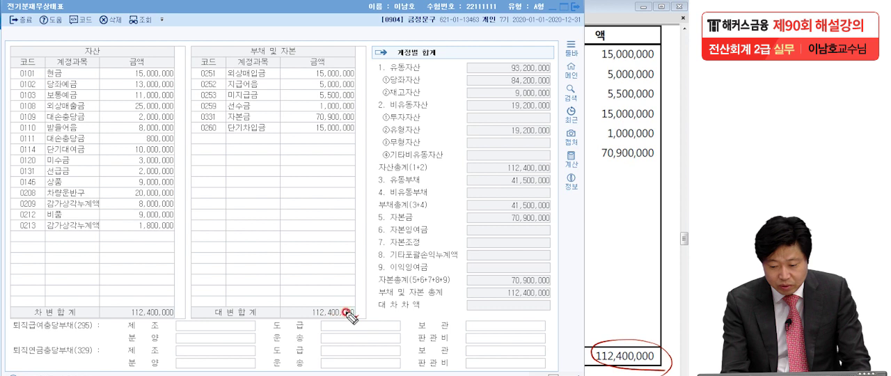
{"action": "left_click_drag", "start_coordinate": [378, 314], "coordinate": [426, 314]}
{"action": "mouse_move", "coordinate": [530, 307]}
{"action": "left_mouse_down"}
{"action": "mouse_move", "coordinate": [546, 298]}
{"action": "mouse_move", "coordinate": [525, 315]}
{"action": "left_mouse_up"}
{"action": "left_click_drag", "start_coordinate": [471, 314], "coordinate": [554, 313]}
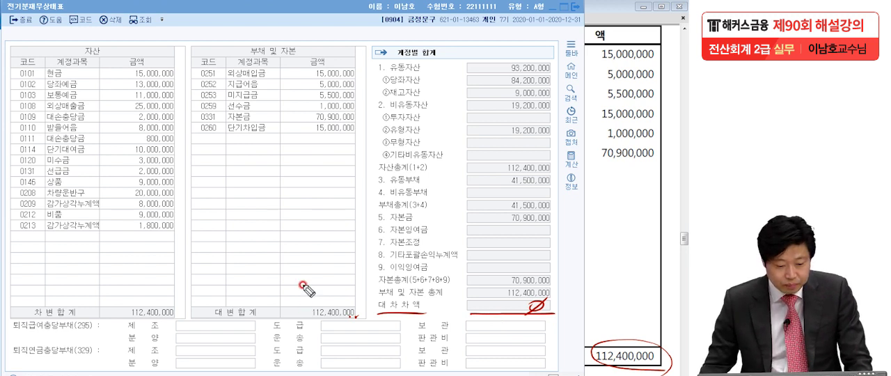
{"action": "key", "text": "Escape"}
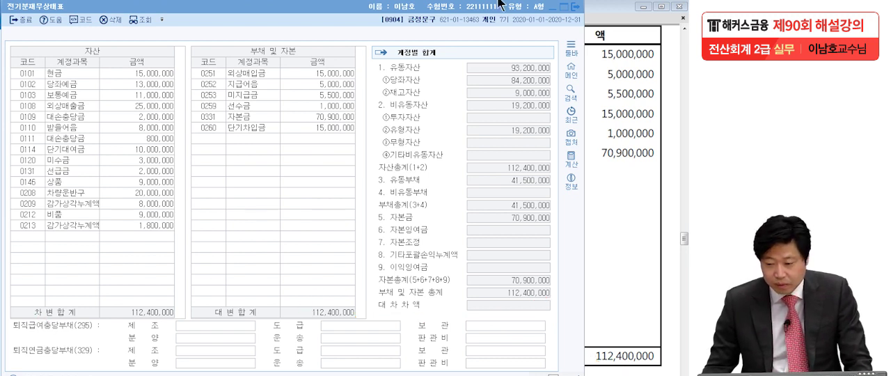
{"action": "left_click", "coordinate": [576, 6]}
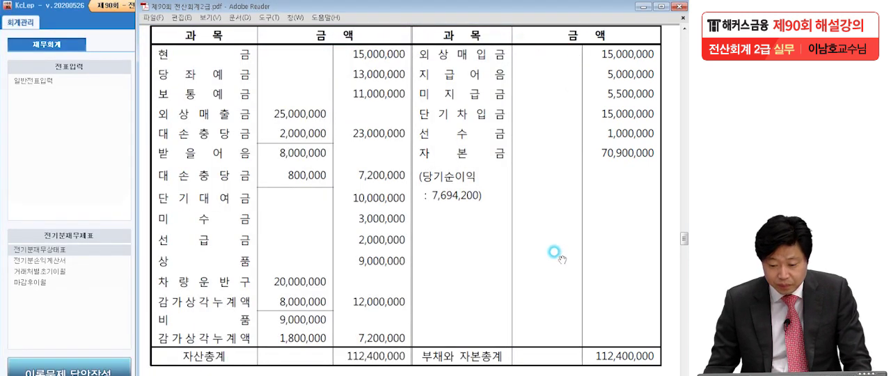
- Read 문제3 [1] in the exam PDF, underline the two new companies and the 거래처등록 menu, and clear the markings
{"action": "scroll", "coordinate": [554, 252], "scroll_direction": "down", "scroll_amount": 5}
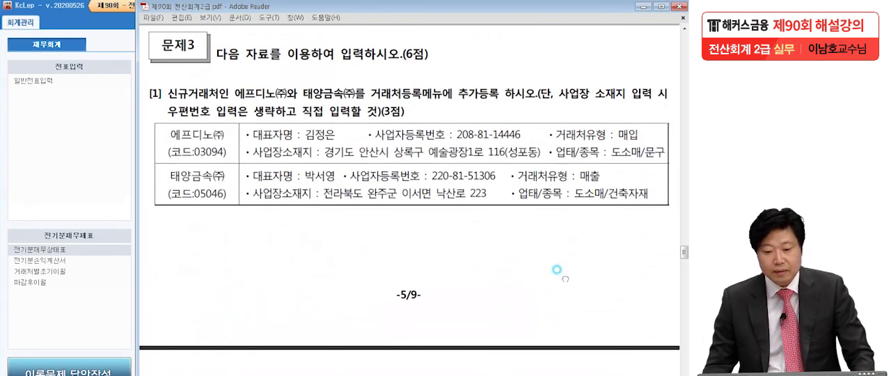
{"action": "left_click_drag", "start_coordinate": [313, 278], "coordinate": [312, 229]}
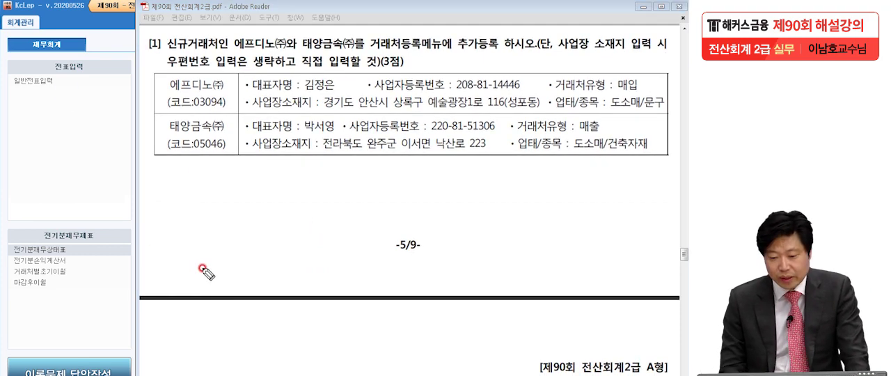
{"action": "left_click_drag", "start_coordinate": [236, 50], "coordinate": [448, 51]}
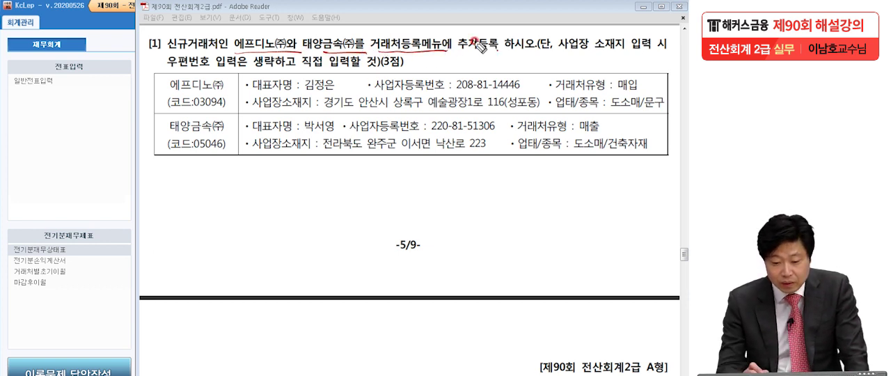
{"action": "left_click_drag", "start_coordinate": [240, 98], "coordinate": [243, 97]}
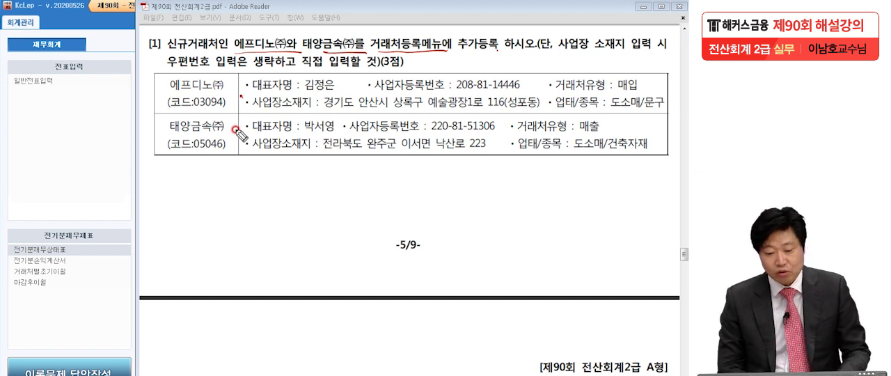
{"action": "key", "text": "Escape"}
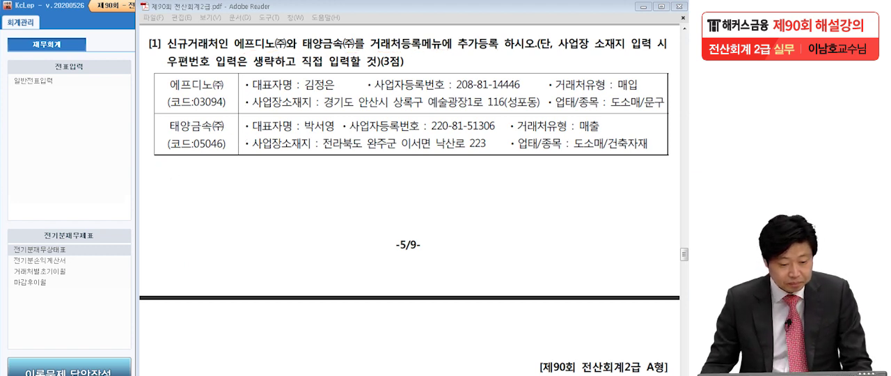
- Open 거래처등록 in KcLep at the 일반거래처 list and compare it with the new-company details in the exam PDF
{"action": "left_click", "coordinate": [88, 166]}
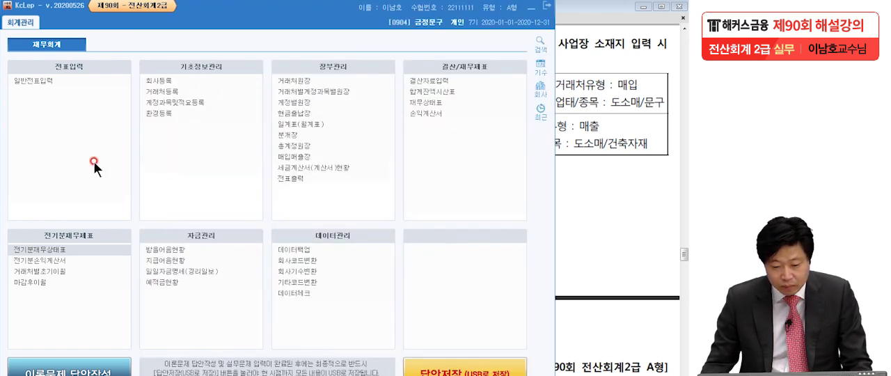
{"action": "left_click", "coordinate": [161, 91]}
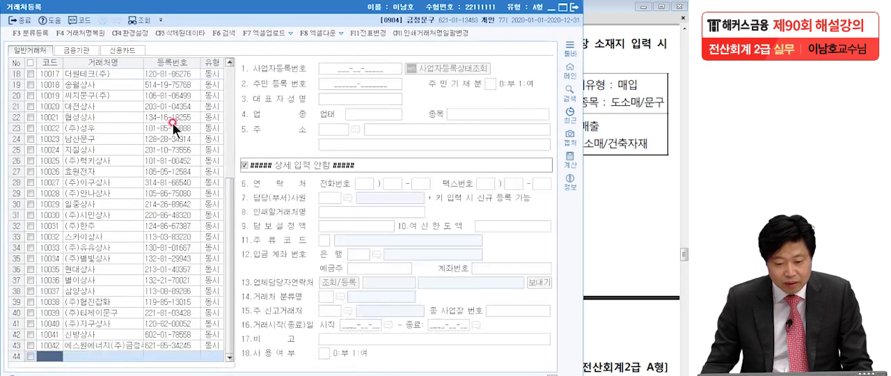
{"action": "left_click", "coordinate": [30, 48]}
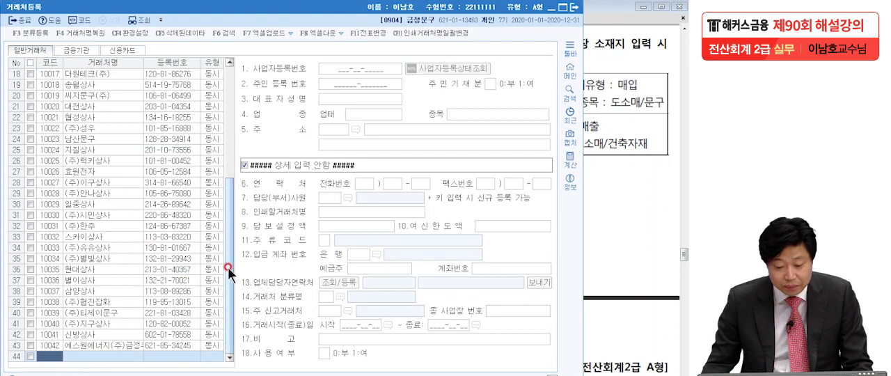
{"action": "left_click", "coordinate": [511, 274]}
{"action": "left_click", "coordinate": [597, 239]}
{"action": "left_click", "coordinate": [277, 137]}
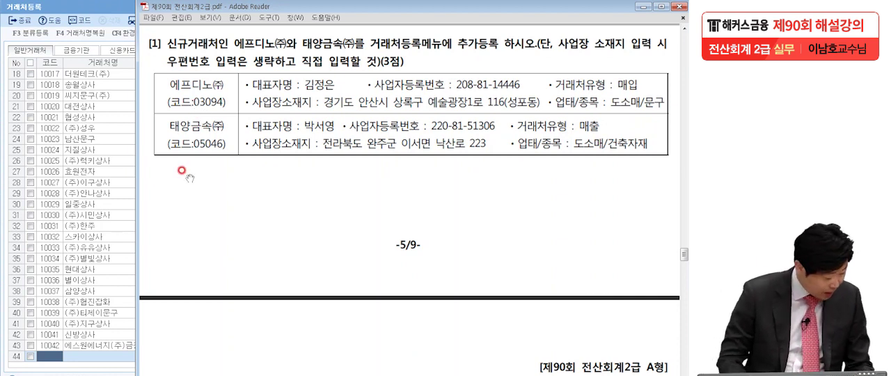
- Add a new 일반거래처 entry with code 03094 and the name 에프디노(주), and move on to its 유형 choice
{"action": "left_click", "coordinate": [57, 356]}
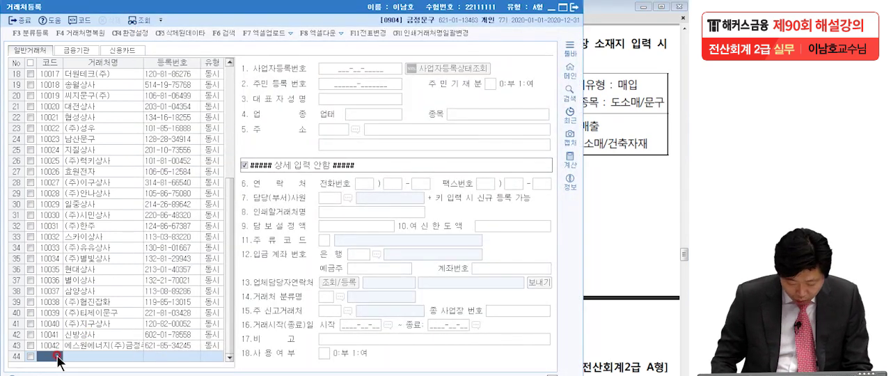
{"action": "type", "text": "03004"}
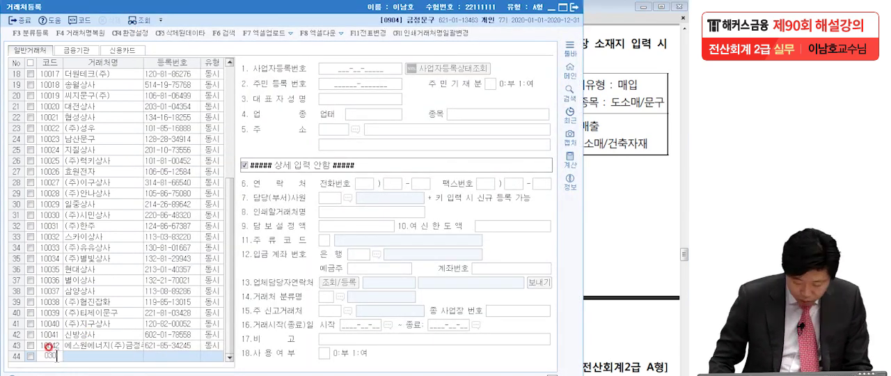
{"action": "key", "text": "Return"}
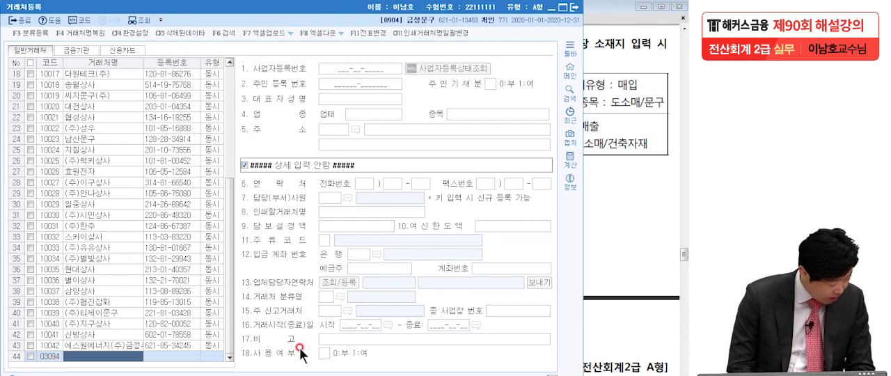
{"action": "type", "text": "에르디노(주)"}
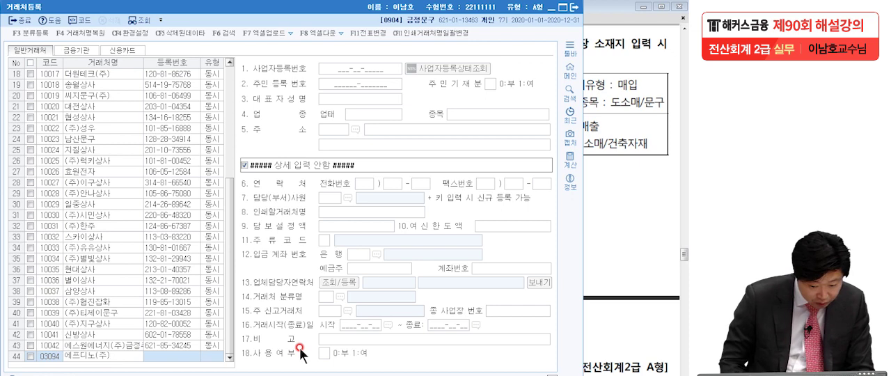
{"action": "key", "text": "Return"}
{"action": "key", "text": "Return"}
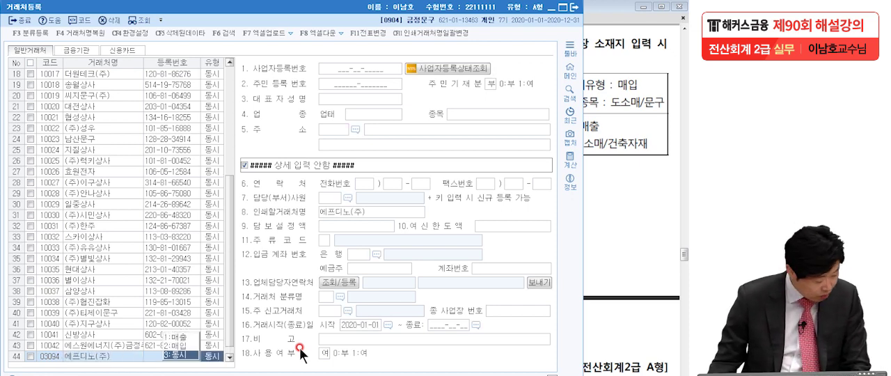
- In the exam PDF, underline both new companies' names, circle their 거래처유형 매입 and 매출, and clear the markings
{"action": "left_click", "coordinate": [613, 166]}
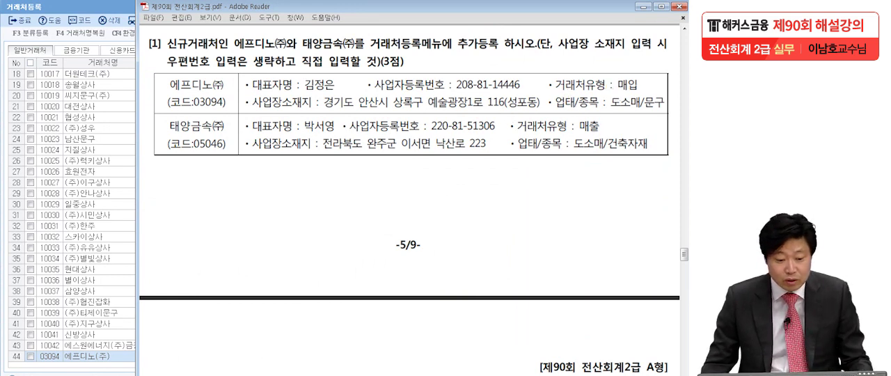
{"action": "key", "text": "alt+Tab"}
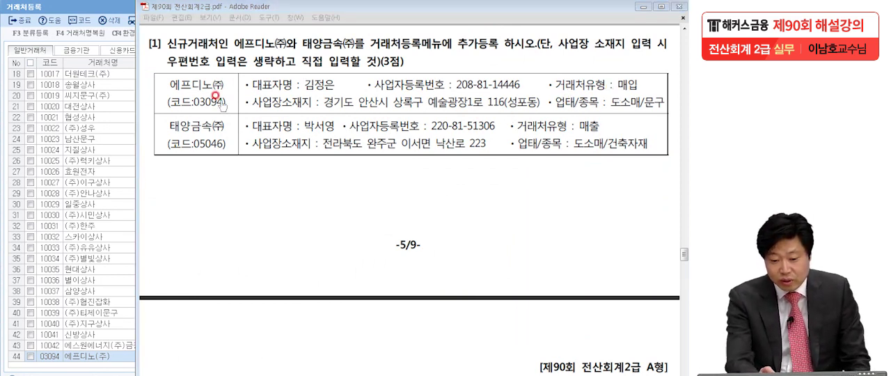
{"action": "left_click_drag", "start_coordinate": [169, 89], "coordinate": [227, 86]}
{"action": "mouse_move", "coordinate": [619, 86]}
{"action": "left_mouse_down"}
{"action": "mouse_move", "coordinate": [642, 89]}
{"action": "mouse_move", "coordinate": [615, 86]}
{"action": "left_mouse_up"}
{"action": "left_click_drag", "start_coordinate": [174, 128], "coordinate": [226, 129]}
{"action": "mouse_move", "coordinate": [605, 124]}
{"action": "left_mouse_down"}
{"action": "mouse_move", "coordinate": [583, 117]}
{"action": "mouse_move", "coordinate": [604, 127]}
{"action": "left_mouse_up"}
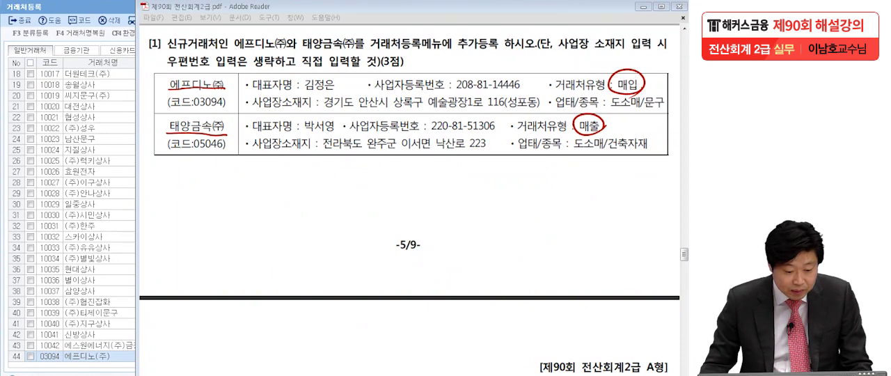
{"action": "key", "text": "Escape"}
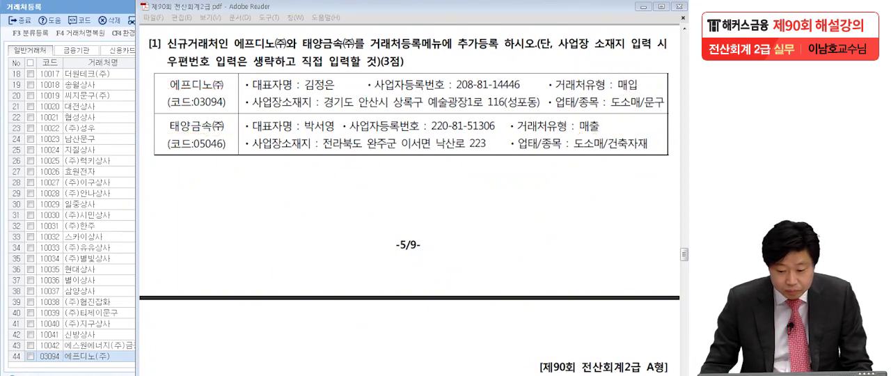
- Return to KcLep, set the 유형 of 에프디노(주) to 매입, and enter its 사업자등록번호 from the exam PDF
{"action": "left_click", "coordinate": [70, 356]}
{"action": "left_click", "coordinate": [205, 356]}
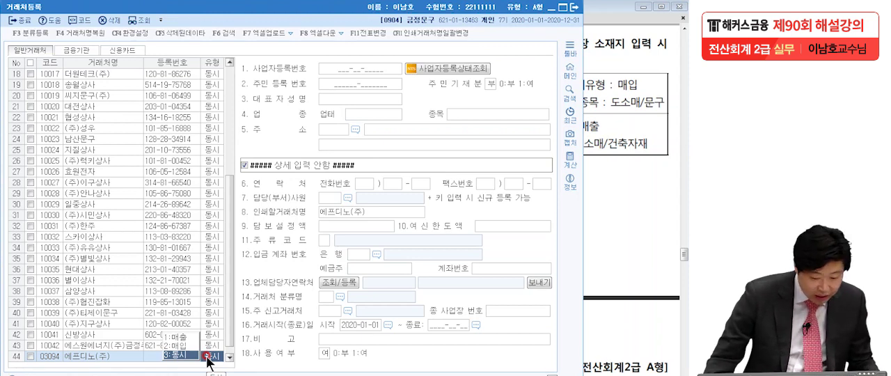
{"action": "left_click", "coordinate": [188, 345]}
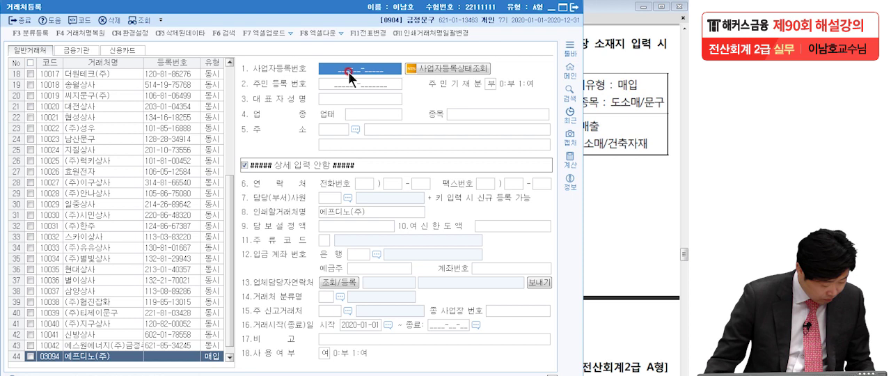
{"action": "type", "text": "20"}
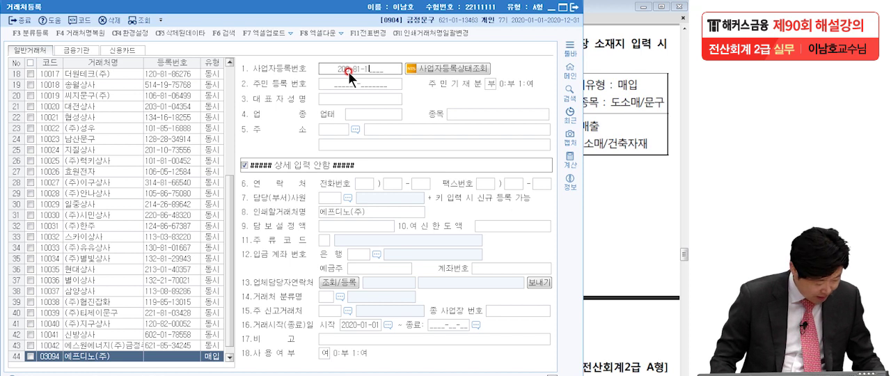
{"action": "type", "text": "6"}
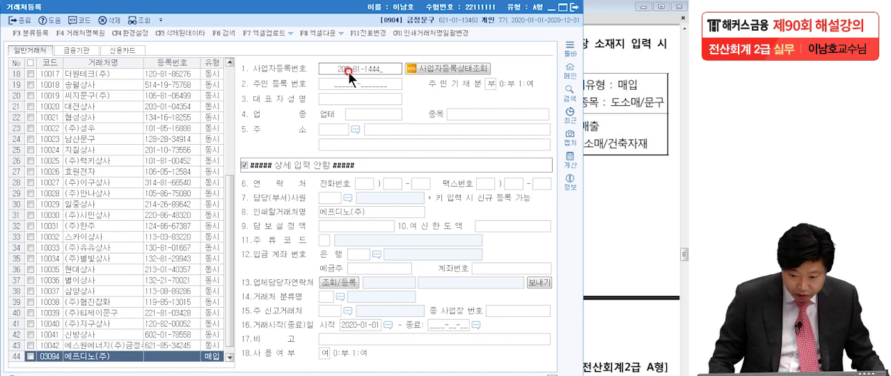
{"action": "key", "text": "Return"}
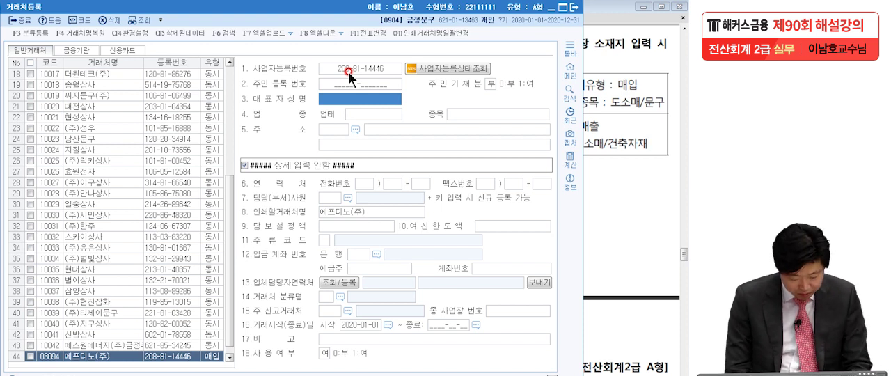
- Enter the representative's name for 에프디노(주) and set its 업태 to 도소매 and 종목 to 문구
{"action": "type", "text": "김정은"}
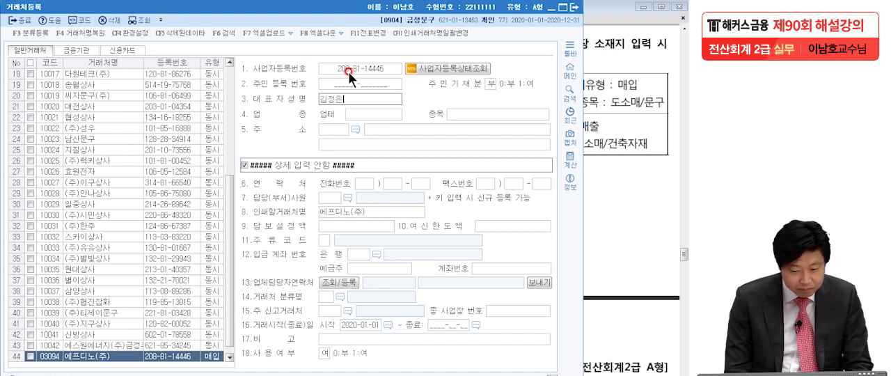
{"action": "key", "text": "Return"}
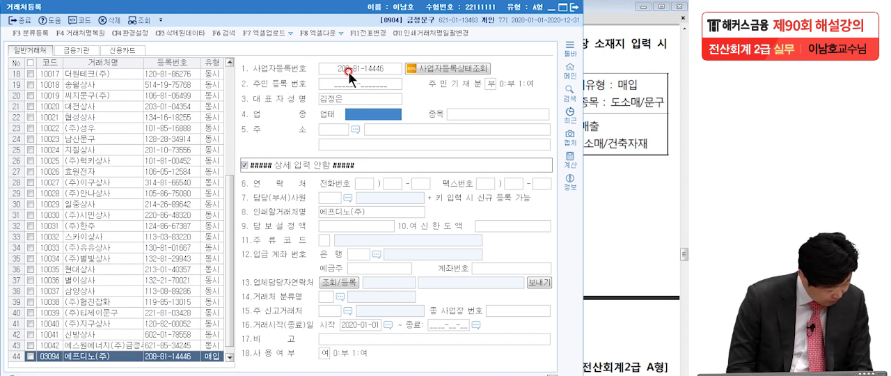
{"action": "type", "text": "도소매"}
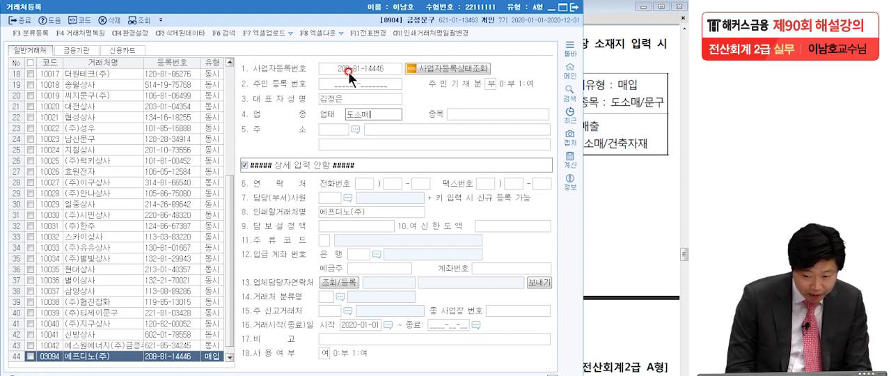
{"action": "key", "text": "Return"}
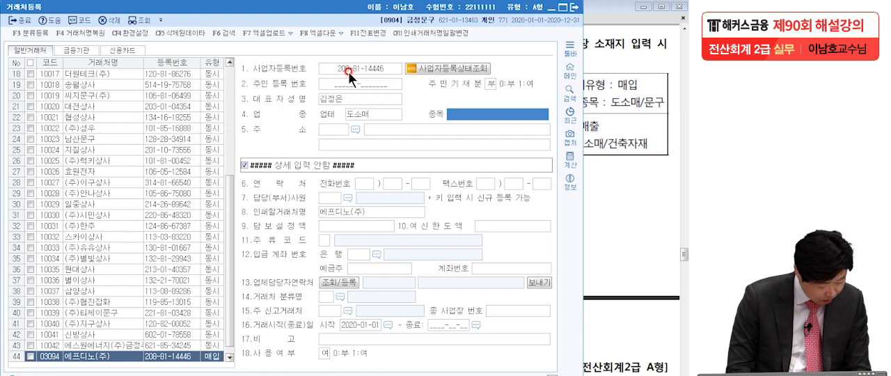
{"action": "type", "text": "문구"}
{"action": "key", "text": "Return"}
{"action": "key", "text": "Return"}
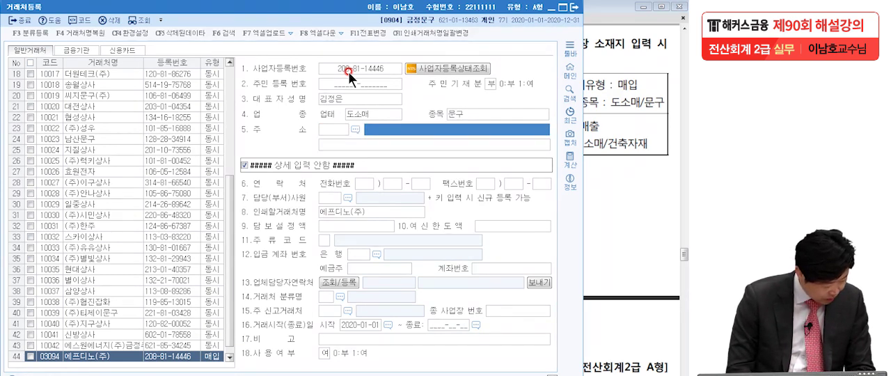
- Enter the business address of 에프디노(주) directly without a postal code, with the neighbourhood name on the second address line
{"action": "type", "text": "경기도 안산시"}
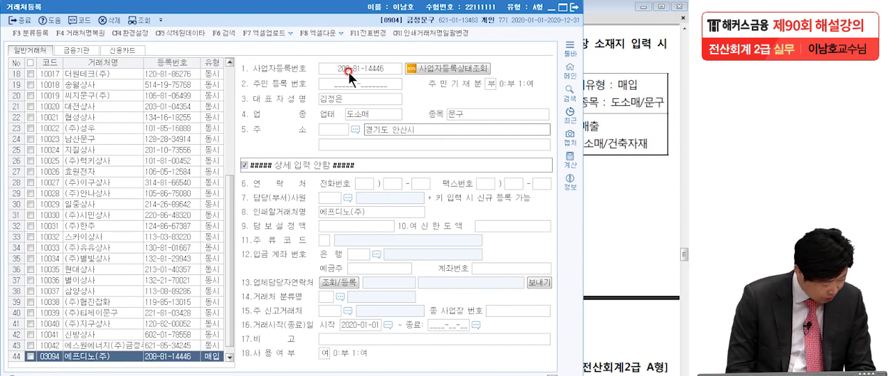
{"action": "type", "text": " 상록"}
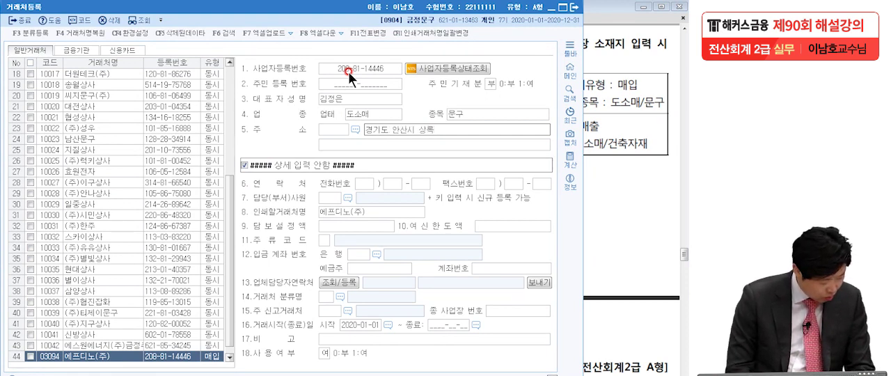
{"action": "type", "text": "구 예술"}
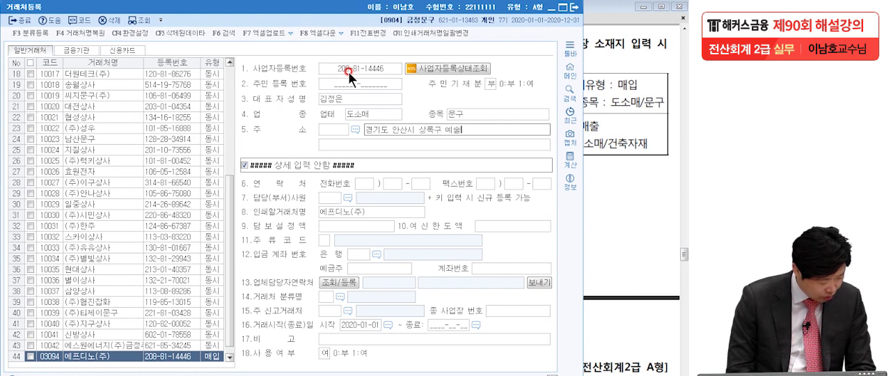
{"action": "type", "text": "고광장"}
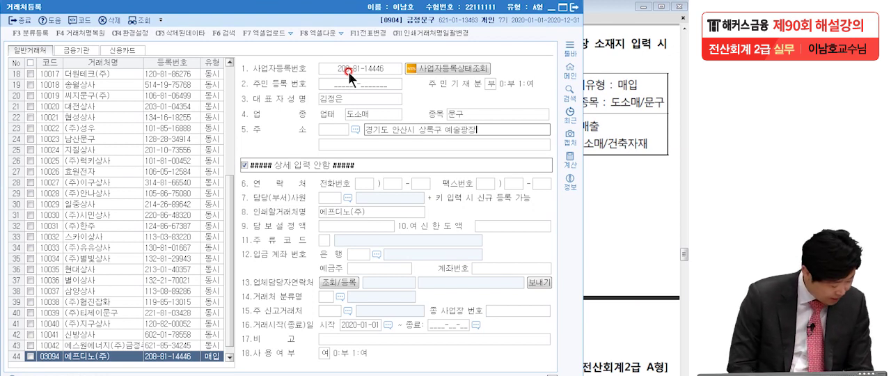
{"action": "type", "text": "1"}
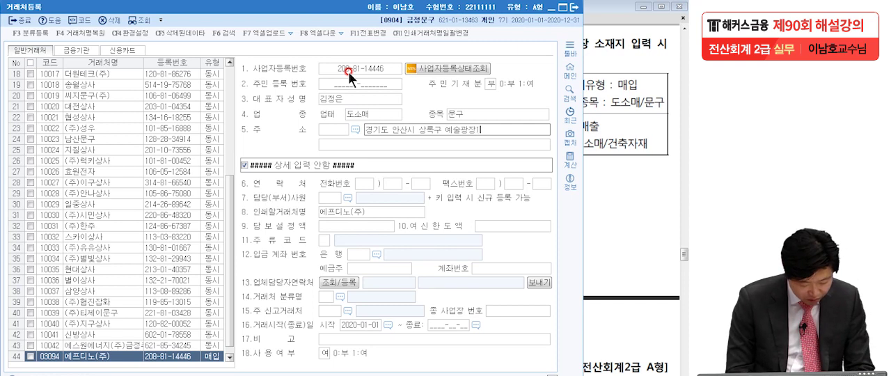
{"action": "type", "text": "로 116"}
{"action": "key", "text": "Return"}
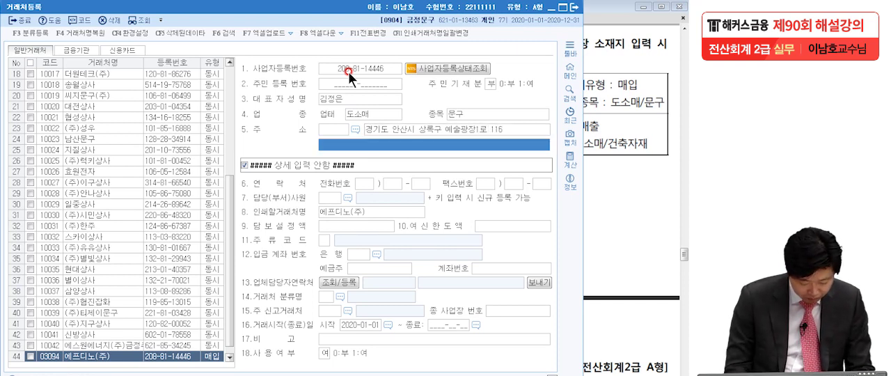
{"action": "type", "text": "(성포동)"}
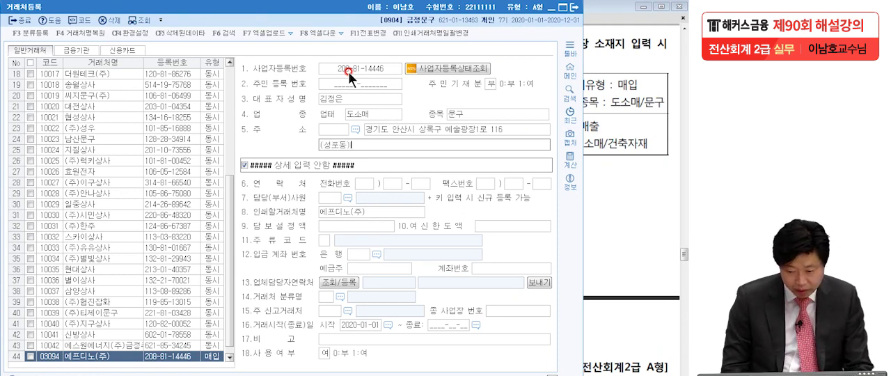
{"action": "key", "text": "Return"}
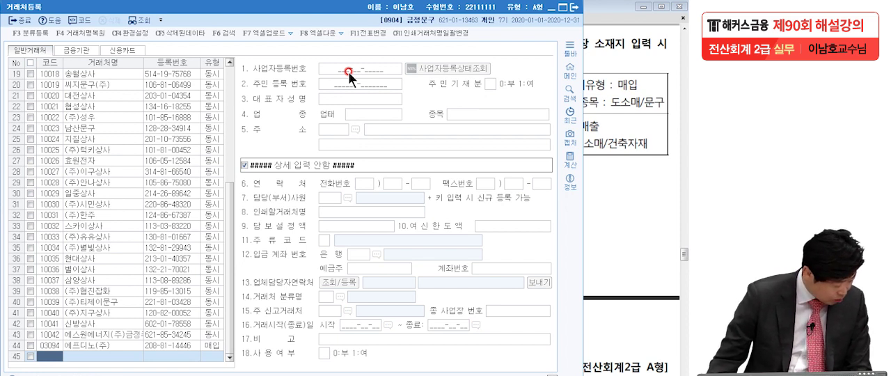
- Add a new 일반거래처 entry with code 05046, the name 태양금속(주), and 유형 매출
{"action": "type", "text": "0"}
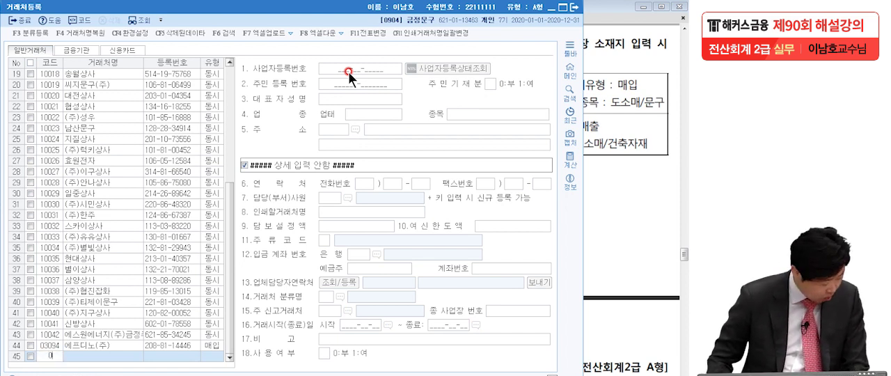
{"action": "type", "text": "5046"}
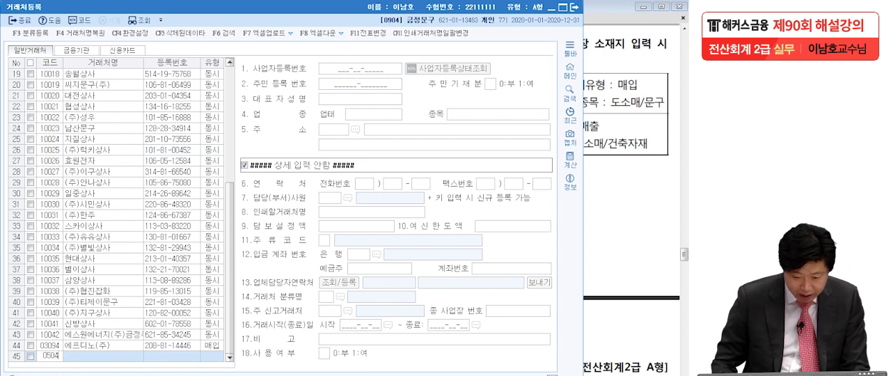
{"action": "key", "text": "Return"}
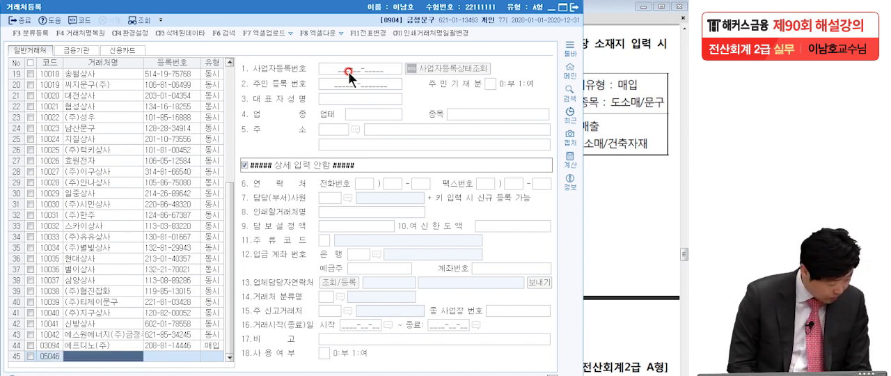
{"action": "type", "text": "태양금소"}
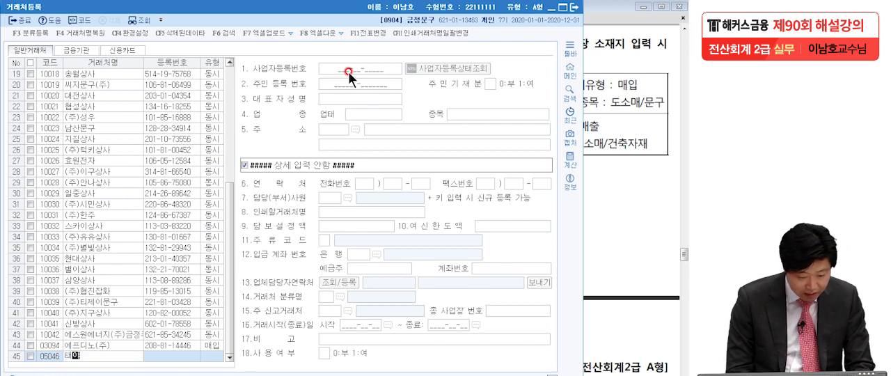
{"action": "type", "text": "ㄱ("}
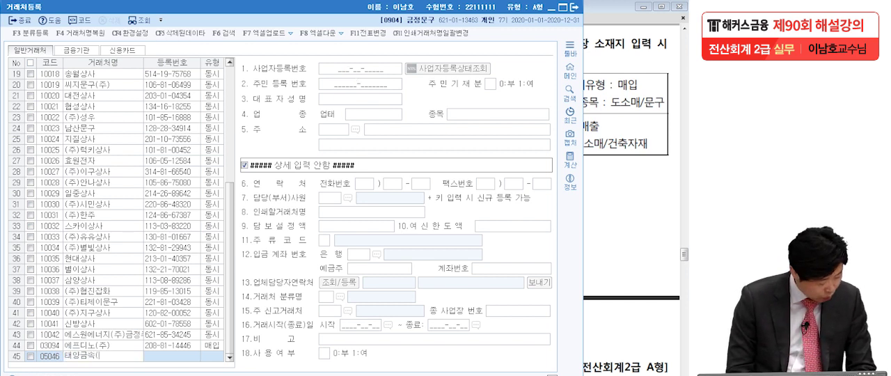
{"action": "type", "text": "주)"}
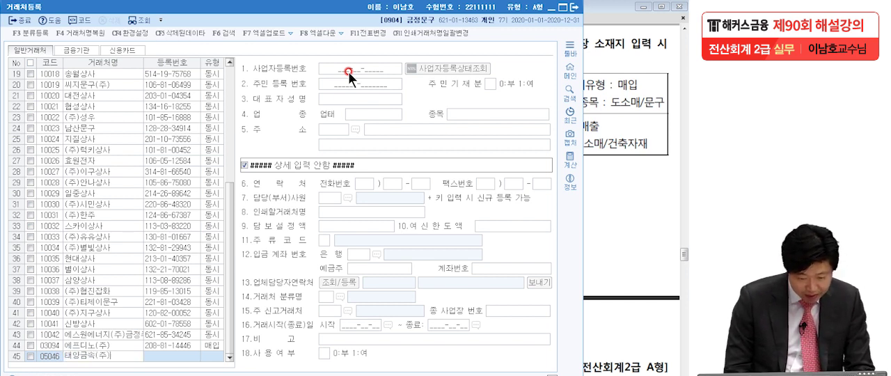
{"action": "key", "text": "Return"}
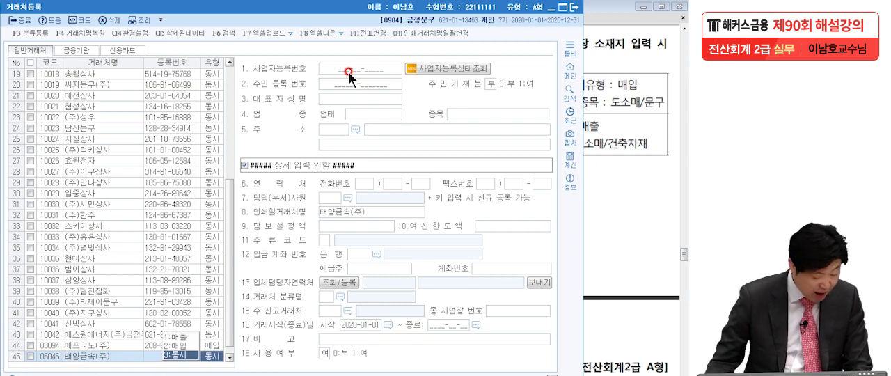
{"action": "left_click", "coordinate": [182, 338]}
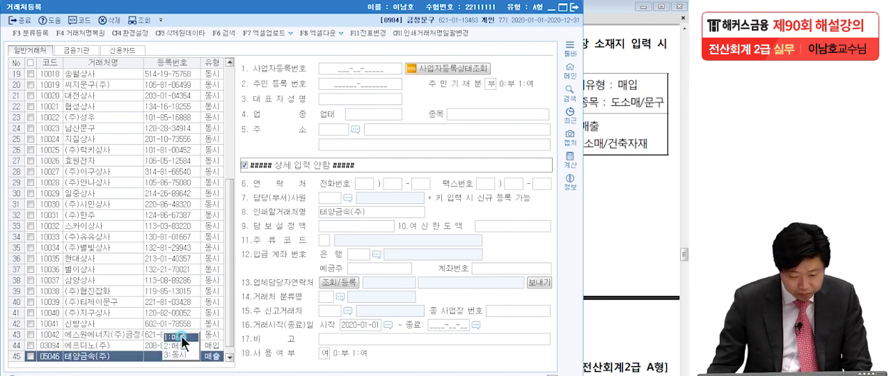
- Enter the 사업자등록번호 and the representative's name for 태양금속(주), as given in the exam question
{"action": "left_click", "coordinate": [340, 69]}
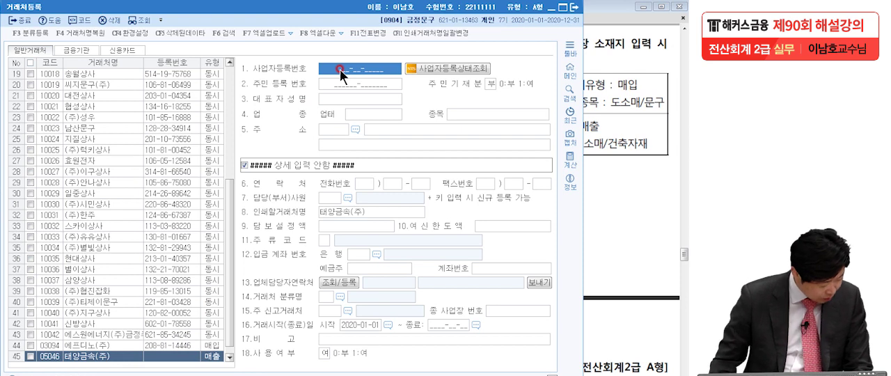
{"action": "left_click", "coordinate": [340, 69]}
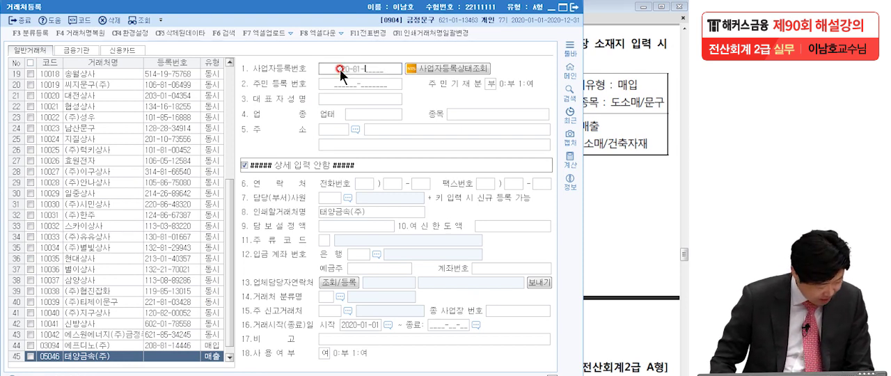
{"action": "type", "text": "220-81-513"}
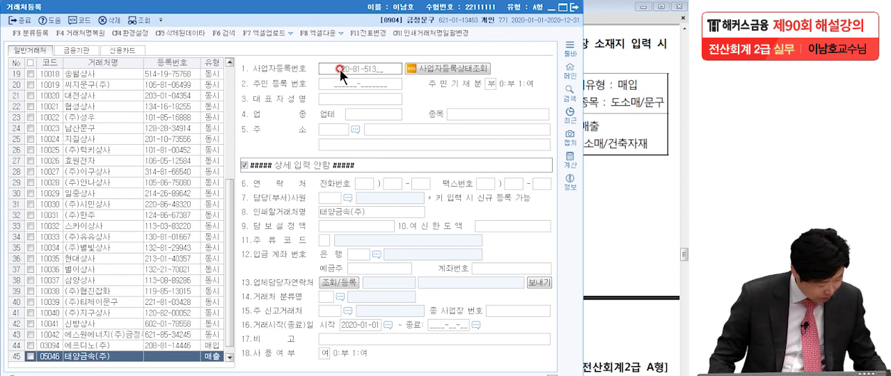
{"action": "type", "text": "06"}
{"action": "key", "text": "Return"}
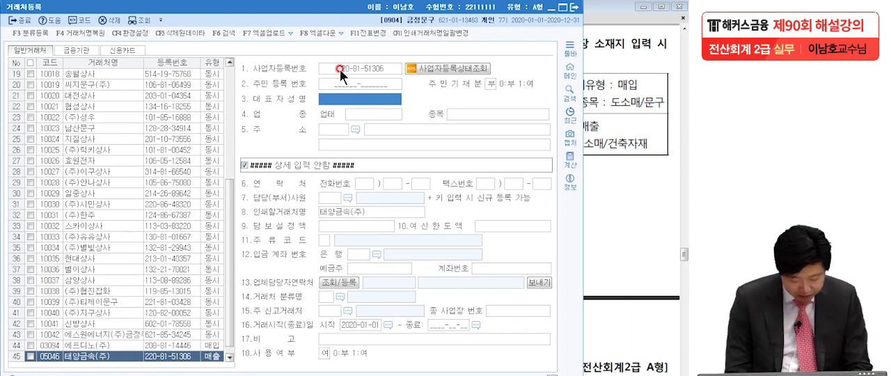
{"action": "type", "text": "박"}
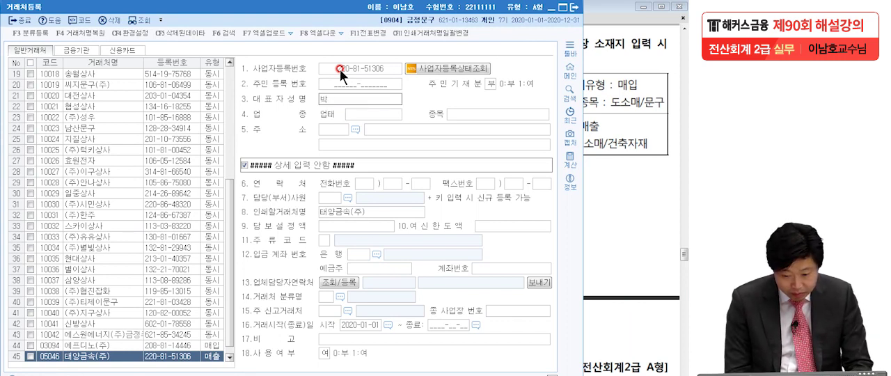
{"action": "type", "text": "성영"}
{"action": "key", "text": "Return"}
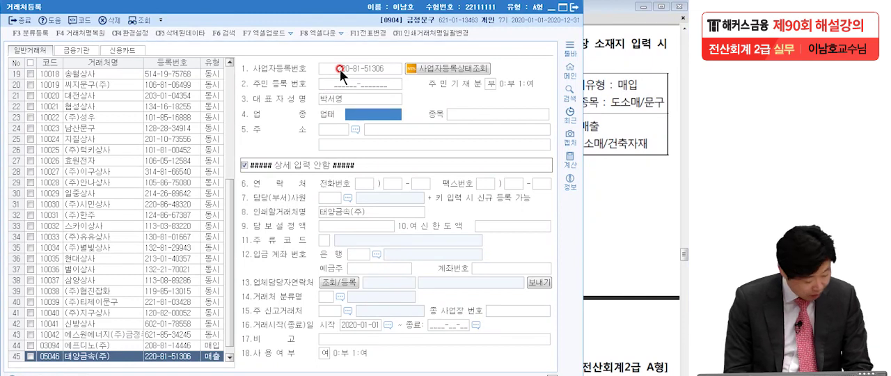
- Set the 업태 of 태양금속(주) to 도소매 and its 종목 to 건축자재
{"action": "type", "text": "도소매"}
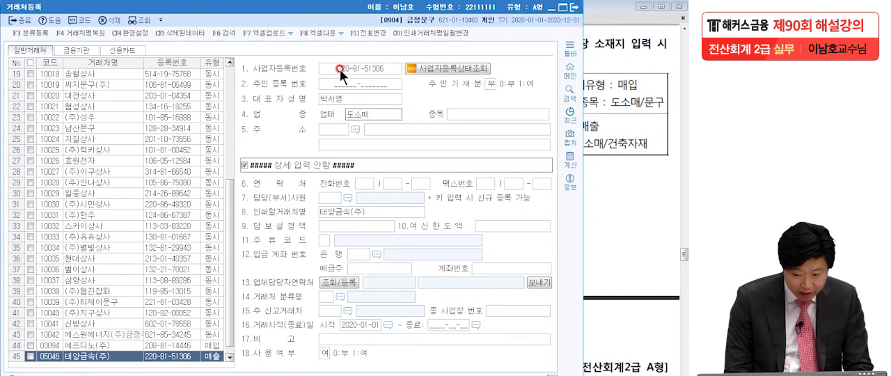
{"action": "key", "text": "Return"}
{"action": "type", "text": "건축"}
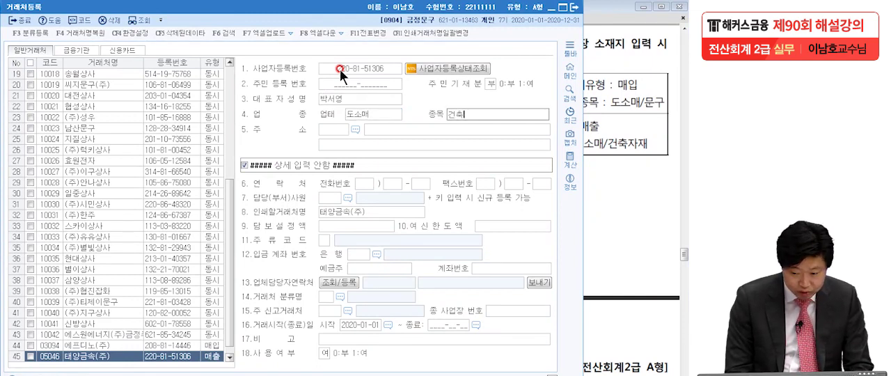
{"action": "type", "text": "자재"}
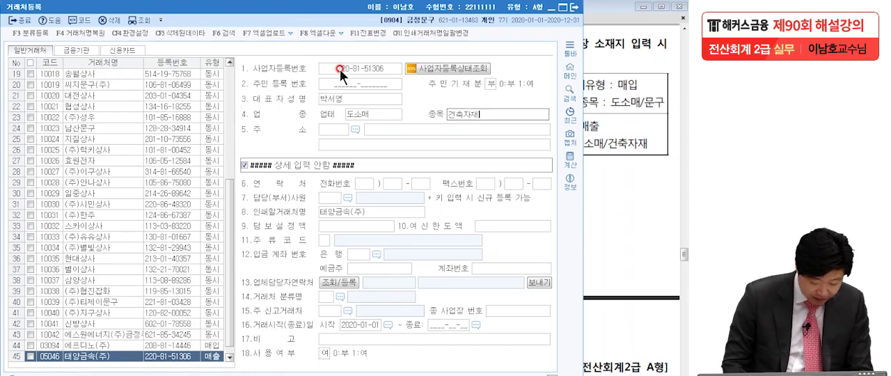
{"action": "key", "text": "Return"}
{"action": "key", "text": "Return"}
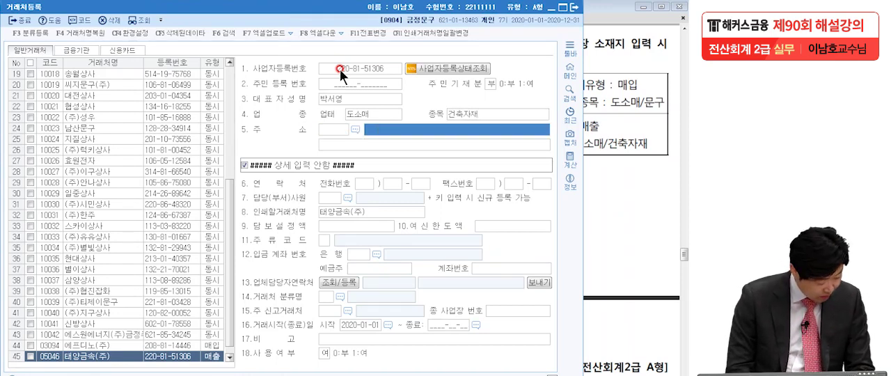
- Enter the business address of 태양금속(주) directly on the first address line without a postal code, and close 거래처등록
{"action": "type", "text": "전라북ㄷ"}
{"action": "type", "text": "도 환주"}
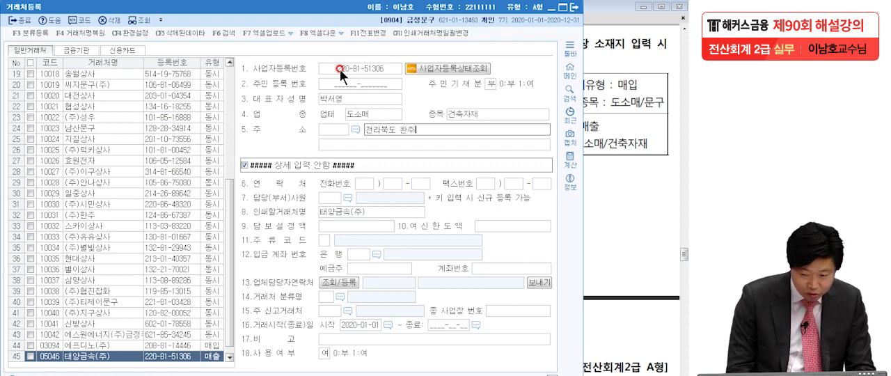
{"action": "type", "text": "군 "}
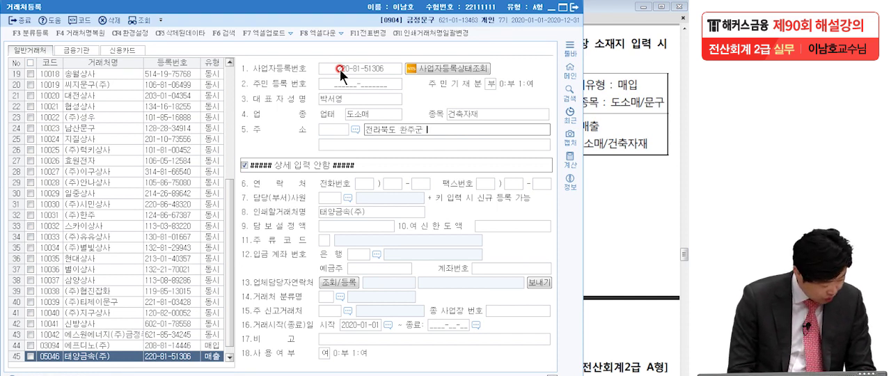
{"action": "type", "text": "이서면 "}
{"action": "type", "text": "내"}
{"action": "type", "text": "가"}
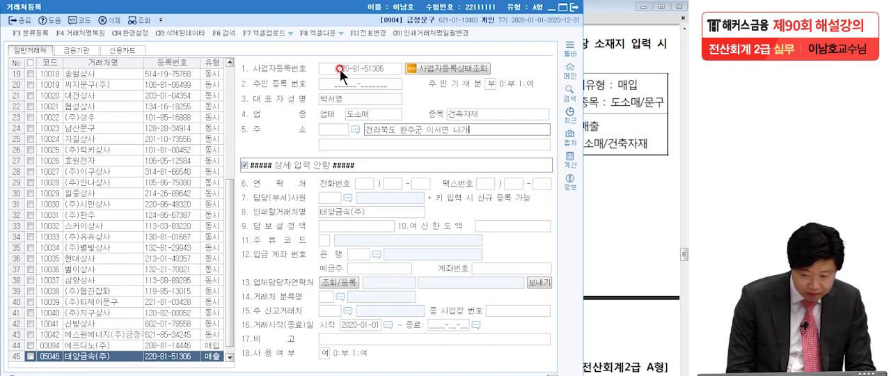
{"action": "key", "text": "BackSpace"}
{"action": "key", "text": "BackSpace"}
{"action": "type", "text": "ㄱ사"}
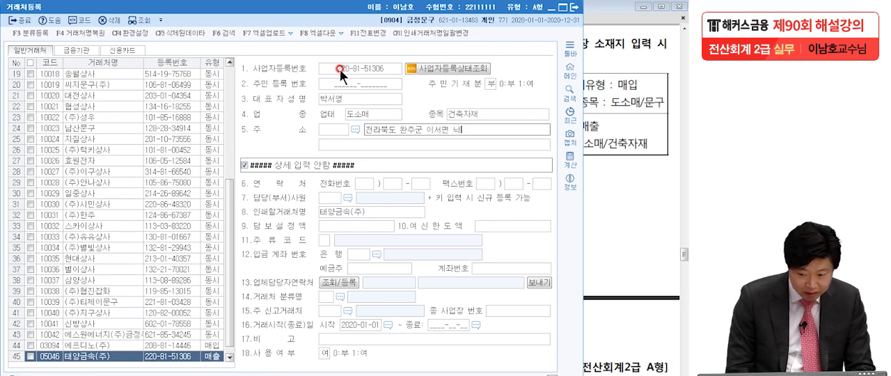
{"action": "type", "text": "ㄴ로"}
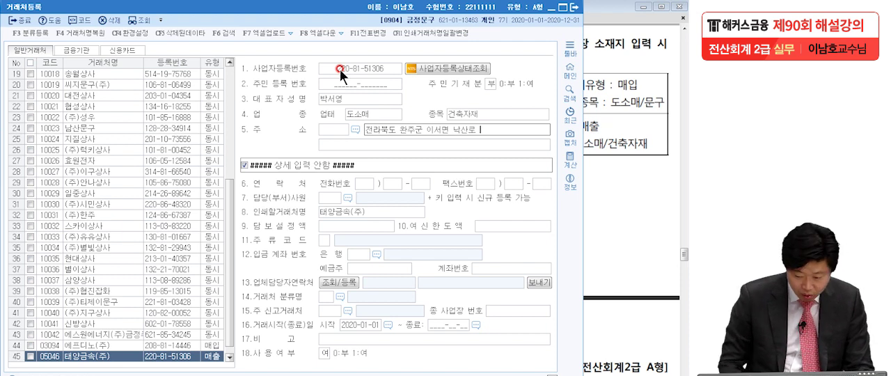
{"action": "type", "text": " 223"}
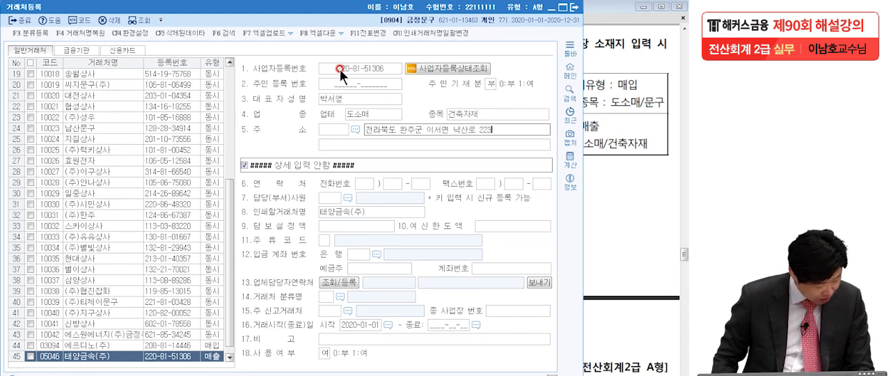
{"action": "key", "text": "Return"}
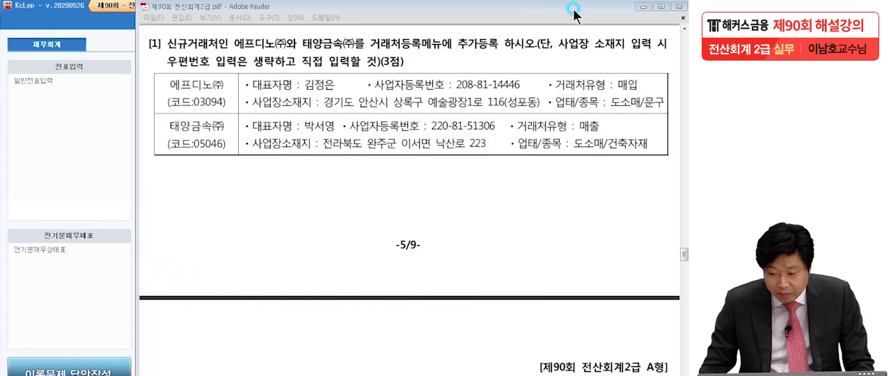
{"action": "left_click", "coordinate": [572, 8]}
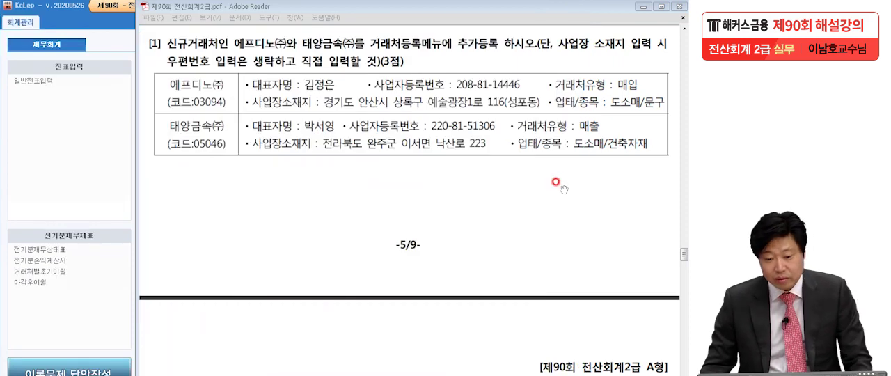
- Read question [2] in the exam PDF about registering a 적요 for account 830. 소모품비
{"action": "scroll", "coordinate": [543, 257], "scroll_direction": "down", "scroll_amount": 5}
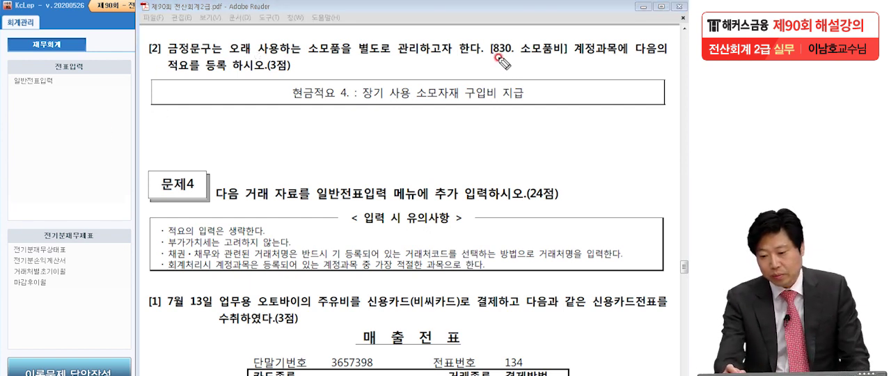
{"action": "left_click_drag", "start_coordinate": [489, 58], "coordinate": [564, 59]}
{"action": "left_click", "coordinate": [627, 60]}
{"action": "left_click", "coordinate": [257, 72]}
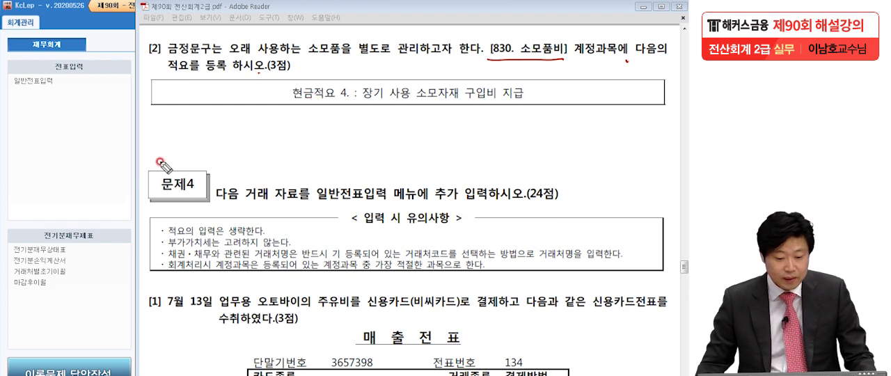
{"action": "key", "text": "Escape"}
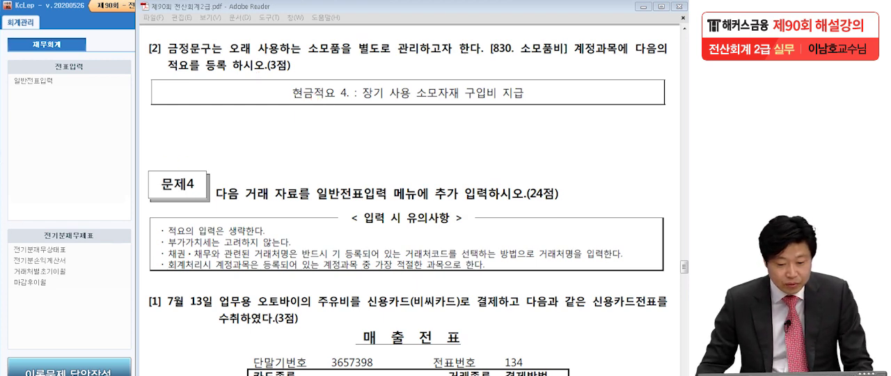
- Return to KcLep, open 계정과목및적요등록, and go to account code 830 (소모품비)
{"action": "left_click", "coordinate": [33, 149]}
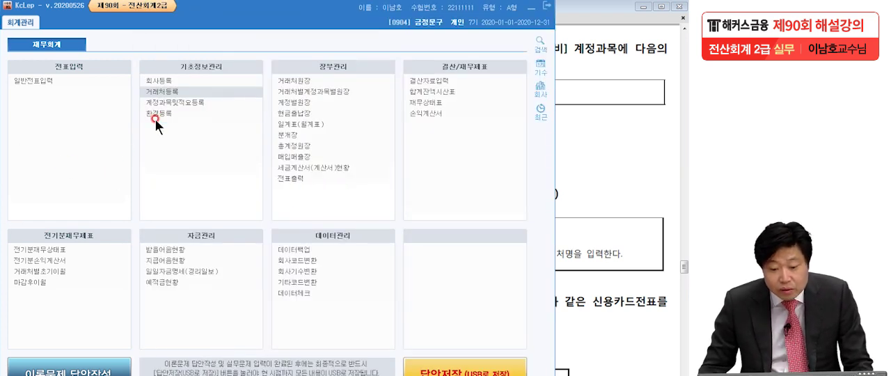
{"action": "left_click", "coordinate": [162, 101]}
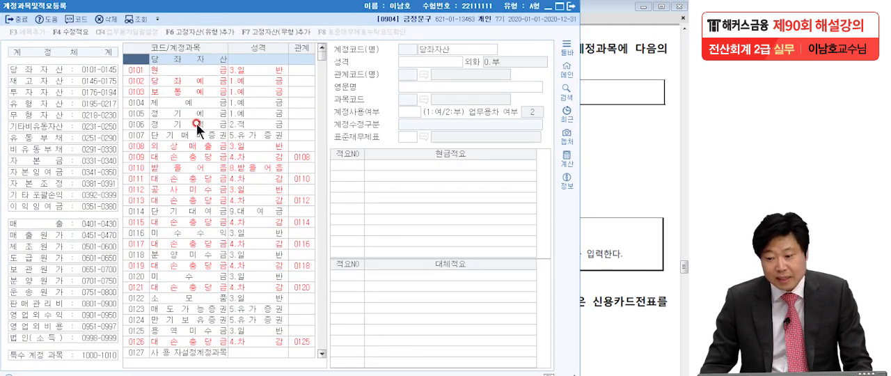
{"action": "left_click", "coordinate": [671, 117]}
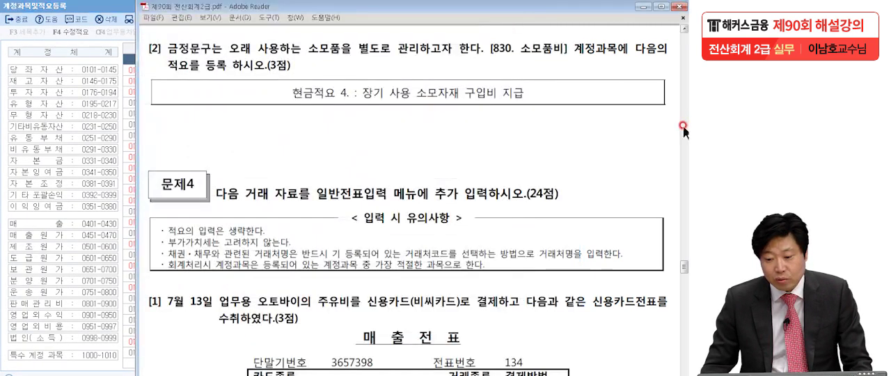
{"action": "left_click", "coordinate": [132, 61]}
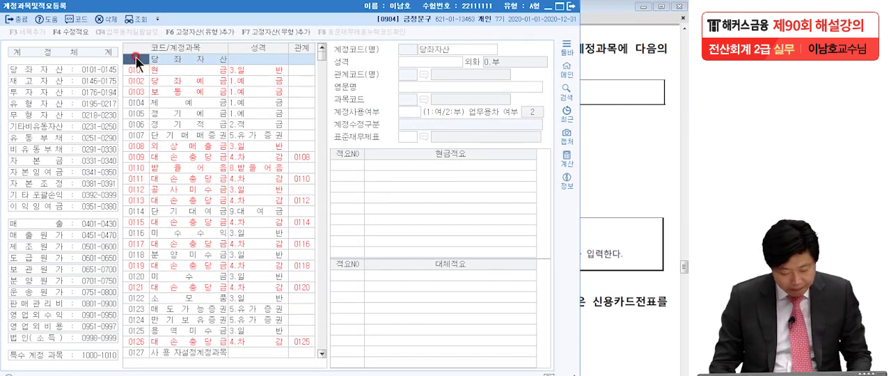
{"action": "type", "text": "830"}
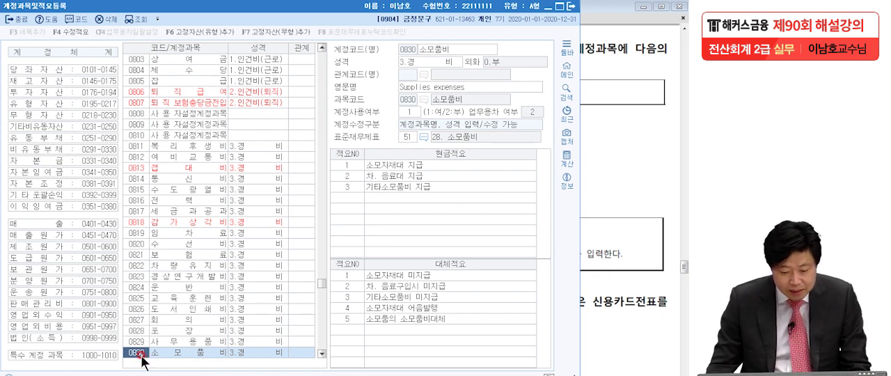
{"action": "left_click", "coordinate": [171, 353]}
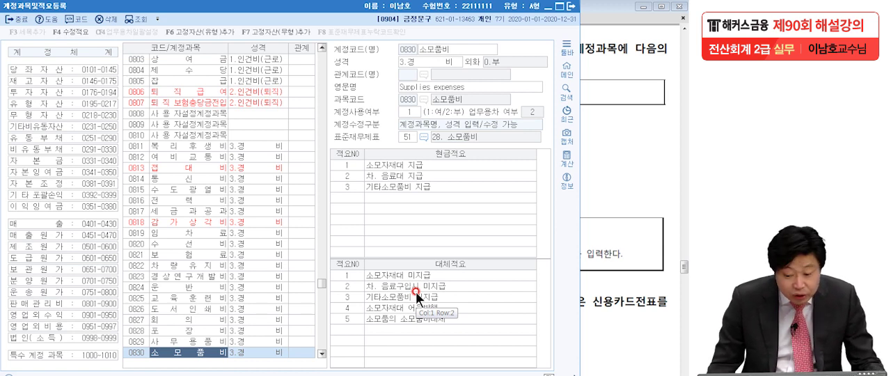
- Add 현금적요 number 4 to 소모품비 with the text "장기 사용 소모자재 구입비 지급" from the exam PDF
{"action": "left_click", "coordinate": [344, 197]}
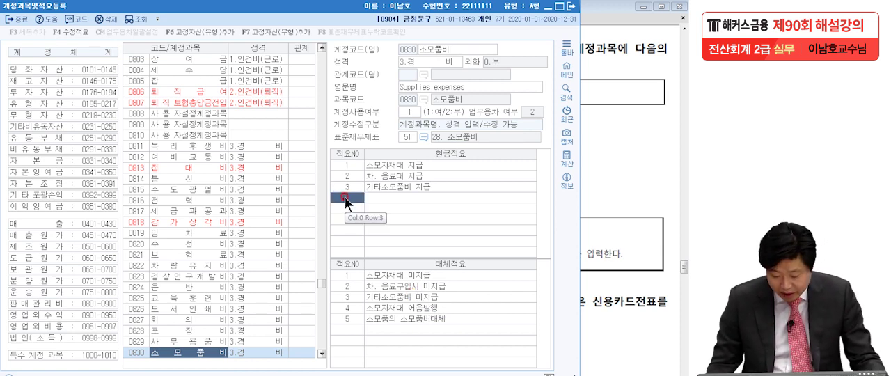
{"action": "key", "text": "Return"}
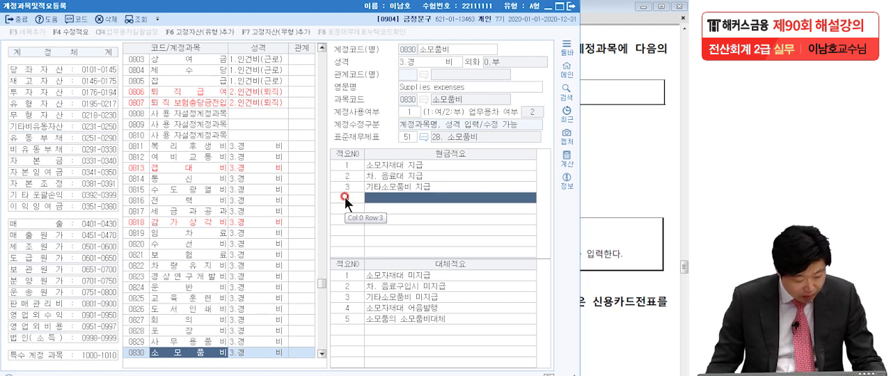
{"action": "left_click", "coordinate": [619, 170]}
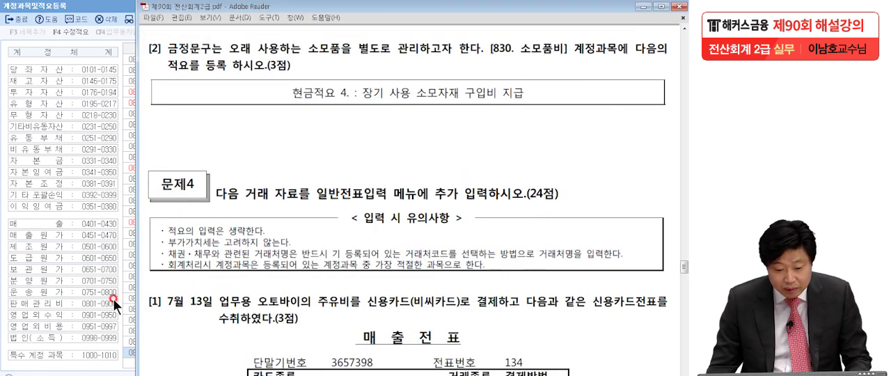
{"action": "left_click", "coordinate": [103, 218]}
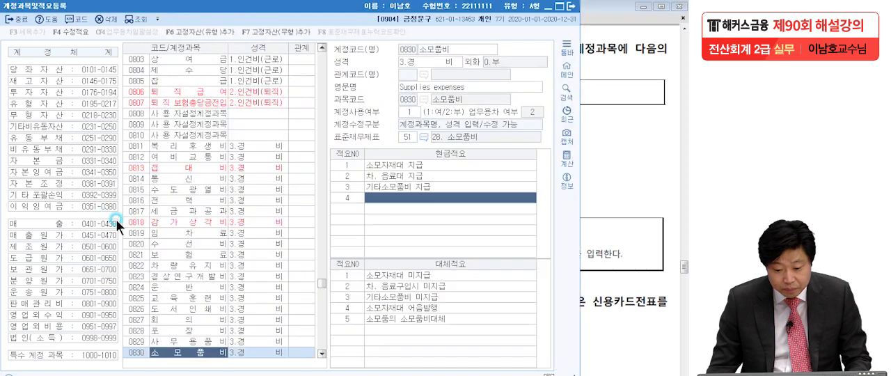
{"action": "left_click", "coordinate": [396, 198]}
{"action": "type", "text": "장기 사"}
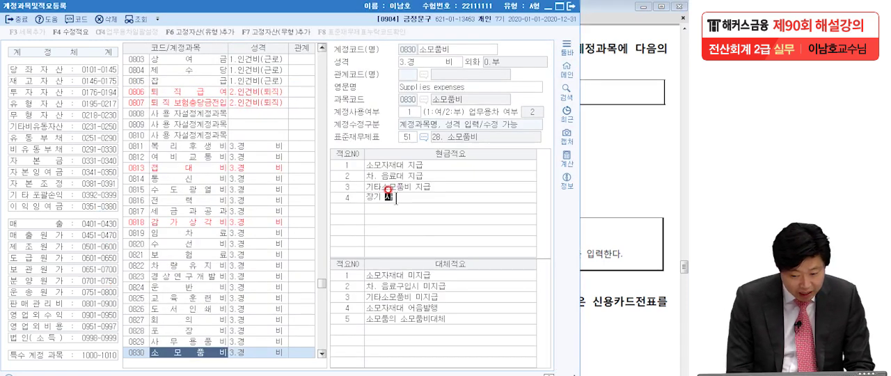
{"action": "type", "text": "용 소"}
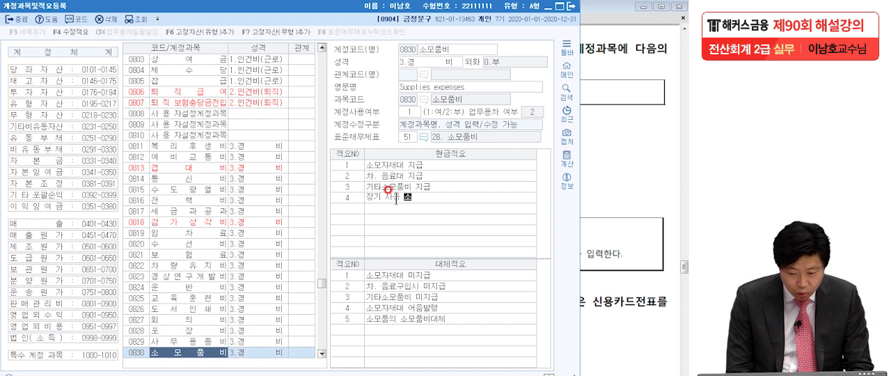
{"action": "type", "text": "모자재 구입"}
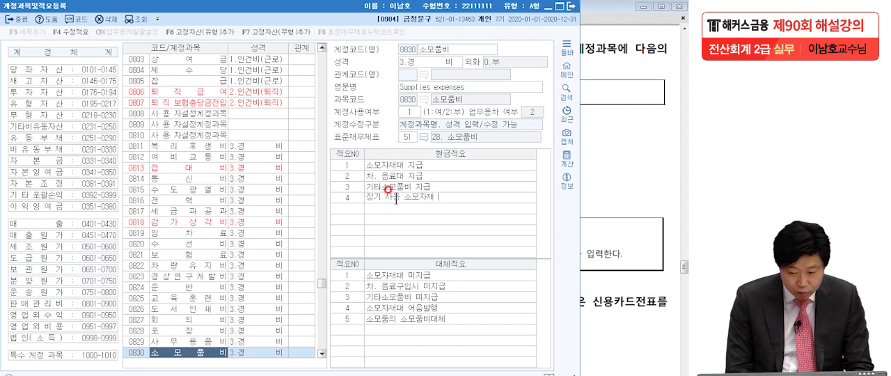
{"action": "type", "text": "비 지급"}
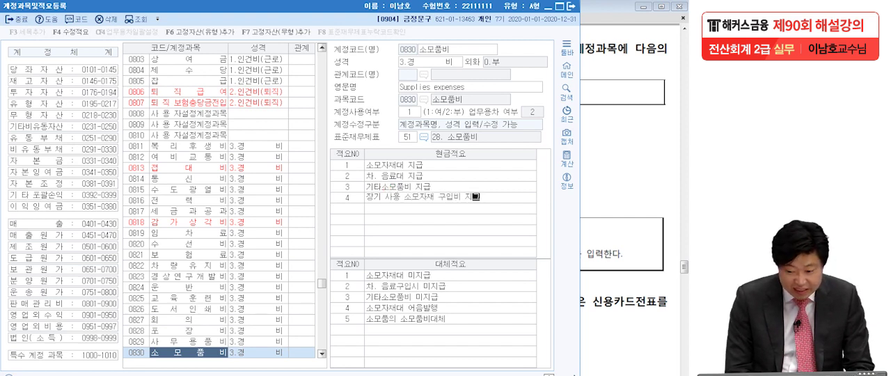
- Confirm the new 현금적요 entry for 소모품비 and close 계정과목및적요등록
{"action": "key", "text": "Return"}
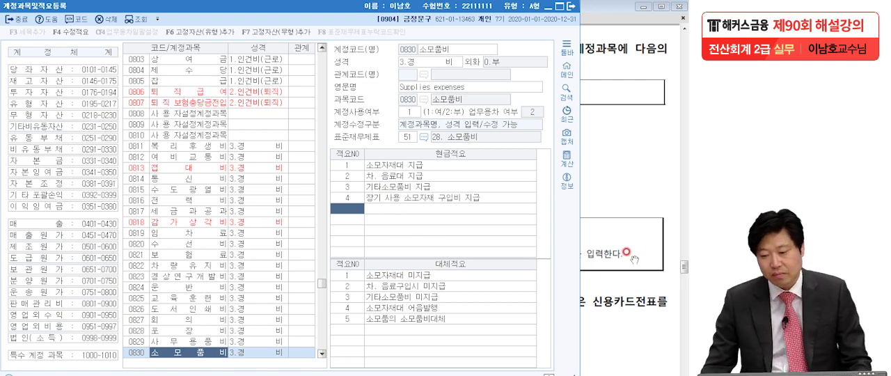
{"action": "left_click", "coordinate": [570, 7]}
- Examine the input notes of 문제4 and question [1] in the exam PDF, including the card slip for the July 13 motorcycle fuel purchase
{"action": "scroll", "coordinate": [557, 219], "scroll_direction": "down", "scroll_amount": 2}
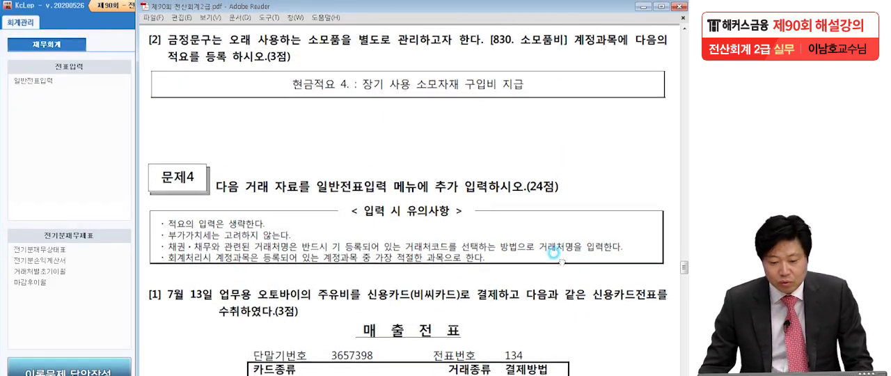
{"action": "scroll", "coordinate": [552, 216], "scroll_direction": "down", "scroll_amount": 4}
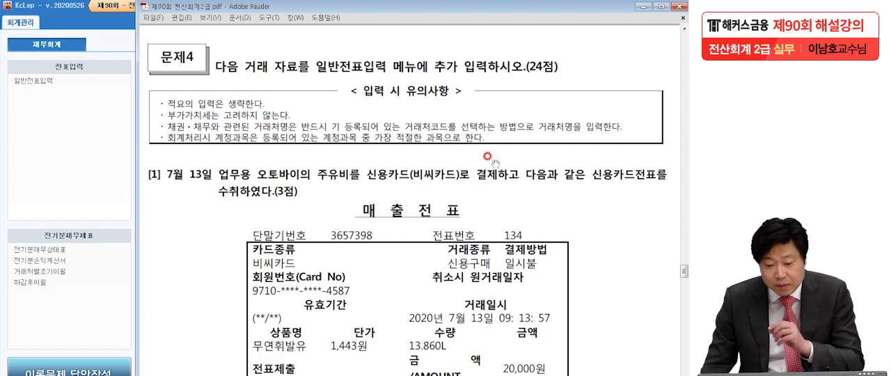
{"action": "scroll", "coordinate": [513, 296], "scroll_direction": "down", "scroll_amount": 3}
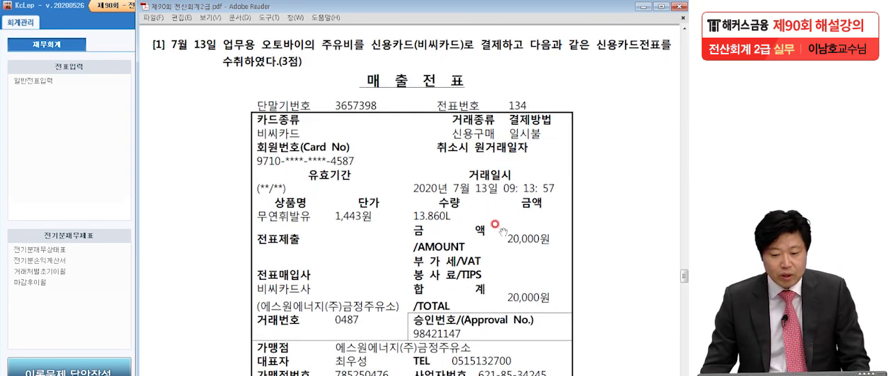
{"action": "left_click", "coordinate": [1, 215]}
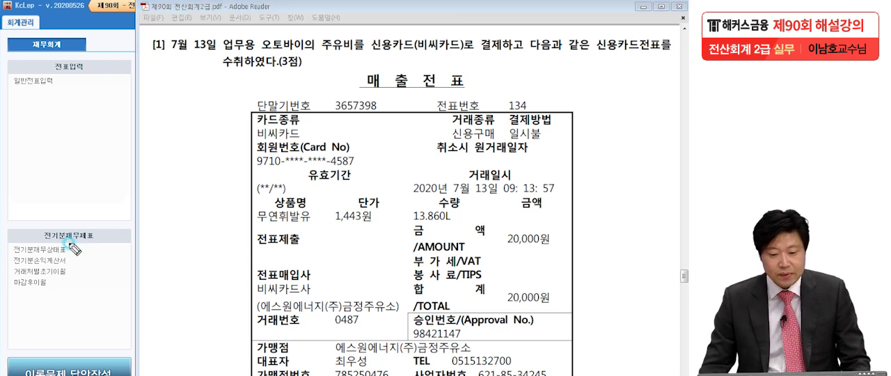
{"action": "left_click_drag", "start_coordinate": [316, 53], "coordinate": [319, 59]}
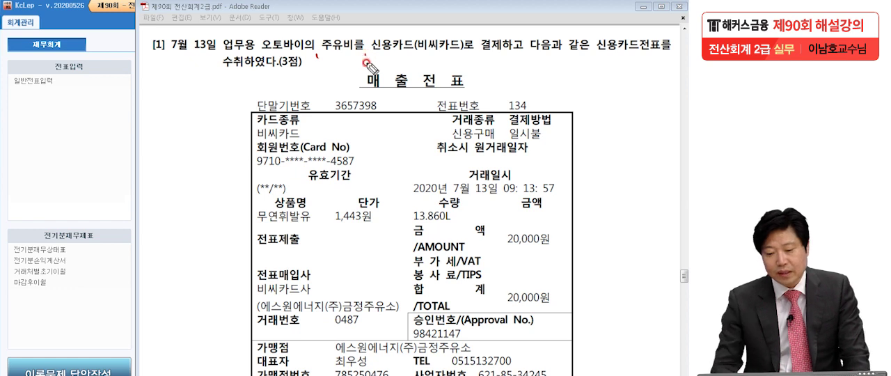
{"action": "left_click_drag", "start_coordinate": [469, 49], "coordinate": [471, 55]}
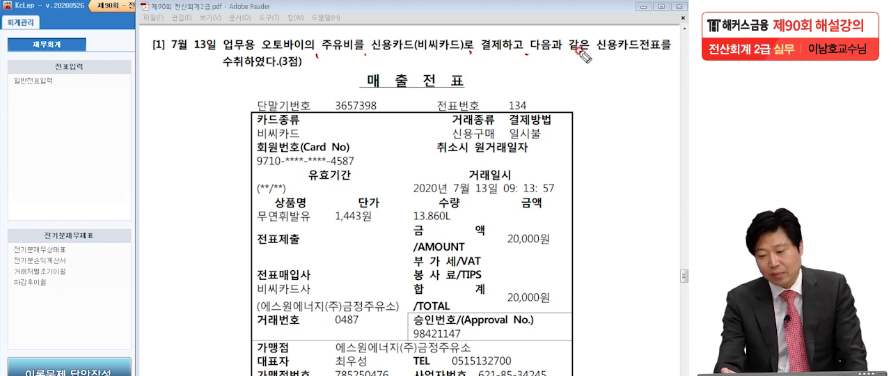
{"action": "left_click_drag", "start_coordinate": [590, 51], "coordinate": [585, 60]}
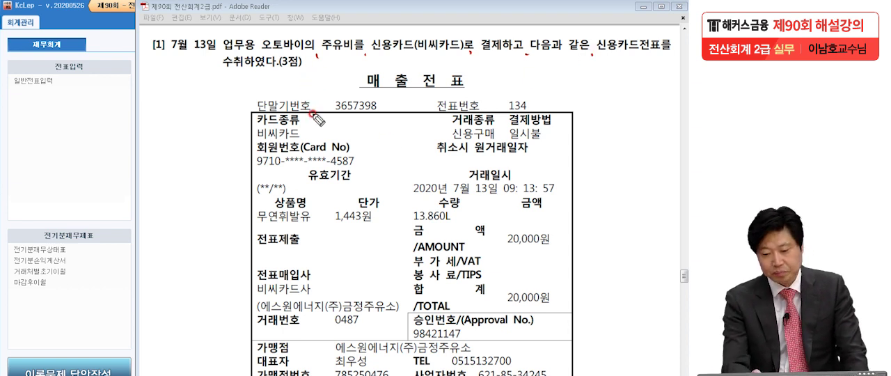
{"action": "left_click_drag", "start_coordinate": [323, 74], "coordinate": [320, 76]}
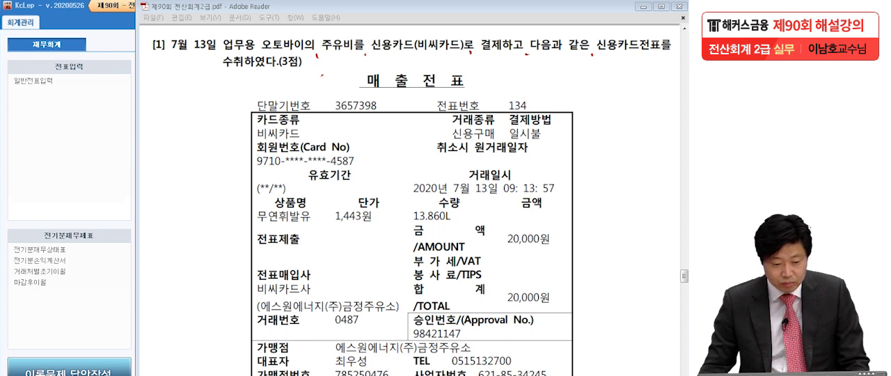
{"action": "left_click", "coordinate": [119, 262]}
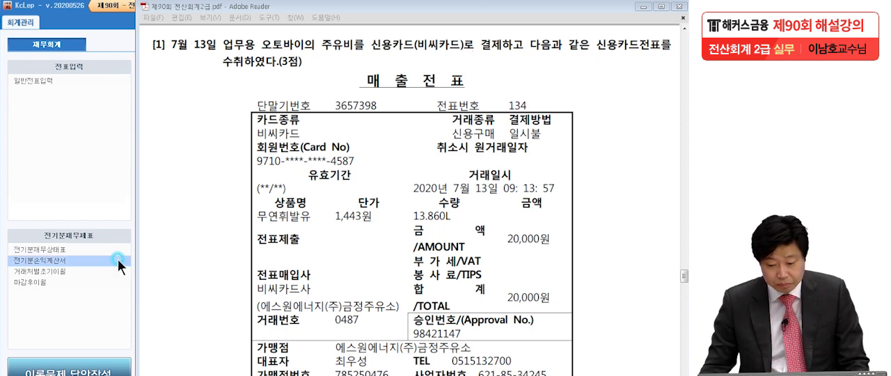
{"action": "left_click", "coordinate": [310, 252]}
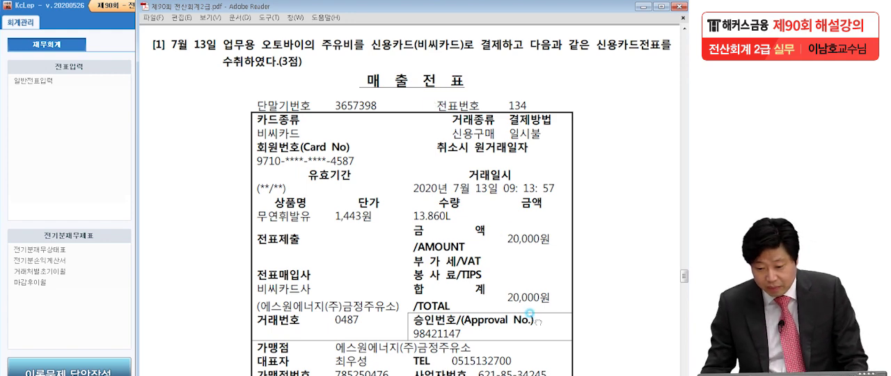
{"action": "scroll", "coordinate": [528, 313], "scroll_direction": "down", "scroll_amount": 3}
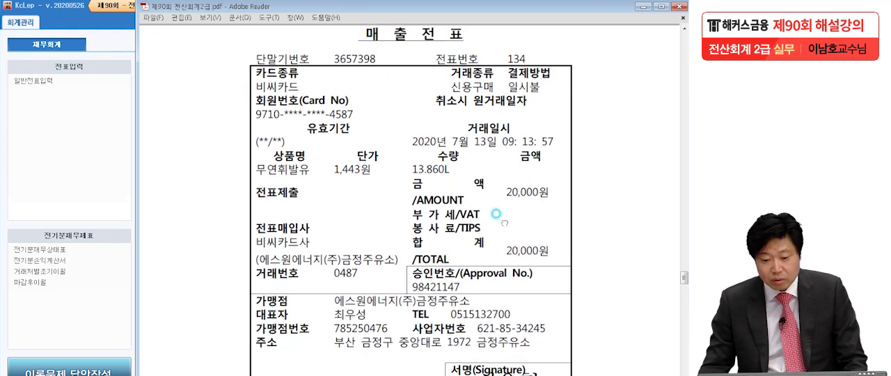
{"action": "scroll", "coordinate": [505, 261], "scroll_direction": "up", "scroll_amount": 3}
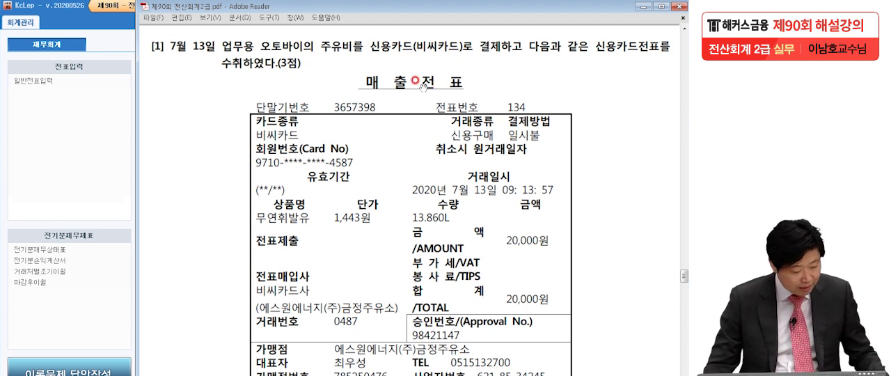
- Return to KcLep, open 일반전표입력, set the date to July 13, and start a 차변 line
{"action": "left_click", "coordinate": [96, 161]}
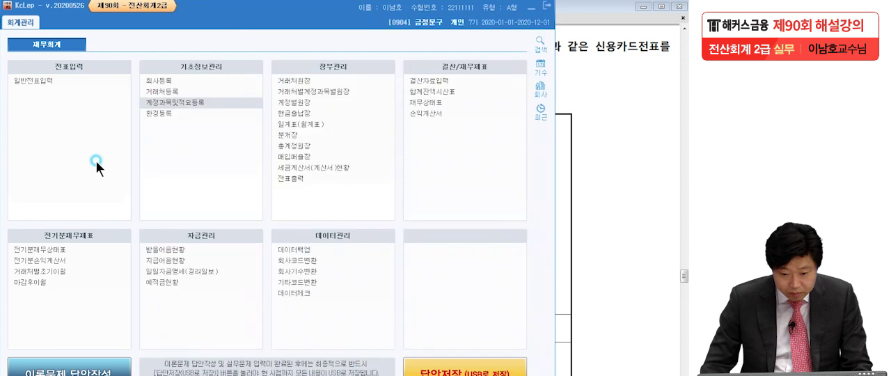
{"action": "left_click", "coordinate": [44, 83]}
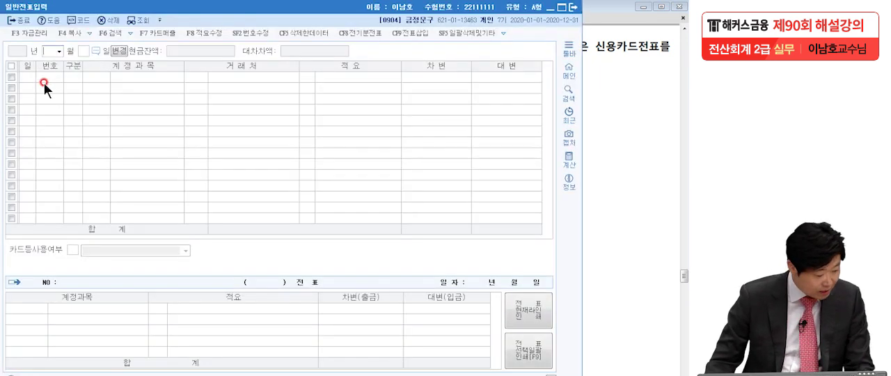
{"action": "type", "text": "7"}
{"action": "key", "text": "Return"}
{"action": "type", "text": "13"}
{"action": "key", "text": "Return"}
{"action": "type", "text": "3"}
{"action": "key", "text": "Return"}
- Enter 차량유지비 with code 0522 (제조원가) as the account of the debit line
{"action": "type", "text": "차량유"}
{"action": "key", "text": "Return"}
{"action": "key", "text": "Return"}
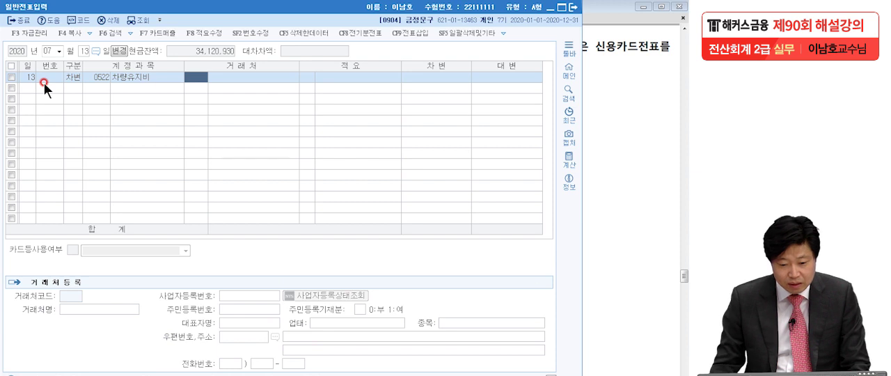
- Set the debit line's account to 0822 차량유지비 (판매관리비) from the account code search
{"action": "left_click", "coordinate": [104, 79]}
{"action": "key", "text": "F2"}
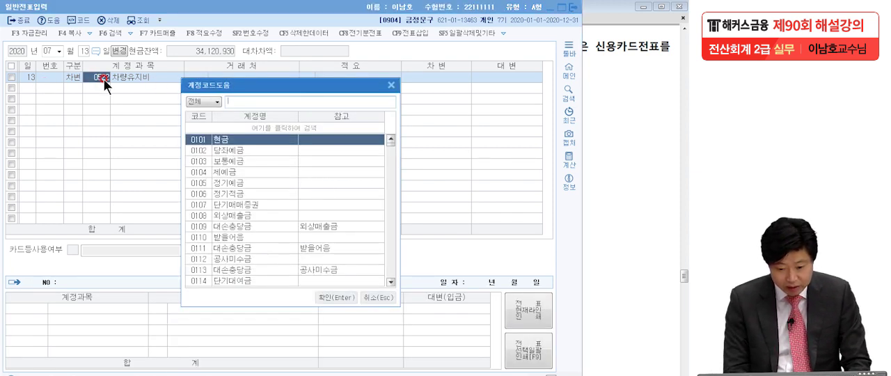
{"action": "type", "text": "차량유"}
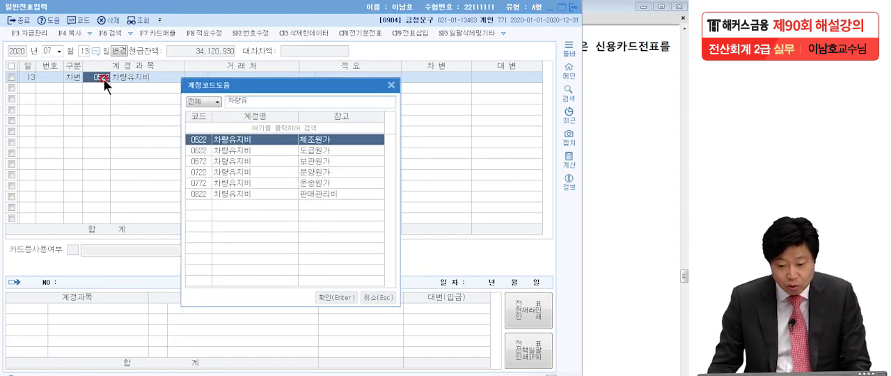
{"action": "key", "text": "BackSpace"}
{"action": "left_click", "coordinate": [218, 192]}
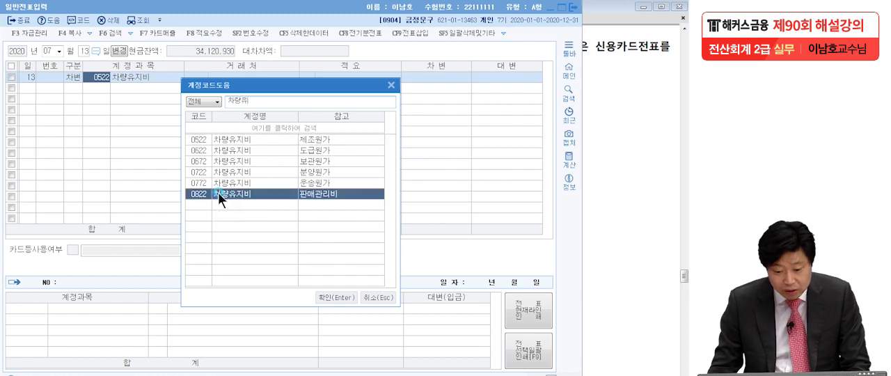
{"action": "key", "text": "Return"}
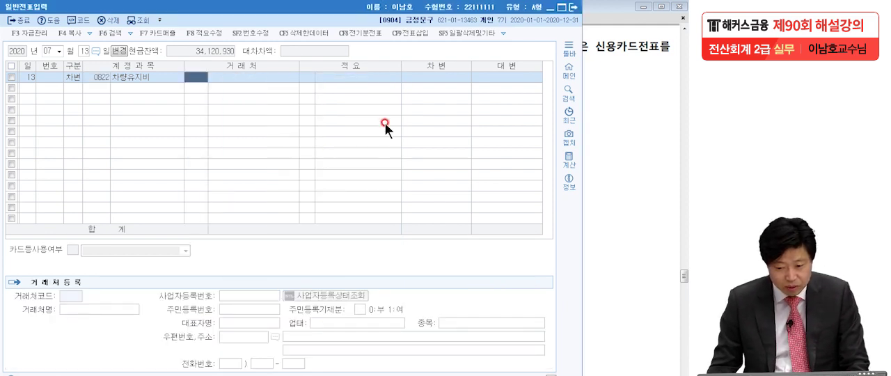
- Enter a debit amount of 20,000 for 차량유지비 and complete the line
{"action": "left_click", "coordinate": [437, 78]}
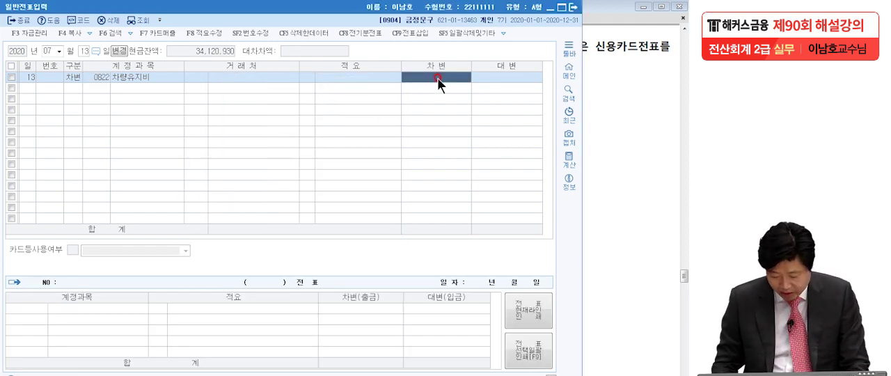
{"action": "left_click", "coordinate": [437, 78]}
{"action": "type", "text": "20000"}
{"action": "key", "text": "Return"}
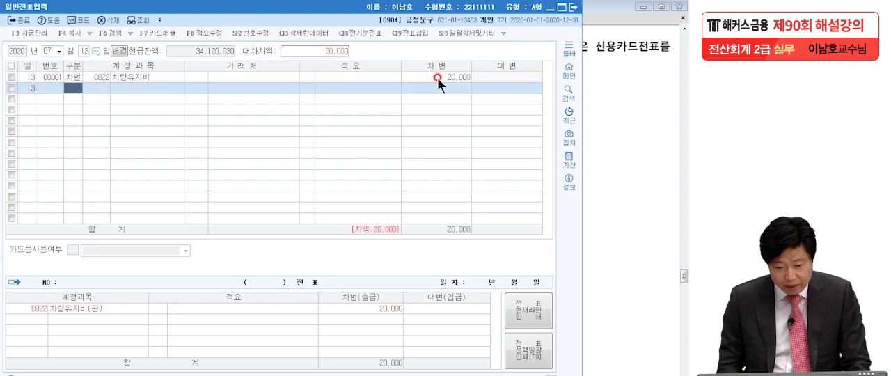
- Add a 대변 line for 0253 미지급금 with 비씨카드 as the 거래처, keeping the balancing amount of 20,000
{"action": "type", "text": "4"}
{"action": "key", "text": "Return"}
{"action": "type", "text": "미지"}
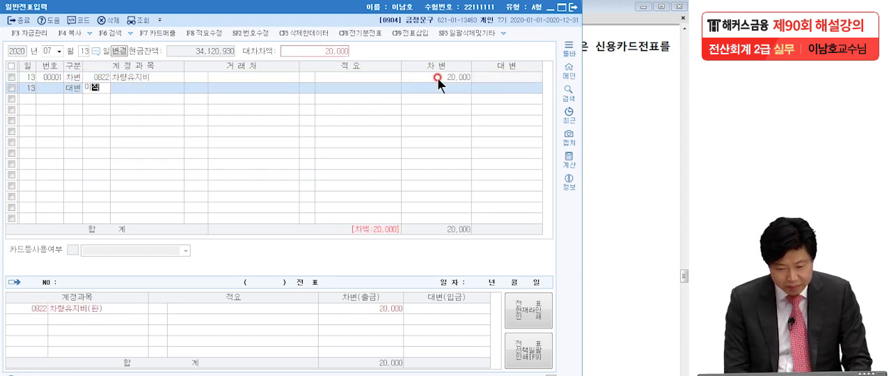
{"action": "type", "text": "급"}
{"action": "key", "text": "Return"}
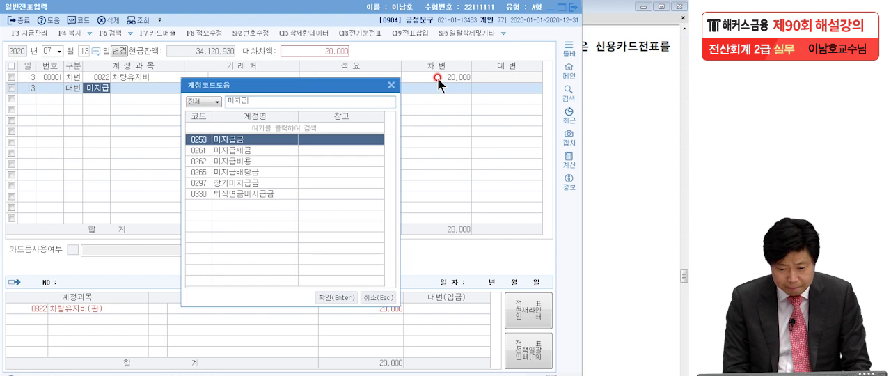
{"action": "key", "text": "Return"}
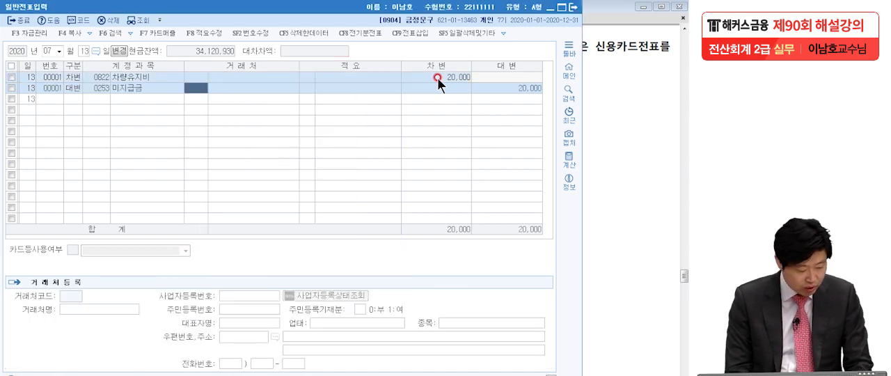
{"action": "type", "text": "비"}
{"action": "key", "text": "Return"}
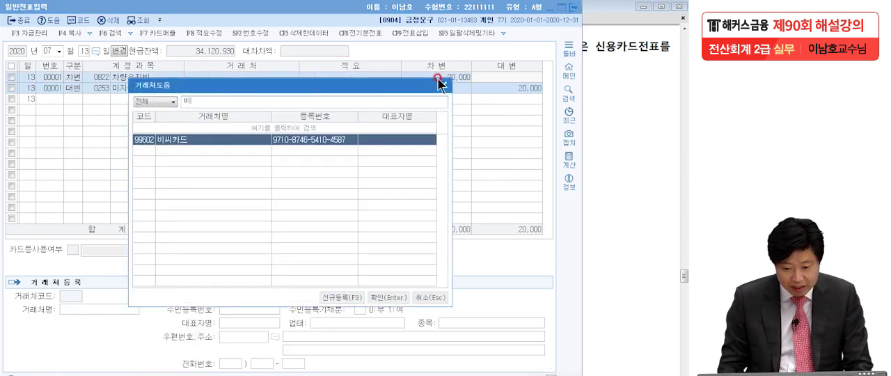
{"action": "key", "text": "Return"}
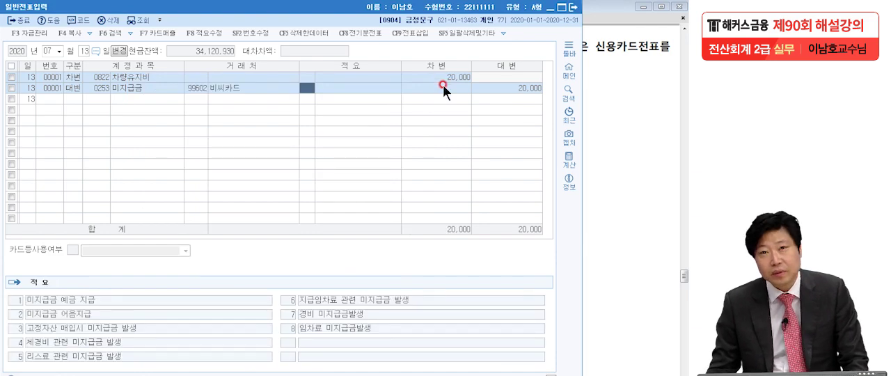
- Return to the exam PDF and examine question [2] on the August 12 land purchase, marking the acquisition tax and payment methods
{"action": "left_click", "coordinate": [611, 164]}
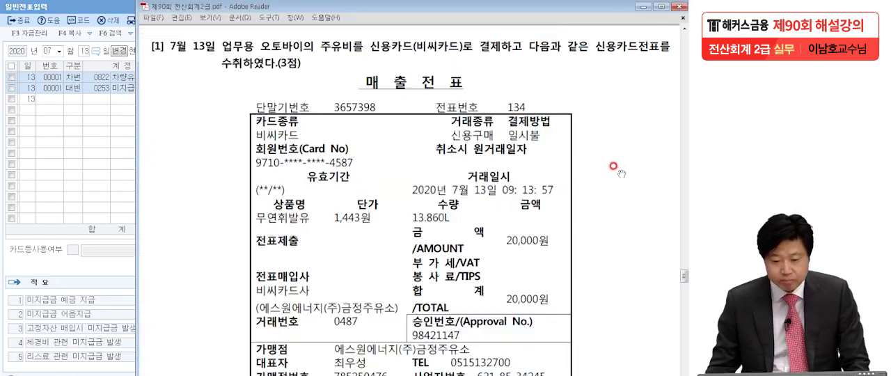
{"action": "scroll", "coordinate": [561, 270], "scroll_direction": "down", "scroll_amount": 15}
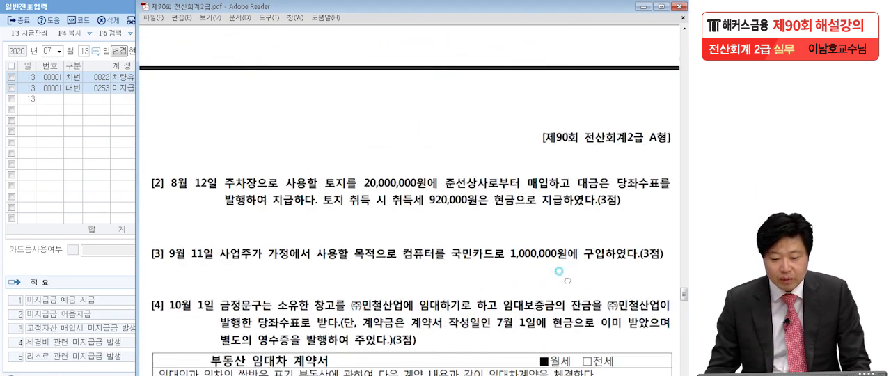
{"action": "scroll", "coordinate": [560, 171], "scroll_direction": "down", "scroll_amount": 1}
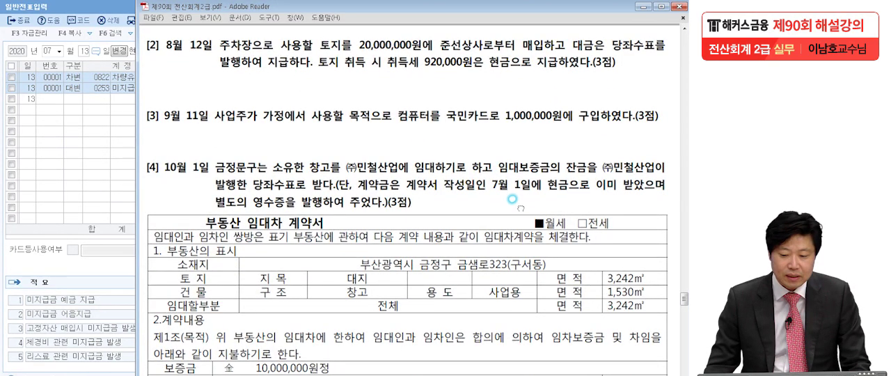
{"action": "left_click", "coordinate": [55, 193]}
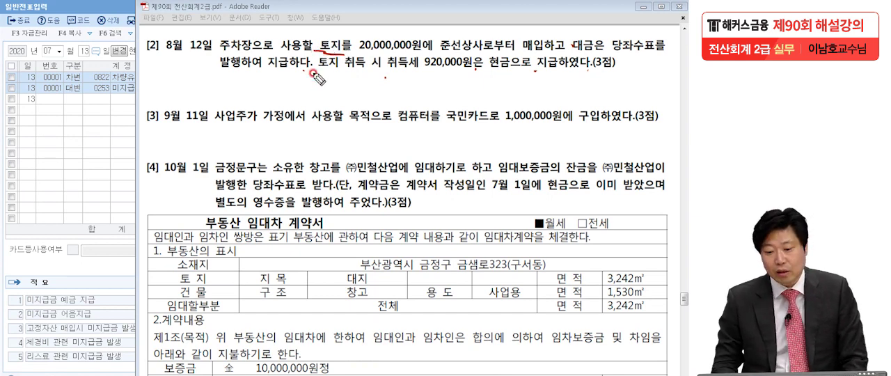
{"action": "left_click_drag", "start_coordinate": [373, 67], "coordinate": [437, 69]}
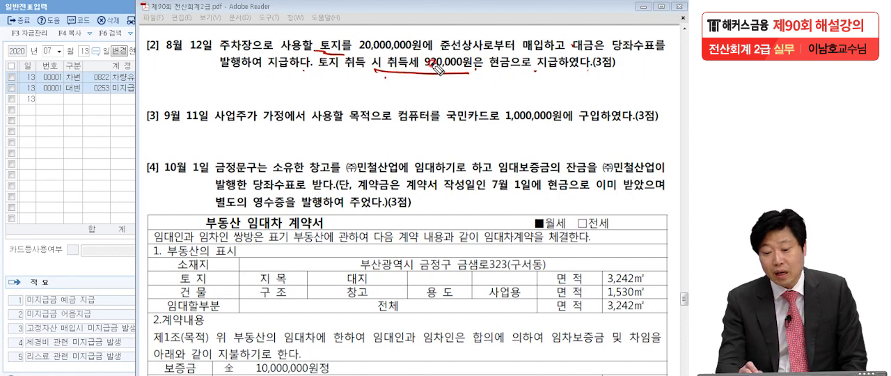
{"action": "mouse_move", "coordinate": [387, 79]}
{"action": "left_mouse_down"}
{"action": "mouse_move", "coordinate": [404, 46]}
{"action": "mouse_move", "coordinate": [480, 57]}
{"action": "mouse_move", "coordinate": [473, 78]}
{"action": "left_mouse_up"}
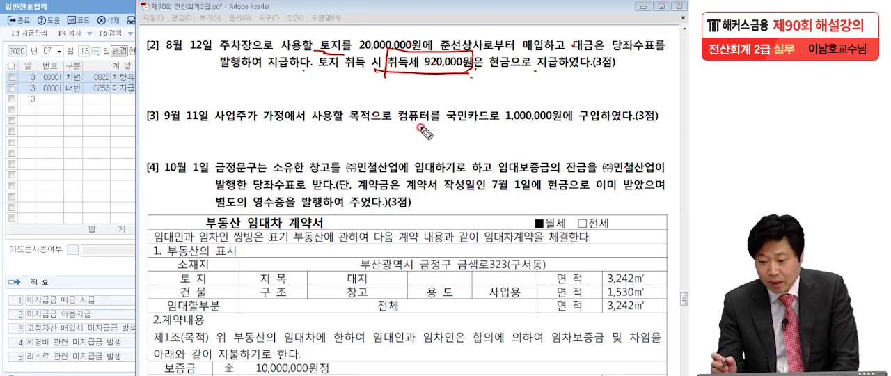
{"action": "left_click_drag", "start_coordinate": [611, 49], "coordinate": [665, 51]}
{"action": "left_click_drag", "start_coordinate": [219, 67], "coordinate": [237, 68]}
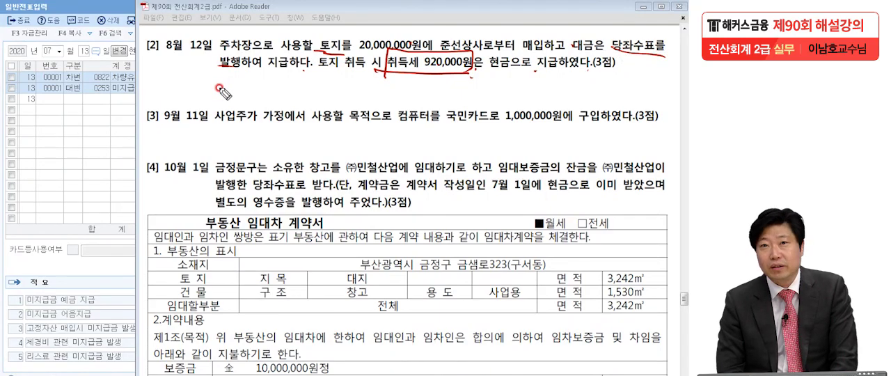
{"action": "left_click_drag", "start_coordinate": [489, 67], "coordinate": [561, 68]}
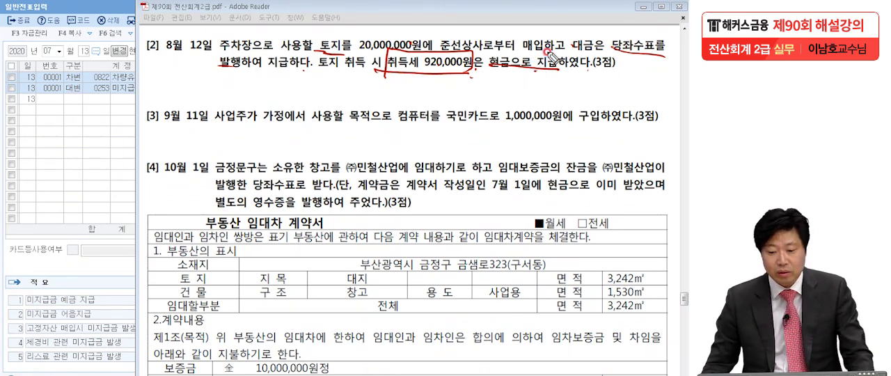
- Clear the pen marks, switch to KcLep and set the 일반전표입력 date to August 12, 2020
{"action": "key", "text": "Escape"}
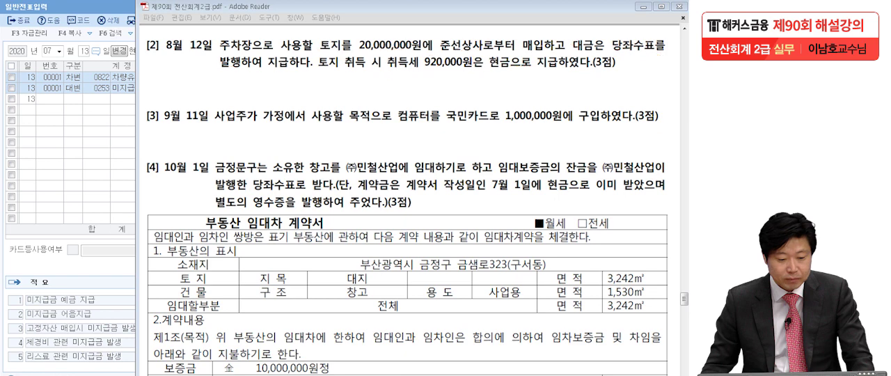
{"action": "left_click", "coordinate": [70, 134]}
{"action": "left_click", "coordinate": [43, 44]}
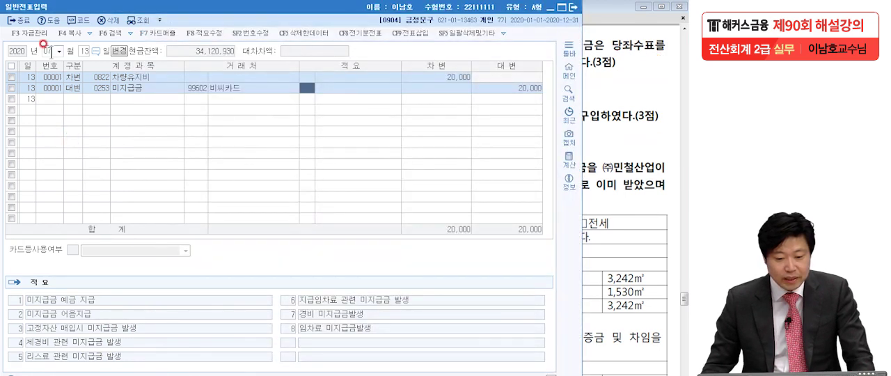
{"action": "type", "text": "0812"}
{"action": "key", "text": "Return"}
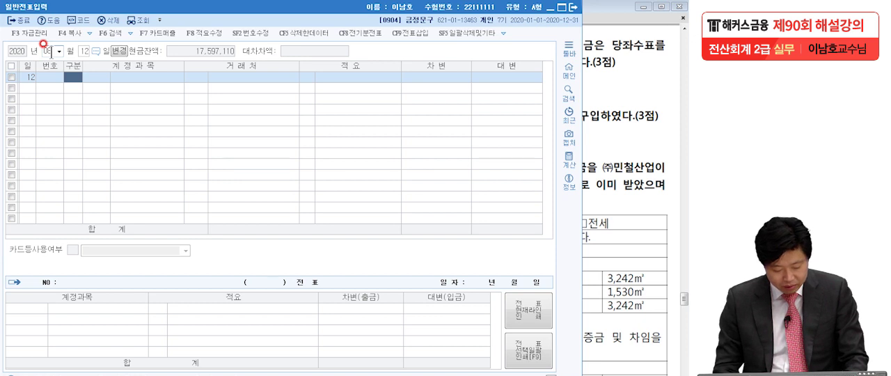
- Add a 대변 line for 0102 당좌예금 with a credit amount of 20,000,000
{"action": "type", "text": "4"}
{"action": "key", "text": "Return"}
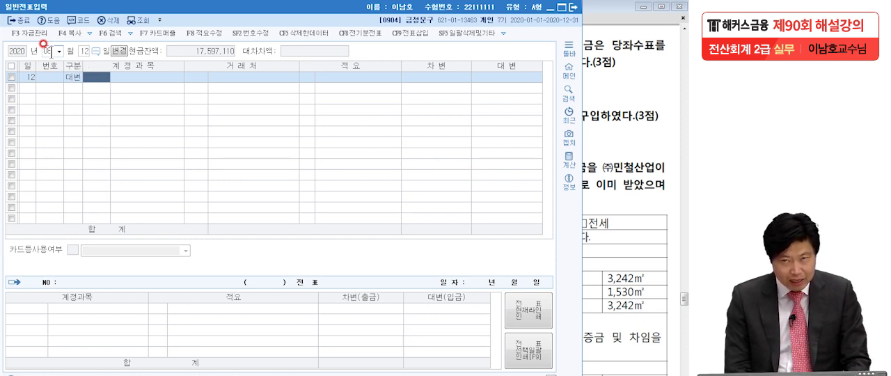
{"action": "type", "text": "당좌예"}
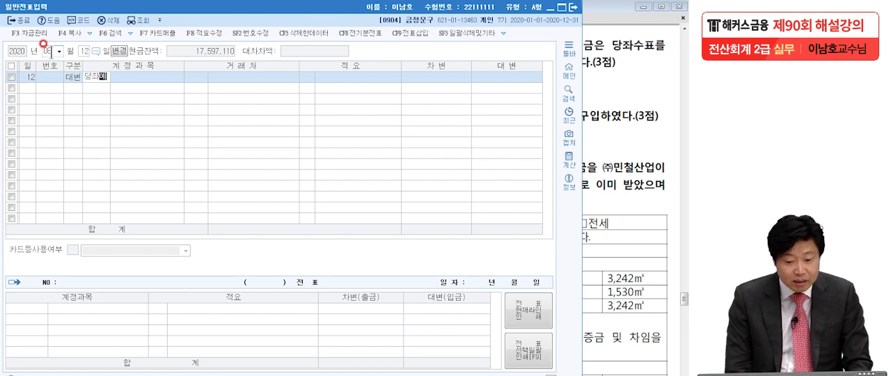
{"action": "key", "text": "Return"}
{"action": "key", "text": "Return"}
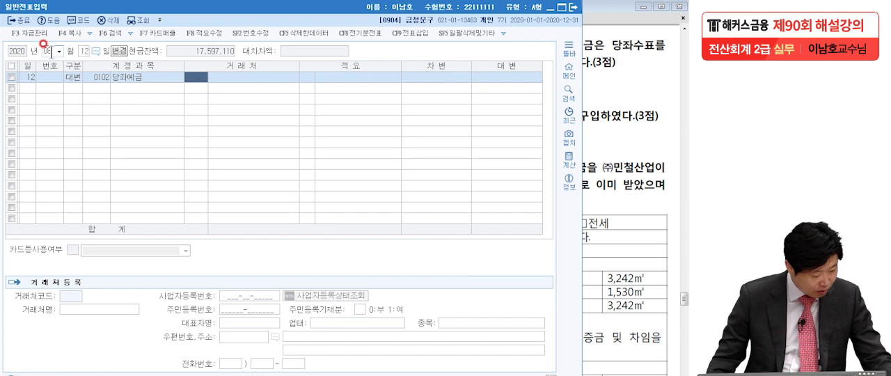
{"action": "left_click", "coordinate": [481, 80]}
{"action": "type", "text": "20"}
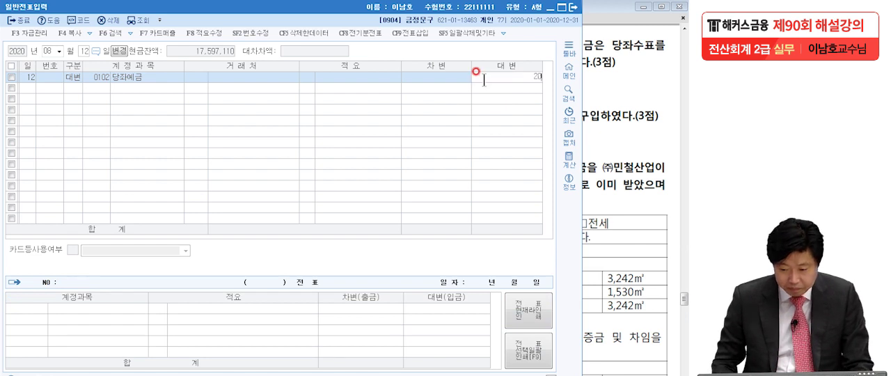
{"action": "type", "text": ",000,000"}
{"action": "key", "text": "Return"}
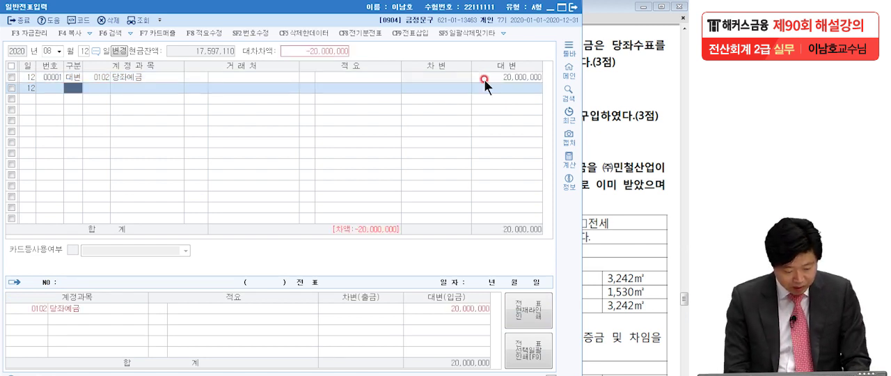
- Add a second 대변 line for 0101 현금 with a credit amount of 920,000
{"action": "type", "text": "4"}
{"action": "key", "text": "Return"}
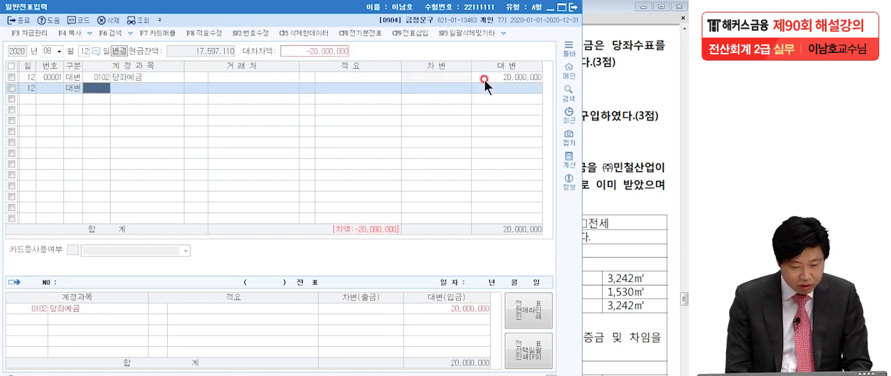
{"action": "type", "text": "101"}
{"action": "key", "text": "Return"}
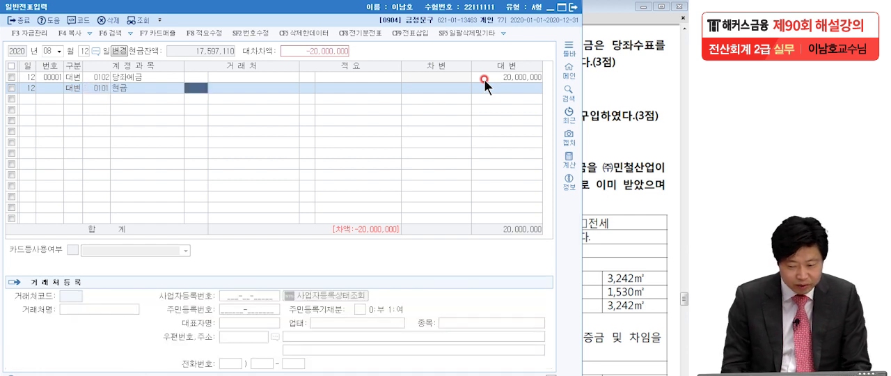
{"action": "left_click", "coordinate": [533, 89]}
{"action": "type", "text": "920,000"}
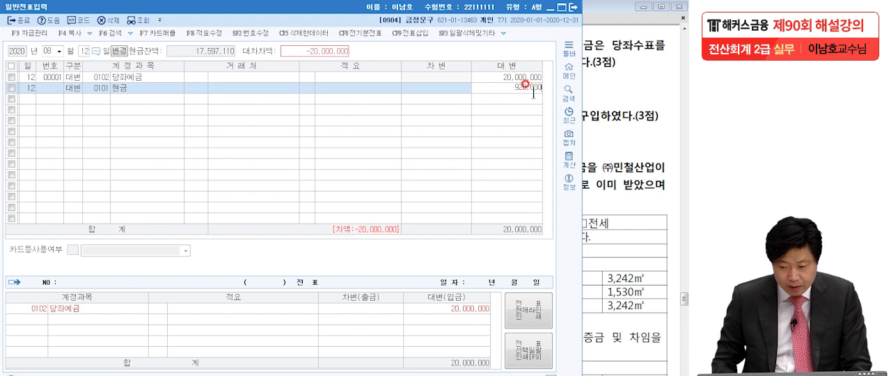
{"action": "key", "text": "Return"}
- Add a 차변 line for 0201 토지, keeping the balancing amount of 20,920,000
{"action": "type", "text": "3도서"}
{"action": "key", "text": "Return"}
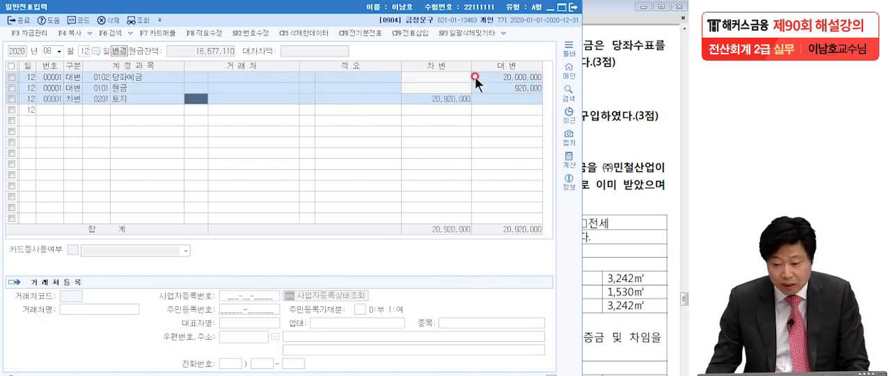
{"action": "key", "text": "Return"}
{"action": "key", "text": "Return"}
{"action": "key", "text": "Return"}
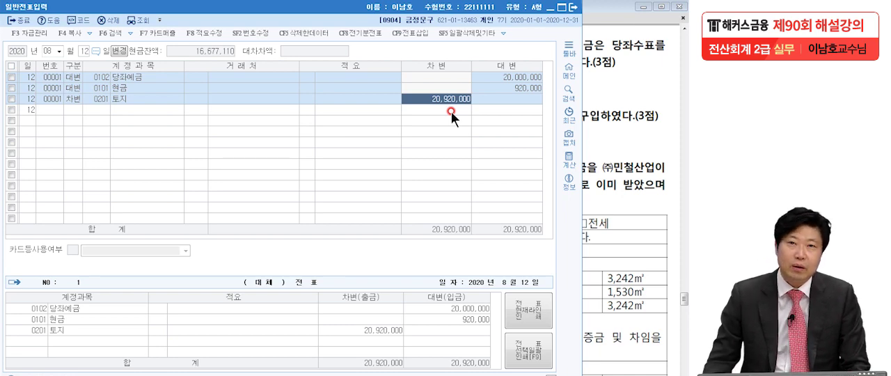
- Return to the exam PDF and examine question [3] on the September 11 computer purchase, marking its purpose, card and amount, then clear the marks
{"action": "left_click", "coordinate": [636, 118]}
{"action": "scroll", "coordinate": [563, 212], "scroll_direction": "down", "scroll_amount": 3}
{"action": "left_click_drag", "start_coordinate": [563, 213], "coordinate": [570, 194]}
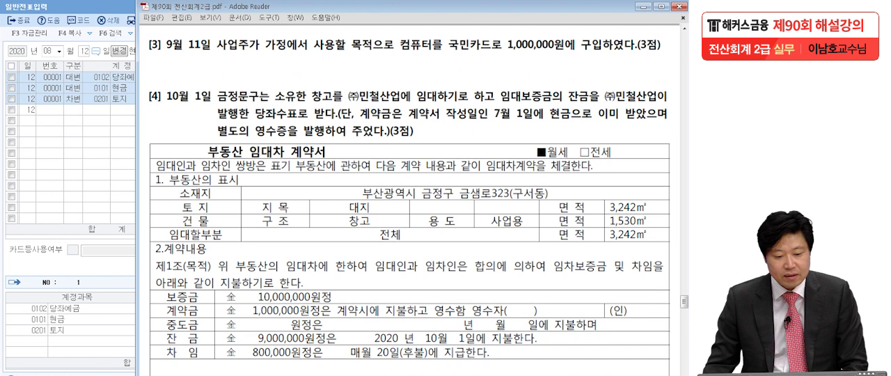
{"action": "left_click", "coordinate": [1, 219]}
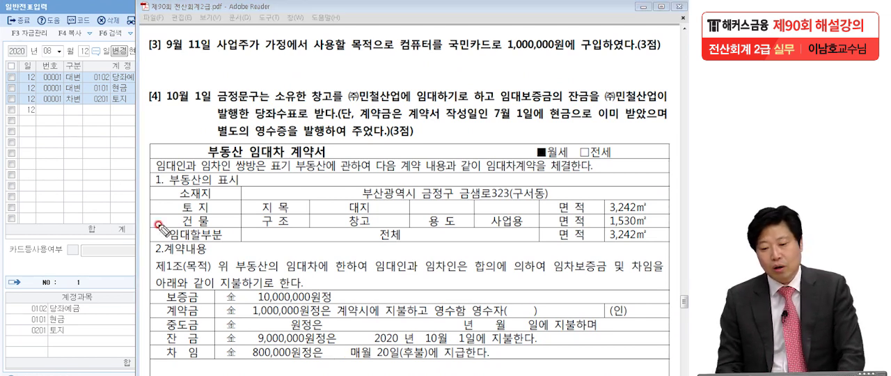
{"action": "left_click", "coordinate": [501, 62]}
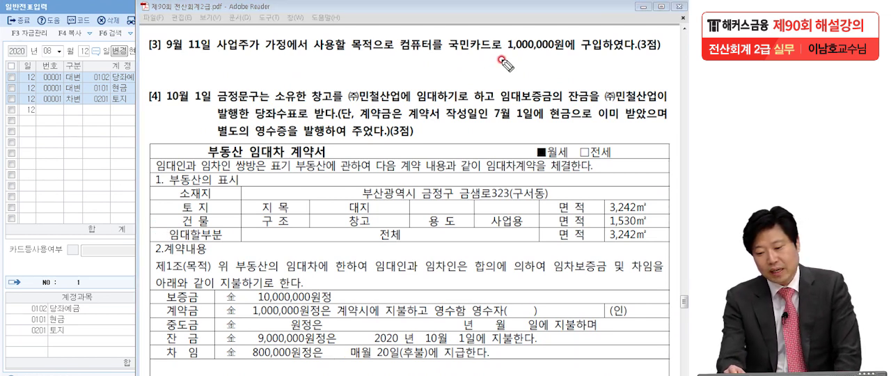
{"action": "left_click", "coordinate": [577, 57]}
{"action": "left_click", "coordinate": [643, 59]}
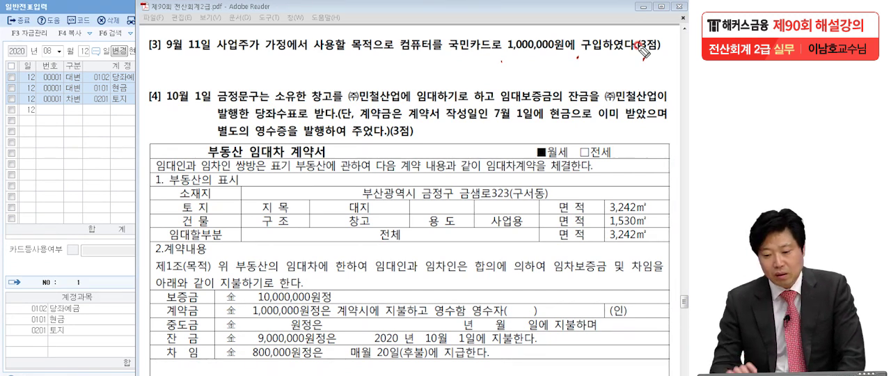
{"action": "left_click_drag", "start_coordinate": [394, 48], "coordinate": [423, 52]}
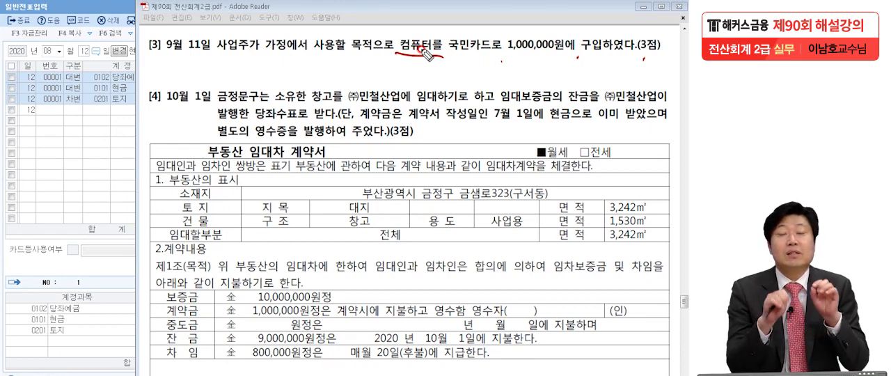
{"action": "mouse_move", "coordinate": [426, 55]}
{"action": "left_mouse_down"}
{"action": "mouse_move", "coordinate": [402, 29]}
{"action": "mouse_move", "coordinate": [421, 64]}
{"action": "left_mouse_up"}
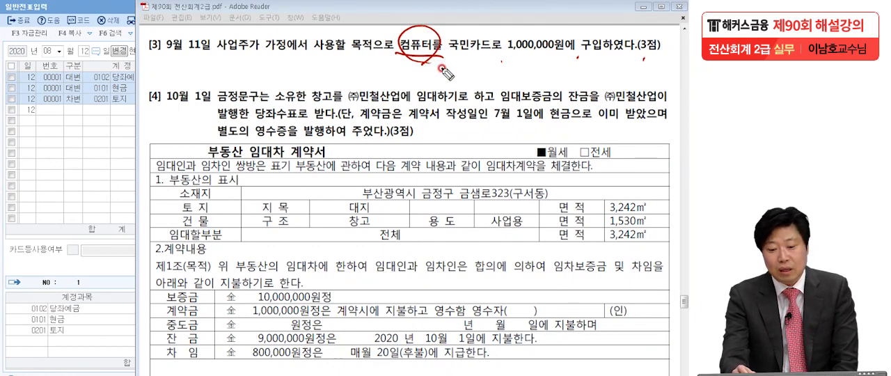
{"action": "left_click_drag", "start_coordinate": [186, 53], "coordinate": [327, 58]}
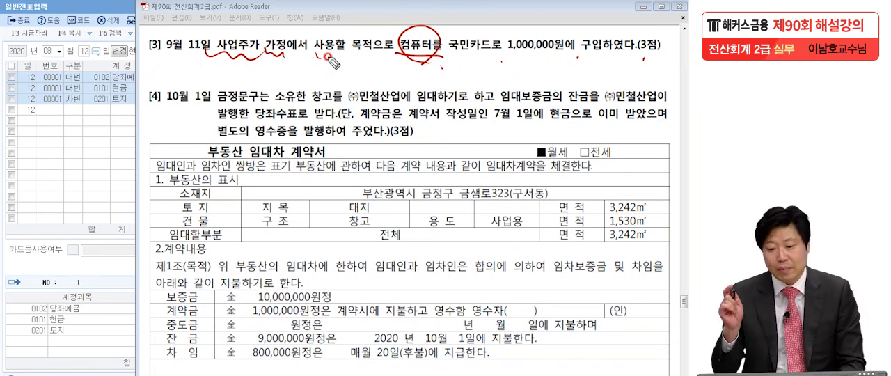
{"action": "left_click_drag", "start_coordinate": [502, 60], "coordinate": [586, 56]}
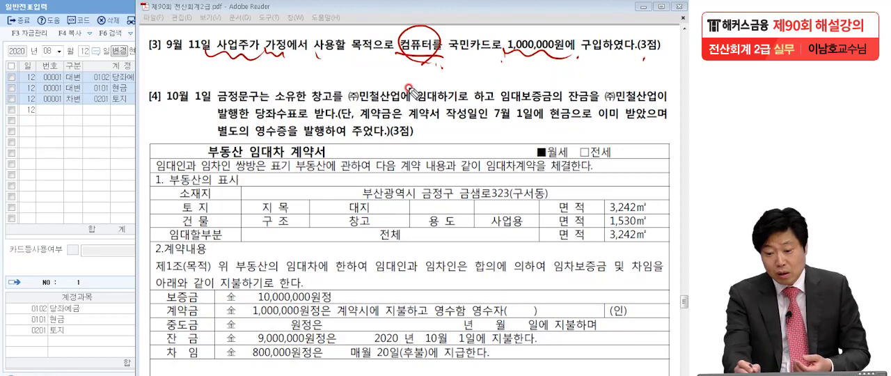
{"action": "left_click_drag", "start_coordinate": [494, 61], "coordinate": [457, 70]}
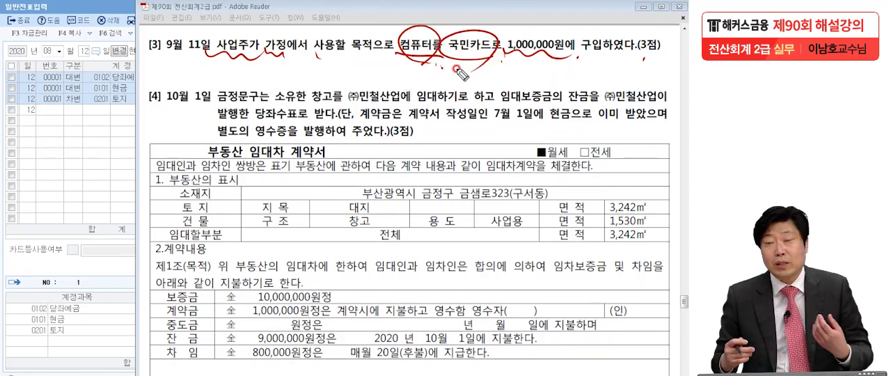
{"action": "left_click_drag", "start_coordinate": [506, 61], "coordinate": [583, 58]}
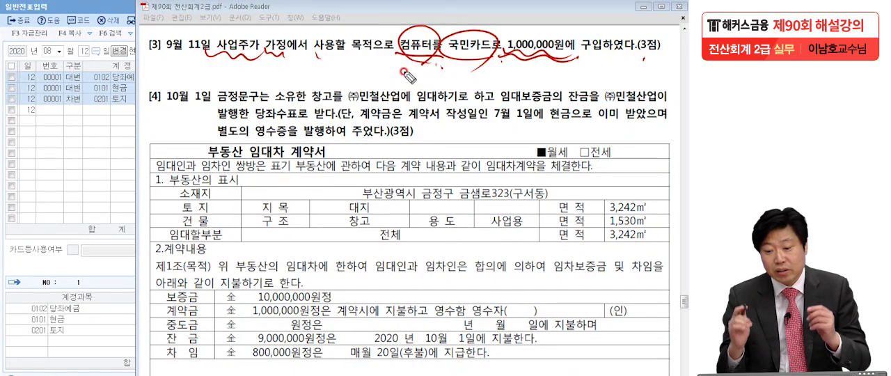
{"action": "left_click_drag", "start_coordinate": [456, 49], "coordinate": [485, 57]}
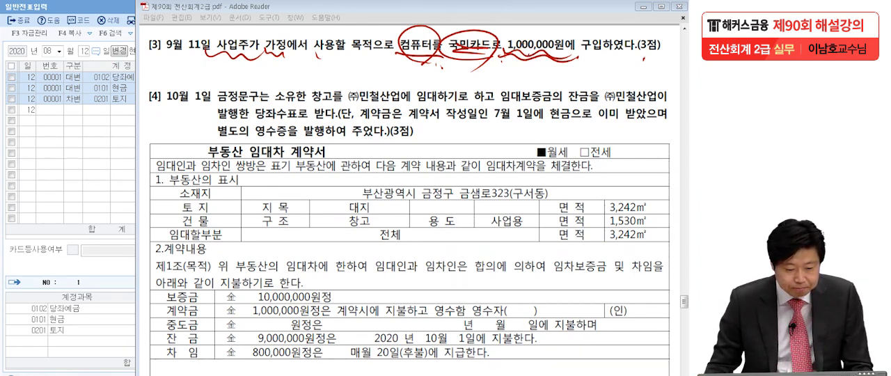
{"action": "key", "text": "Escape"}
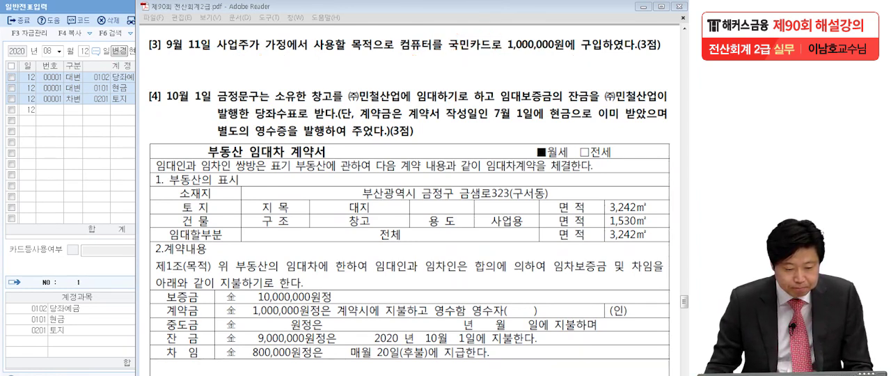
- Switch to KcLep and set the 일반전표입력 date to September 11
{"action": "left_click", "coordinate": [93, 144]}
{"action": "left_click", "coordinate": [48, 51]}
{"action": "type", "text": "9"}
{"action": "key", "text": "Return"}
{"action": "type", "text": "11"}
{"action": "key", "text": "Return"}
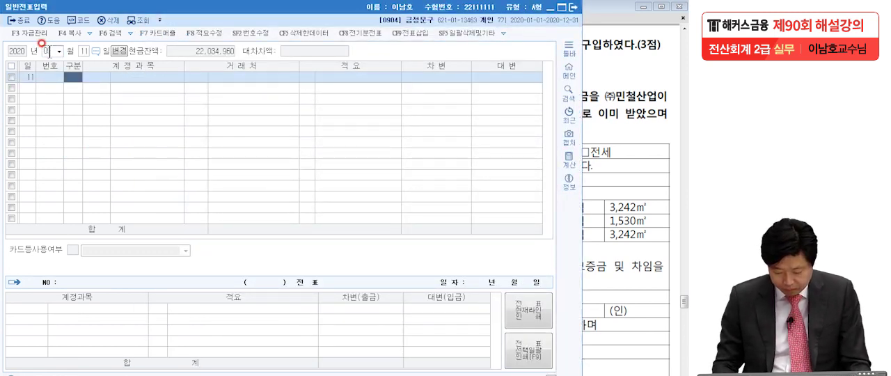
- Add a 차변 line for 0338 인출금 with a debit amount of 1,000,000
{"action": "type", "text": "3"}
{"action": "key", "text": "Return"}
{"action": "type", "text": "338"}
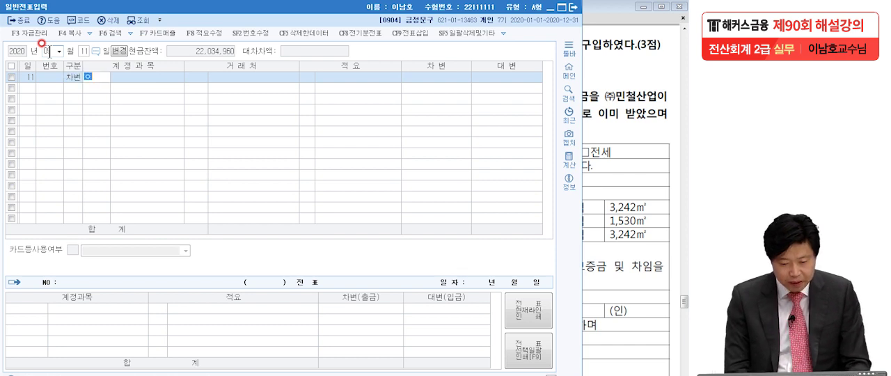
{"action": "key", "text": "Return"}
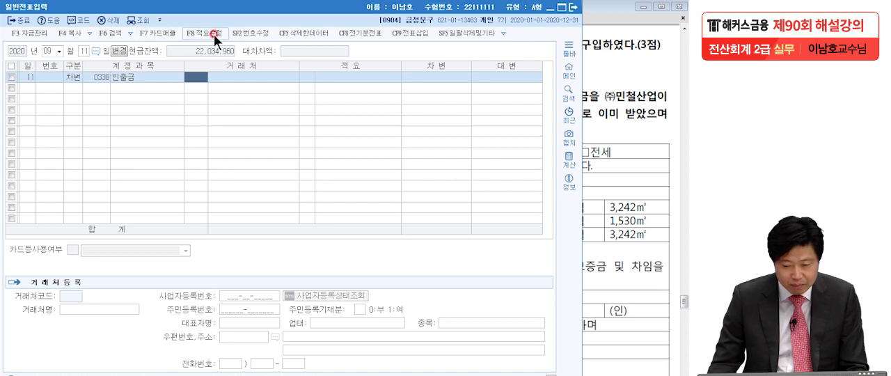
{"action": "left_click", "coordinate": [437, 79]}
{"action": "type", "text": "1000"}
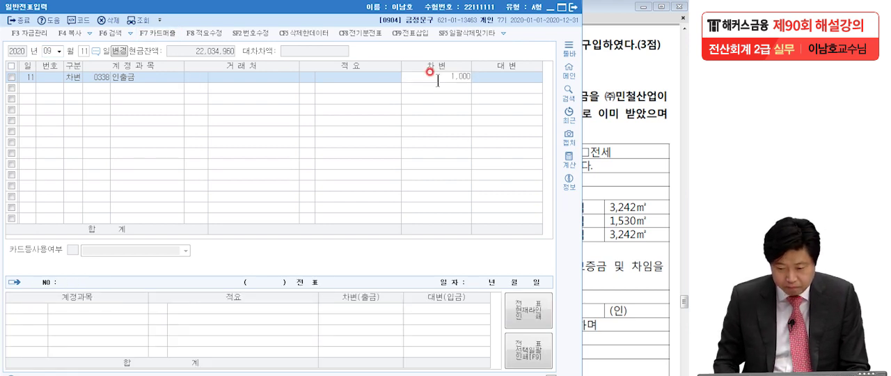
{"action": "key", "text": "Return"}
- Add a 대변 line for 0253 미지급금 with 국민카드 as the 거래처, keeping the balancing amount of 1,000,000
{"action": "type", "text": "4"}
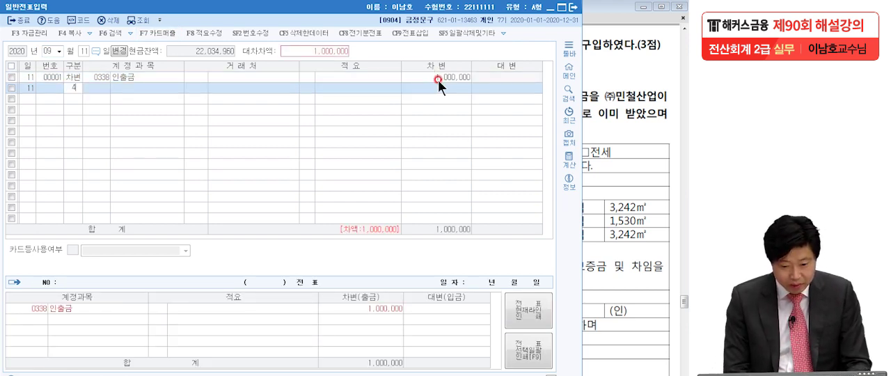
{"action": "key", "text": "Return"}
{"action": "type", "text": "미지급"}
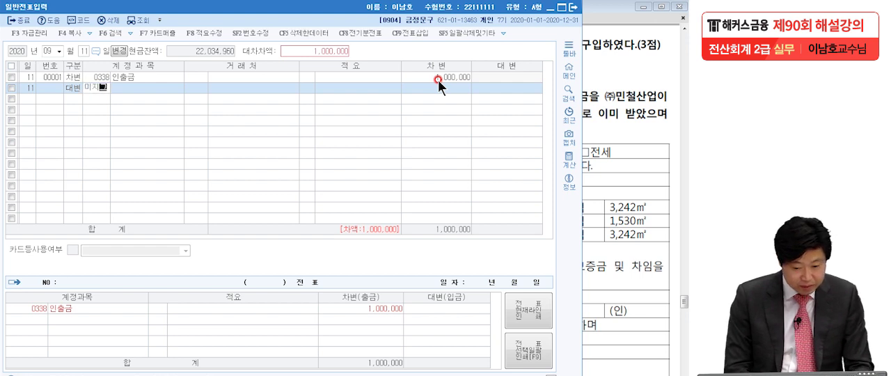
{"action": "key", "text": "Return"}
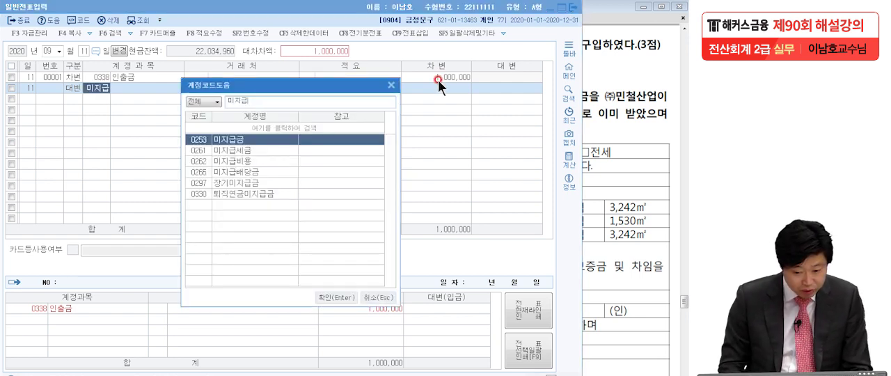
{"action": "key", "text": "Return"}
{"action": "type", "text": "국민"}
{"action": "key", "text": "Return"}
{"action": "key", "text": "Return"}
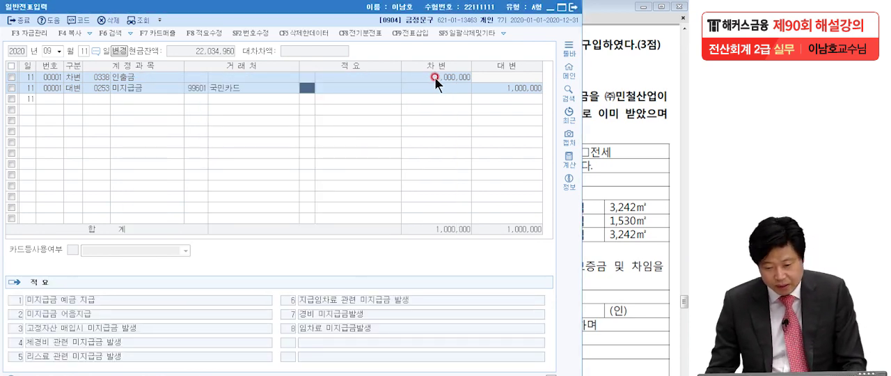
- Return to the exam PDF and examine question [4] on the October 1 warehouse lease, marking the warehouse, tenant, lease and deposit amount
{"action": "left_click", "coordinate": [600, 205]}
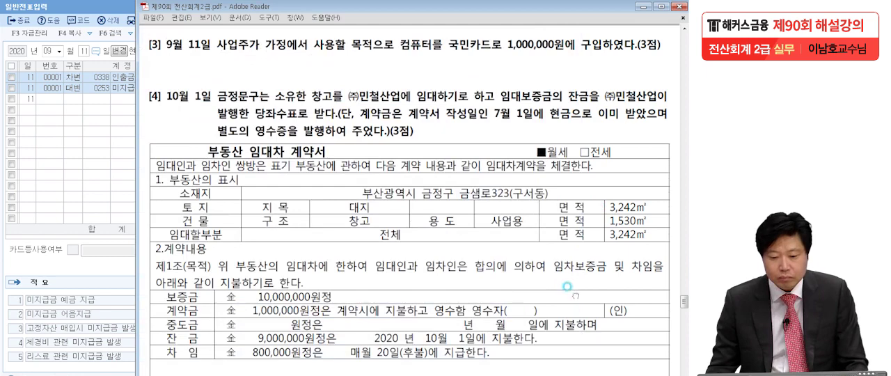
{"action": "scroll", "coordinate": [304, 157], "scroll_direction": "down", "scroll_amount": 2}
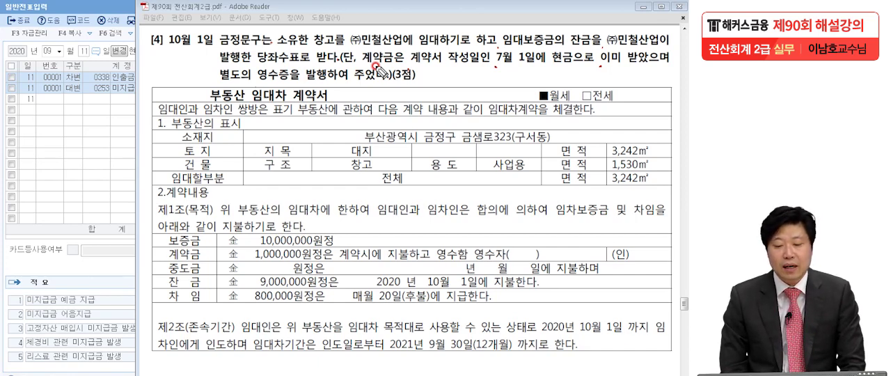
{"action": "mouse_move", "coordinate": [314, 52]}
{"action": "left_mouse_down"}
{"action": "mouse_move", "coordinate": [342, 35]}
{"action": "mouse_move", "coordinate": [306, 50]}
{"action": "left_mouse_up"}
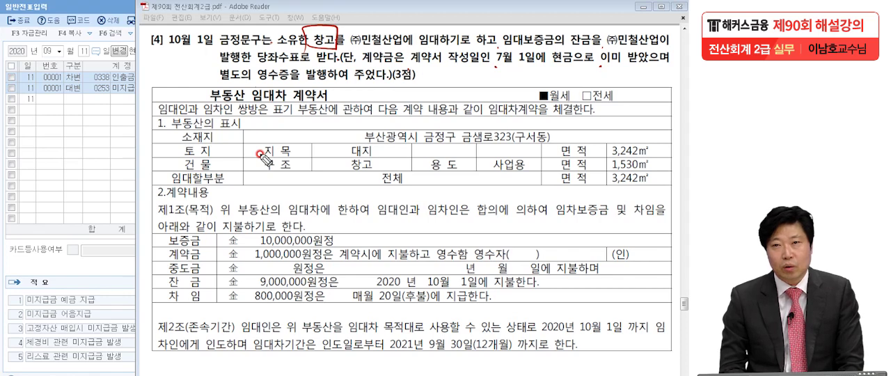
{"action": "left_click_drag", "start_coordinate": [352, 45], "coordinate": [402, 43]}
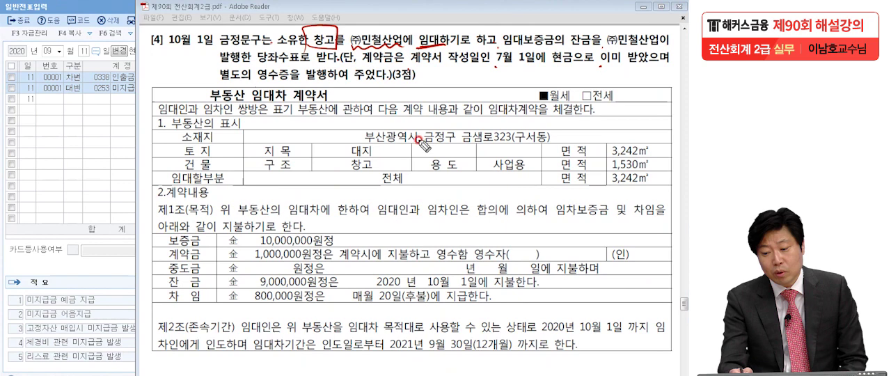
{"action": "left_click_drag", "start_coordinate": [255, 239], "coordinate": [341, 246]}
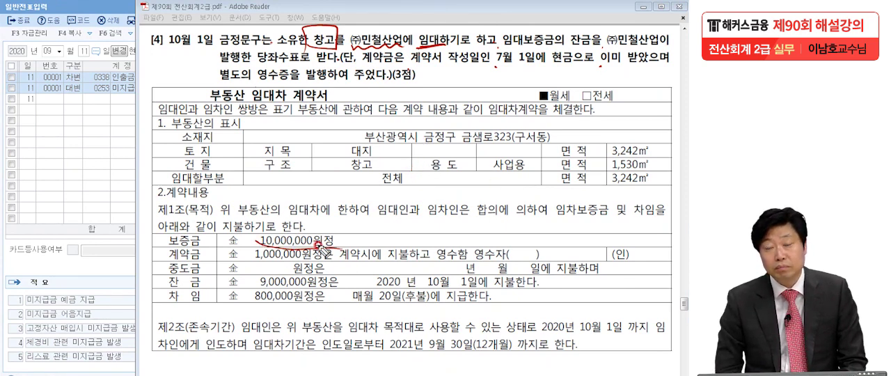
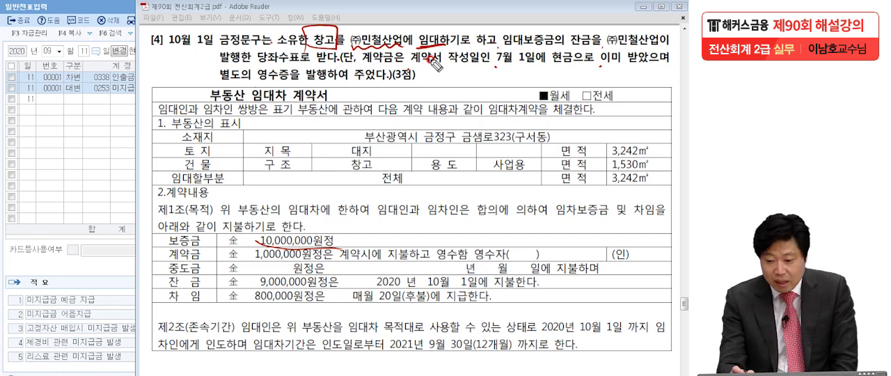
- Mark question [4]'s deposit of 10,000,000, the 1,000,000 계약금, the October 1 date and the July 1 cash receipt
{"action": "mouse_move", "coordinate": [275, 244]}
{"action": "left_mouse_down"}
{"action": "mouse_move", "coordinate": [259, 237]}
{"action": "mouse_move", "coordinate": [345, 247]}
{"action": "mouse_move", "coordinate": [306, 229]}
{"action": "mouse_move", "coordinate": [329, 230]}
{"action": "mouse_move", "coordinate": [342, 249]}
{"action": "left_mouse_up"}
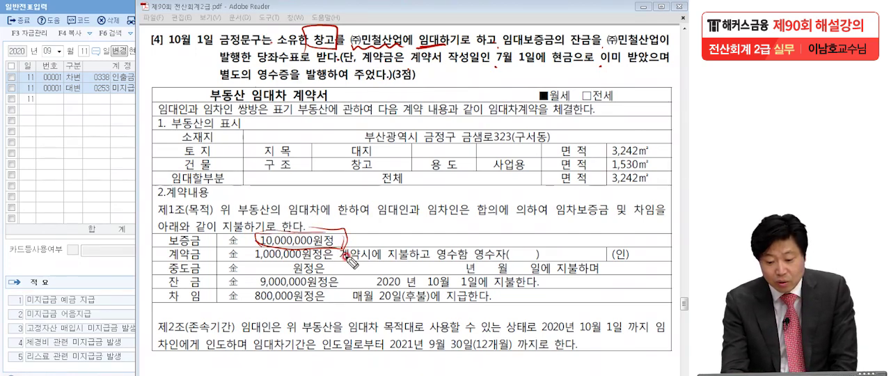
{"action": "left_click_drag", "start_coordinate": [249, 263], "coordinate": [310, 259]}
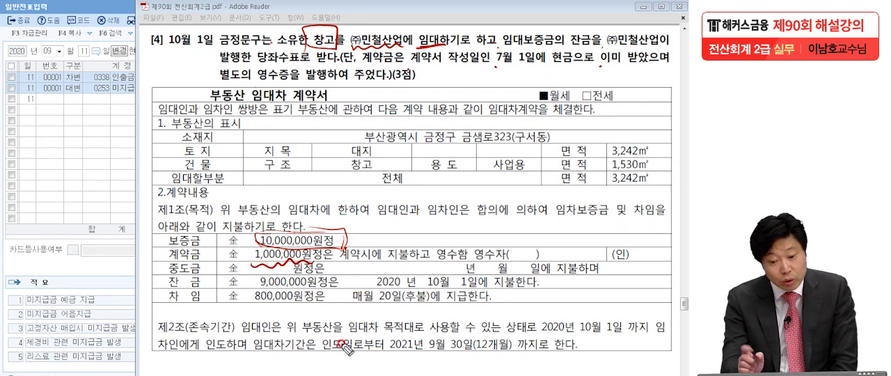
{"action": "mouse_move", "coordinate": [220, 38]}
{"action": "left_mouse_down"}
{"action": "mouse_move", "coordinate": [208, 64]}
{"action": "mouse_move", "coordinate": [161, 44]}
{"action": "mouse_move", "coordinate": [221, 28]}
{"action": "mouse_move", "coordinate": [224, 54]}
{"action": "left_mouse_up"}
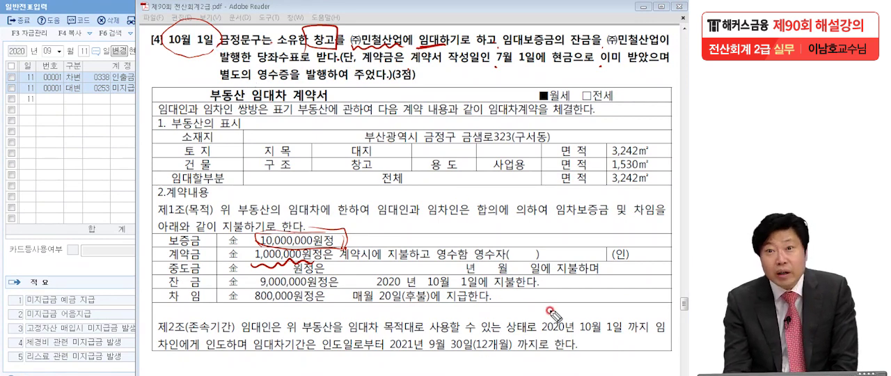
{"action": "left_click_drag", "start_coordinate": [578, 336], "coordinate": [598, 331]}
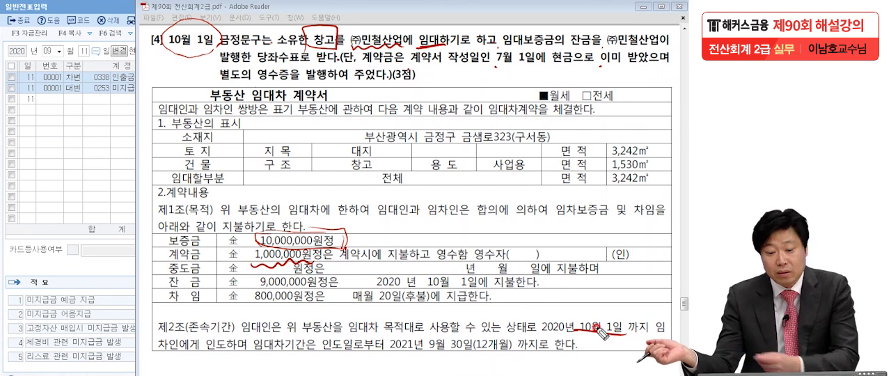
{"action": "left_click_drag", "start_coordinate": [490, 66], "coordinate": [539, 67]}
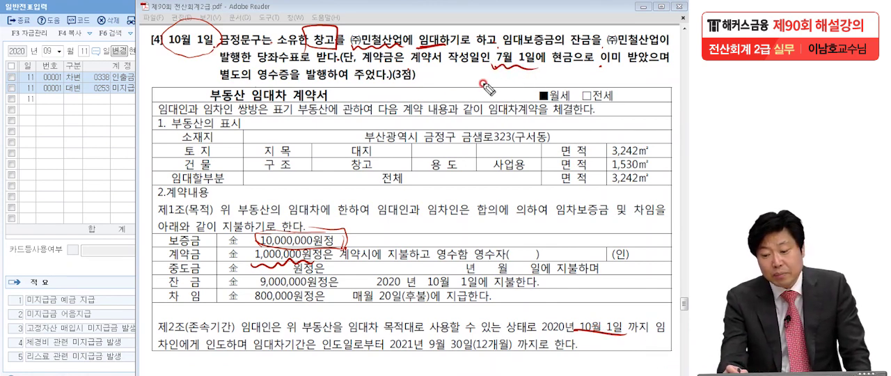
{"action": "left_click_drag", "start_coordinate": [549, 68], "coordinate": [594, 66]}
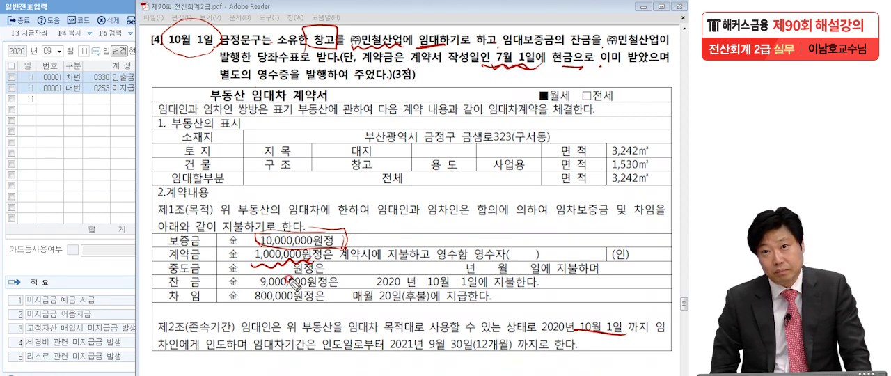
{"action": "mouse_move", "coordinate": [258, 244]}
{"action": "left_mouse_down"}
{"action": "mouse_move", "coordinate": [345, 245]}
{"action": "mouse_move", "coordinate": [279, 263]}
{"action": "mouse_move", "coordinate": [302, 259]}
{"action": "left_mouse_up"}
- Examine how question [4]'s balance is received, marking October 1, 잔금, (주)민철산업, 당좌수표 and the 계약금 amount
{"action": "left_click_drag", "start_coordinate": [210, 50], "coordinate": [198, 30]}
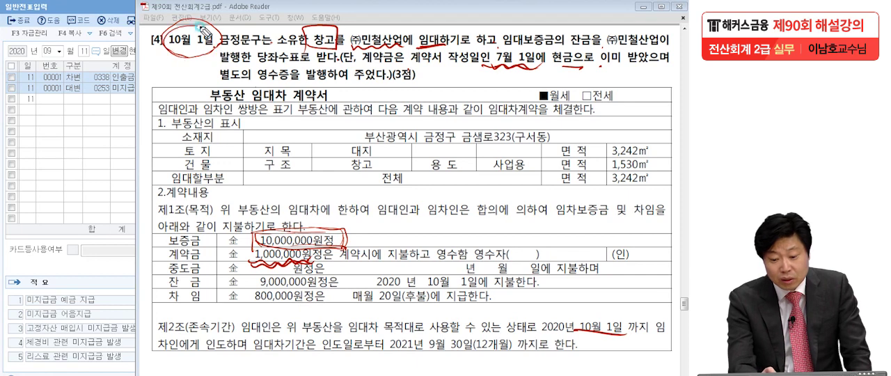
{"action": "mouse_move", "coordinate": [565, 50]}
{"action": "left_mouse_down"}
{"action": "mouse_move", "coordinate": [589, 49]}
{"action": "mouse_move", "coordinate": [587, 58]}
{"action": "left_mouse_up"}
{"action": "left_click_drag", "start_coordinate": [259, 78], "coordinate": [317, 78]}
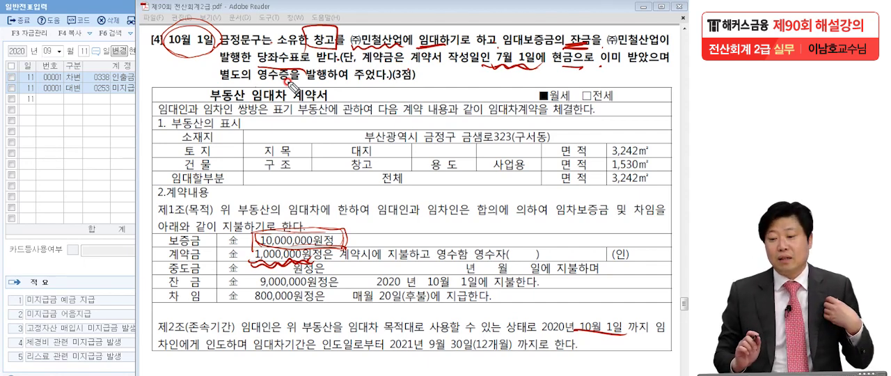
{"action": "left_click_drag", "start_coordinate": [603, 58], "coordinate": [654, 56]}
{"action": "left_click_drag", "start_coordinate": [220, 68], "coordinate": [310, 66]}
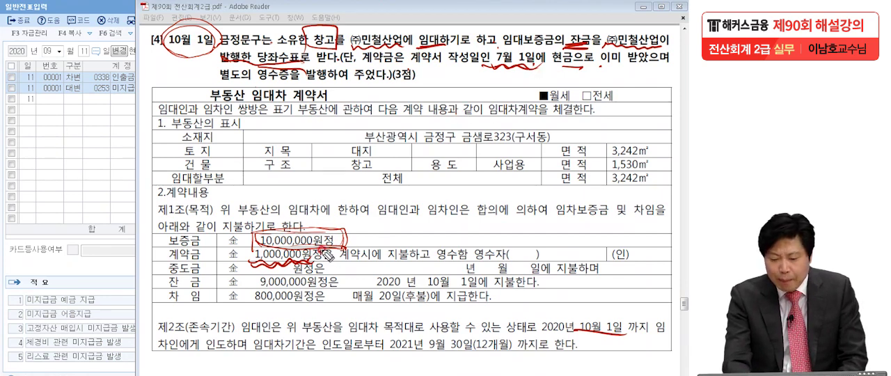
{"action": "left_click_drag", "start_coordinate": [267, 249], "coordinate": [315, 270]}
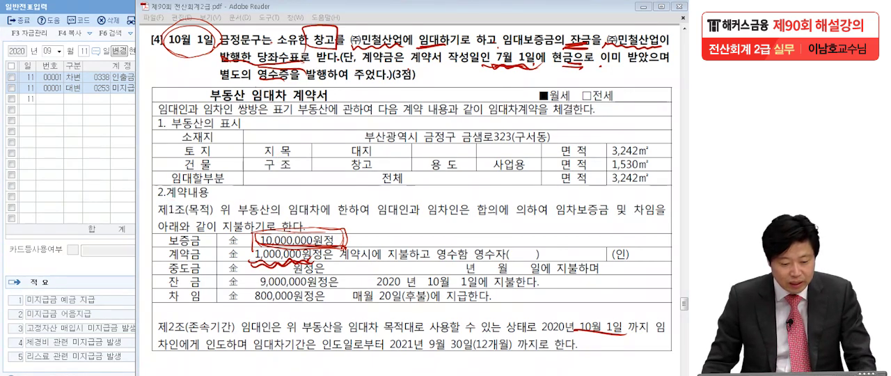
- Clear the annotations, switch to KcLep and set the 일반전표입력 date to October 1
{"action": "key", "text": "Escape"}
{"action": "left_click", "coordinate": [70, 138]}
{"action": "left_click", "coordinate": [44, 48]}
{"action": "type", "text": "10"}
{"action": "type", "text": "1"}
{"action": "key", "text": "Return"}
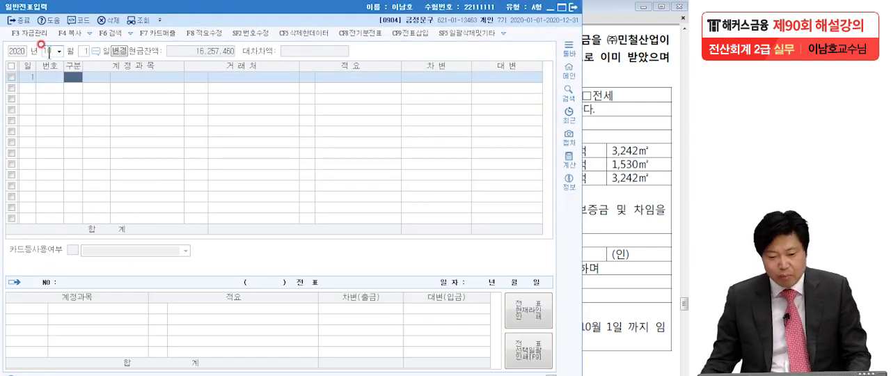
- Start a 대변 line with the account 0294 임대보증금
{"action": "type", "text": "4"}
{"action": "key", "text": "Return"}
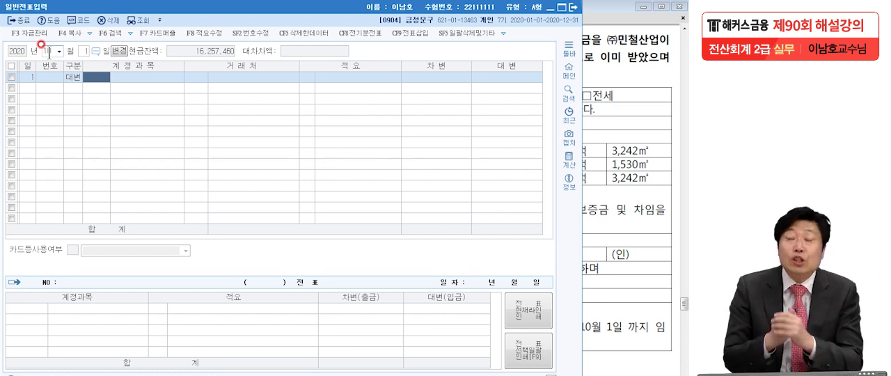
{"action": "type", "text": "임대"}
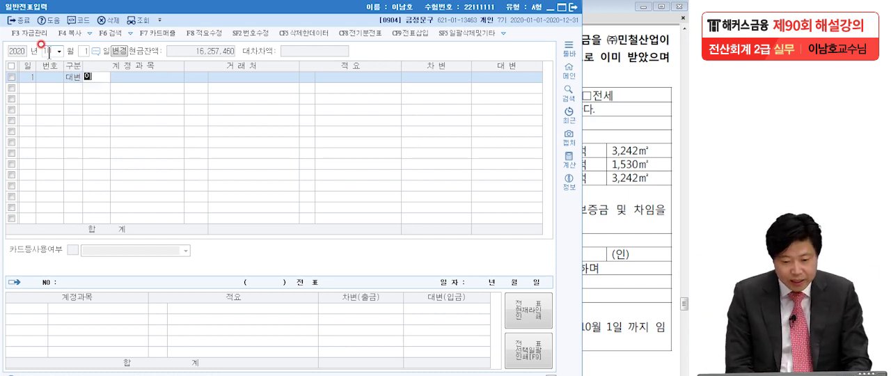
{"action": "type", "text": "보"}
{"action": "key", "text": "Return"}
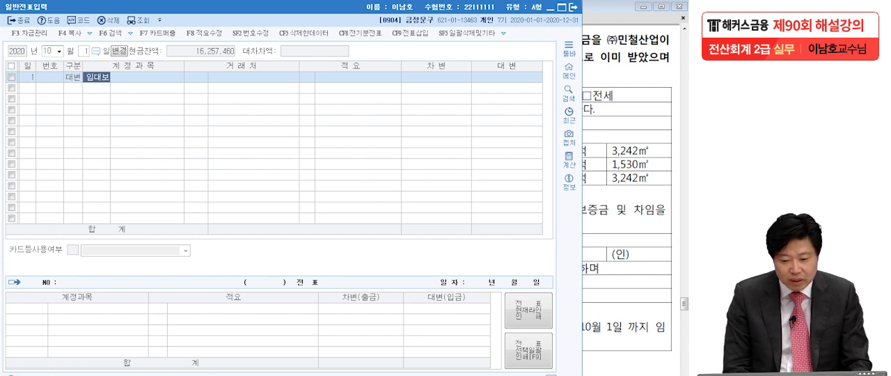
{"action": "key", "text": "Return"}
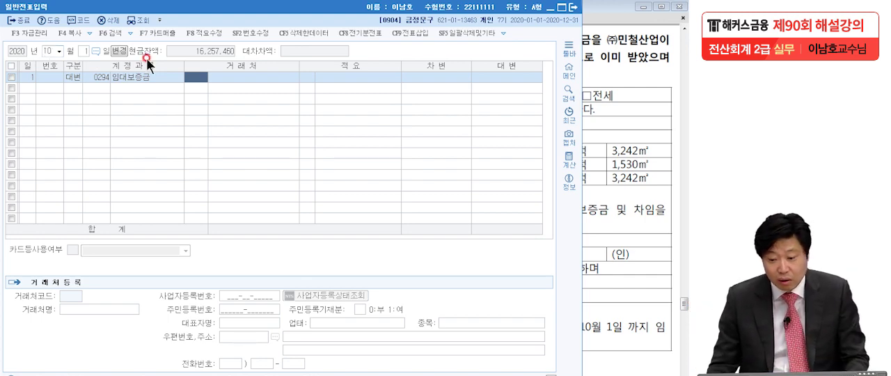
- Set (주)민철산업 as the 거래처 on the 임대보증금 line and enter a credit amount of 10,000,000
{"action": "left_click", "coordinate": [630, 71]}
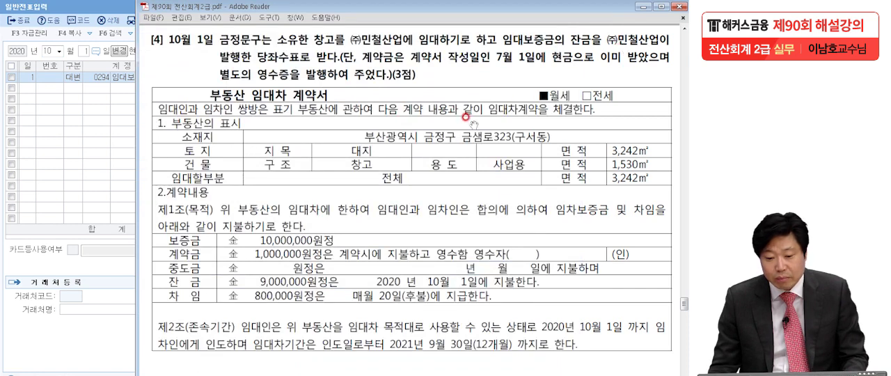
{"action": "left_click", "coordinate": [83, 169]}
{"action": "type", "text": "민철"}
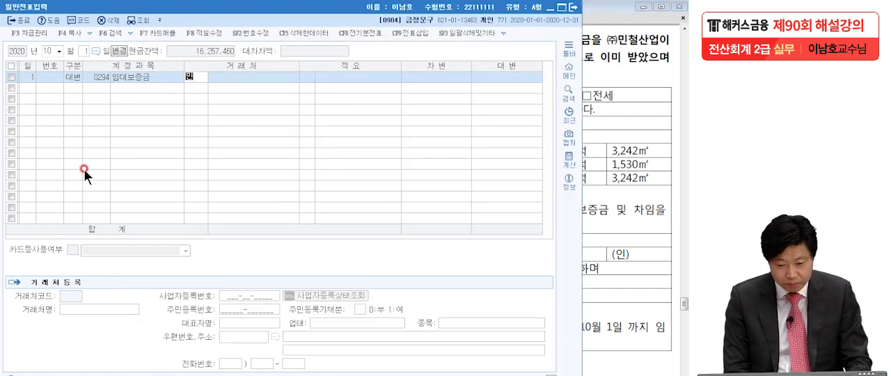
{"action": "key", "text": "Return"}
{"action": "key", "text": "Return"}
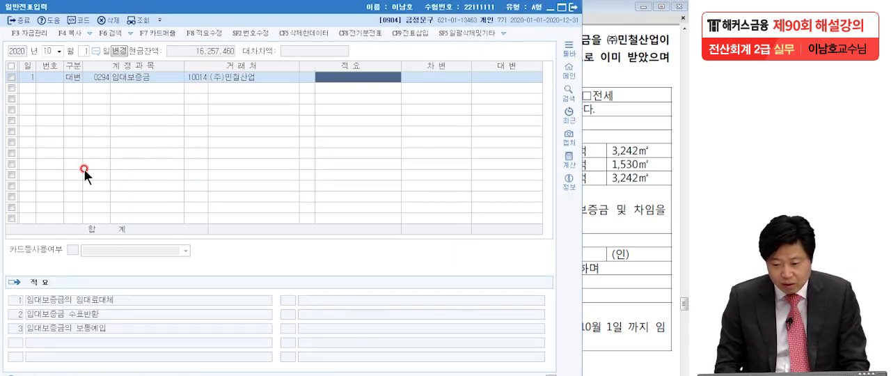
{"action": "key", "text": "Return"}
{"action": "type", "text": "10000000"}
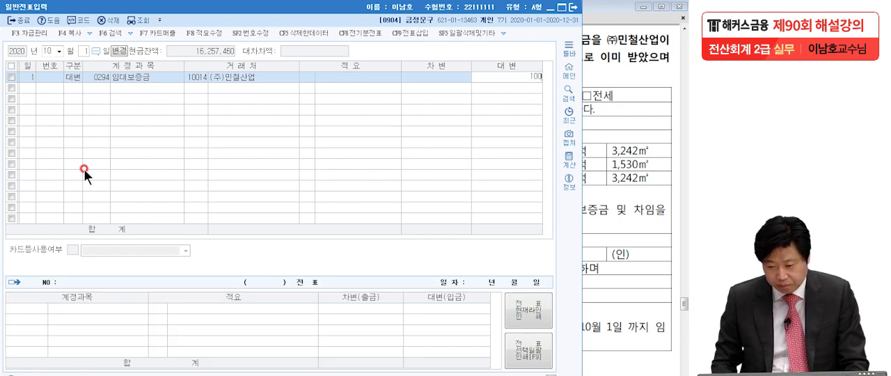
{"action": "key", "text": "Return"}
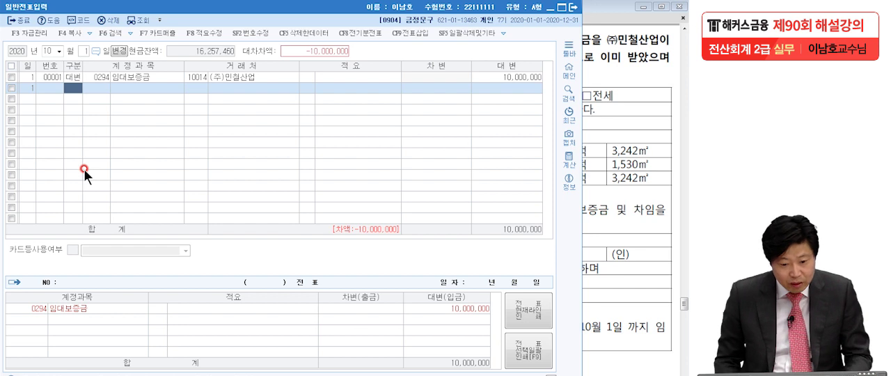
- Add a 차변 line for 0101 현금 with a debit amount of 9,000,000
{"action": "type", "text": "3현금"}
{"action": "key", "text": "Return"}
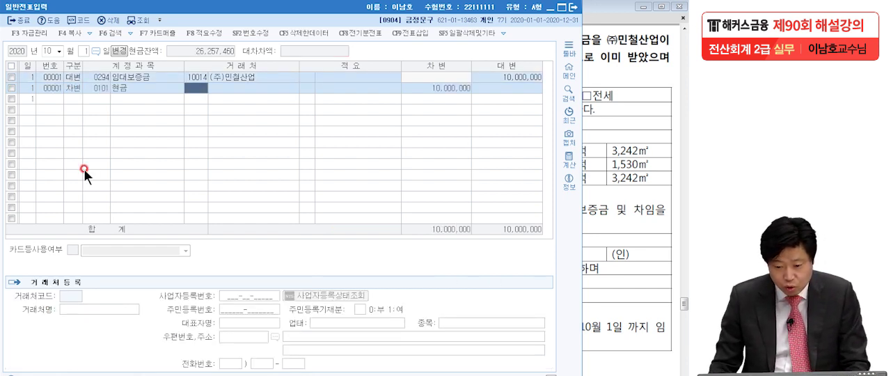
{"action": "left_click", "coordinate": [461, 92]}
{"action": "type", "text": "9,"}
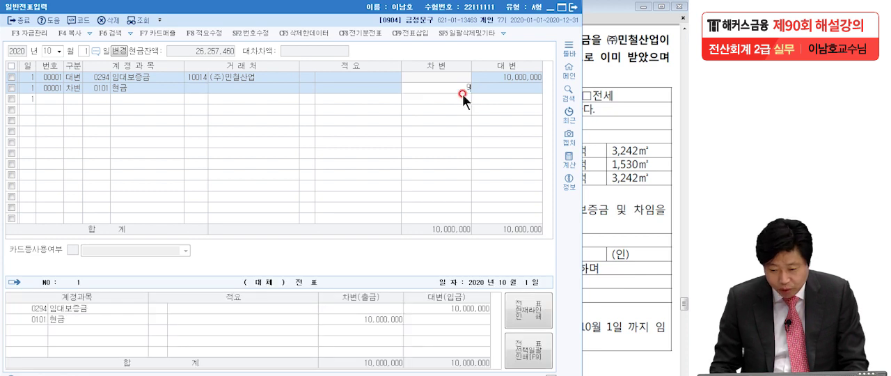
{"action": "type", "text": "000,000"}
{"action": "key", "text": "Return"}
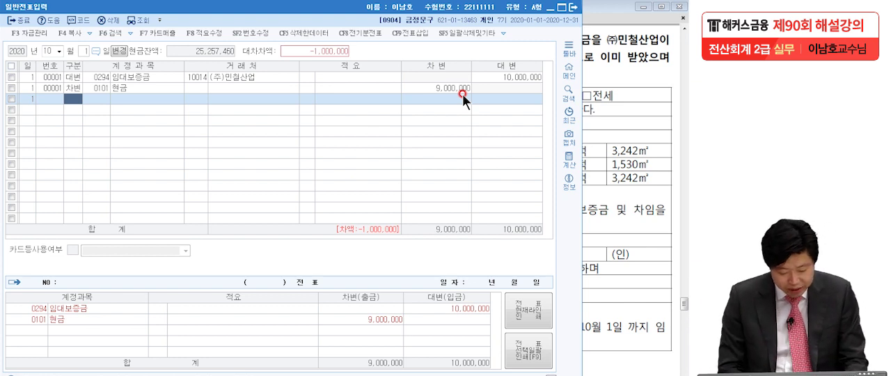
- Add a 차변 line for 0259 선수금 with (주)민철산업 as the 거래처, keeping the balancing amount of 1,000,000
{"action": "type", "text": "3"}
{"action": "key", "text": "Return"}
{"action": "type", "text": "선수"}
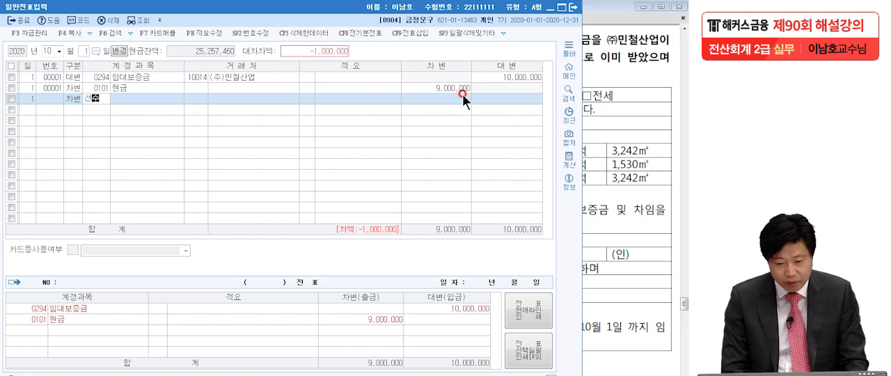
{"action": "key", "text": "Return"}
{"action": "key", "text": "Return"}
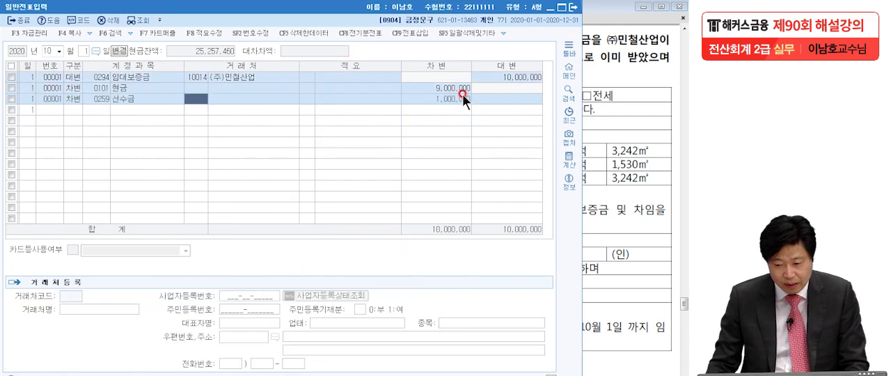
{"action": "left_click", "coordinate": [438, 100]}
{"action": "left_click", "coordinate": [117, 99]}
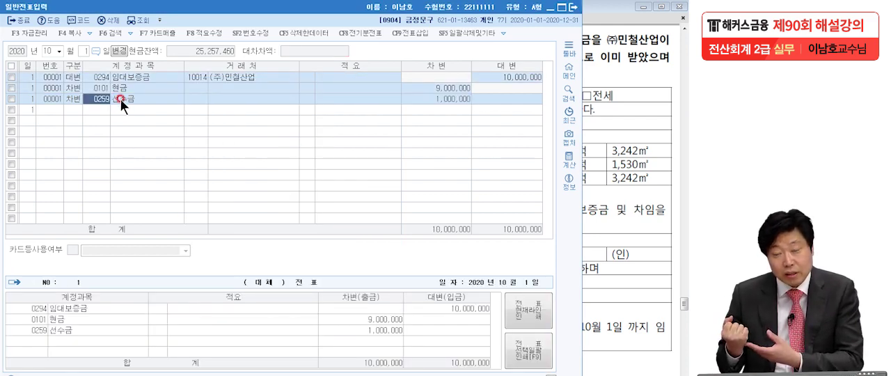
{"action": "left_click", "coordinate": [194, 98]}
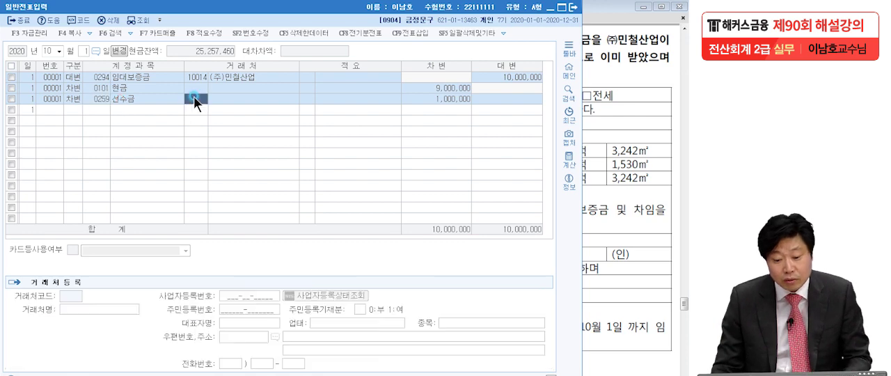
{"action": "type", "text": "미"}
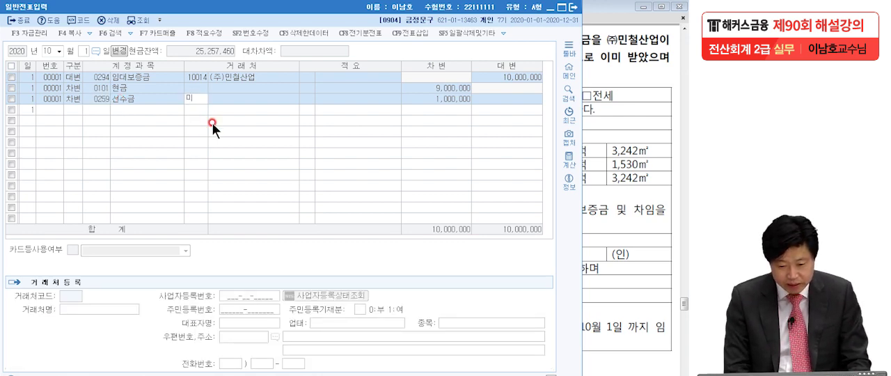
{"action": "key", "text": "Return"}
{"action": "key", "text": "Return"}
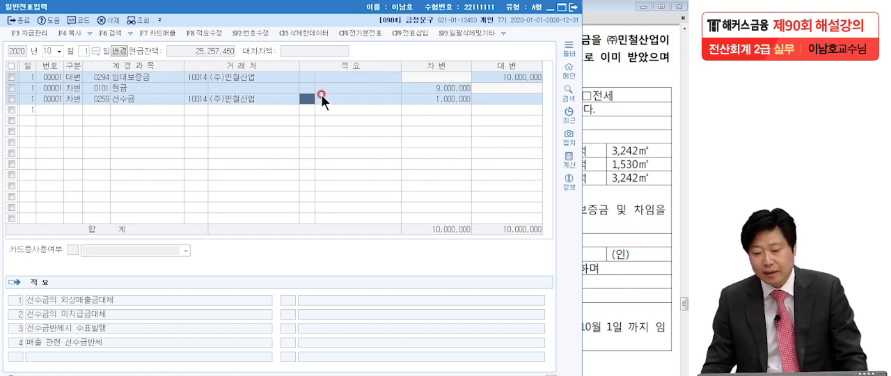
- Return to the exam PDF and bring up question [5] on the October 20 purchase, circling and starring it
{"action": "left_click", "coordinate": [620, 167]}
{"action": "scroll", "coordinate": [445, 257], "scroll_direction": "down", "scroll_amount": 10}
{"action": "scroll", "coordinate": [439, 257], "scroll_direction": "down", "scroll_amount": 3}
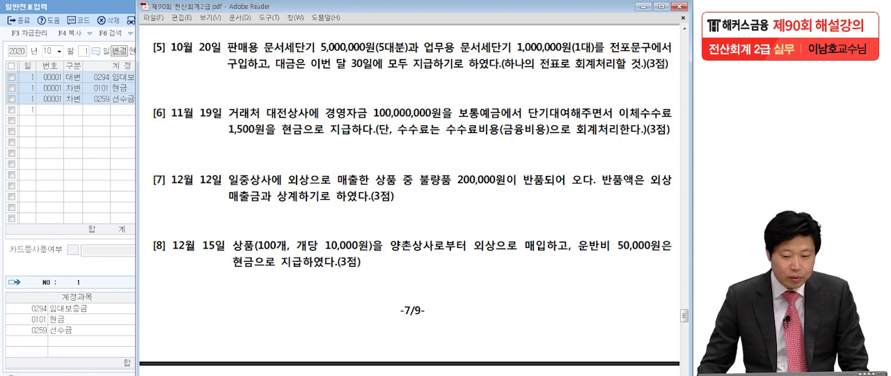
{"action": "key", "text": "ctrl+2"}
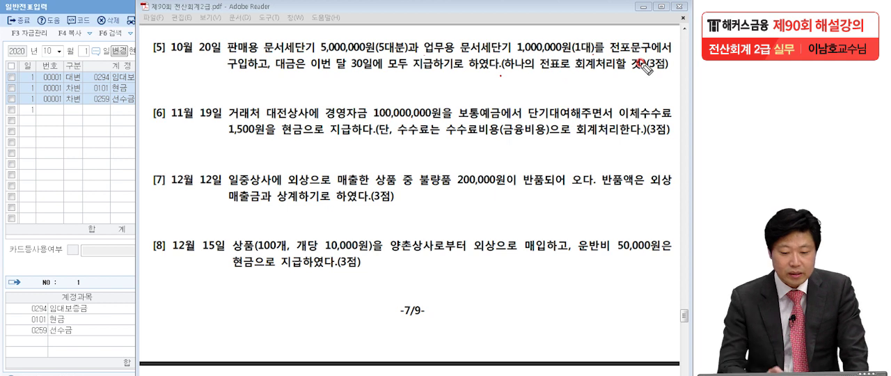
{"action": "mouse_move", "coordinate": [142, 51]}
{"action": "left_mouse_down"}
{"action": "mouse_move", "coordinate": [165, 34]}
{"action": "mouse_move", "coordinate": [142, 65]}
{"action": "left_mouse_up"}
{"action": "mouse_move", "coordinate": [126, 27]}
{"action": "left_mouse_down"}
{"action": "mouse_move", "coordinate": [126, 53]}
{"action": "mouse_move", "coordinate": [119, 25]}
{"action": "mouse_move", "coordinate": [127, 39]}
{"action": "left_mouse_up"}
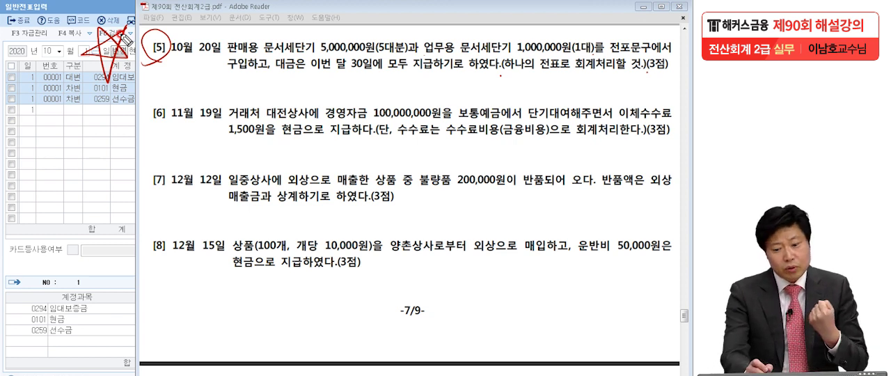
- Underline both mentions of 문서세단기 in question [5], circle 판매용 and 업무용, and handwrite 상품 as the account for the sale items
{"action": "left_click_drag", "start_coordinate": [263, 54], "coordinate": [315, 56]}
{"action": "left_click_drag", "start_coordinate": [453, 51], "coordinate": [511, 53]}
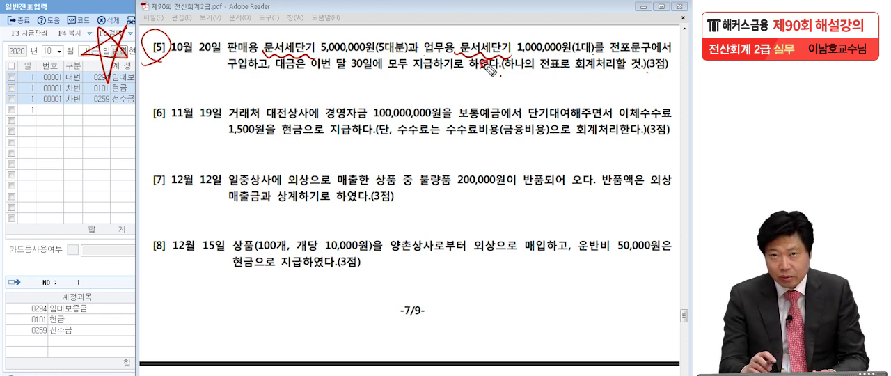
{"action": "left_click_drag", "start_coordinate": [264, 49], "coordinate": [264, 50]}
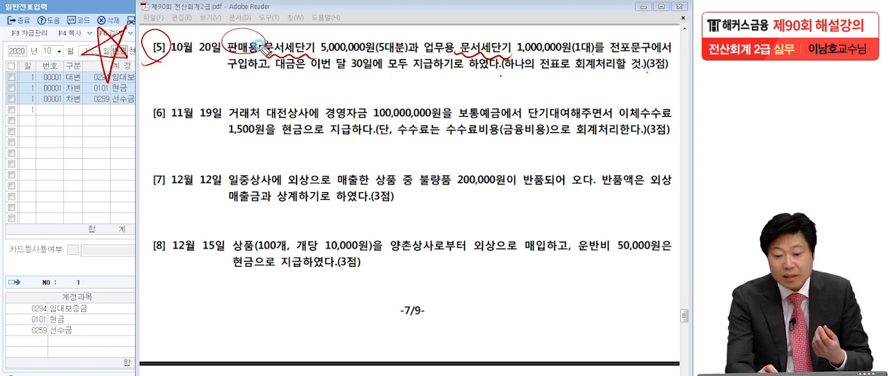
{"action": "mouse_move", "coordinate": [98, 127]}
{"action": "left_mouse_down"}
{"action": "mouse_move", "coordinate": [120, 143]}
{"action": "mouse_move", "coordinate": [110, 158]}
{"action": "mouse_move", "coordinate": [151, 136]}
{"action": "mouse_move", "coordinate": [166, 139]}
{"action": "mouse_move", "coordinate": [145, 161]}
{"action": "left_mouse_up"}
{"action": "mouse_move", "coordinate": [145, 148]}
{"action": "left_mouse_down"}
{"action": "mouse_move", "coordinate": [157, 160]}
{"action": "mouse_move", "coordinate": [182, 159]}
{"action": "left_mouse_up"}
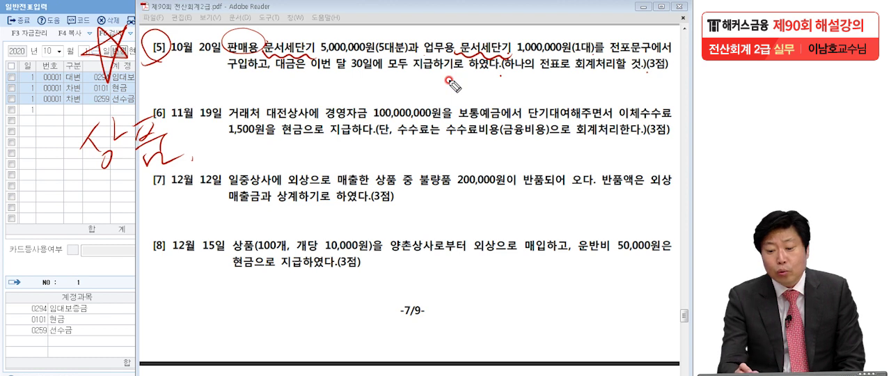
{"action": "mouse_move", "coordinate": [449, 64]}
{"action": "left_mouse_down"}
{"action": "mouse_move", "coordinate": [421, 36]}
{"action": "mouse_move", "coordinate": [467, 46]}
{"action": "left_mouse_up"}
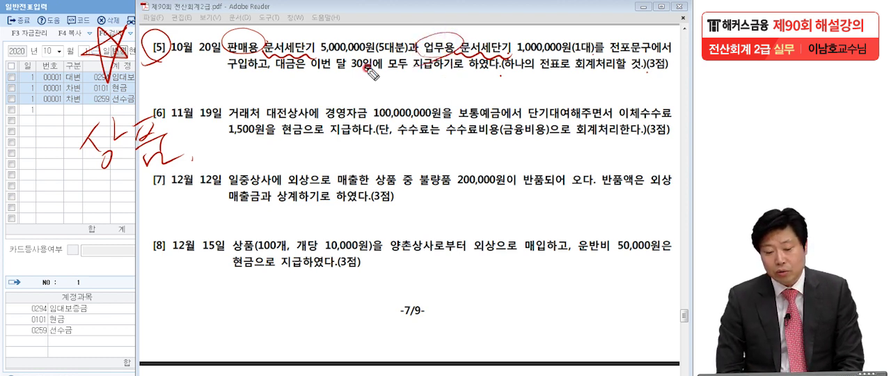
- Handwrite (재고자산) beside the 상품 note to classify the goods bought for sale
{"action": "mouse_move", "coordinate": [197, 130]}
{"action": "left_mouse_down"}
{"action": "mouse_move", "coordinate": [194, 159]}
{"action": "mouse_move", "coordinate": [218, 156]}
{"action": "left_mouse_up"}
{"action": "left_click_drag", "start_coordinate": [226, 135], "coordinate": [228, 158]}
{"action": "mouse_move", "coordinate": [243, 133]}
{"action": "left_mouse_down"}
{"action": "mouse_move", "coordinate": [241, 148]}
{"action": "mouse_move", "coordinate": [252, 149]}
{"action": "left_mouse_up"}
{"action": "mouse_move", "coordinate": [258, 131]}
{"action": "left_mouse_down"}
{"action": "mouse_move", "coordinate": [272, 124]}
{"action": "mouse_move", "coordinate": [256, 146]}
{"action": "left_mouse_up"}
{"action": "left_click_drag", "start_coordinate": [265, 136], "coordinate": [278, 147]}
{"action": "mouse_move", "coordinate": [296, 126]}
{"action": "left_mouse_down"}
{"action": "mouse_move", "coordinate": [288, 141]}
{"action": "mouse_move", "coordinate": [306, 140]}
{"action": "left_mouse_up"}
{"action": "left_click_drag", "start_coordinate": [300, 142], "coordinate": [313, 148]}
{"action": "left_click_drag", "start_coordinate": [323, 128], "coordinate": [319, 153]}
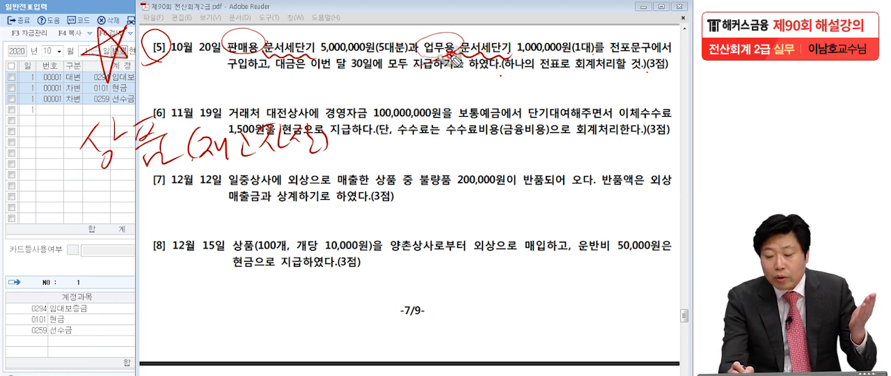
- Circle 업무용 again in question [5] and handwrite (유형자산) below the (재고자산) note
{"action": "left_click_drag", "start_coordinate": [418, 53], "coordinate": [457, 33]}
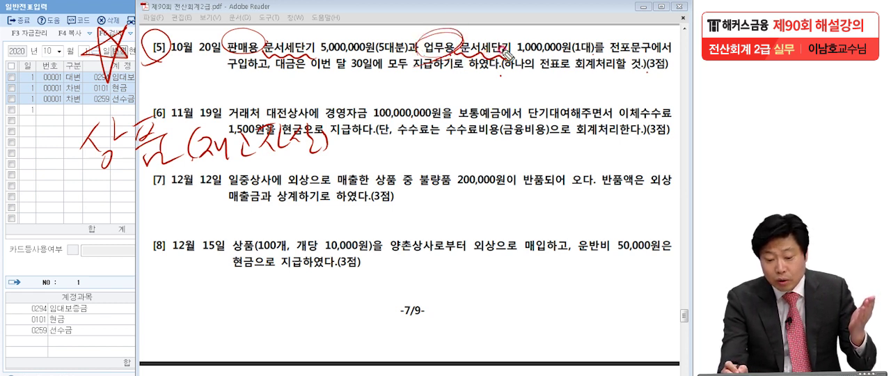
{"action": "left_click_drag", "start_coordinate": [207, 195], "coordinate": [206, 228]}
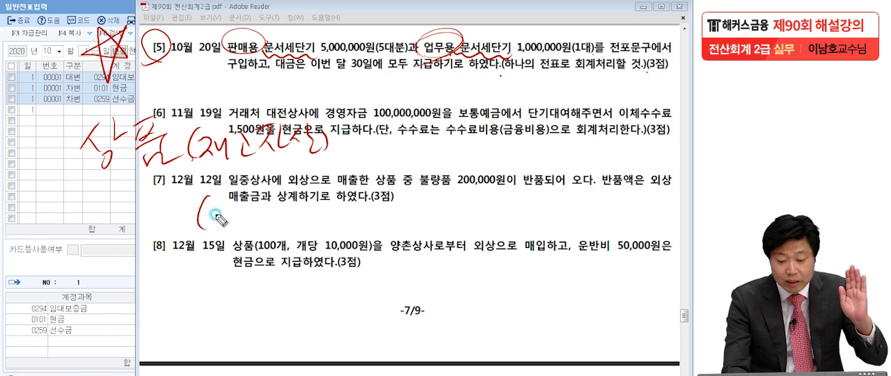
{"action": "left_click_drag", "start_coordinate": [224, 194], "coordinate": [226, 195]}
{"action": "left_click_drag", "start_coordinate": [214, 217], "coordinate": [242, 209]}
{"action": "mouse_move", "coordinate": [226, 214]}
{"action": "left_mouse_down"}
{"action": "mouse_move", "coordinate": [220, 227]}
{"action": "mouse_move", "coordinate": [238, 238]}
{"action": "left_mouse_up"}
{"action": "mouse_move", "coordinate": [250, 189]}
{"action": "left_mouse_down"}
{"action": "mouse_move", "coordinate": [259, 193]}
{"action": "mouse_move", "coordinate": [268, 226]}
{"action": "mouse_move", "coordinate": [339, 197]}
{"action": "mouse_move", "coordinate": [361, 224]}
{"action": "left_mouse_up"}
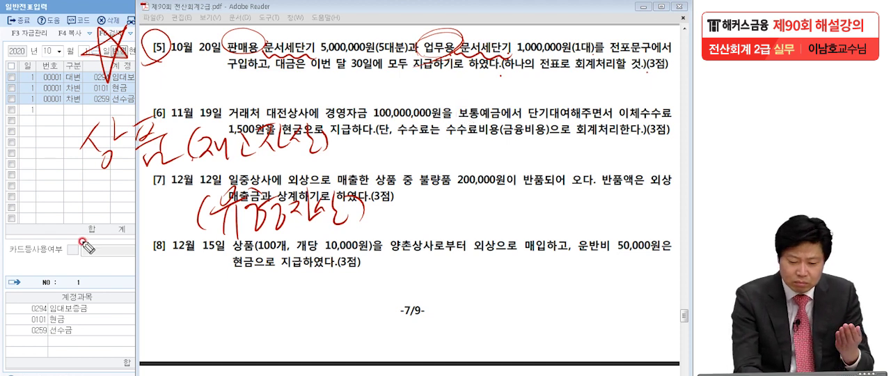
- Handwrite 비품 as the account in front of the (유형자산) note
{"action": "left_click_drag", "start_coordinate": [22, 192], "coordinate": [41, 225]}
{"action": "left_click_drag", "start_coordinate": [50, 189], "coordinate": [53, 227]}
{"action": "mouse_move", "coordinate": [61, 200]}
{"action": "left_mouse_down"}
{"action": "mouse_move", "coordinate": [64, 230]}
{"action": "mouse_move", "coordinate": [108, 208]}
{"action": "mouse_move", "coordinate": [132, 226]}
{"action": "mouse_move", "coordinate": [143, 185]}
{"action": "mouse_move", "coordinate": [146, 226]}
{"action": "mouse_move", "coordinate": [155, 209]}
{"action": "mouse_move", "coordinate": [156, 222]}
{"action": "left_mouse_up"}
{"action": "left_click_drag", "start_coordinate": [165, 188], "coordinate": [168, 224]}
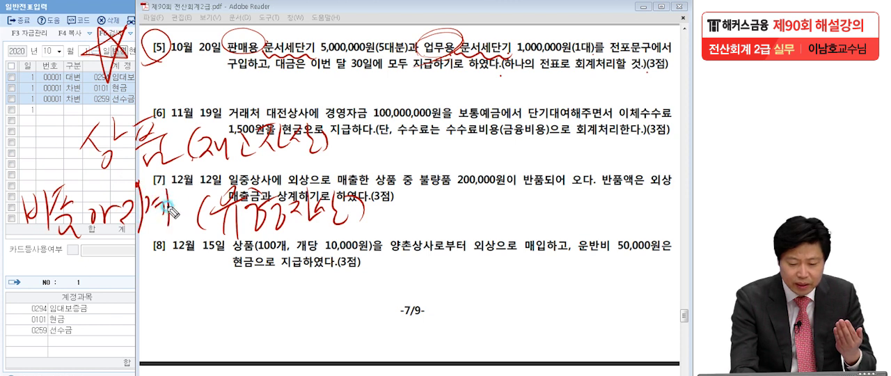
{"action": "mouse_move", "coordinate": [178, 186]}
{"action": "left_mouse_down"}
{"action": "mouse_move", "coordinate": [195, 184]}
{"action": "mouse_move", "coordinate": [178, 216]}
{"action": "mouse_move", "coordinate": [202, 199]}
{"action": "mouse_move", "coordinate": [203, 233]}
{"action": "left_mouse_up"}
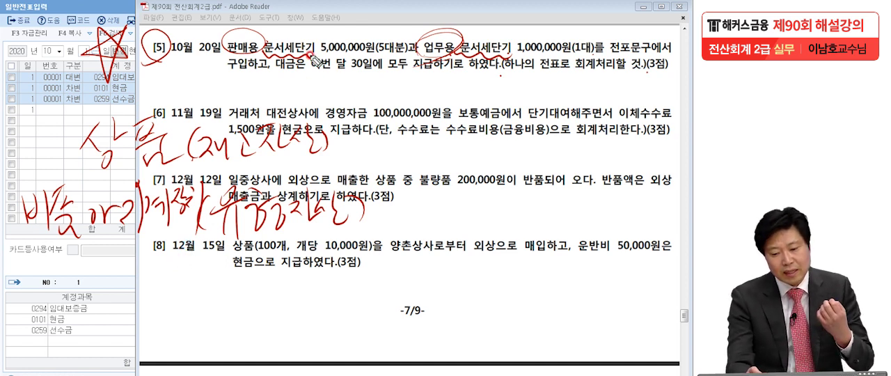
{"action": "left_click", "coordinate": [338, 153]}
{"action": "left_click", "coordinate": [371, 220]}
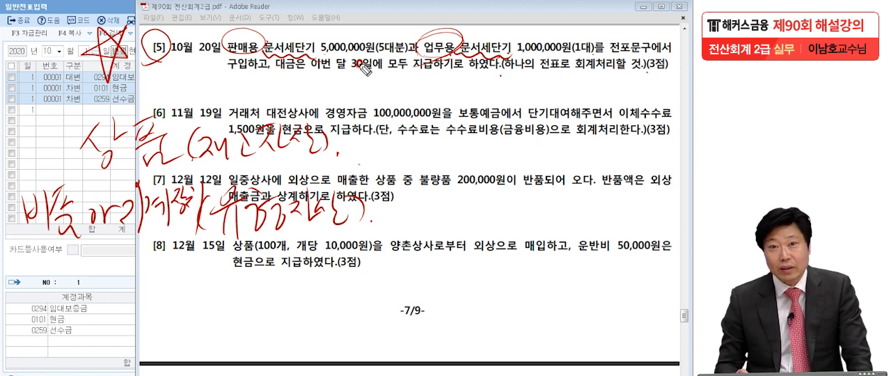
- Handwrite arrows pairing the 상품 note with 외상매입금 and the 비품 note with 미지급금
{"action": "left_click_drag", "start_coordinate": [426, 121], "coordinate": [411, 148]}
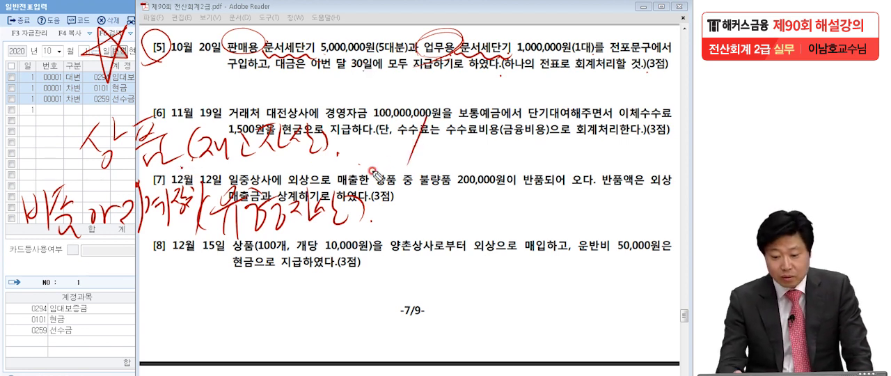
{"action": "mouse_move", "coordinate": [403, 139]}
{"action": "left_mouse_down"}
{"action": "mouse_move", "coordinate": [387, 141]}
{"action": "mouse_move", "coordinate": [450, 144]}
{"action": "mouse_move", "coordinate": [504, 115]}
{"action": "mouse_move", "coordinate": [506, 153]}
{"action": "mouse_move", "coordinate": [523, 139]}
{"action": "mouse_move", "coordinate": [547, 146]}
{"action": "mouse_move", "coordinate": [598, 125]}
{"action": "mouse_move", "coordinate": [602, 158]}
{"action": "left_mouse_up"}
{"action": "mouse_move", "coordinate": [400, 203]}
{"action": "left_mouse_down"}
{"action": "mouse_move", "coordinate": [416, 200]}
{"action": "mouse_move", "coordinate": [412, 212]}
{"action": "left_mouse_up"}
{"action": "left_click_drag", "start_coordinate": [403, 192], "coordinate": [382, 243]}
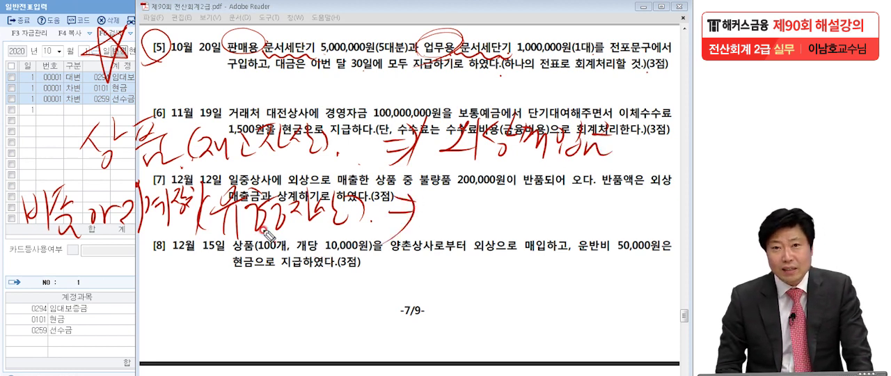
{"action": "mouse_move", "coordinate": [445, 187]}
{"action": "left_mouse_down"}
{"action": "mouse_move", "coordinate": [451, 212]}
{"action": "mouse_move", "coordinate": [487, 224]}
{"action": "mouse_move", "coordinate": [508, 174]}
{"action": "mouse_move", "coordinate": [527, 202]}
{"action": "mouse_move", "coordinate": [560, 194]}
{"action": "mouse_move", "coordinate": [567, 212]}
{"action": "mouse_move", "coordinate": [586, 203]}
{"action": "left_mouse_up"}
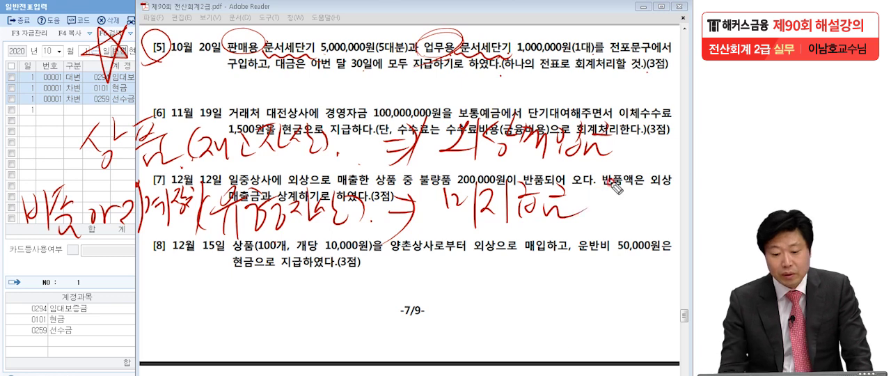
{"action": "left_click", "coordinate": [617, 149]}
{"action": "left_click", "coordinate": [607, 212]}
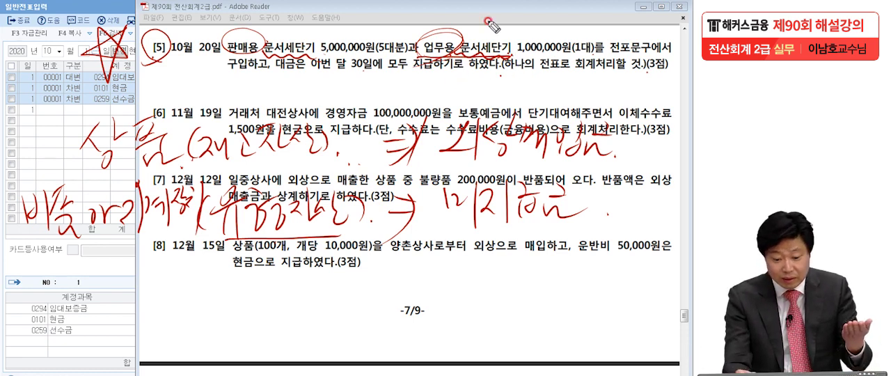
- Underline and box 비품, underline 상품, and mark the instruction 하나의 전표로 회계처리할 것 with wavy lines and a box
{"action": "left_click_drag", "start_coordinate": [30, 242], "coordinate": [170, 255]}
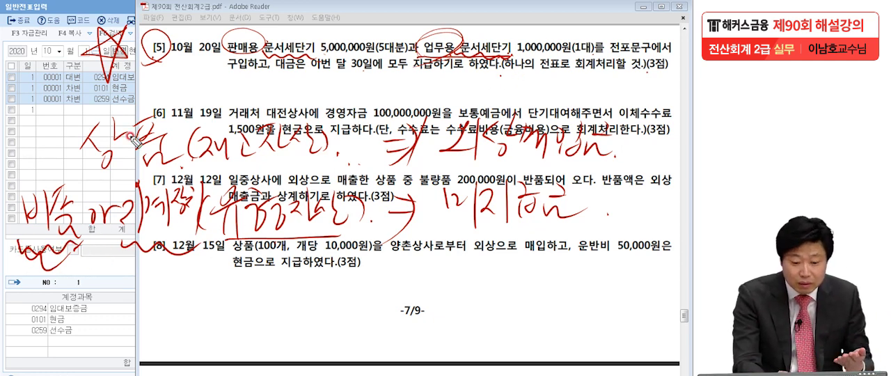
{"action": "mouse_move", "coordinate": [20, 184]}
{"action": "left_mouse_down"}
{"action": "mouse_move", "coordinate": [16, 256]}
{"action": "mouse_move", "coordinate": [91, 171]}
{"action": "mouse_move", "coordinate": [22, 256]}
{"action": "left_mouse_up"}
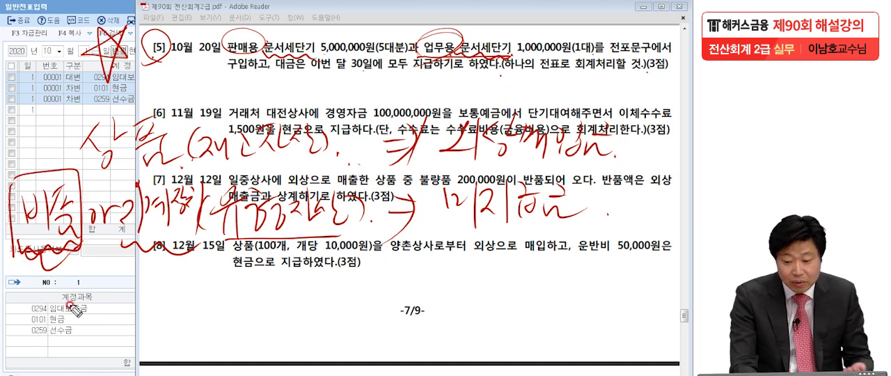
{"action": "left_click_drag", "start_coordinate": [86, 168], "coordinate": [197, 169]}
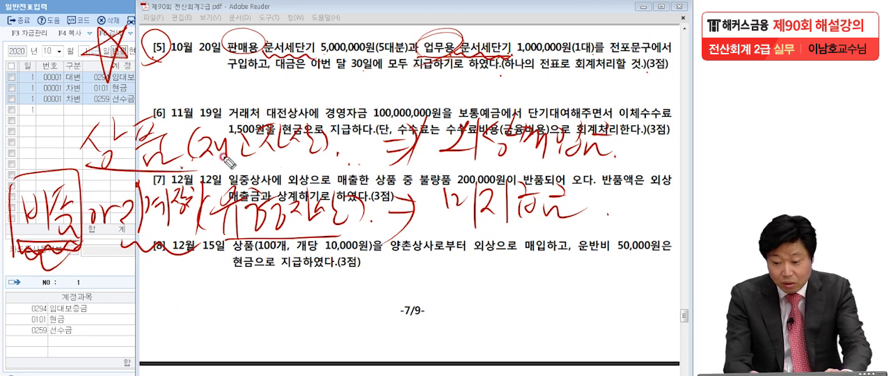
{"action": "left_click_drag", "start_coordinate": [499, 71], "coordinate": [639, 74]}
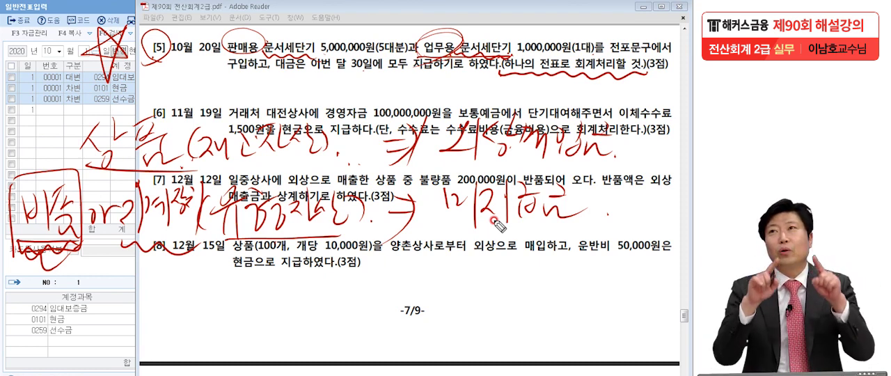
{"action": "left_click_drag", "start_coordinate": [495, 79], "coordinate": [630, 70]}
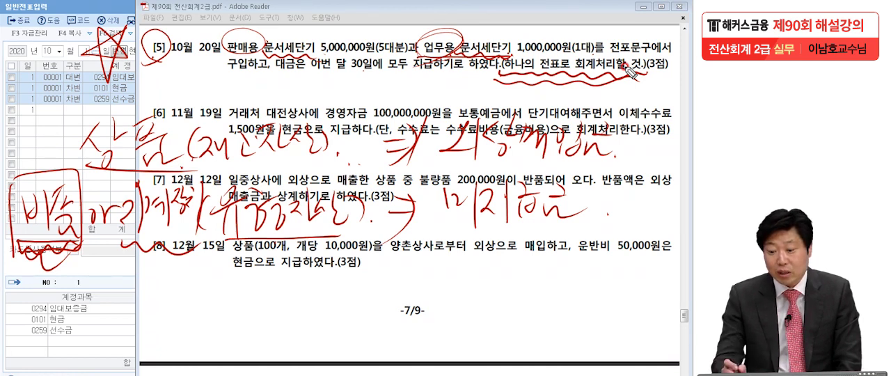
{"action": "mouse_move", "coordinate": [503, 69]}
{"action": "left_mouse_down"}
{"action": "mouse_move", "coordinate": [557, 54]}
{"action": "mouse_move", "coordinate": [651, 70]}
{"action": "mouse_move", "coordinate": [505, 75]}
{"action": "mouse_move", "coordinate": [600, 78]}
{"action": "mouse_move", "coordinate": [590, 84]}
{"action": "left_mouse_up"}
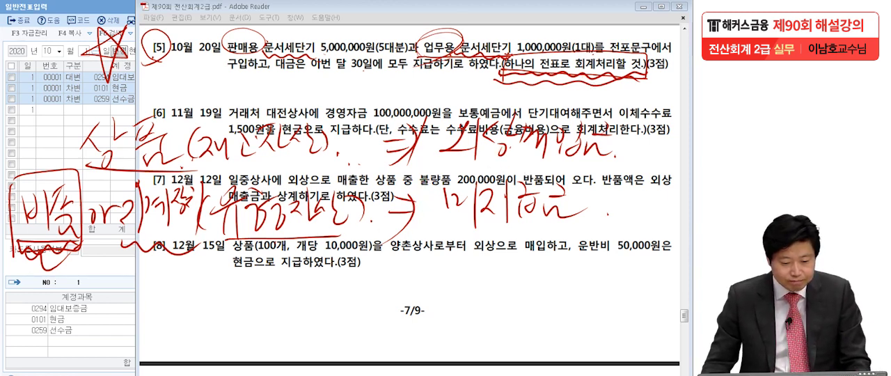
- Clear the handwritten marks, return to 일반전표입력 and set the voucher date to October 20
{"action": "key", "text": "Escape"}
{"action": "left_click", "coordinate": [80, 144]}
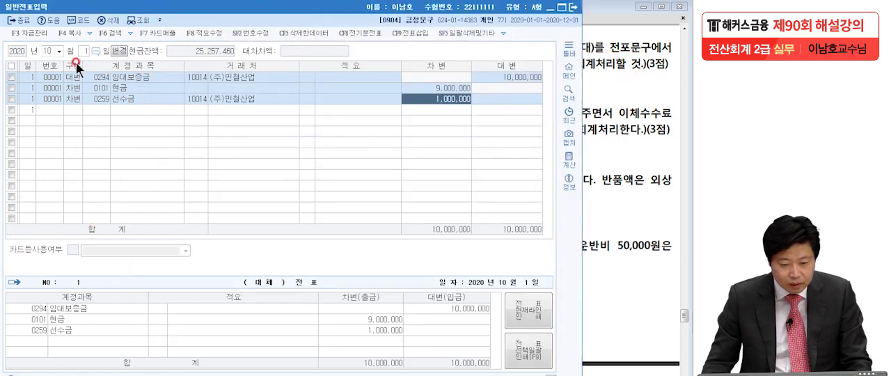
{"action": "left_click", "coordinate": [82, 52]}
{"action": "type", "text": "20"}
{"action": "key", "text": "Return"}
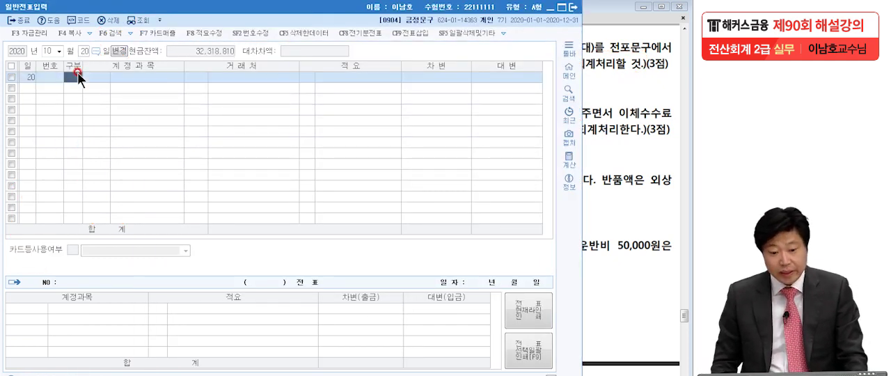
- Add a 차변 line for 0146 상품 with a debit amount of 5,000,000
{"action": "type", "text": "3"}
{"action": "key", "text": "Return"}
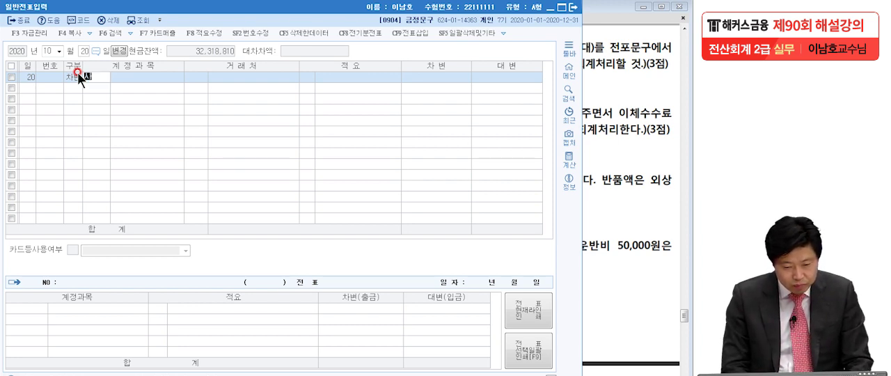
{"action": "type", "text": "ㅁ"}
{"action": "key", "text": "Return"}
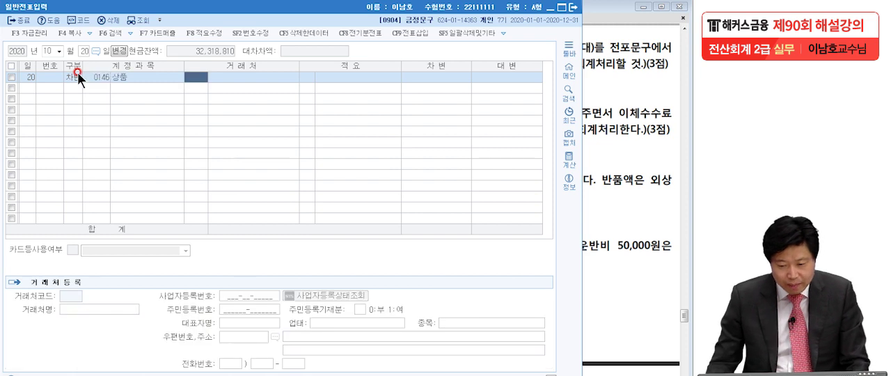
{"action": "left_click", "coordinate": [433, 77]}
{"action": "type", "text": "5000000"}
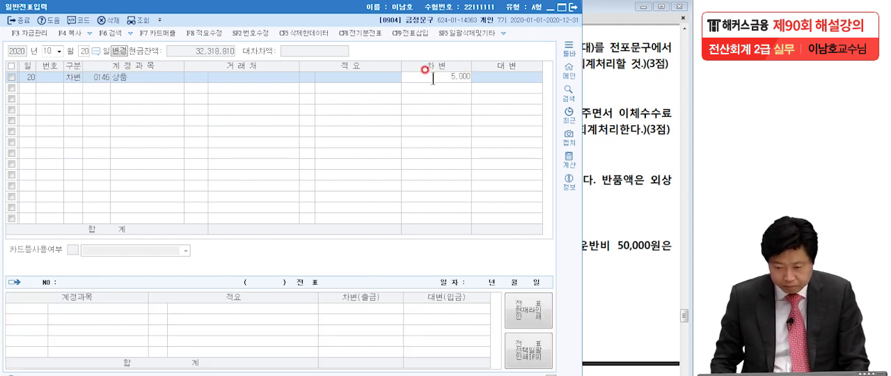
{"action": "key", "text": "Return"}
- Add a 대변 line for 0251 외상매입금, keeping the balancing amount of 5,000,000
{"action": "type", "text": "4"}
{"action": "key", "text": "Return"}
{"action": "type", "text": "외상매"}
{"action": "key", "text": "Return"}
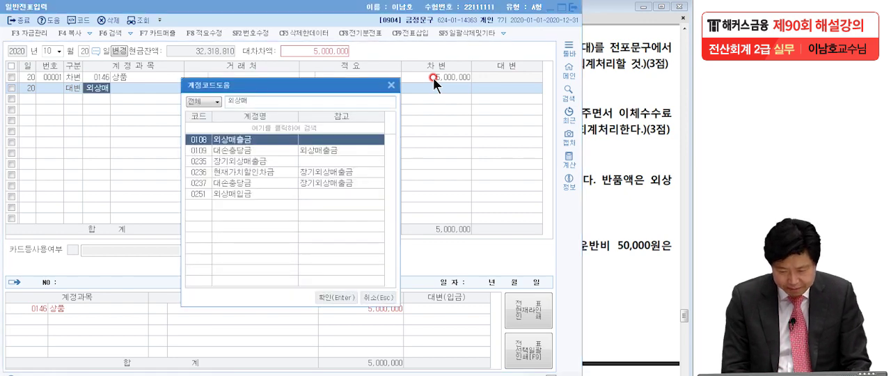
{"action": "key", "text": "Down"}
{"action": "key", "text": "Down"}
{"action": "key", "text": "Down"}
{"action": "key", "text": "Down"}
{"action": "key", "text": "Down"}
{"action": "key", "text": "Return"}
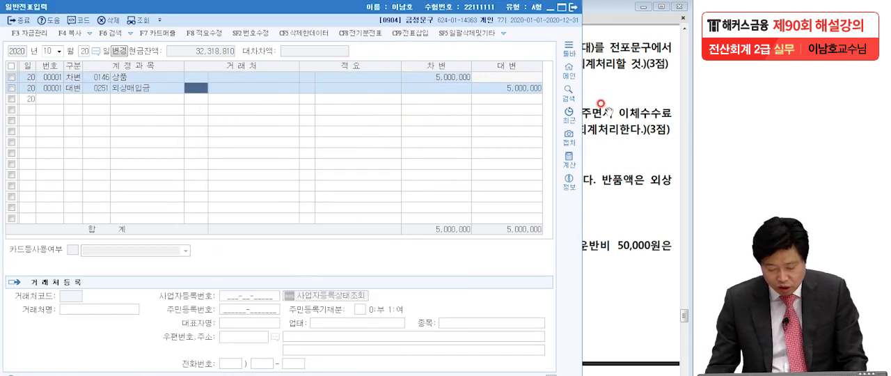
- Set 전포문구 as the 거래처 on the 외상매입금 line and complete the line
{"action": "type", "text": "전포"}
{"action": "key", "text": "Return"}
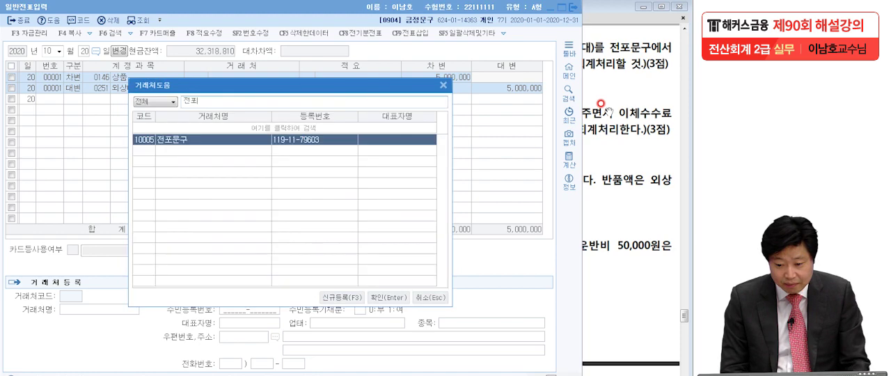
{"action": "key", "text": "Return"}
- Add a 차변 line for 0212 비품 with a debit amount of 1,000,000
{"action": "key", "text": "Return"}
{"action": "key", "text": "Return"}
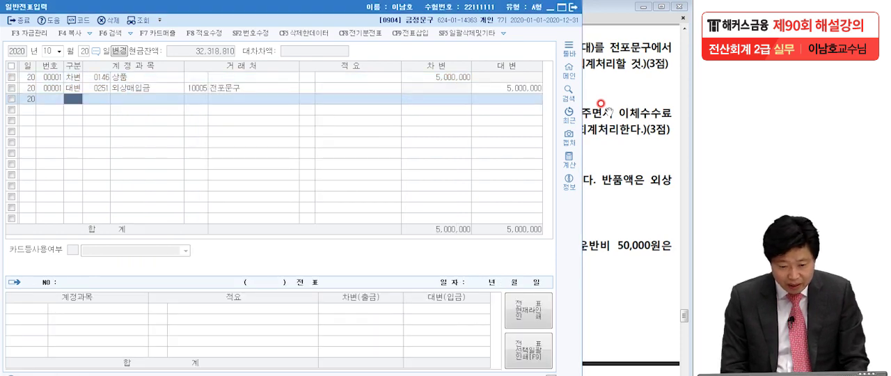
{"action": "type", "text": "3"}
{"action": "key", "text": "Return"}
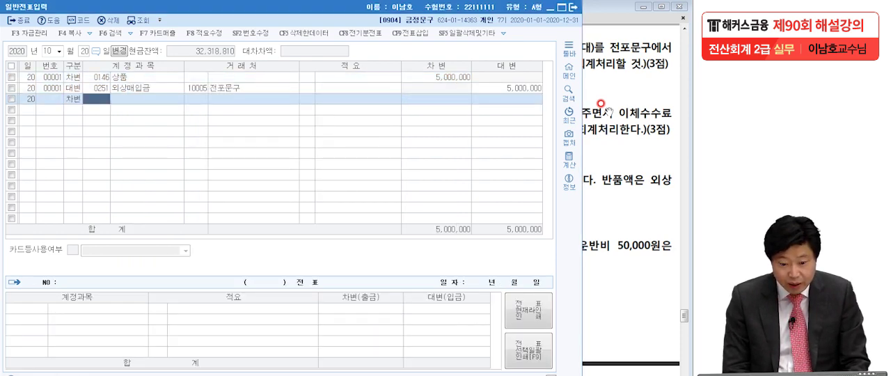
{"action": "type", "text": "212"}
{"action": "key", "text": "Return"}
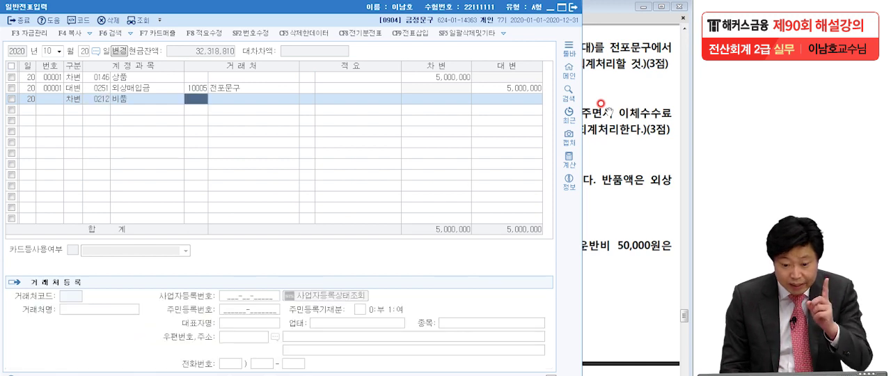
{"action": "left_click", "coordinate": [84, 100]}
{"action": "left_click", "coordinate": [432, 96]}
{"action": "type", "text": "1000000"}
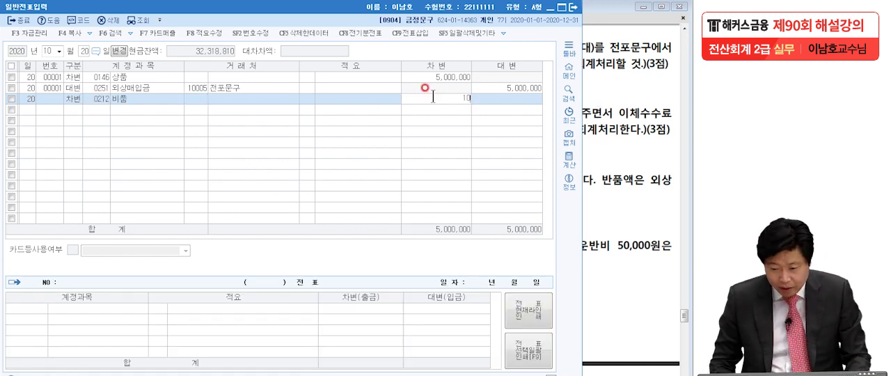
{"action": "key", "text": "Return"}
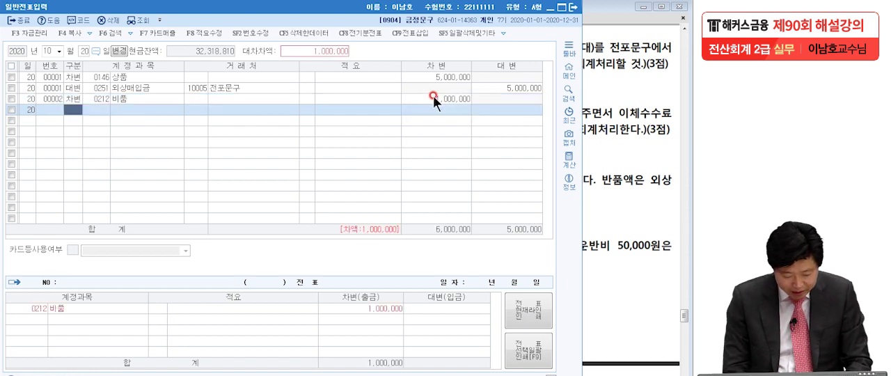
- Add a 대변 line for 0253 미지급금, keeping the balancing amount of 1,000,000
{"action": "type", "text": "4미지"}
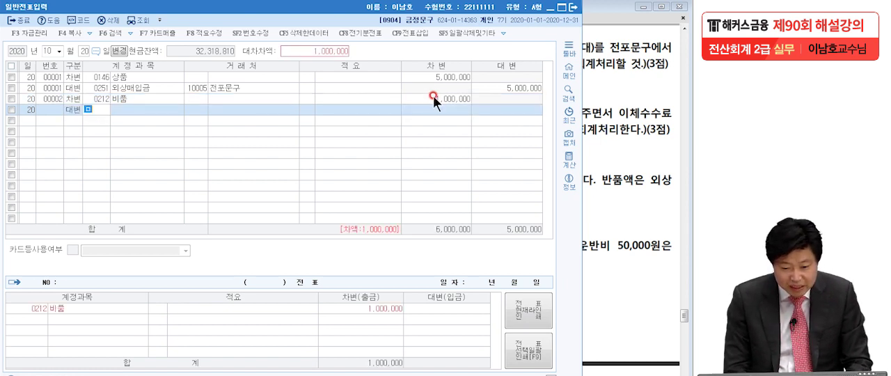
{"action": "key", "text": "BackSpace"}
{"action": "key", "text": "BackSpace"}
{"action": "key", "text": "BackSpace"}
{"action": "type", "text": "ㅁㅣ지급"}
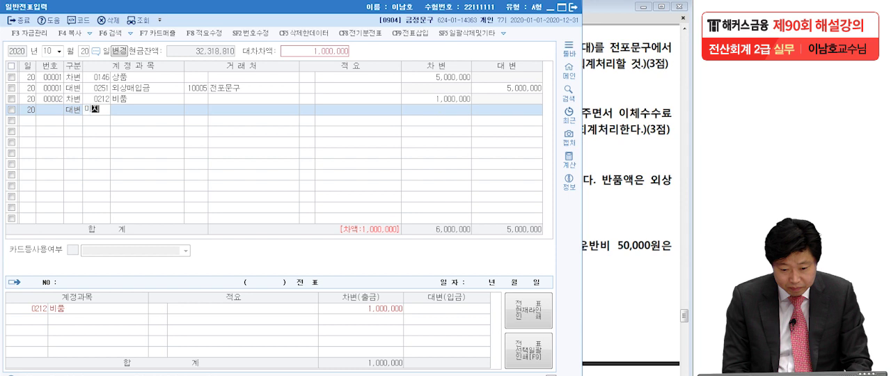
{"action": "key", "text": "Return"}
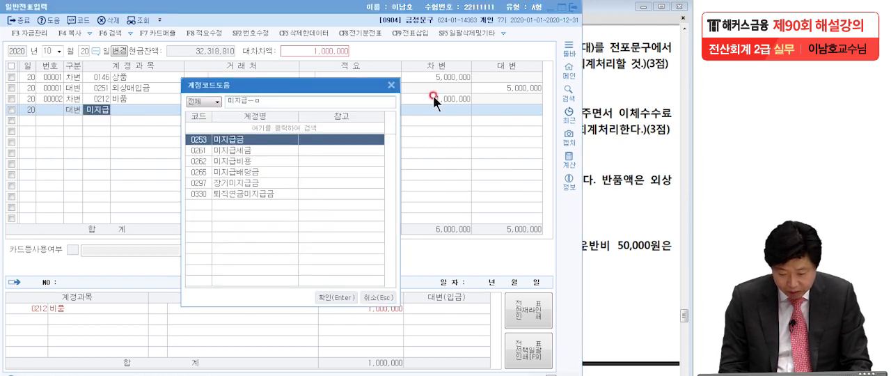
{"action": "key", "text": "Return"}
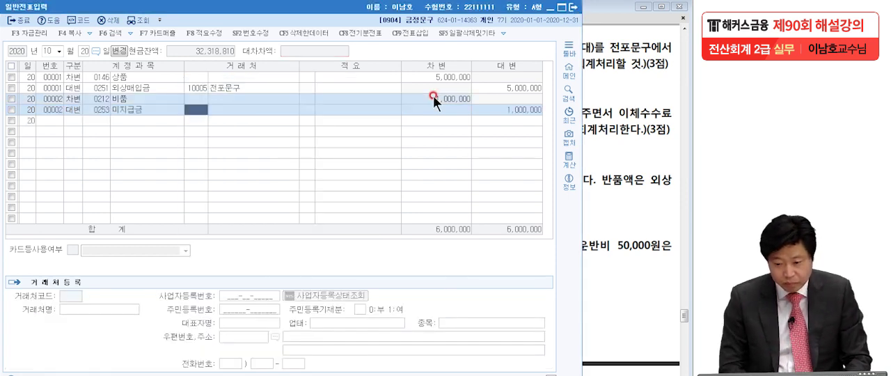
{"action": "left_click", "coordinate": [519, 112]}
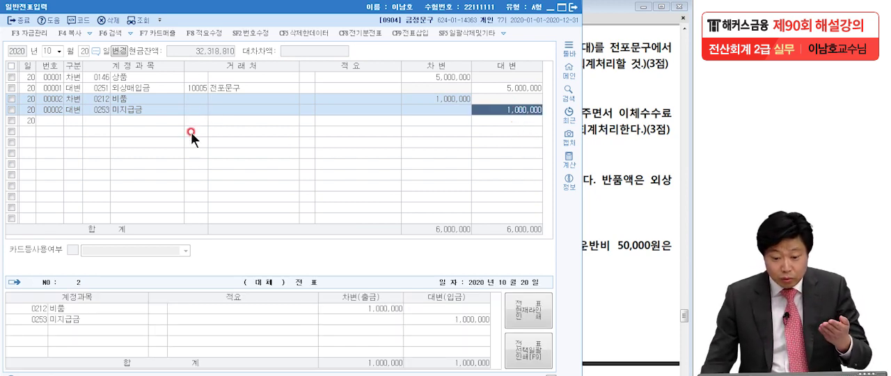
- Set 전포문구 as the 거래처 on the 미지급금 line
{"action": "left_click", "coordinate": [195, 109]}
{"action": "type", "text": "전"}
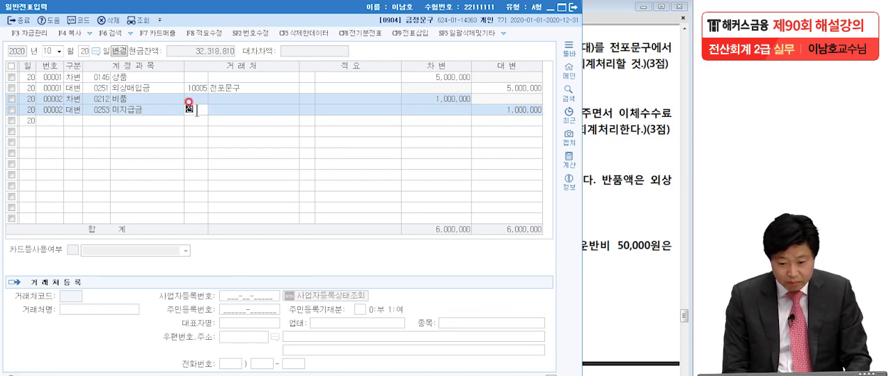
{"action": "type", "text": "포문"}
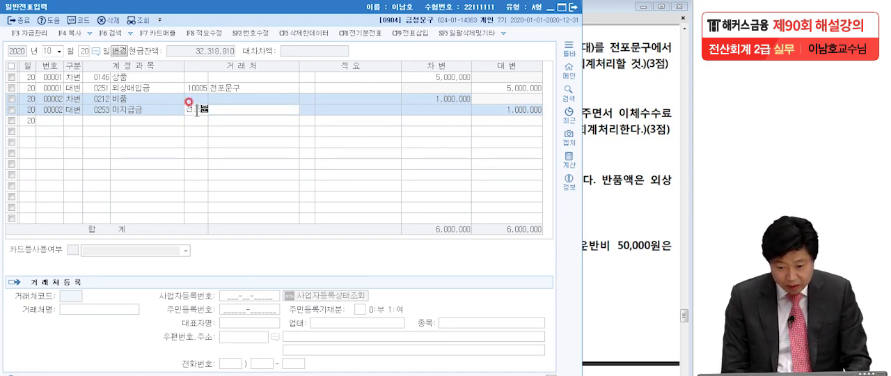
{"action": "key", "text": "Return"}
{"action": "key", "text": "Return"}
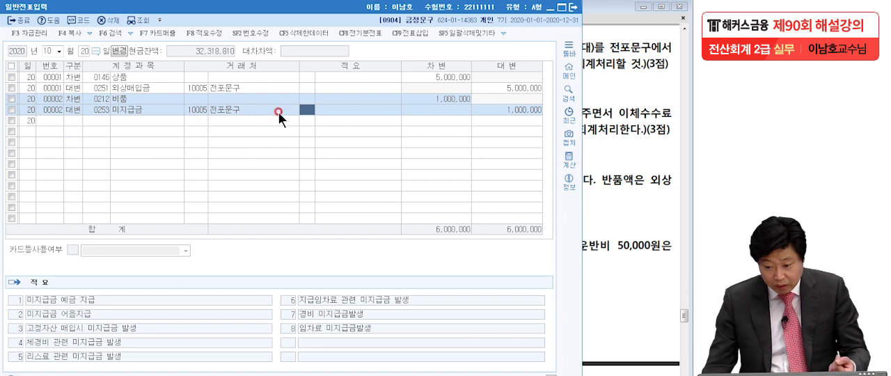
{"action": "left_click", "coordinate": [439, 98]}
{"action": "left_click", "coordinate": [493, 109]}
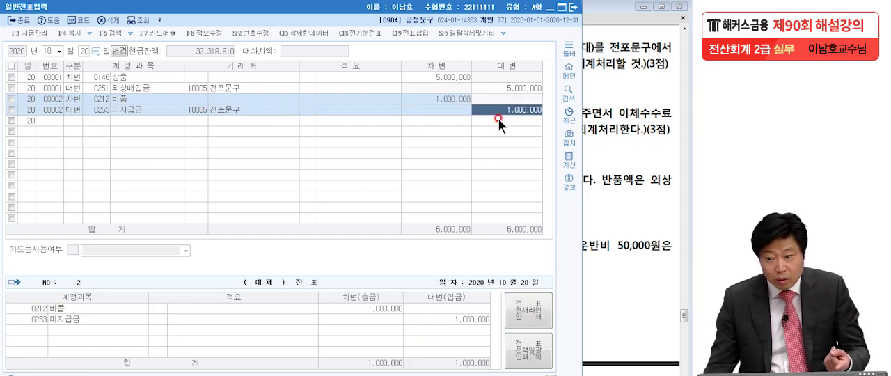
{"action": "left_click", "coordinate": [439, 97]}
{"action": "left_click", "coordinate": [502, 111]}
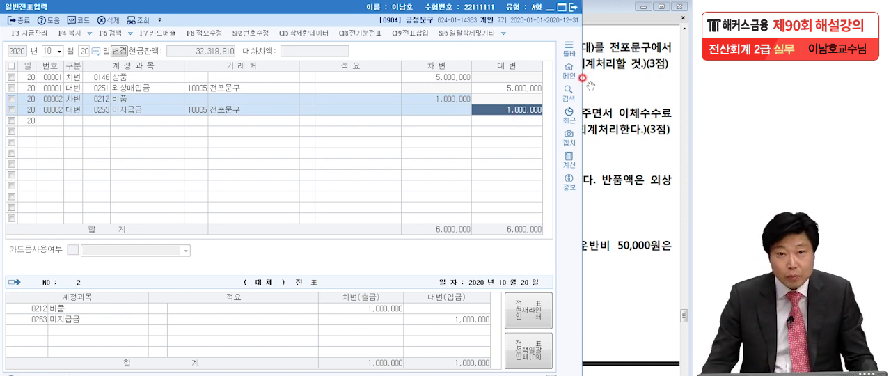
{"action": "left_click", "coordinate": [116, 79]}
{"action": "left_click", "coordinate": [128, 87]}
{"action": "left_click", "coordinate": [129, 100]}
{"action": "left_click", "coordinate": [129, 107]}
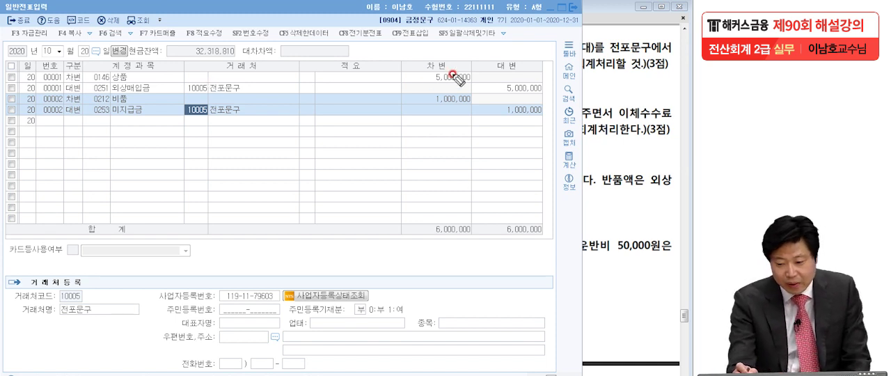
{"action": "left_click_drag", "start_coordinate": [551, 94], "coordinate": [523, 91]}
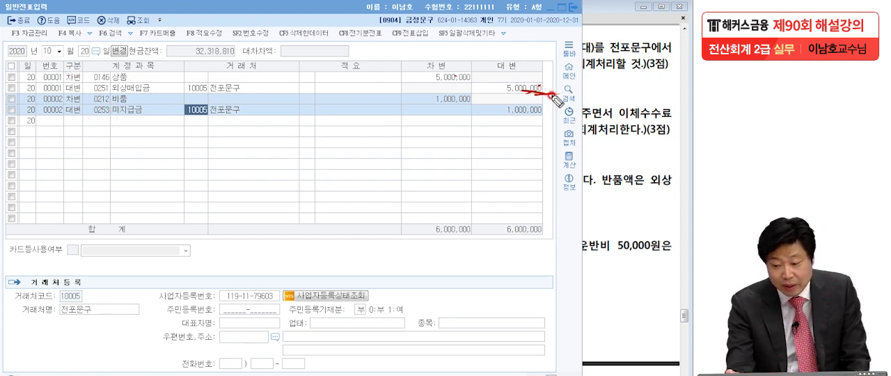
{"action": "left_click_drag", "start_coordinate": [68, 85], "coordinate": [39, 78]}
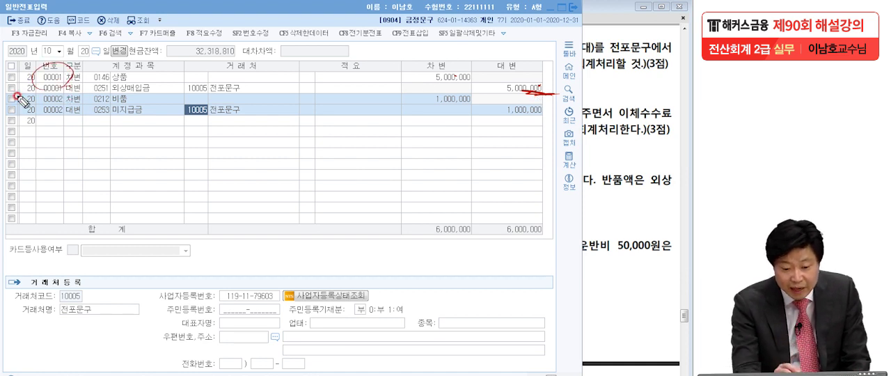
{"action": "mouse_move", "coordinate": [57, 106]}
{"action": "left_mouse_down"}
{"action": "mouse_move", "coordinate": [43, 124]}
{"action": "mouse_move", "coordinate": [70, 78]}
{"action": "left_mouse_up"}
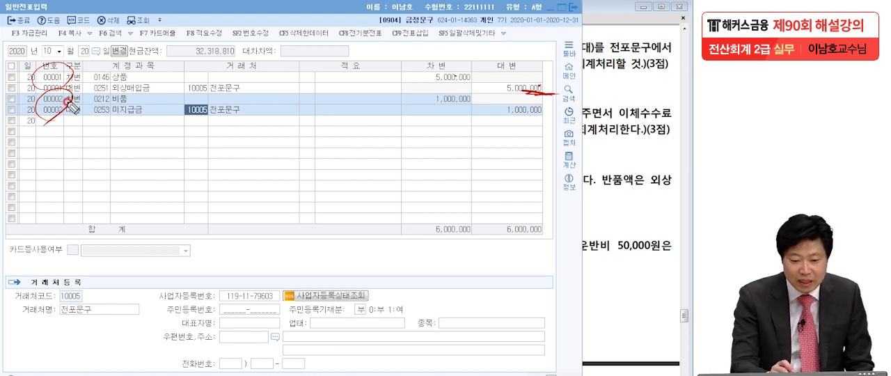
{"action": "mouse_move", "coordinate": [273, 31]}
{"action": "left_mouse_down"}
{"action": "mouse_move", "coordinate": [232, 44]}
{"action": "mouse_move", "coordinate": [270, 26]}
{"action": "left_mouse_up"}
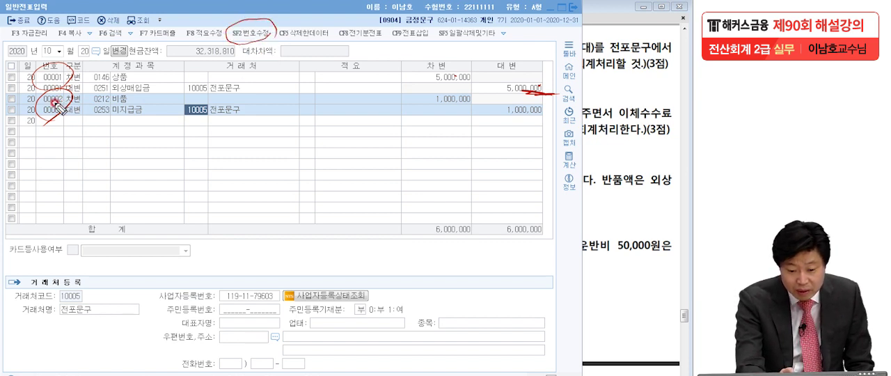
{"action": "mouse_move", "coordinate": [71, 106]}
{"action": "left_mouse_down"}
{"action": "mouse_move", "coordinate": [46, 125]}
{"action": "mouse_move", "coordinate": [38, 102]}
{"action": "mouse_move", "coordinate": [81, 107]}
{"action": "left_mouse_up"}
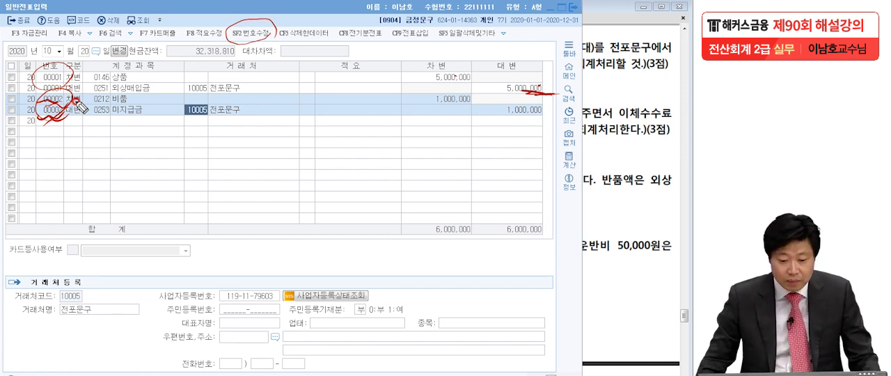
{"action": "key", "text": "Escape"}
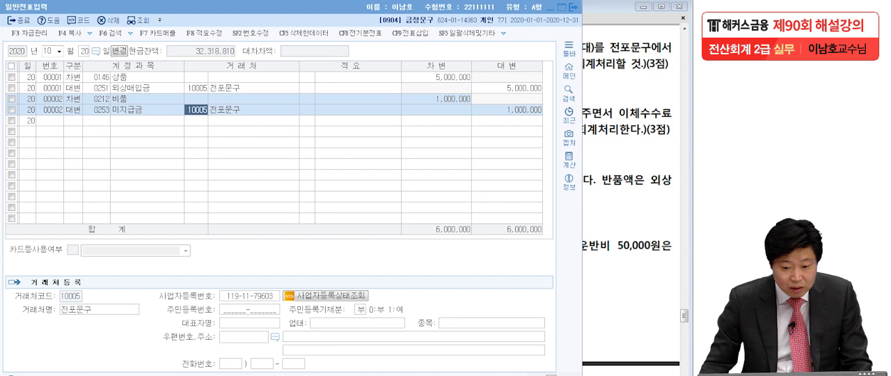
{"action": "left_click", "coordinate": [242, 33]}
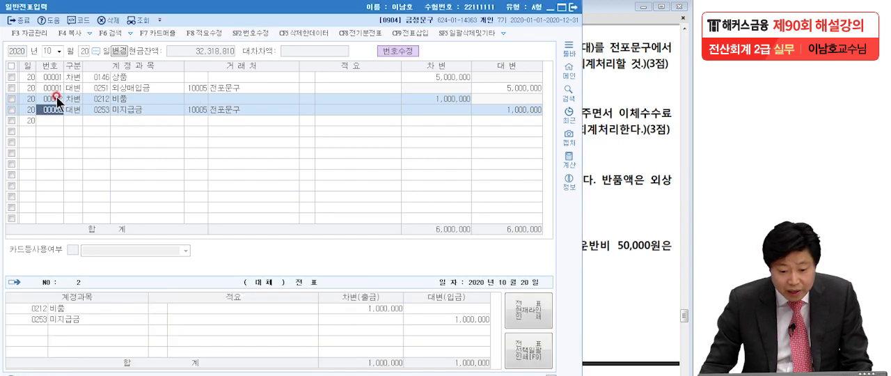
{"action": "left_click", "coordinate": [62, 101]}
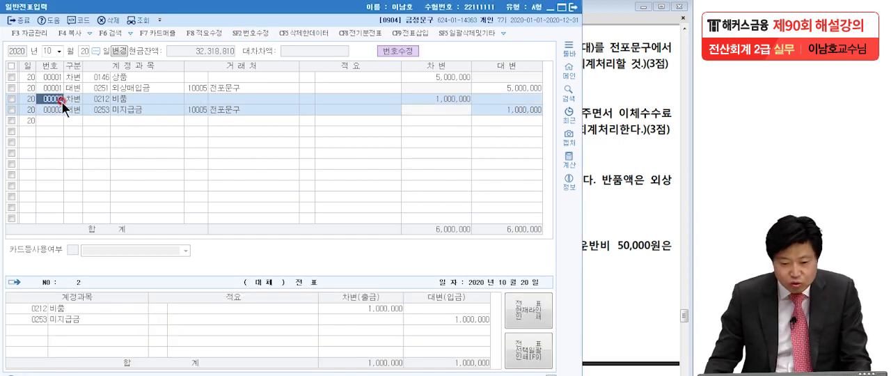
{"action": "left_click", "coordinate": [58, 110]}
{"action": "left_click", "coordinate": [54, 99]}
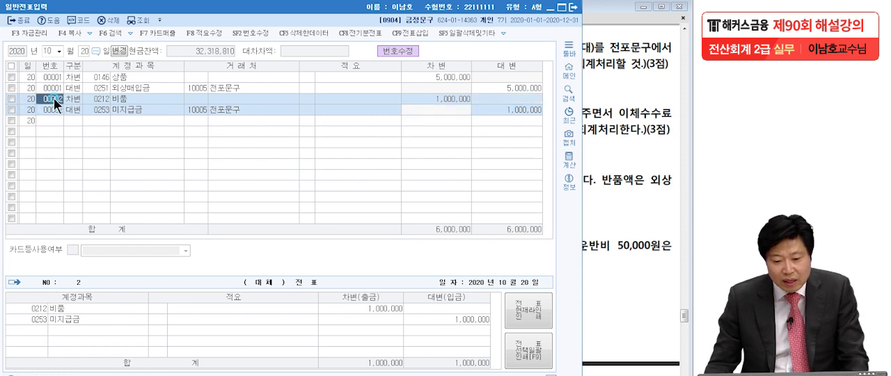
{"action": "left_click", "coordinate": [249, 33]}
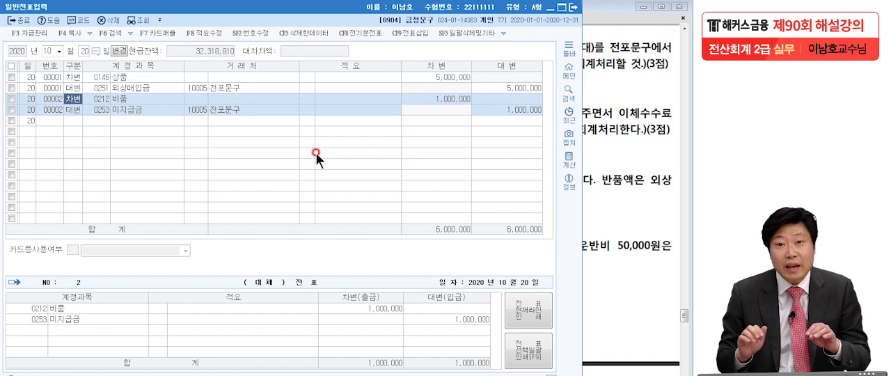
- Insert a 차변 line for 0212 비품 with a debit amount of 1,000,000 above the 외상매입금 line of voucher 00001
{"action": "left_click", "coordinate": [223, 88]}
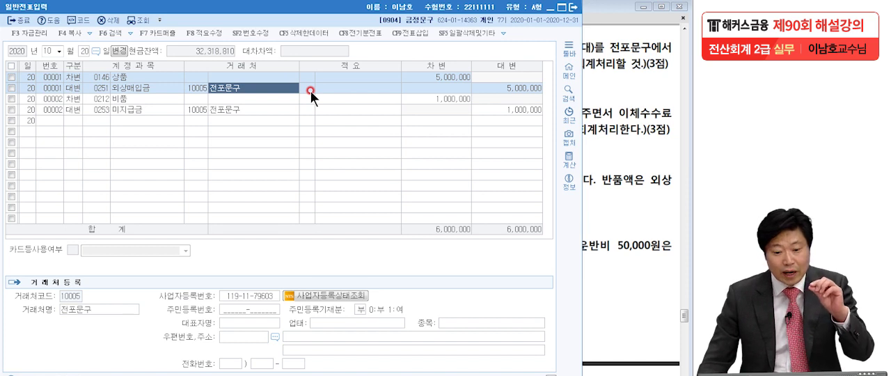
{"action": "left_click", "coordinate": [414, 32]}
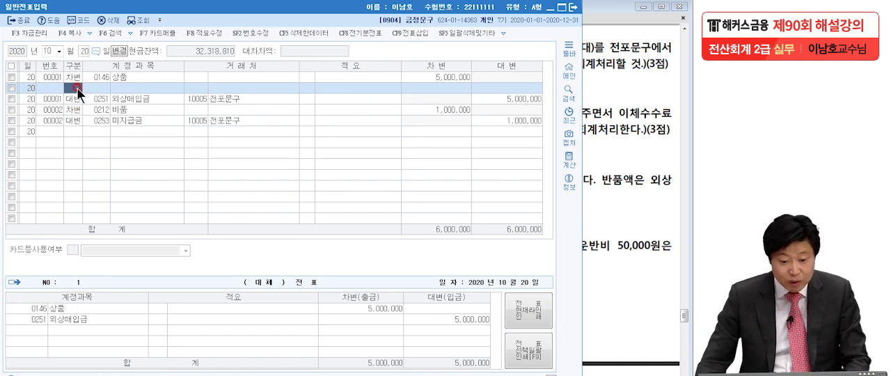
{"action": "type", "text": "3"}
{"action": "key", "text": "Return"}
{"action": "type", "text": "212"}
{"action": "key", "text": "Return"}
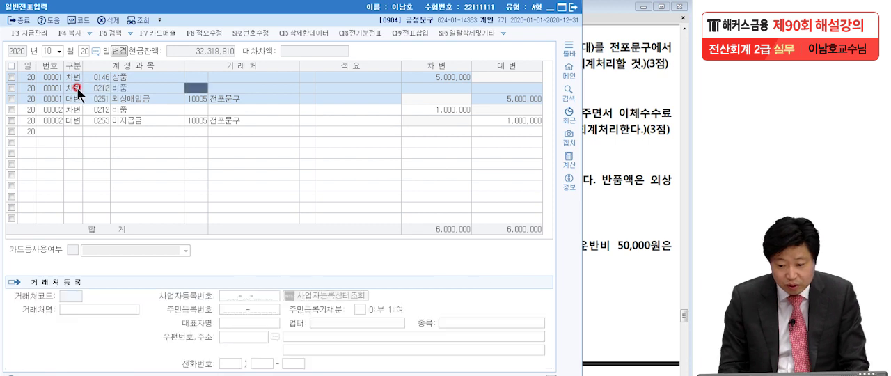
{"action": "left_click", "coordinate": [428, 88]}
{"action": "type", "text": "1,000,00"}
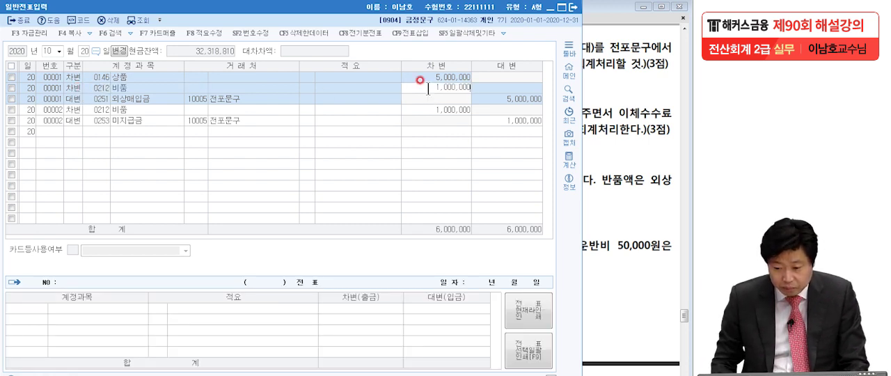
{"action": "type", "text": "0"}
{"action": "key", "text": "Return"}
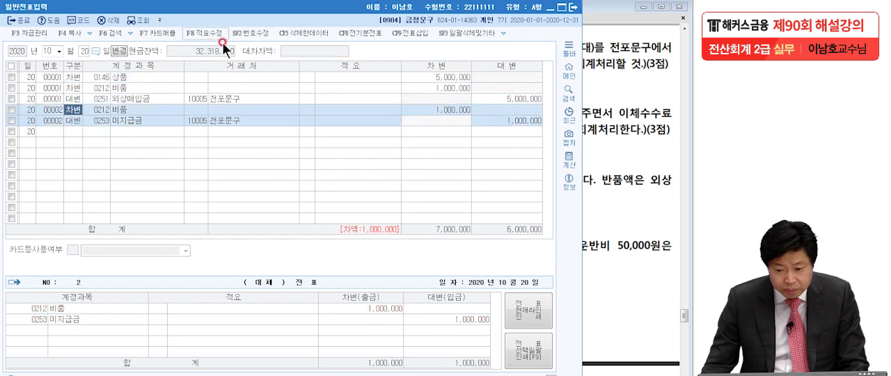
- Insert a 대변 line for 0253 미지급금 below the 외상매입금 line of voucher 00001, keeping the balancing amount of 1,000,000
{"action": "left_click", "coordinate": [416, 32]}
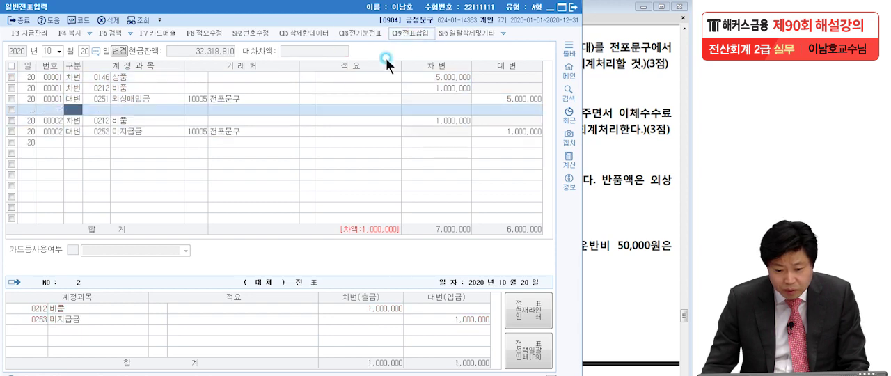
{"action": "left_click", "coordinate": [124, 97]}
{"action": "left_click", "coordinate": [75, 110]}
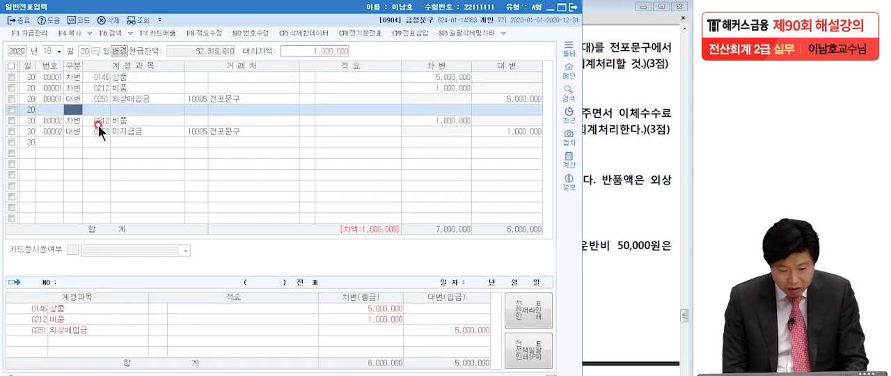
{"action": "type", "text": "4"}
{"action": "key", "text": "Return"}
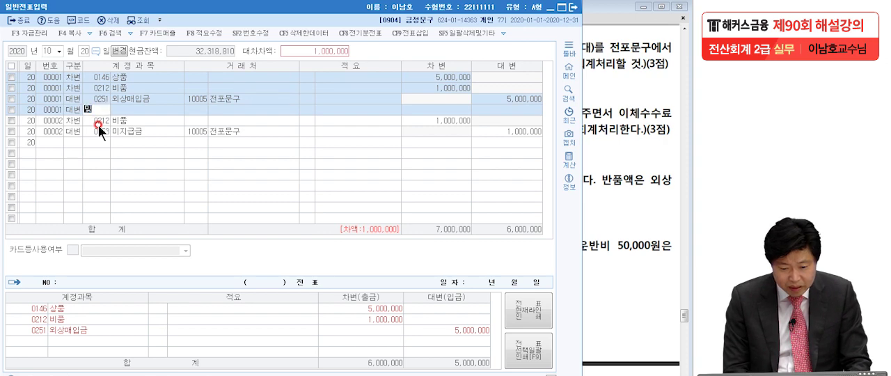
{"action": "type", "text": "미지"}
{"action": "key", "text": "Return"}
- Set 전포문구 as the 거래처 on the inserted 미지급금 line and complete the line
{"action": "key", "text": "Return"}
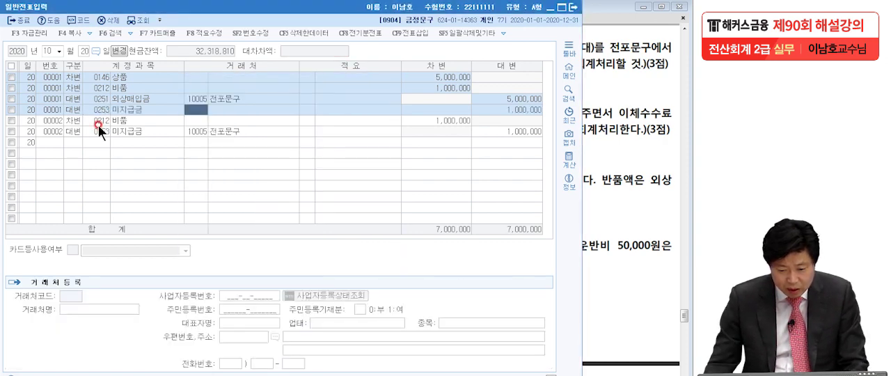
{"action": "type", "text": "전포"}
{"action": "key", "text": "Return"}
{"action": "key", "text": "Return"}
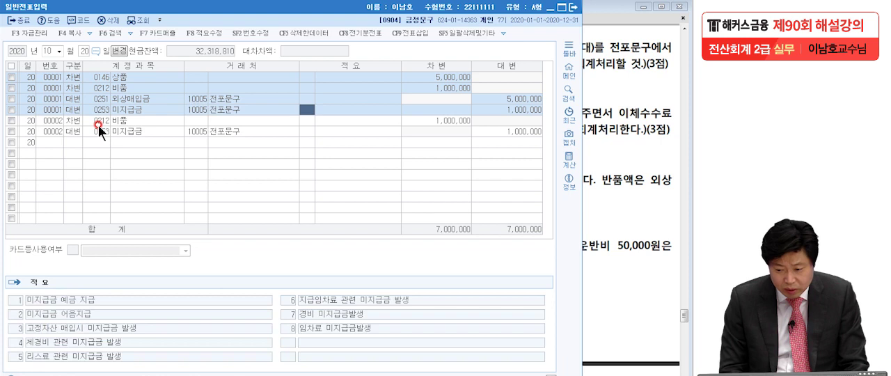
{"action": "key", "text": "Return"}
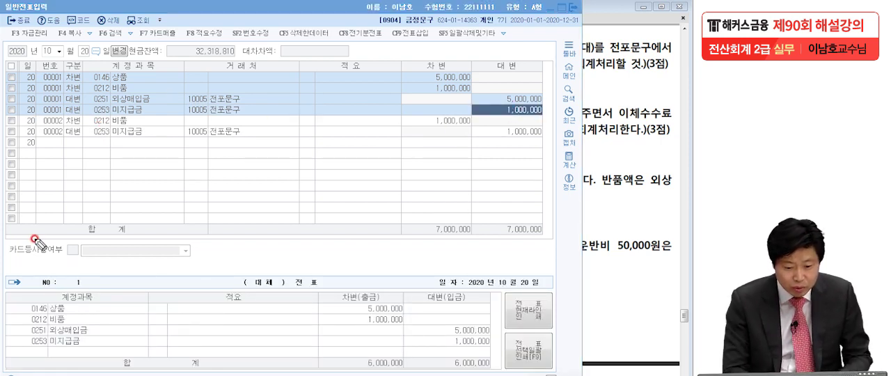
{"action": "mouse_move", "coordinate": [52, 74]}
{"action": "left_mouse_down"}
{"action": "mouse_move", "coordinate": [46, 124]}
{"action": "mouse_move", "coordinate": [64, 97]}
{"action": "mouse_move", "coordinate": [57, 113]}
{"action": "left_mouse_up"}
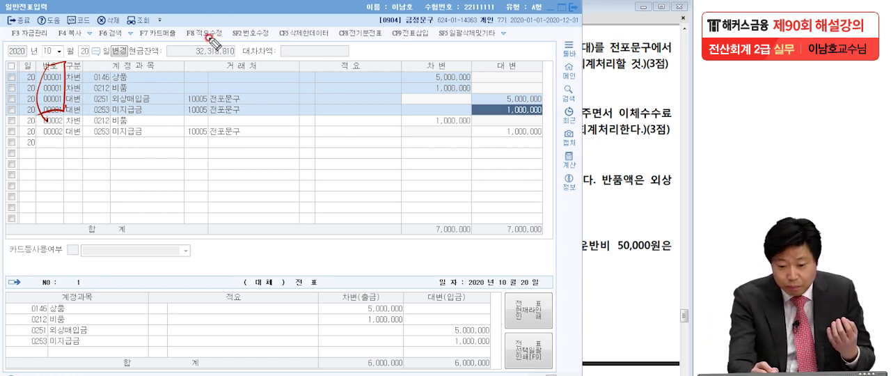
{"action": "mouse_move", "coordinate": [182, 40]}
{"action": "left_mouse_down"}
{"action": "mouse_move", "coordinate": [207, 41]}
{"action": "mouse_move", "coordinate": [230, 21]}
{"action": "mouse_move", "coordinate": [250, 36]}
{"action": "left_mouse_up"}
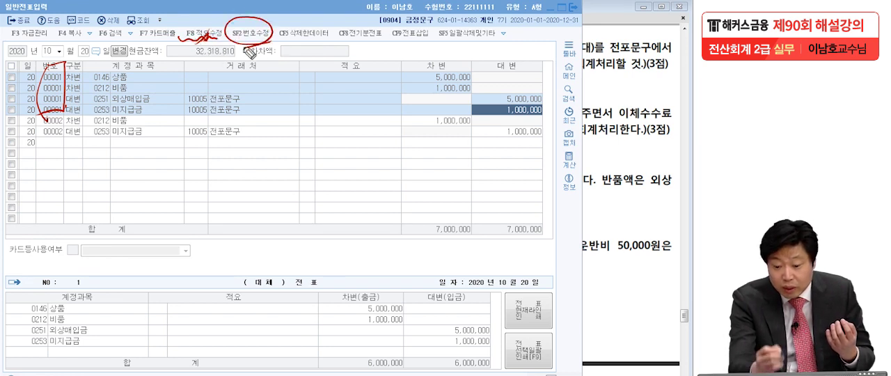
{"action": "mouse_move", "coordinate": [406, 39]}
{"action": "left_mouse_down"}
{"action": "mouse_move", "coordinate": [418, 43]}
{"action": "mouse_move", "coordinate": [403, 47]}
{"action": "left_mouse_up"}
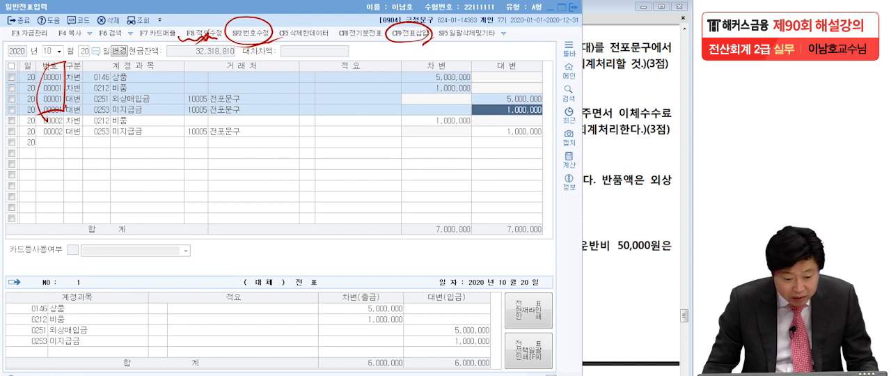
- Delete both lines of voucher 00002, the 비품 and 미지급금 entry dated October 20
{"action": "key", "text": "Escape"}
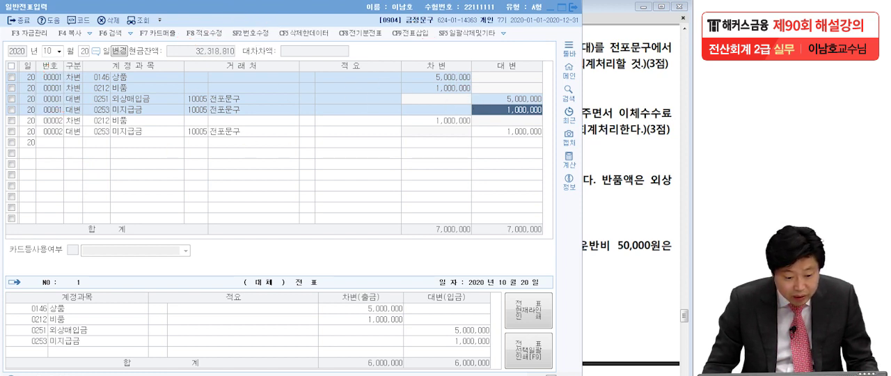
{"action": "left_click", "coordinate": [21, 134]}
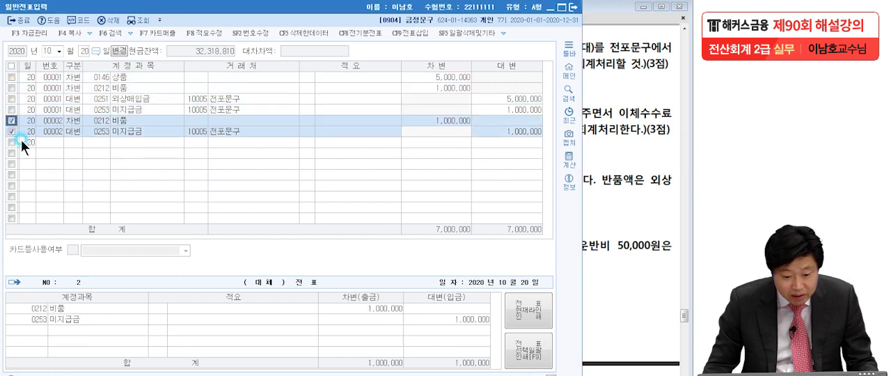
{"action": "left_click", "coordinate": [110, 20]}
{"action": "left_click", "coordinate": [312, 218]}
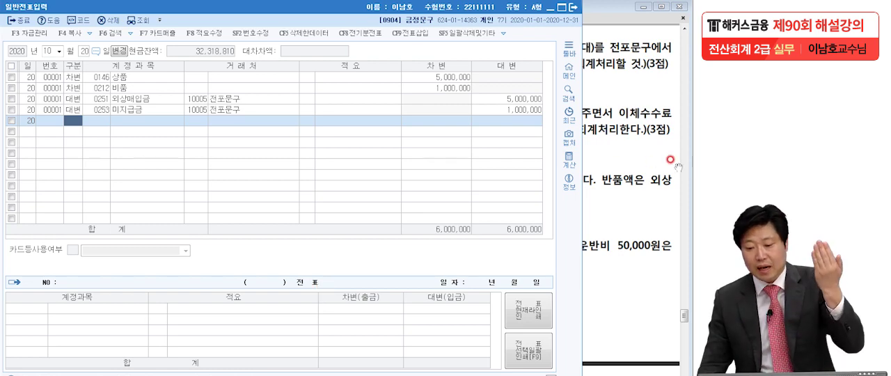
- Switch to the exam PDF in Adobe Reader and examine problem [6], marking its accounts, amounts and fee treatment, then clear the marks
{"action": "left_click", "coordinate": [620, 165]}
{"action": "left_click_drag", "start_coordinate": [590, 239], "coordinate": [592, 171]}
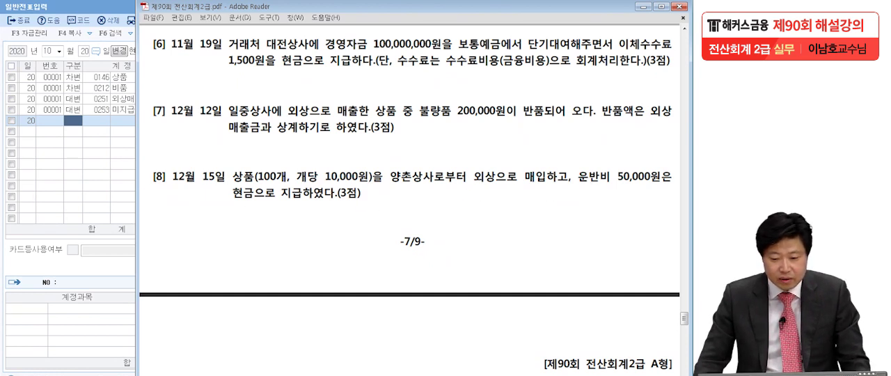
{"action": "left_click", "coordinate": [103, 267]}
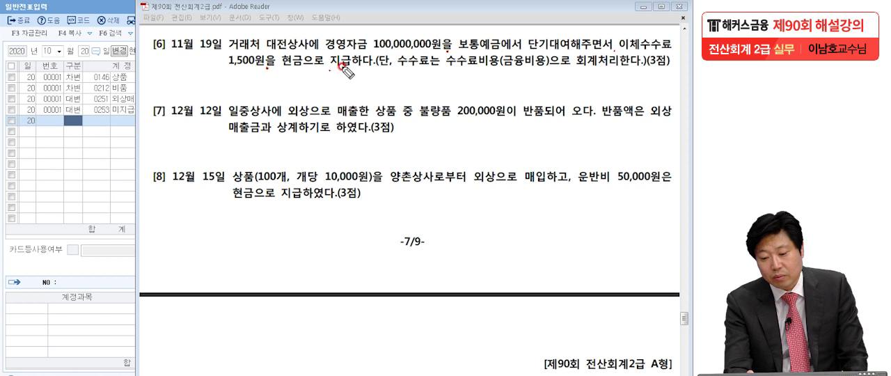
{"action": "left_click", "coordinate": [371, 70]}
{"action": "left_click", "coordinate": [428, 79]}
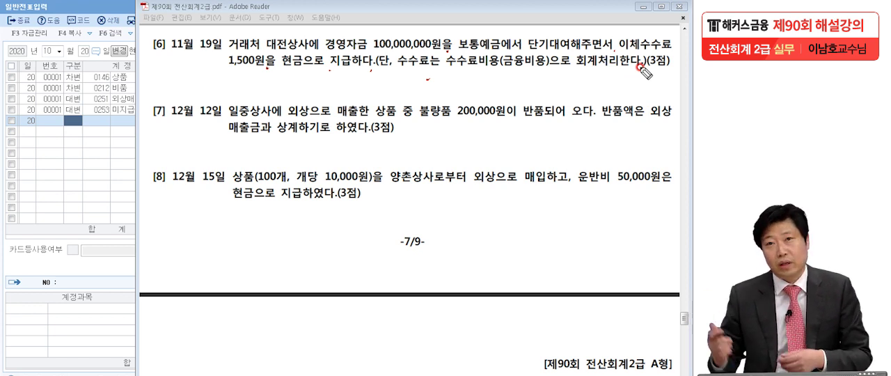
{"action": "left_click_drag", "start_coordinate": [502, 46], "coordinate": [461, 49]}
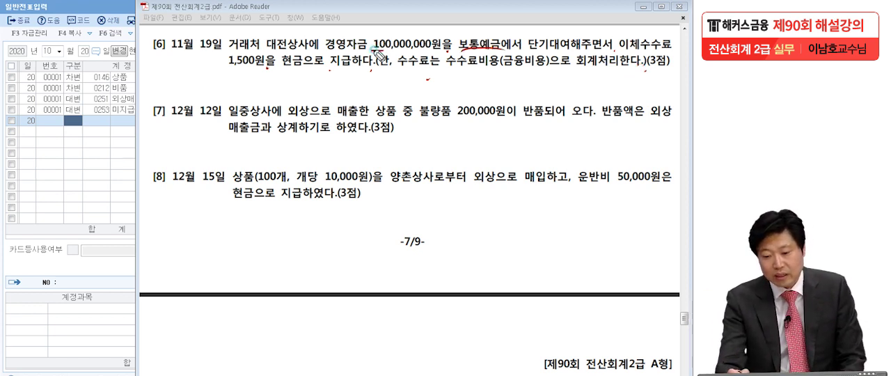
{"action": "left_click_drag", "start_coordinate": [373, 50], "coordinate": [426, 50]}
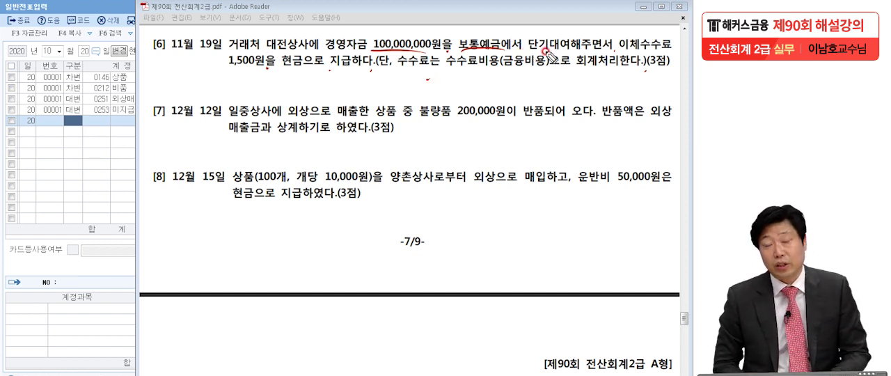
{"action": "left_click_drag", "start_coordinate": [620, 52], "coordinate": [666, 50]}
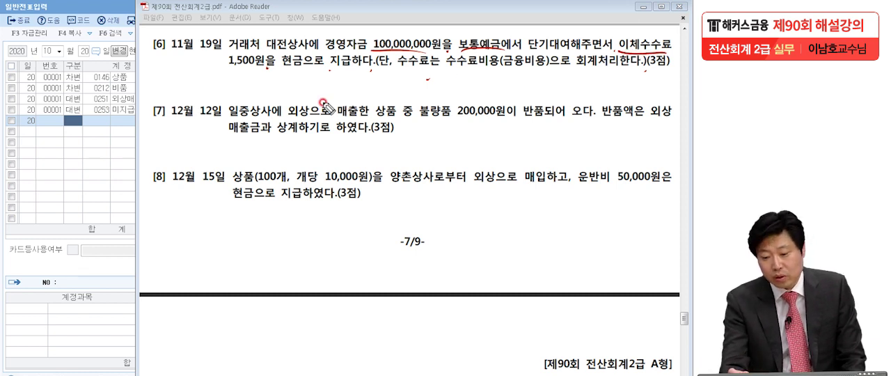
{"action": "left_click_drag", "start_coordinate": [438, 69], "coordinate": [491, 68]}
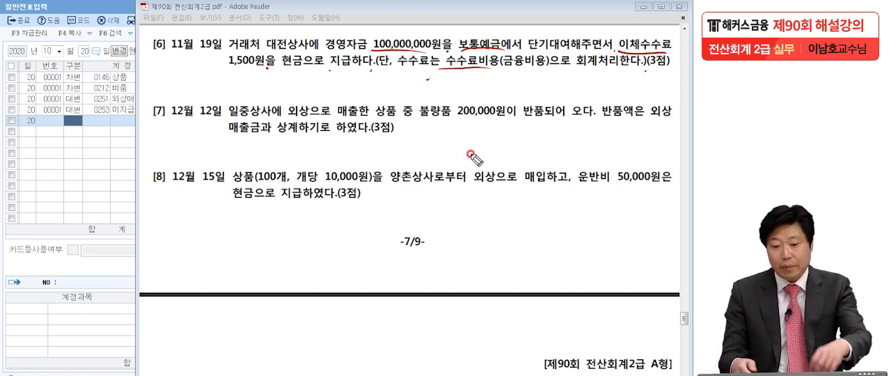
{"action": "left_click_drag", "start_coordinate": [224, 61], "coordinate": [305, 69]}
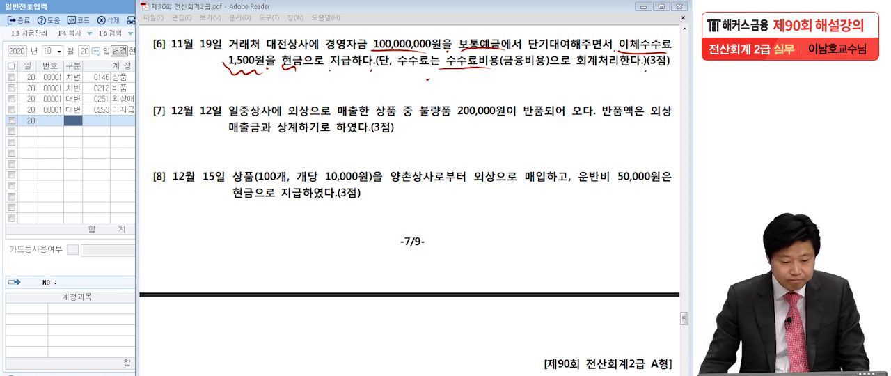
{"action": "key", "text": "Escape"}
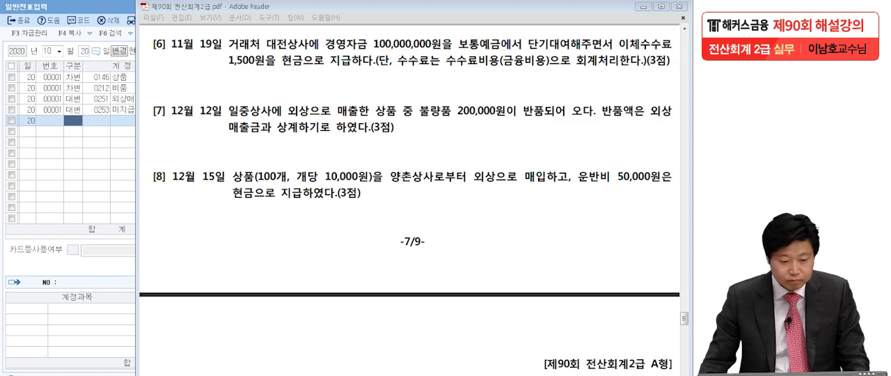
- Return to 일반전표입력 in KcLep and set the voucher date to November 19
{"action": "left_click", "coordinate": [91, 160]}
{"action": "left_click", "coordinate": [49, 51]}
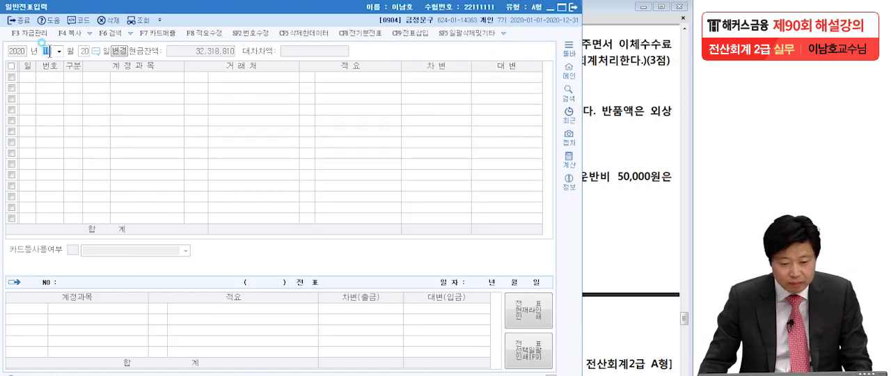
{"action": "key", "text": "Return"}
{"action": "type", "text": "19"}
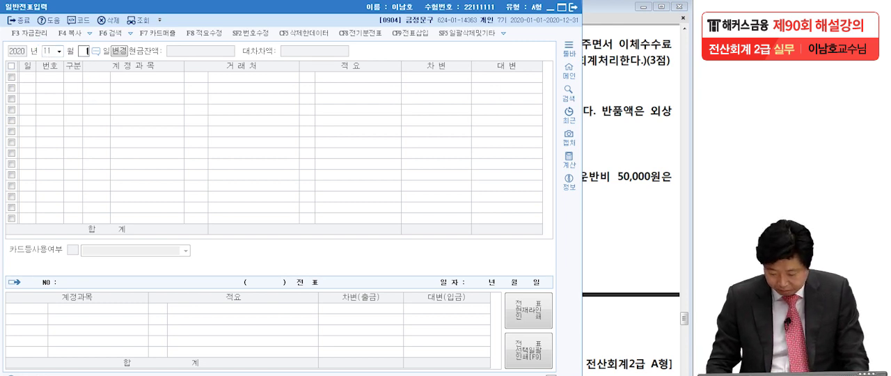
{"action": "key", "text": "Return"}
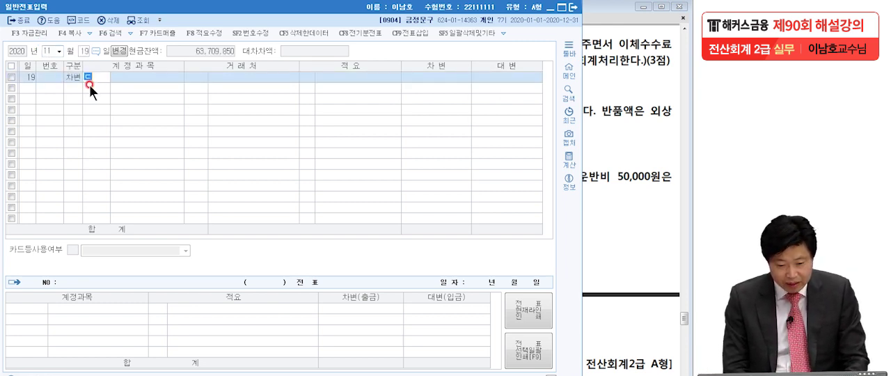
- Enter 0114 단기대여금 as the account of the first 차변 line, with 대전상사 as its 거래처
{"action": "type", "text": "단기대"}
{"action": "key", "text": "Return"}
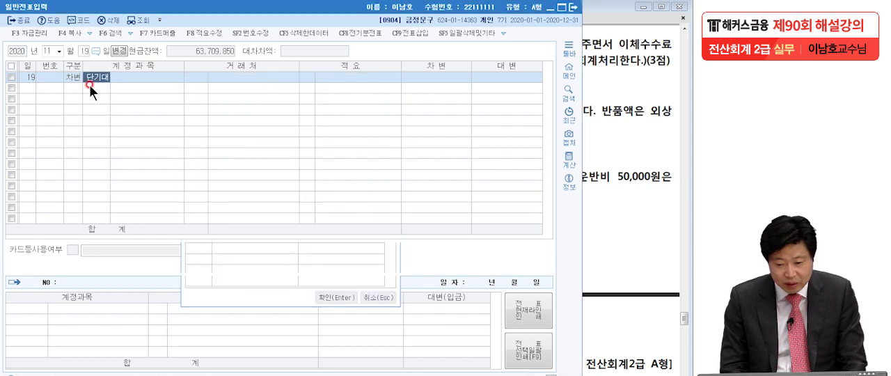
{"action": "key", "text": "alt+Tab"}
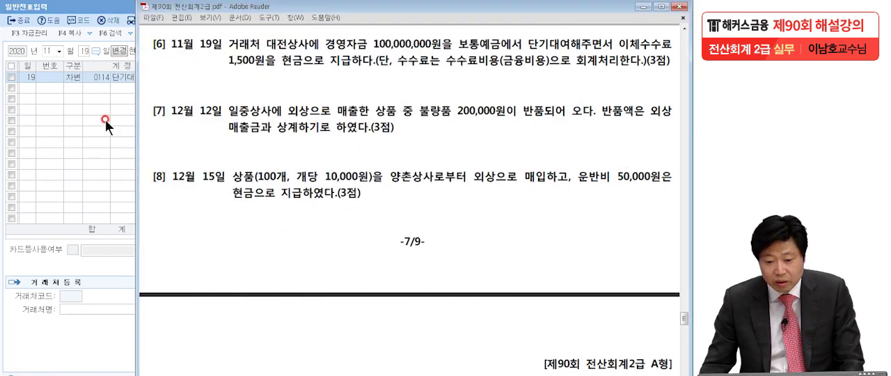
{"action": "key", "text": "alt+Tab"}
{"action": "type", "text": "대전"}
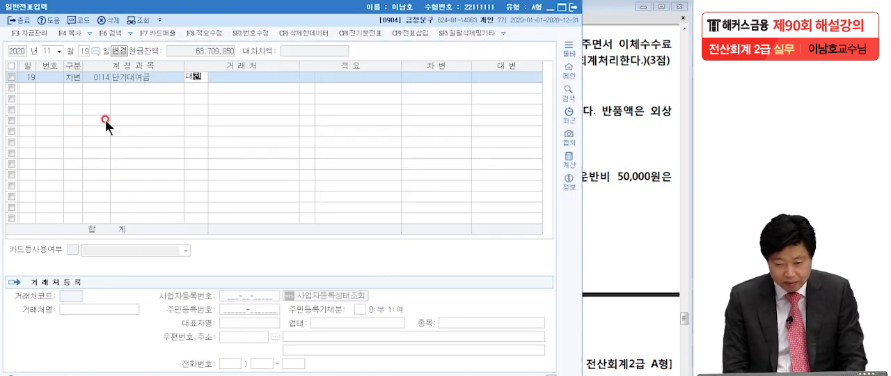
{"action": "key", "text": "Return"}
{"action": "key", "text": "Return"}
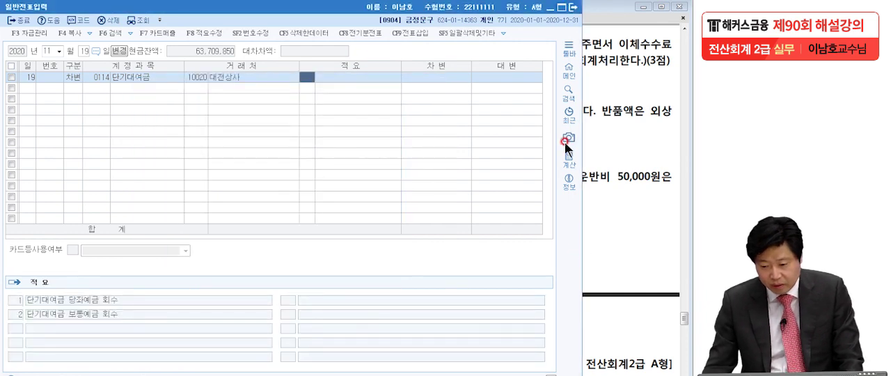
- Set the debit amount of the 단기대여금 line to 100,000,000 and complete the line
{"action": "key", "text": "alt+Tab"}
{"action": "key", "text": "alt+Tab"}
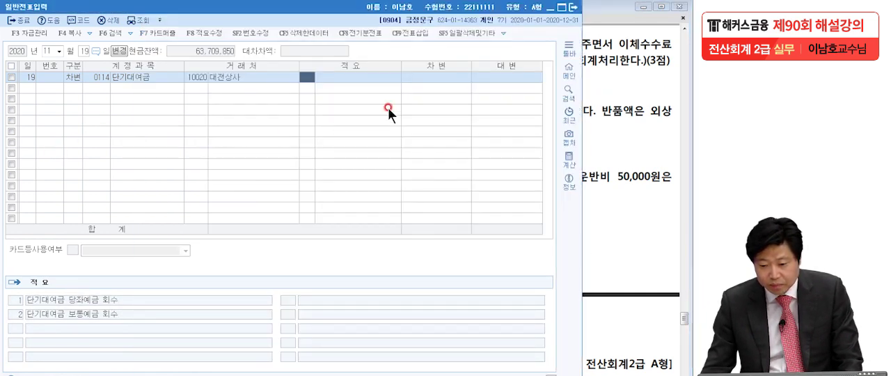
{"action": "left_click", "coordinate": [417, 79]}
{"action": "type", "text": "100,000"}
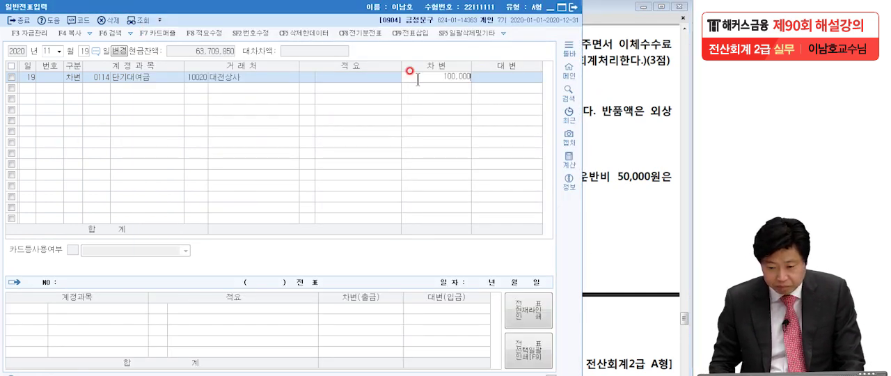
{"action": "type", "text": ",000"}
{"action": "key", "text": "Return"}
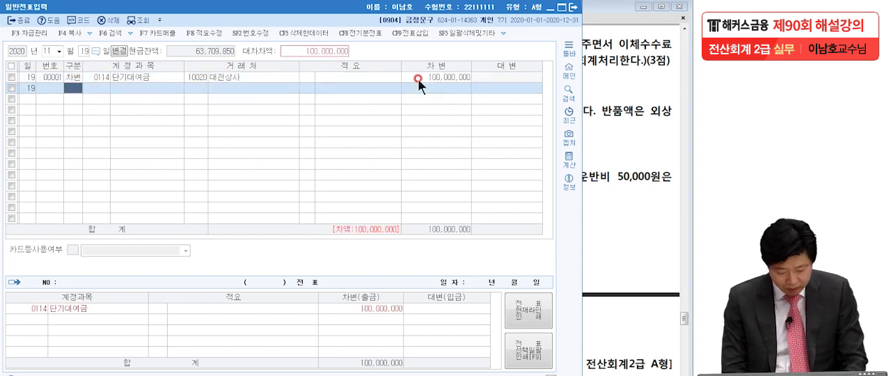
- Add a 대변 line for 0103 보통예금, keeping the balancing credit amount of 100,000,000
{"action": "type", "text": "4"}
{"action": "type", "text": "보통"}
{"action": "key", "text": "Return"}
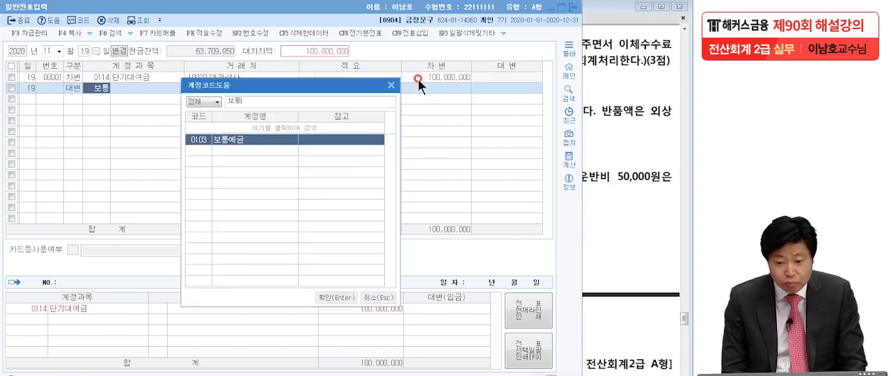
{"action": "key", "text": "Return"}
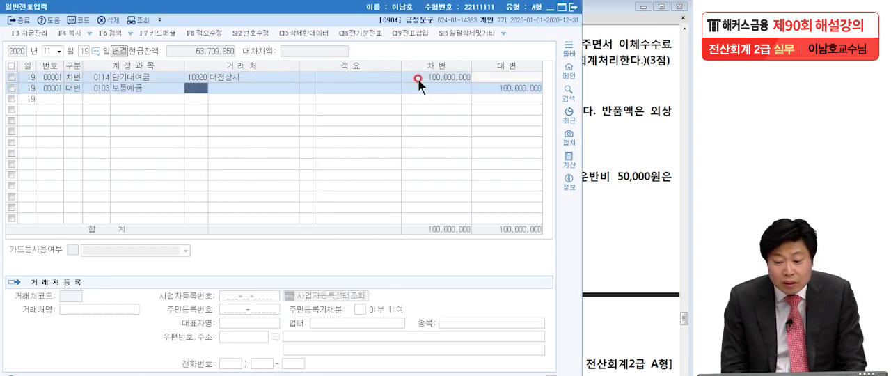
- Compare problem [6] in the exam PDF with the 단기대여금 and 보통예금 lines to see what the transfer fee still requires
{"action": "left_click", "coordinate": [650, 104]}
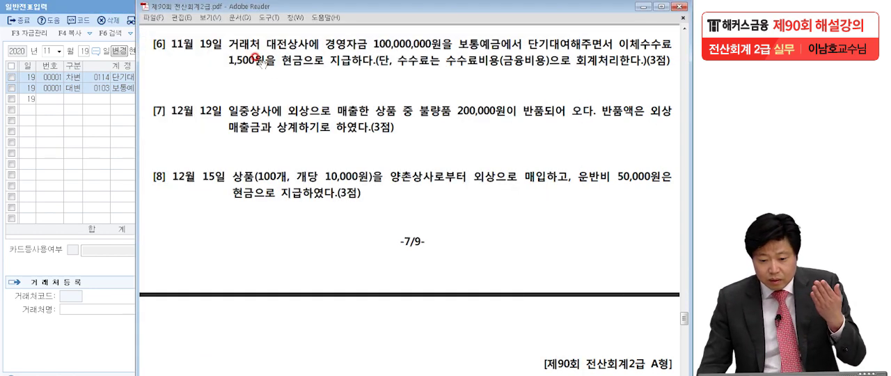
{"action": "left_click", "coordinate": [76, 97]}
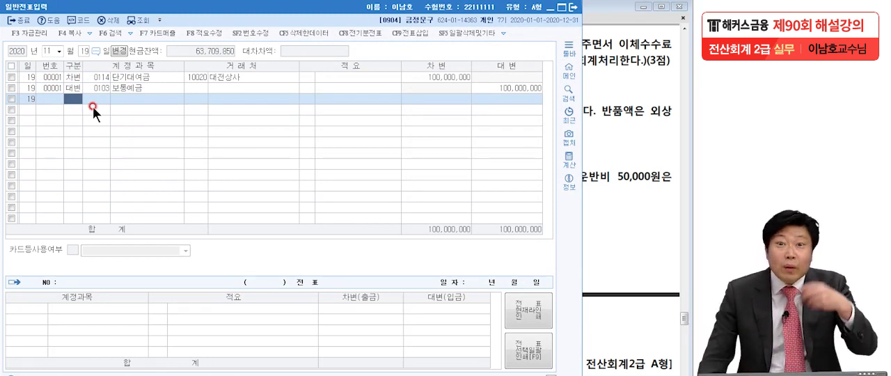
{"action": "left_click", "coordinate": [359, 77]}
{"action": "left_click", "coordinate": [355, 92]}
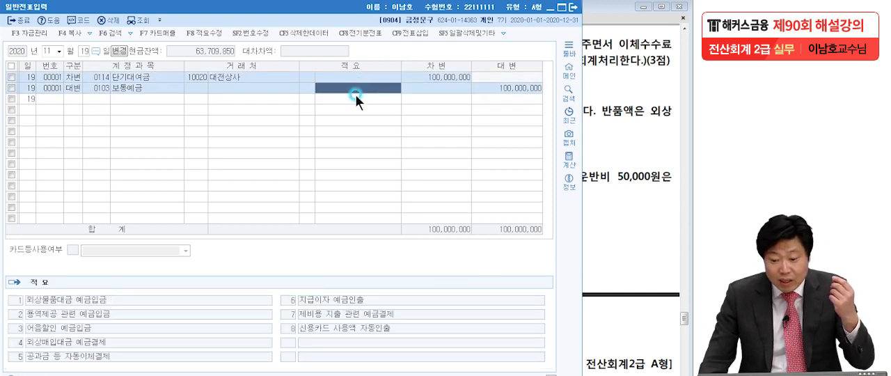
{"action": "left_click", "coordinate": [343, 99]}
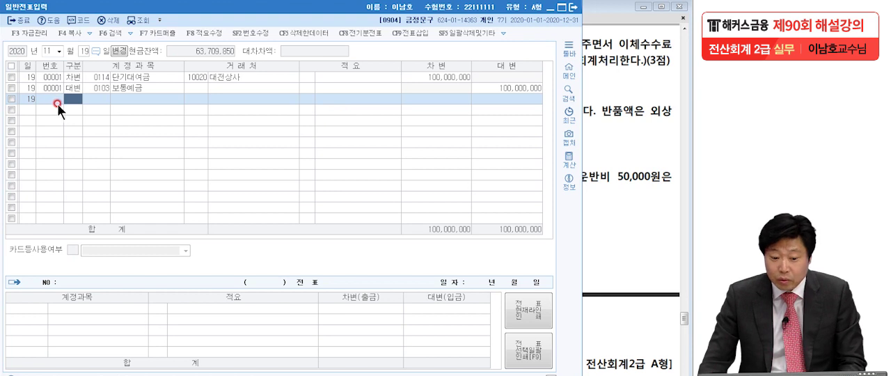
{"action": "left_click", "coordinate": [454, 79]}
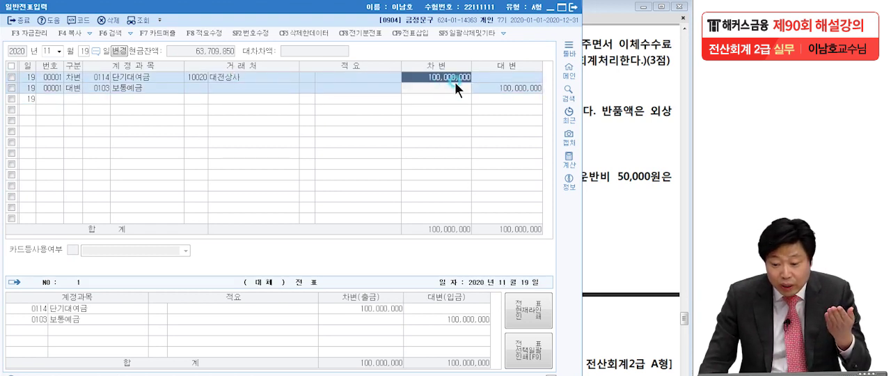
{"action": "left_click", "coordinate": [492, 87]}
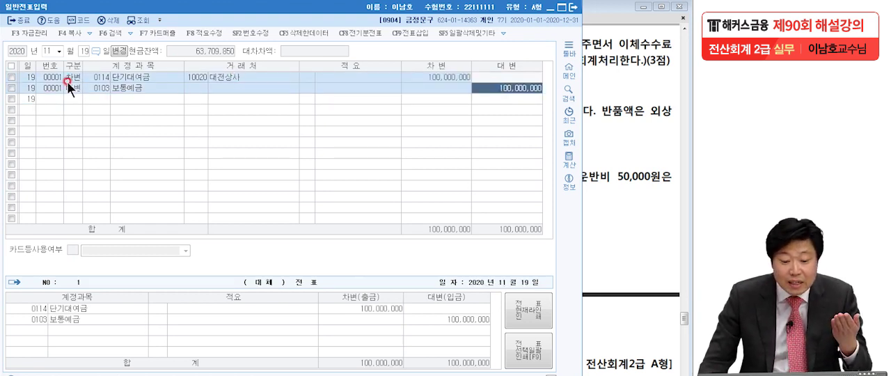
{"action": "left_click", "coordinate": [603, 123]}
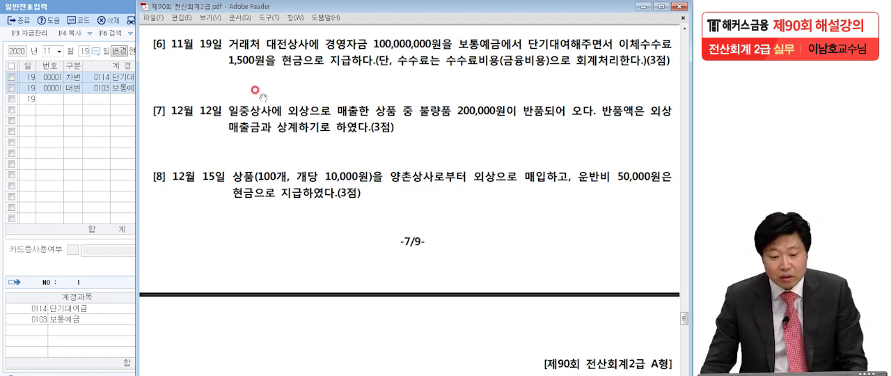
- Insert a 차변 line in the November 19 entry between 단기대여금 and 보통예금, and search the account codes for 수수료
{"action": "left_click", "coordinate": [80, 89]}
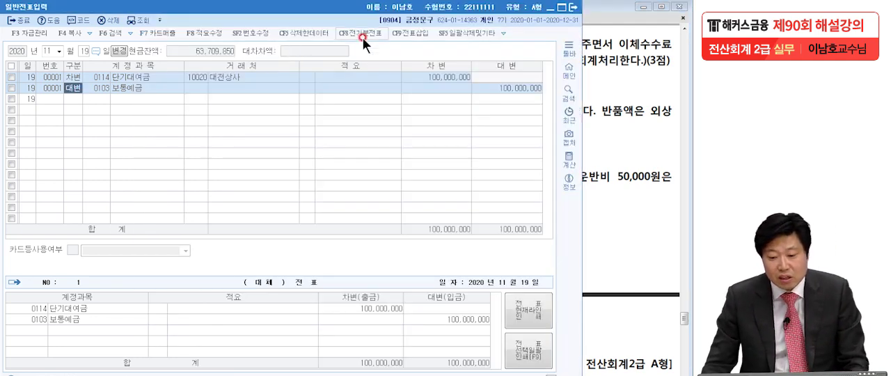
{"action": "left_click", "coordinate": [412, 34]}
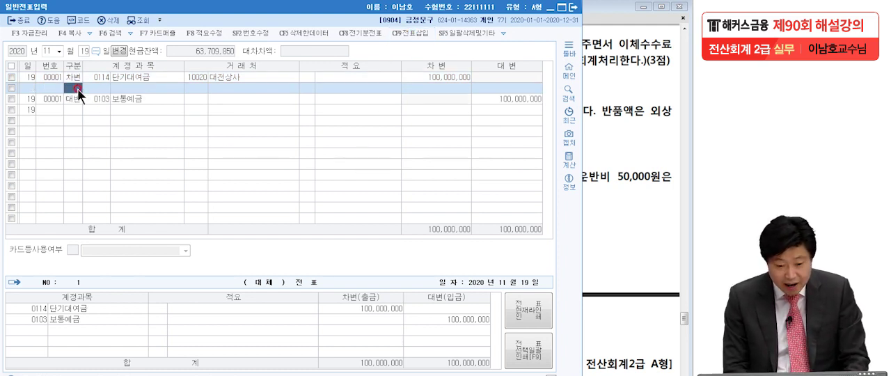
{"action": "type", "text": "3"}
{"action": "key", "text": "Return"}
{"action": "type", "text": "수수료"}
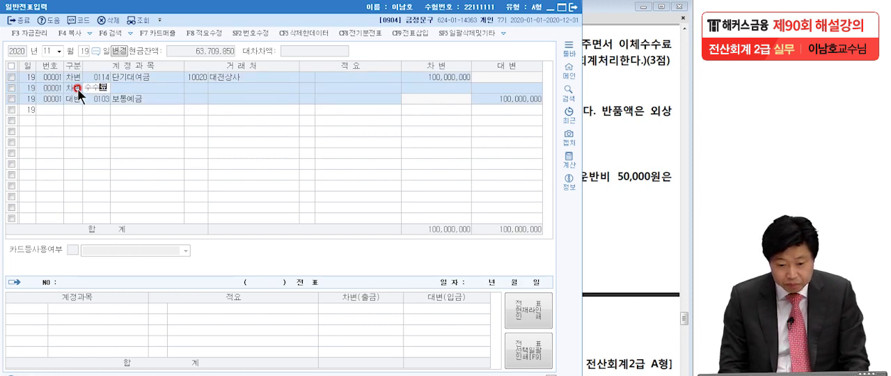
{"action": "key", "text": "Return"}
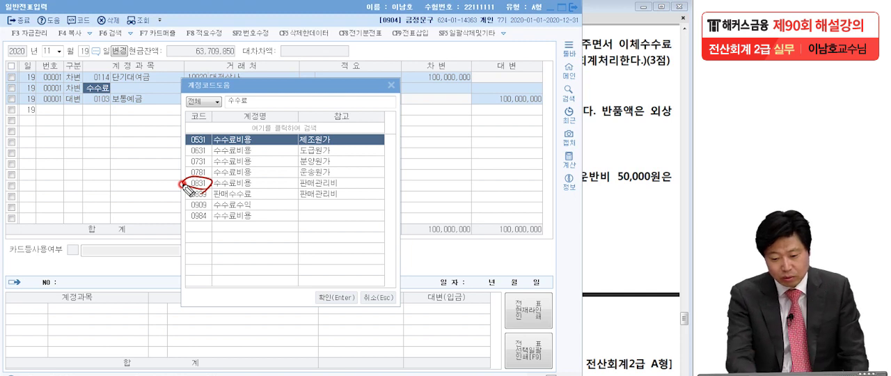
- Compare 0831 수수료비용 (판매관리비) with 0984 수수료비용 in the account list to decide which fits the transfer fee
{"action": "left_click_drag", "start_coordinate": [198, 185], "coordinate": [348, 185]}
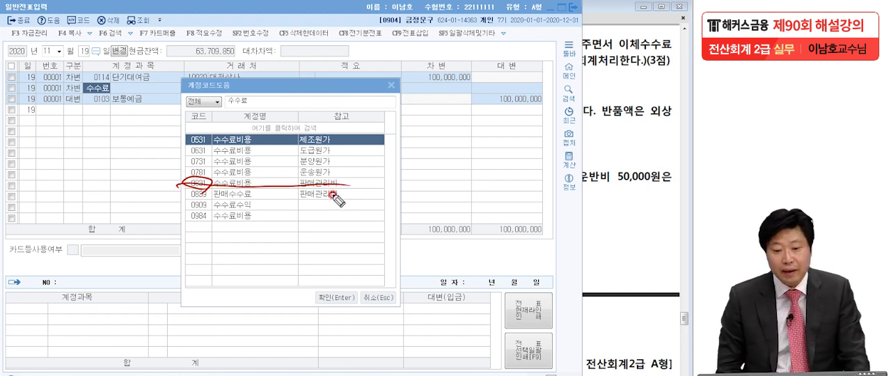
{"action": "left_click_drag", "start_coordinate": [184, 182], "coordinate": [345, 186]}
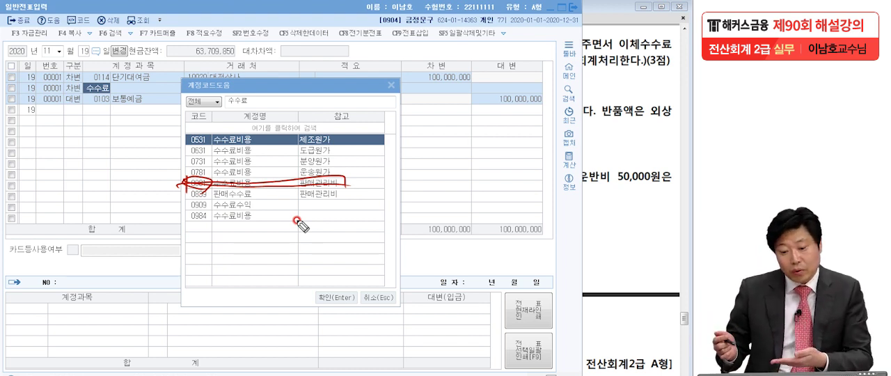
{"action": "left_click", "coordinate": [361, 184]}
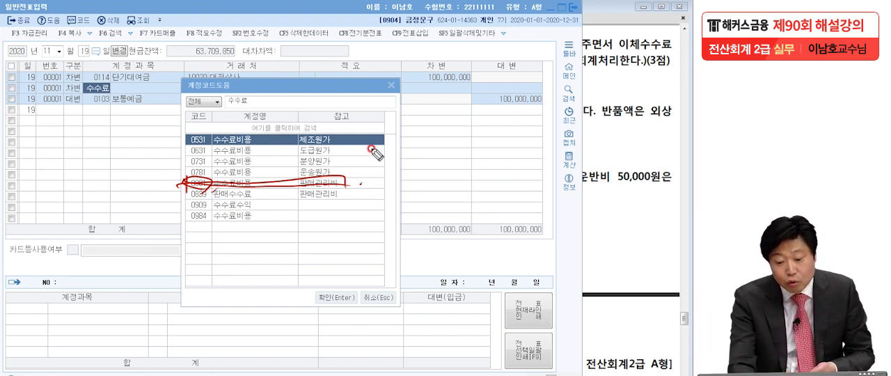
{"action": "left_click_drag", "start_coordinate": [179, 223], "coordinate": [247, 221]}
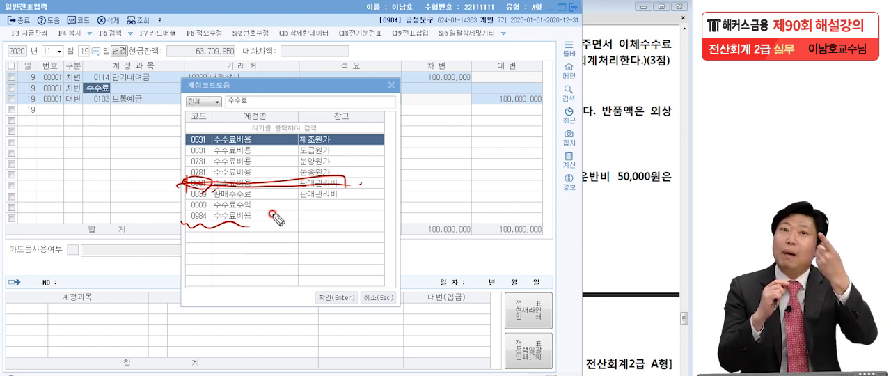
{"action": "left_click_drag", "start_coordinate": [346, 180], "coordinate": [372, 168]}
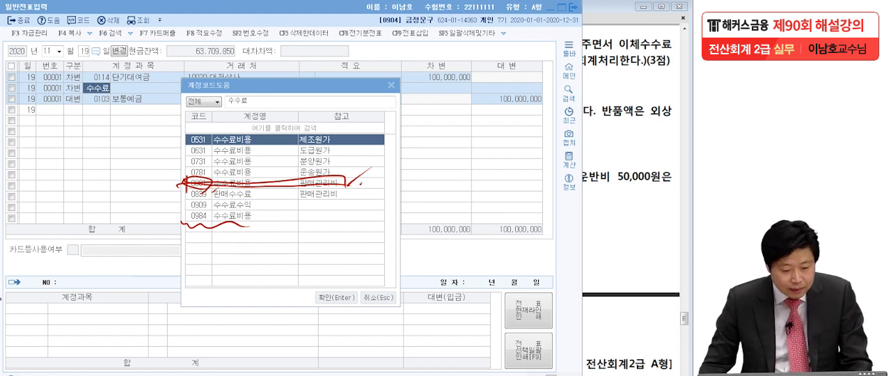
{"action": "key", "text": "Escape"}
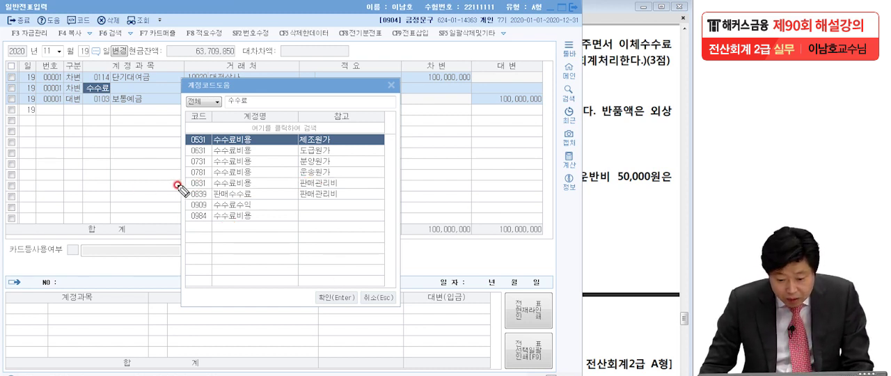
- Choose 0831 수수료비용 (판매관리비) for the inserted line and set its debit amount to 1,500
{"action": "left_click", "coordinate": [222, 183]}
{"action": "key", "text": "Return"}
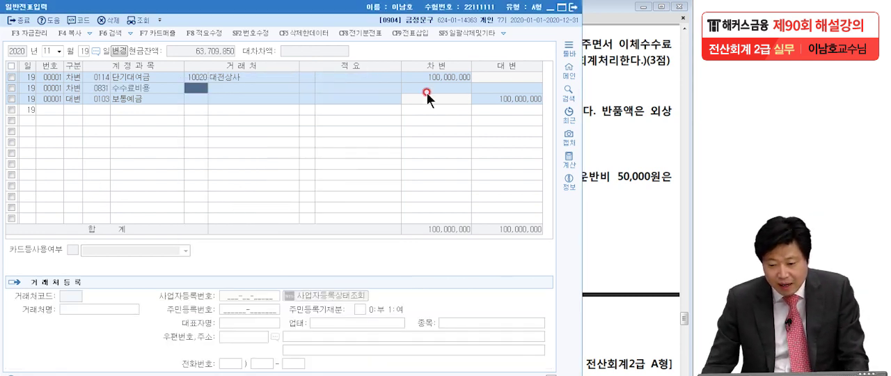
{"action": "left_click", "coordinate": [455, 84]}
{"action": "type", "text": "1,500"}
{"action": "key", "text": "Return"}
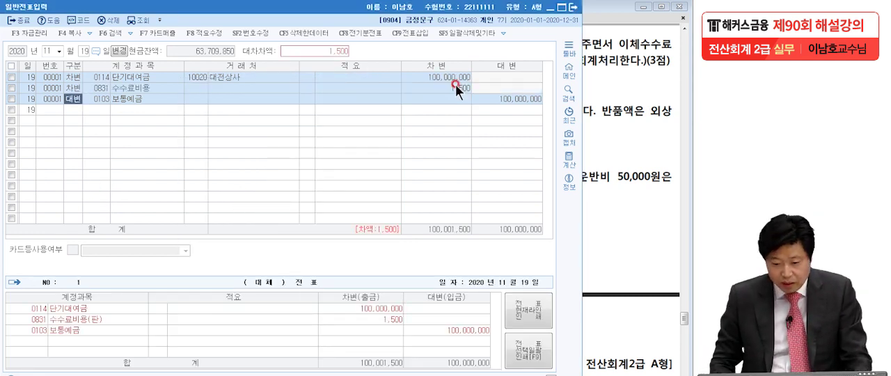
- Add a 대변 line for 0101 현금 to the November 19 entry, with the balancing credit of 1,500
{"action": "left_click", "coordinate": [617, 114]}
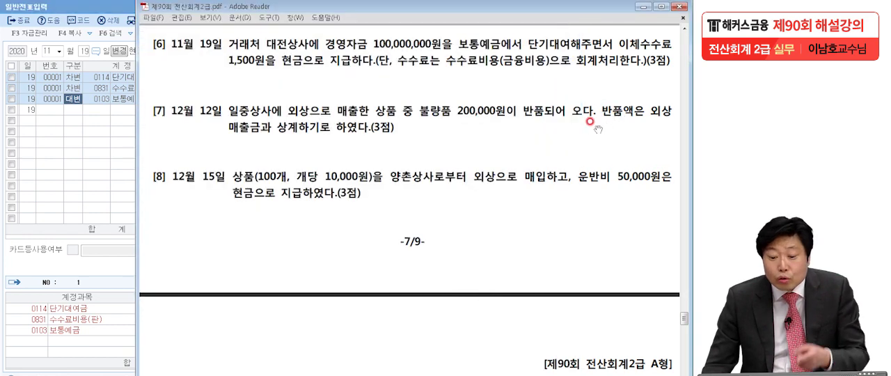
{"action": "left_click", "coordinate": [80, 105]}
{"action": "left_click", "coordinate": [80, 106]}
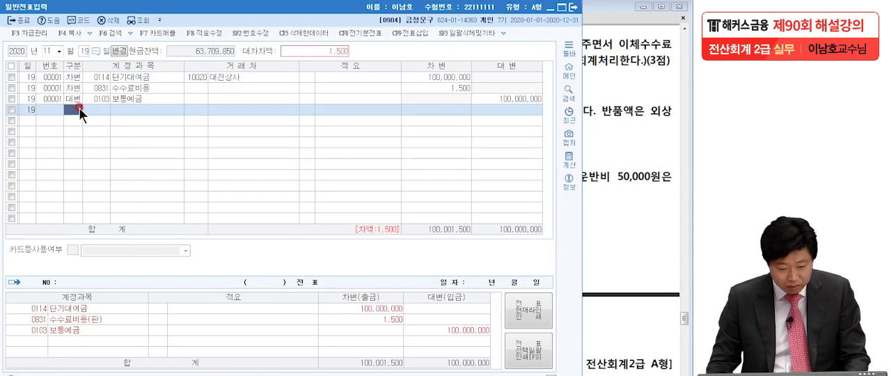
{"action": "type", "text": "현금"}
{"action": "key", "text": "Return"}
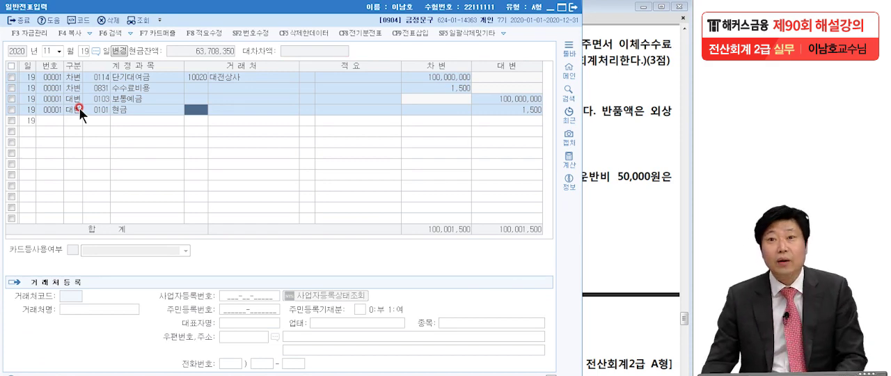
- Read problem [7] in the exam PDF for the December 12 sales return's customer, amount and settlement method
{"action": "left_click", "coordinate": [619, 187]}
{"action": "scroll", "coordinate": [568, 304], "scroll_direction": "down", "scroll_amount": 3}
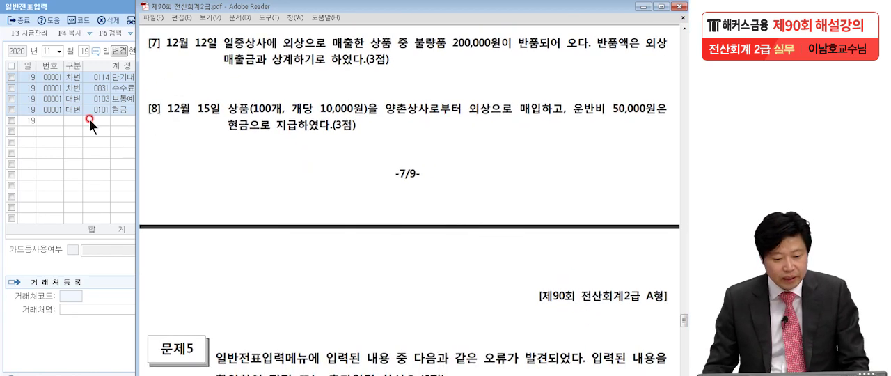
{"action": "left_click", "coordinate": [132, 90]}
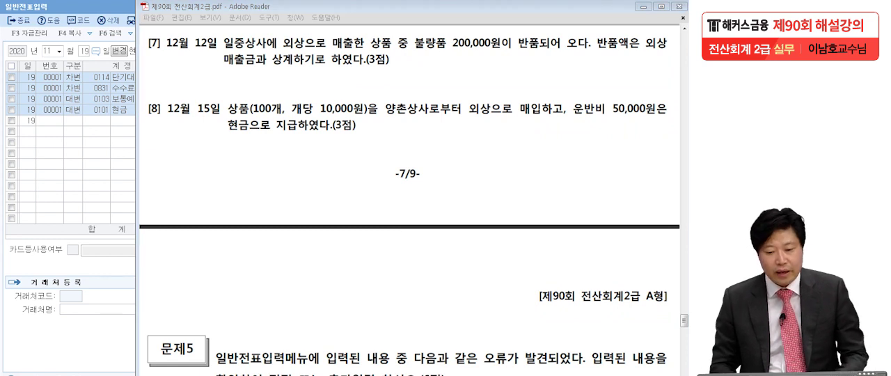
{"action": "left_click", "coordinate": [385, 40]}
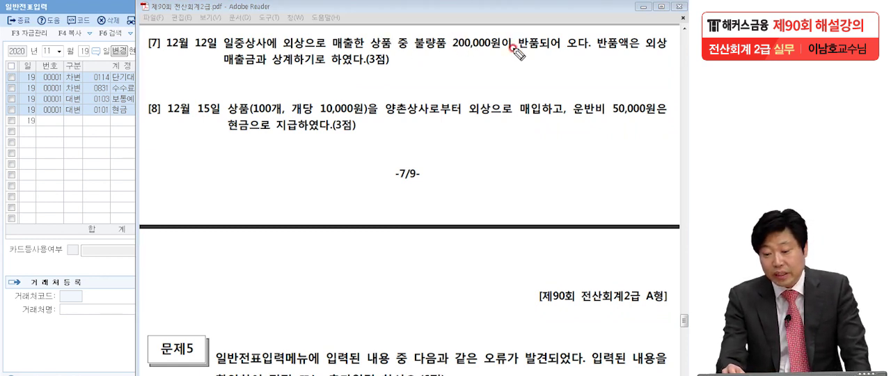
{"action": "left_click_drag", "start_coordinate": [506, 52], "coordinate": [507, 55]}
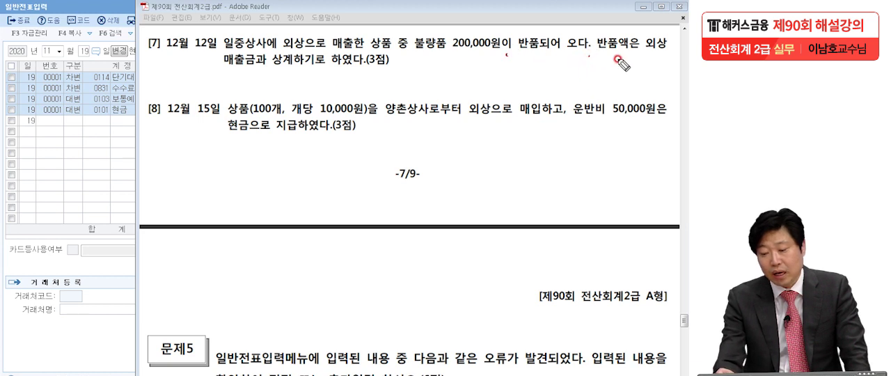
{"action": "left_click_drag", "start_coordinate": [274, 68], "coordinate": [367, 68]}
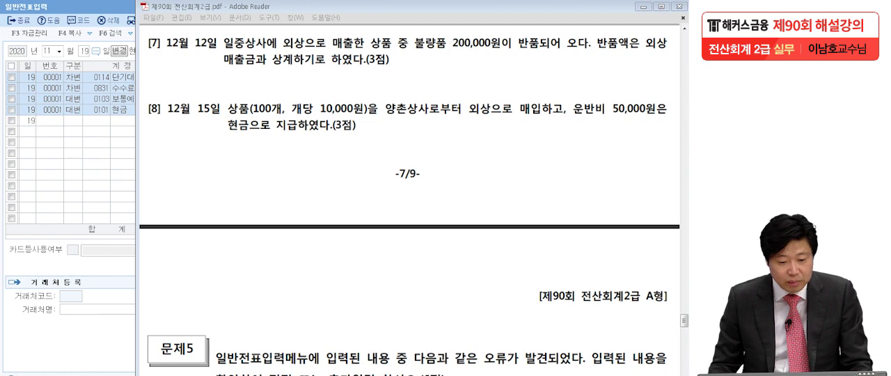
- Set the voucher date to December 12 and start a 대변 line with account 0108 외상매출금
{"action": "left_click", "coordinate": [73, 141]}
{"action": "left_click", "coordinate": [45, 51]}
{"action": "type", "text": "1212"}
{"action": "key", "text": "Return"}
{"action": "type", "text": "4"}
{"action": "key", "text": "Return"}
{"action": "type", "text": "외상매"}
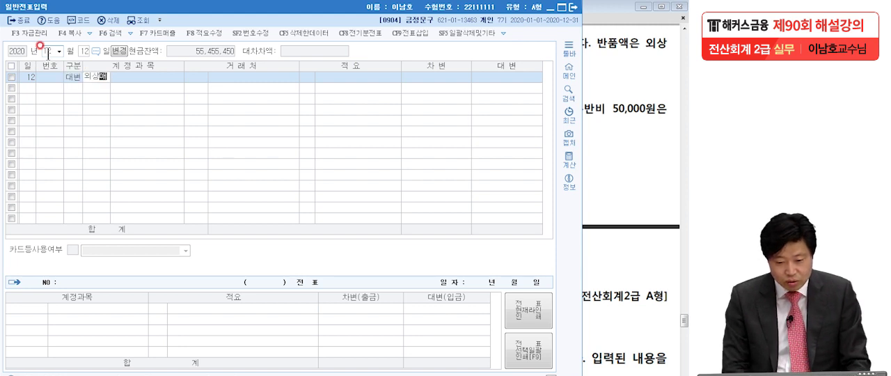
{"action": "key", "text": "Return"}
{"action": "key", "text": "Return"}
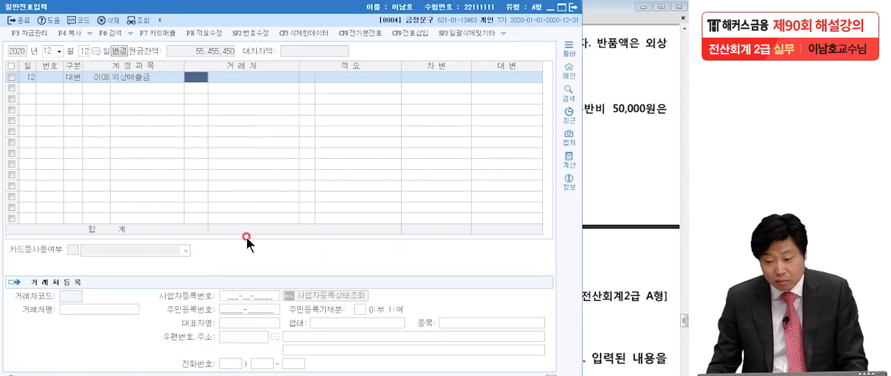
- Assign 일중상사 as the 거래처 of the 외상매출금 line and set its credit amount to 200,000
{"action": "left_click", "coordinate": [629, 164]}
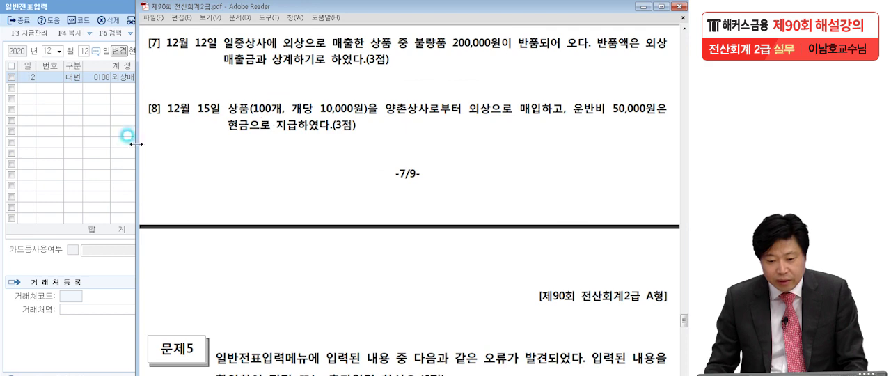
{"action": "left_click", "coordinate": [106, 149]}
{"action": "type", "text": "일중"}
{"action": "key", "text": "Return"}
{"action": "key", "text": "Return"}
{"action": "left_click", "coordinate": [630, 146]}
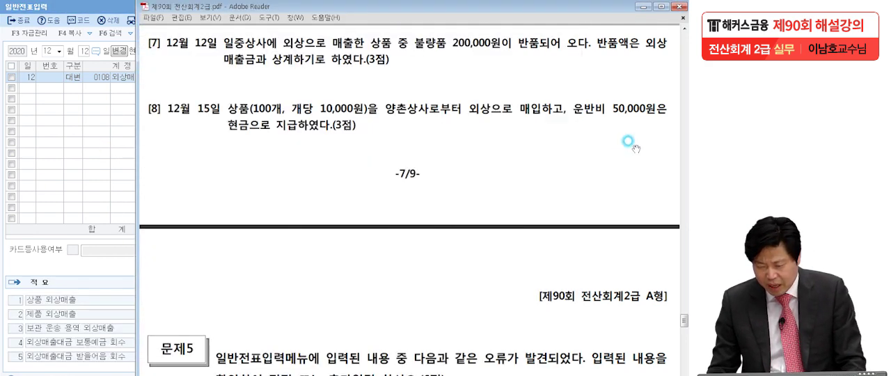
{"action": "left_click", "coordinate": [97, 178]}
{"action": "left_click", "coordinate": [503, 73]}
{"action": "type", "text": "200,000"}
{"action": "key", "text": "Return"}
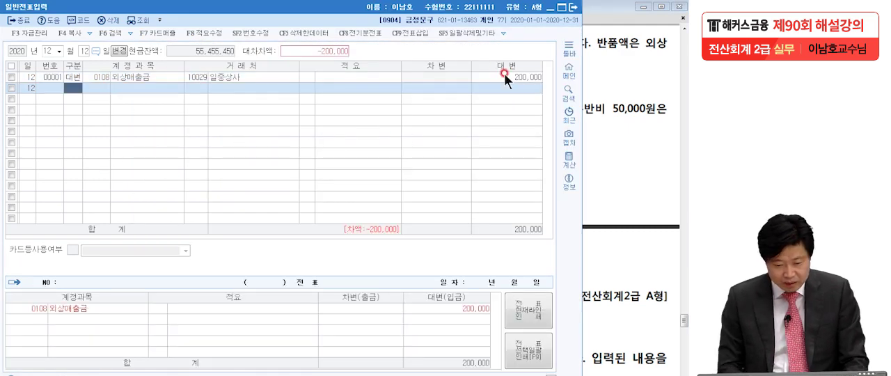
- Add a 차변 line for 0402 매출환입및에누리 (상품매출), keeping the balancing debit amount of 200,000
{"action": "type", "text": "3"}
{"action": "key", "text": "Return"}
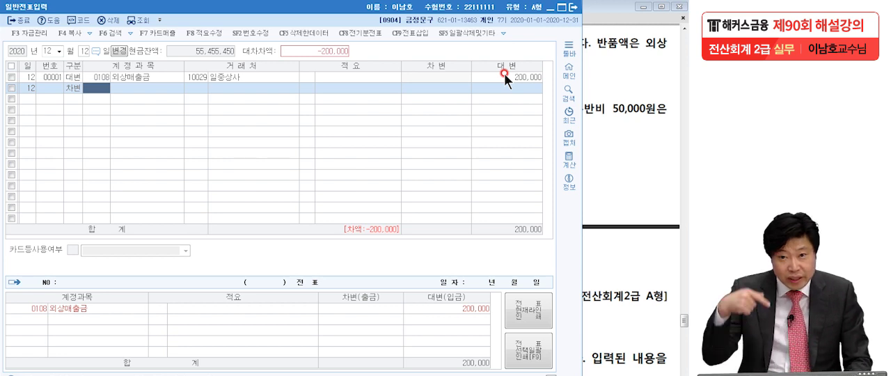
{"action": "type", "text": "매출환"}
{"action": "key", "text": "Return"}
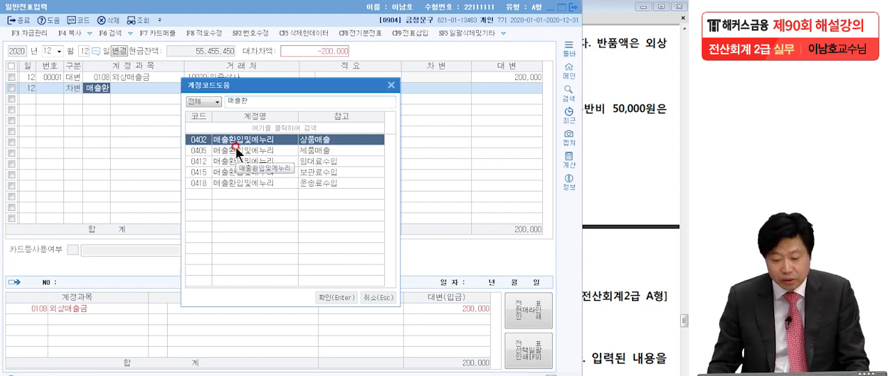
{"action": "key", "text": "Return"}
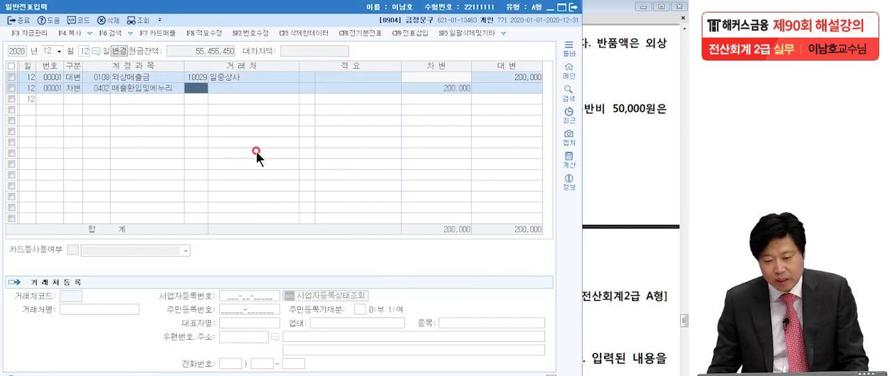
{"action": "left_click", "coordinate": [432, 80]}
{"action": "left_click", "coordinate": [441, 88]}
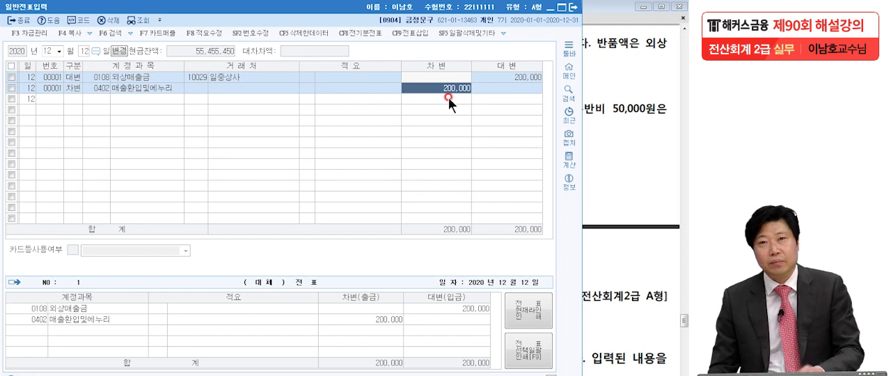
- Read problem [8] in the exam PDF, marking the supplier, credit purchase and cash-paid freight of the December 15 transaction
{"action": "left_click", "coordinate": [636, 134]}
{"action": "left_click_drag", "start_coordinate": [597, 207], "coordinate": [591, 149]}
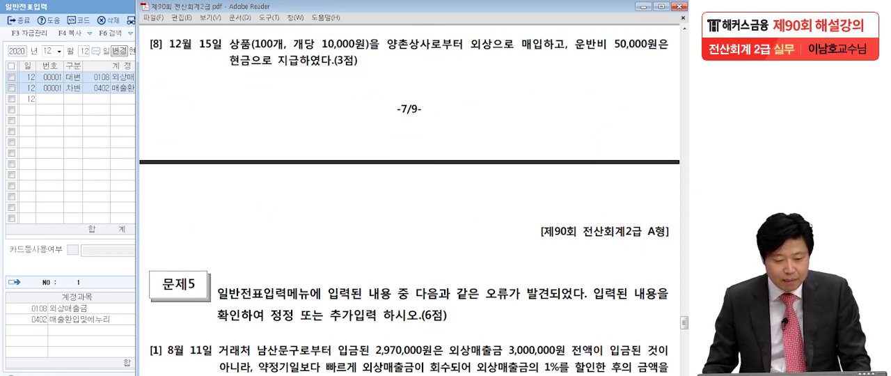
{"action": "key", "text": "ctrl+2"}
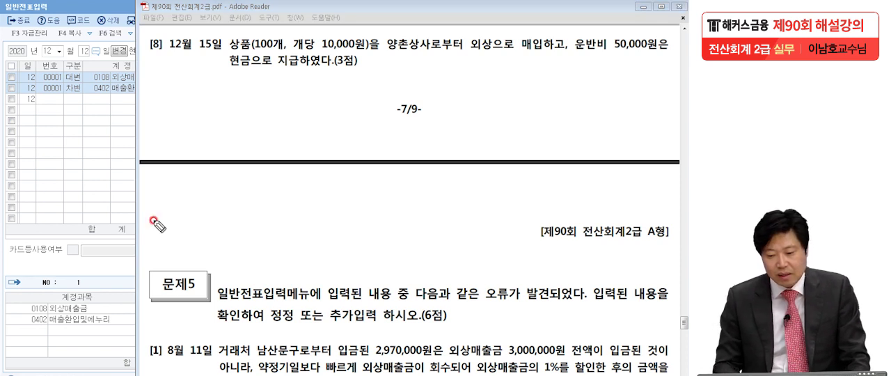
{"action": "left_click", "coordinate": [463, 54]}
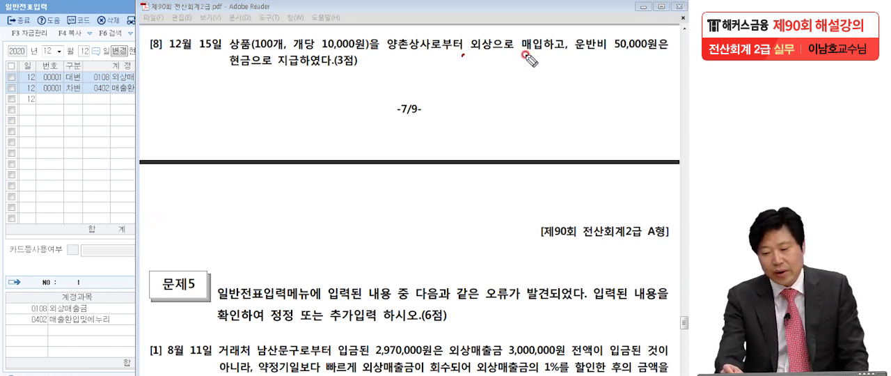
{"action": "left_click", "coordinate": [563, 57]}
{"action": "left_click", "coordinate": [659, 58]}
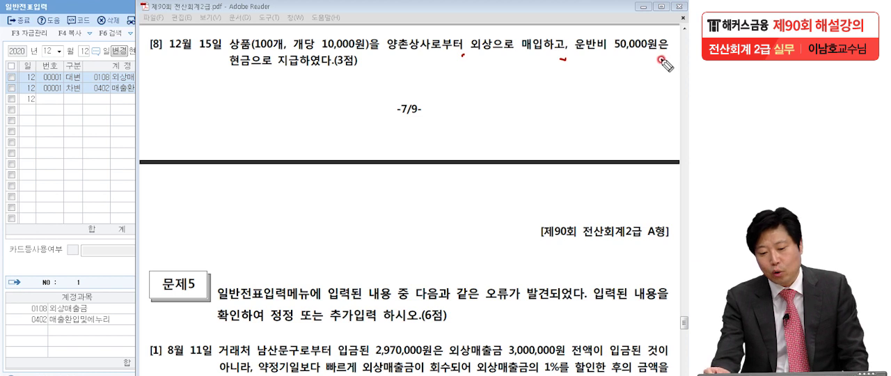
{"action": "left_click", "coordinate": [336, 80]}
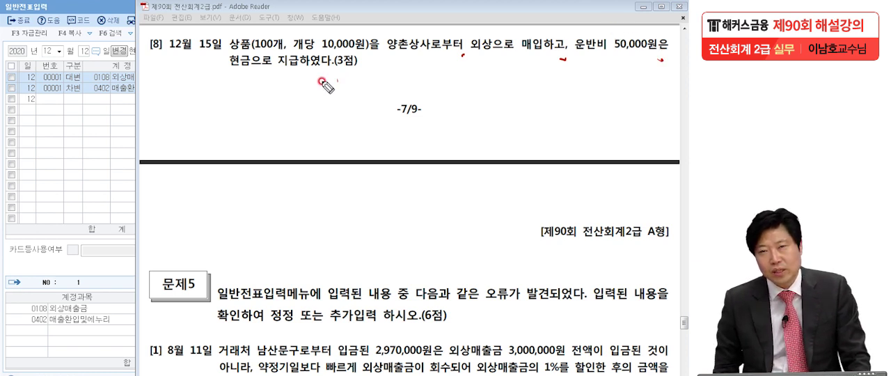
{"action": "mouse_move", "coordinate": [159, 60]}
{"action": "left_mouse_down"}
{"action": "mouse_move", "coordinate": [135, 57]}
{"action": "mouse_move", "coordinate": [158, 62]}
{"action": "mouse_move", "coordinate": [139, 68]}
{"action": "left_mouse_up"}
{"action": "mouse_move", "coordinate": [109, 27]}
{"action": "left_mouse_down"}
{"action": "mouse_move", "coordinate": [125, 51]}
{"action": "mouse_move", "coordinate": [115, 18]}
{"action": "left_mouse_up"}
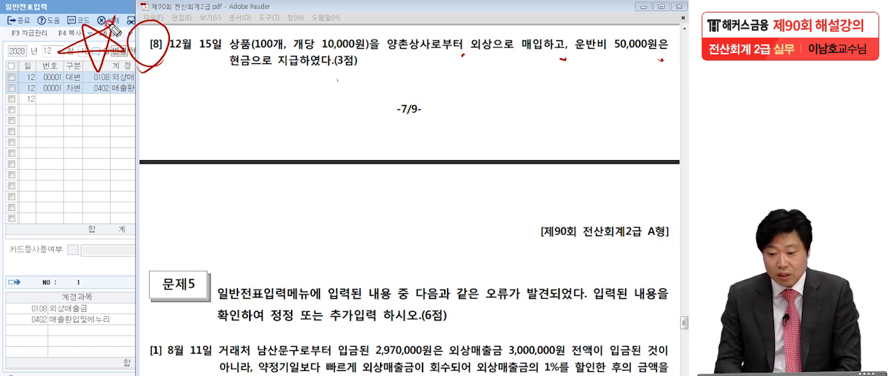
- Mark the goods, quantity and unit price, credit purchase and 50,000원 freight in problem [8] of the PDF, and clear the marks
{"action": "mouse_move", "coordinate": [235, 38]}
{"action": "left_mouse_down"}
{"action": "mouse_move", "coordinate": [255, 43]}
{"action": "mouse_move", "coordinate": [223, 46]}
{"action": "left_mouse_up"}
{"action": "left_click_drag", "start_coordinate": [464, 55], "coordinate": [500, 50]}
{"action": "mouse_move", "coordinate": [554, 39]}
{"action": "left_mouse_down"}
{"action": "mouse_move", "coordinate": [520, 31]}
{"action": "mouse_move", "coordinate": [661, 61]}
{"action": "left_mouse_up"}
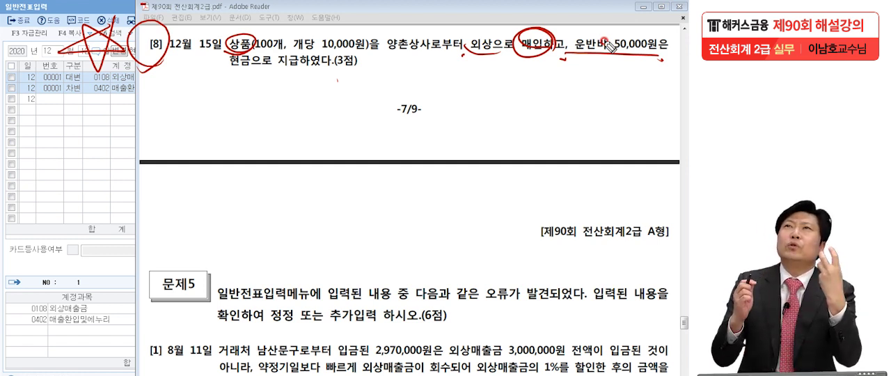
{"action": "mouse_move", "coordinate": [579, 47]}
{"action": "left_mouse_down"}
{"action": "mouse_move", "coordinate": [607, 50]}
{"action": "mouse_move", "coordinate": [611, 36]}
{"action": "mouse_move", "coordinate": [616, 54]}
{"action": "left_mouse_up"}
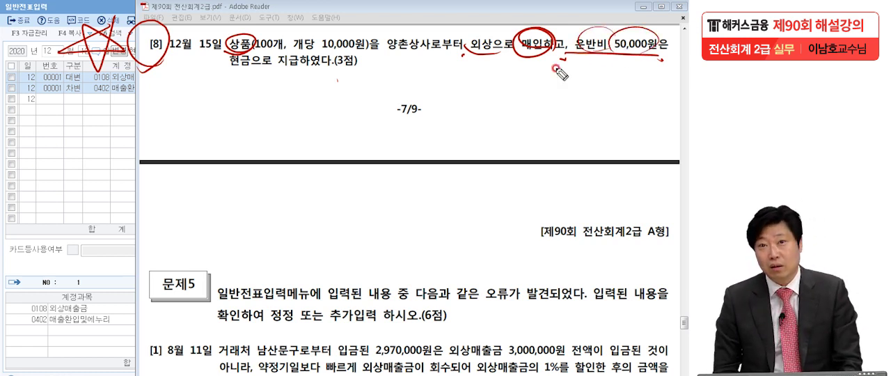
{"action": "left_click_drag", "start_coordinate": [558, 61], "coordinate": [654, 60]}
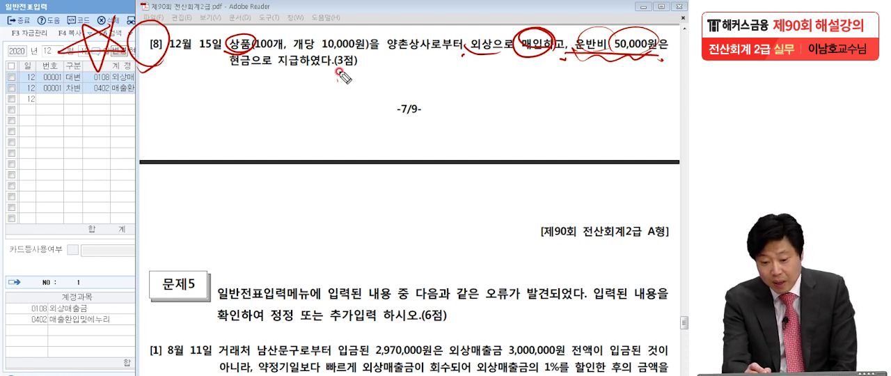
{"action": "left_click_drag", "start_coordinate": [268, 54], "coordinate": [368, 50]}
{"action": "left_click_drag", "start_coordinate": [608, 59], "coordinate": [649, 69]}
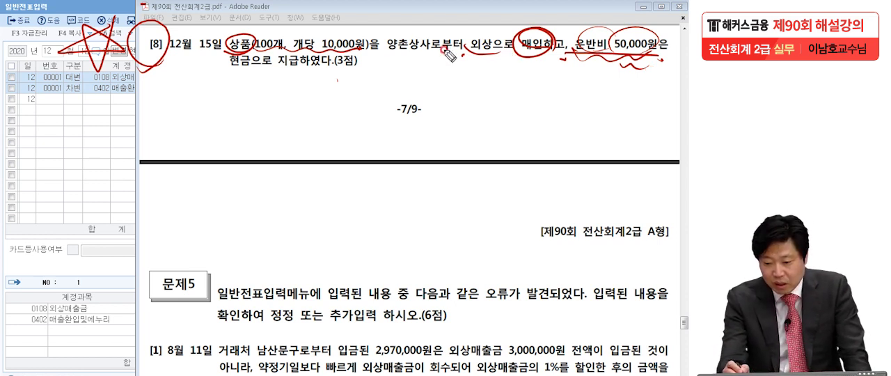
{"action": "left_click_drag", "start_coordinate": [470, 56], "coordinate": [547, 57]}
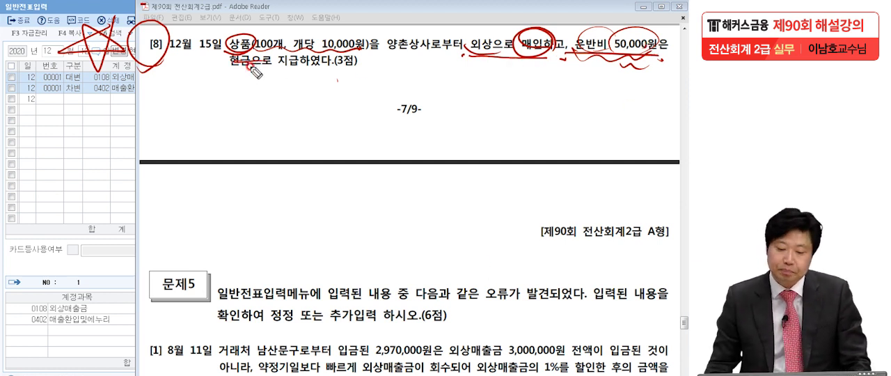
{"action": "key", "text": "Escape"}
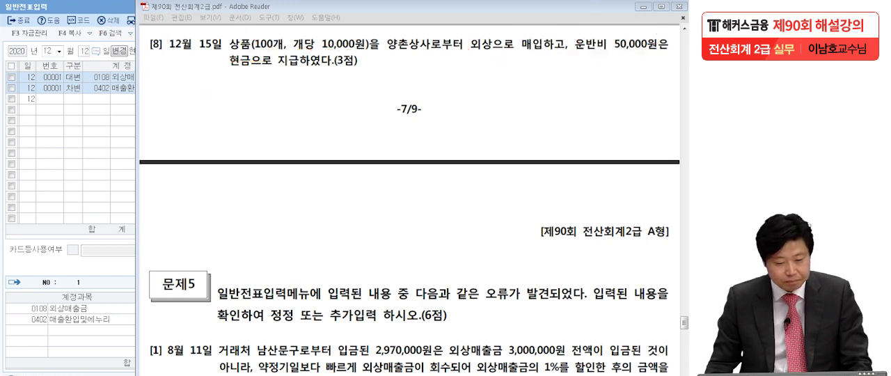
- Set the voucher date to December 15 in 일반전표입력 and start a 대변 line with account 0251 외상매입금
{"action": "left_click", "coordinate": [84, 141]}
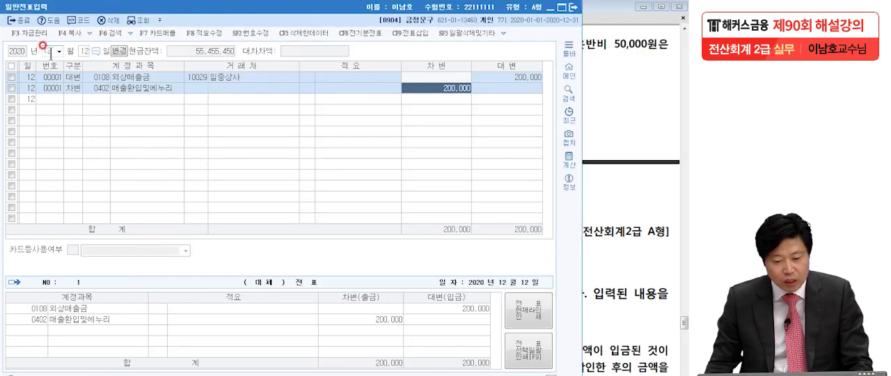
{"action": "left_click", "coordinate": [84, 52]}
{"action": "type", "text": "15"}
{"action": "key", "text": "Return"}
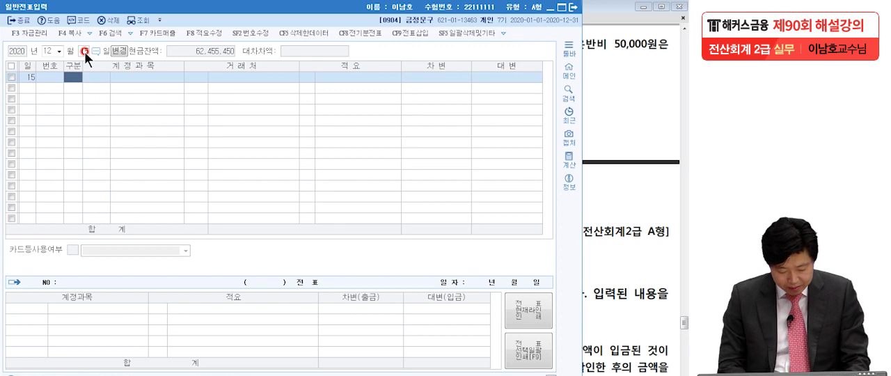
{"action": "type", "text": "4욋상매"}
{"action": "key", "text": "Return"}
{"action": "type", "text": "입"}
{"action": "key", "text": "Return"}
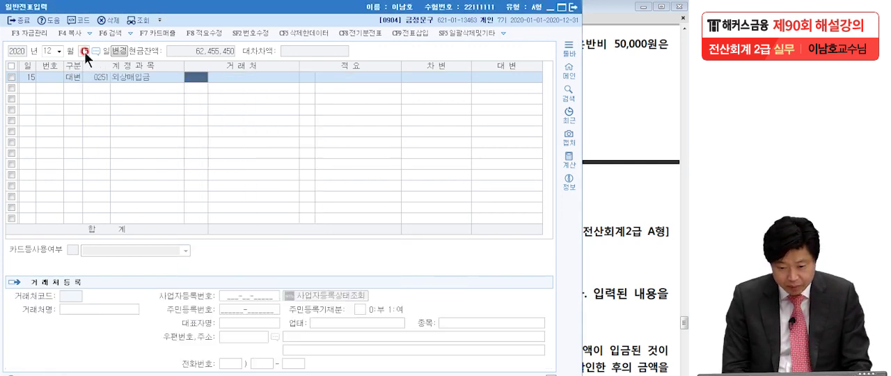
- Assign 양촌상사 as the 거래처 of the 외상매입금 line and set its credit amount to 1,000,000
{"action": "left_click", "coordinate": [598, 100]}
{"action": "left_click", "coordinate": [83, 159]}
{"action": "type", "text": "양촌ㅅ"}
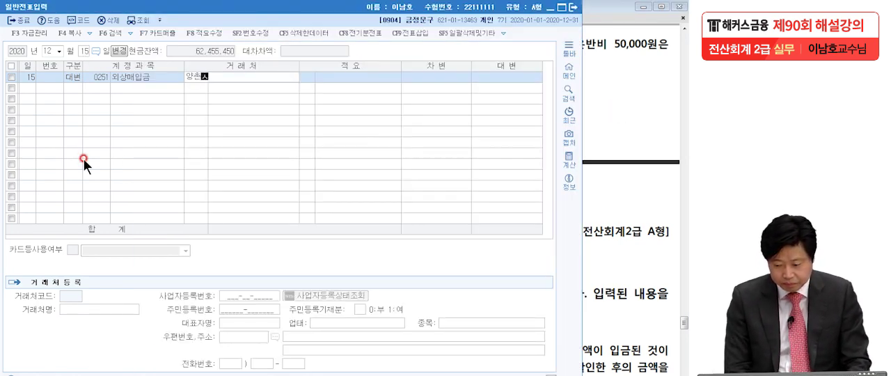
{"action": "key", "text": "Return"}
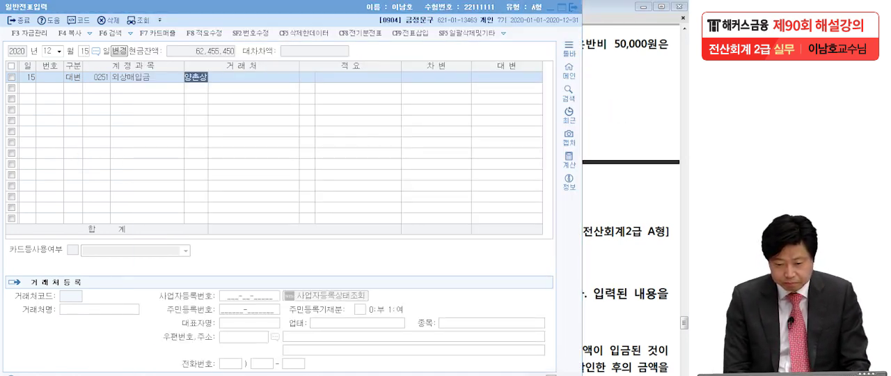
{"action": "key", "text": "Return"}
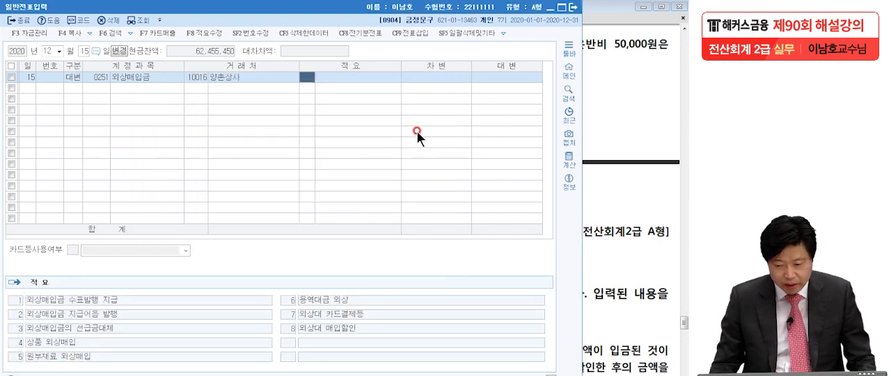
{"action": "left_click", "coordinate": [423, 78]}
{"action": "type", "text": "1000000"}
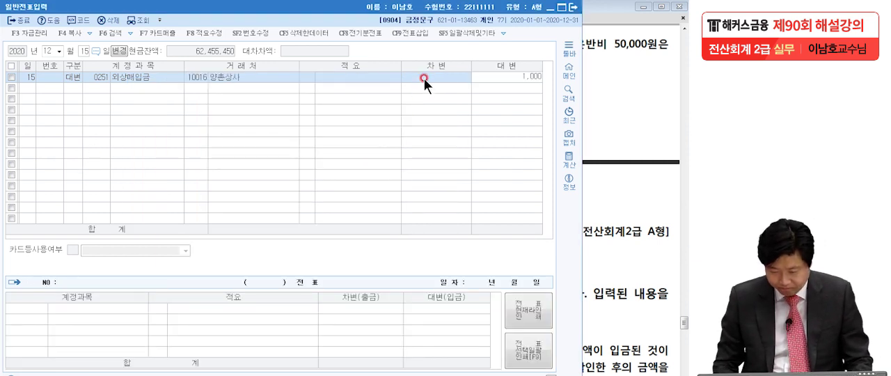
{"action": "key", "text": "Return"}
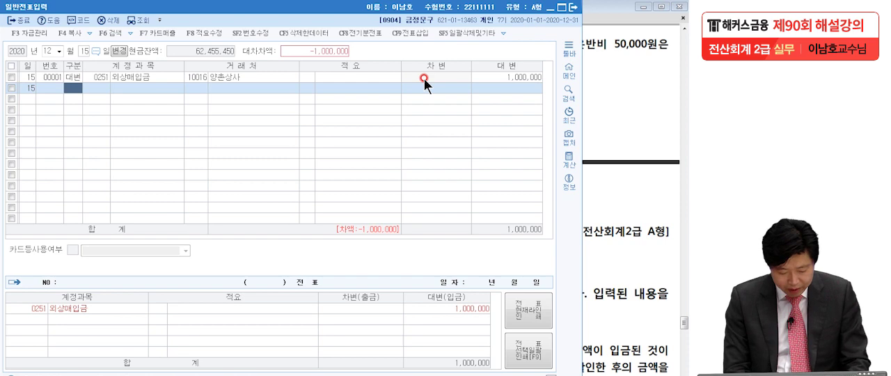
- Add a 대변 line for 0101 현금 with a credit amount of 50,000 for the freight
{"action": "type", "text": "4"}
{"action": "key", "text": "Return"}
{"action": "type", "text": "101"}
{"action": "key", "text": "Return"}
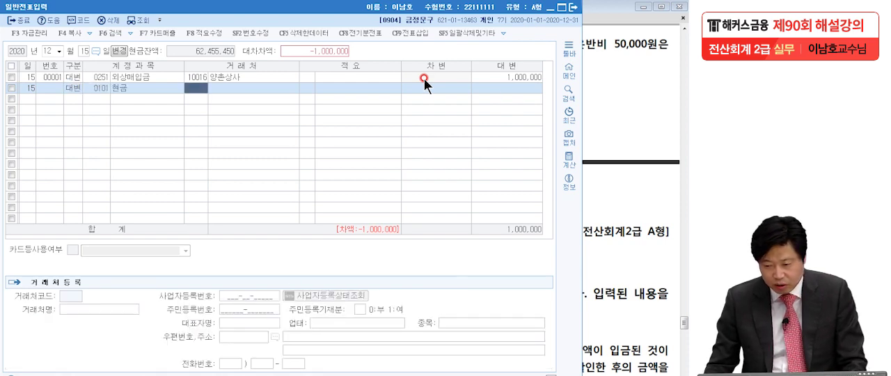
{"action": "left_click", "coordinate": [597, 89]}
{"action": "left_click", "coordinate": [51, 158]}
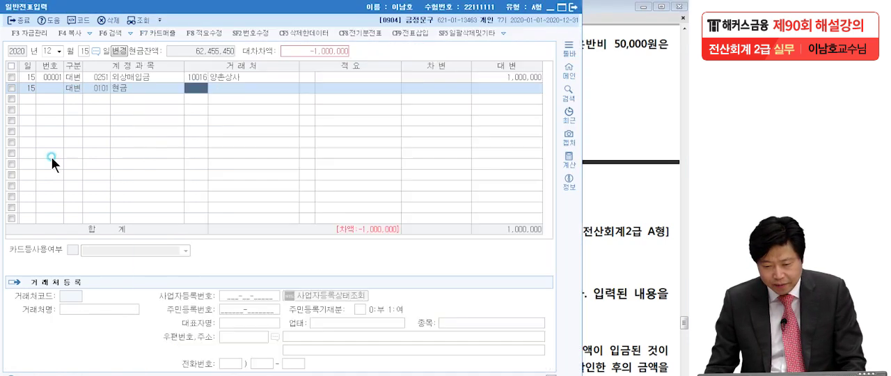
{"action": "left_click", "coordinate": [533, 89]}
{"action": "type", "text": "500000"}
{"action": "key", "text": "Return"}
- Add a 차변 line for 0146 상품, keeping the balancing debit amount of 1,050,000
{"action": "type", "text": "3"}
{"action": "key", "text": "Return"}
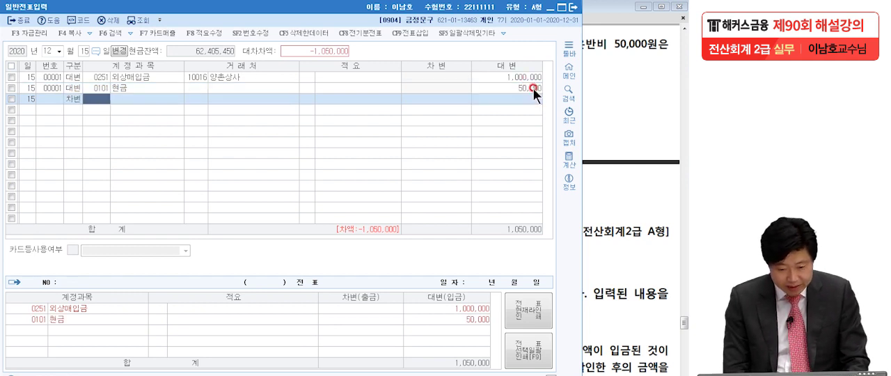
{"action": "type", "text": "146"}
{"action": "key", "text": "Return"}
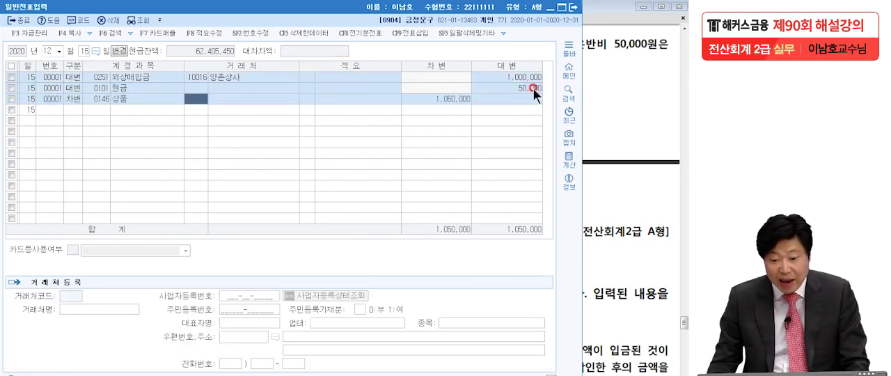
{"action": "left_click", "coordinate": [451, 97]}
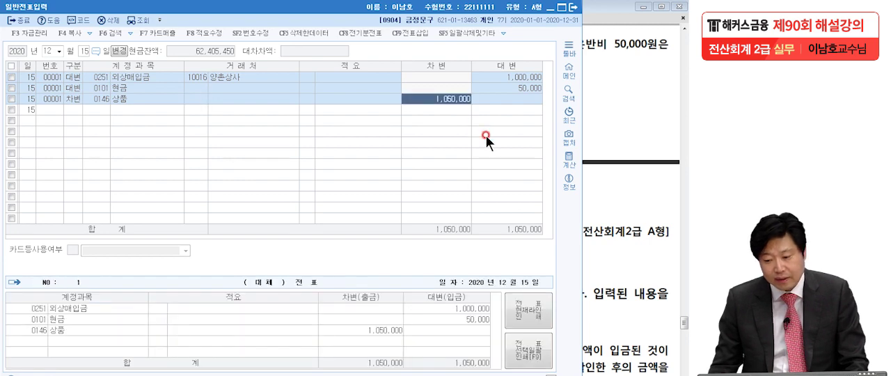
- Find problem [1] of 문제5 in the exam PDF, underline its August 11 date and clear the mark
{"action": "left_click", "coordinate": [629, 185]}
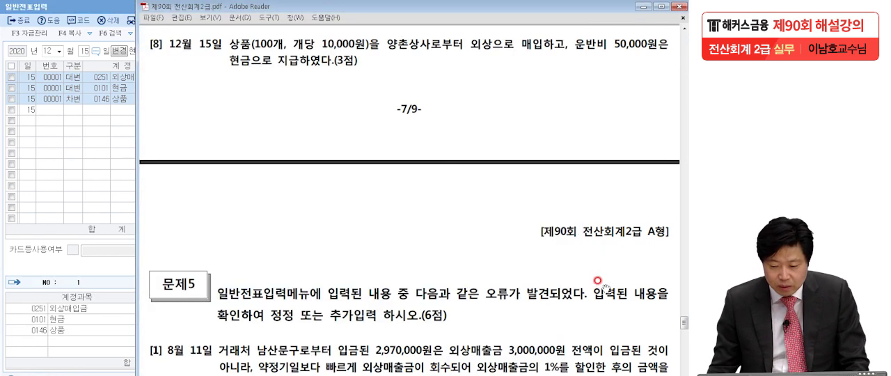
{"action": "scroll", "coordinate": [600, 282], "scroll_direction": "down", "scroll_amount": 5}
{"action": "scroll", "coordinate": [591, 105], "scroll_direction": "down", "scroll_amount": 2}
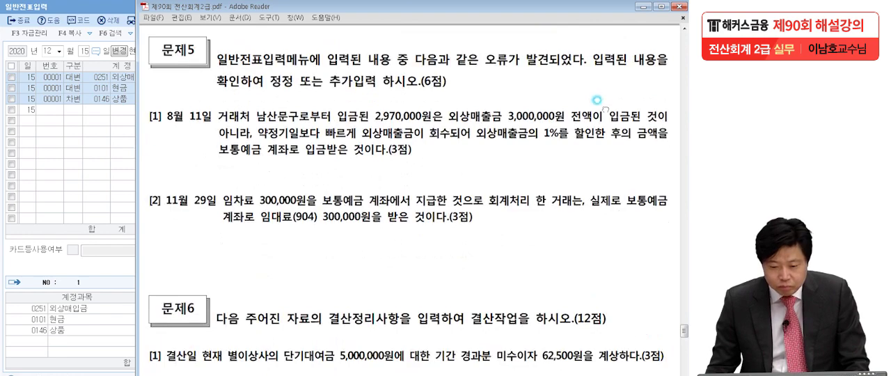
{"action": "left_click", "coordinate": [583, 141]}
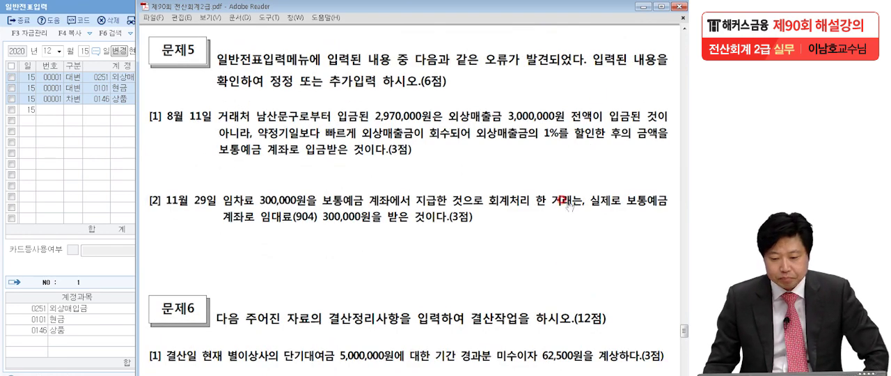
{"action": "scroll", "coordinate": [564, 194], "scroll_direction": "down", "scroll_amount": 3}
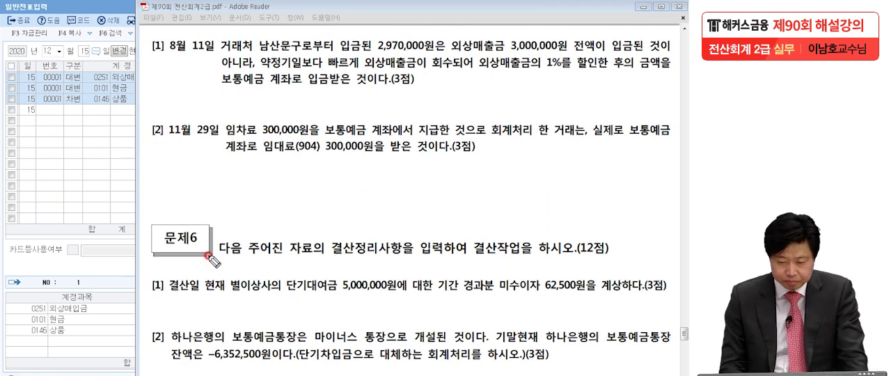
{"action": "left_click_drag", "start_coordinate": [157, 53], "coordinate": [220, 47]}
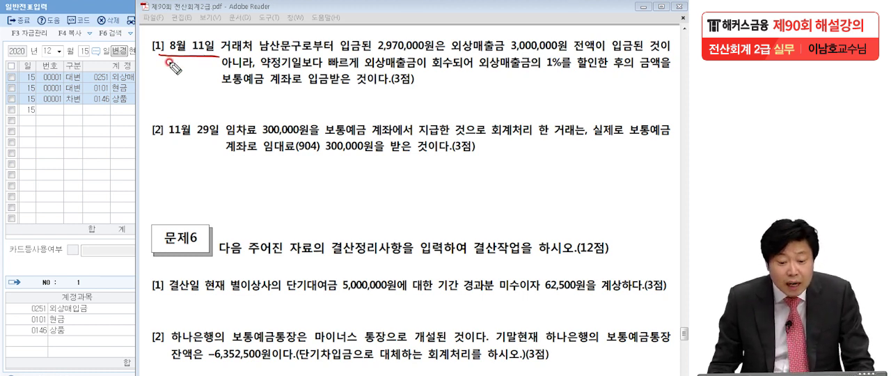
{"action": "key", "text": "Escape"}
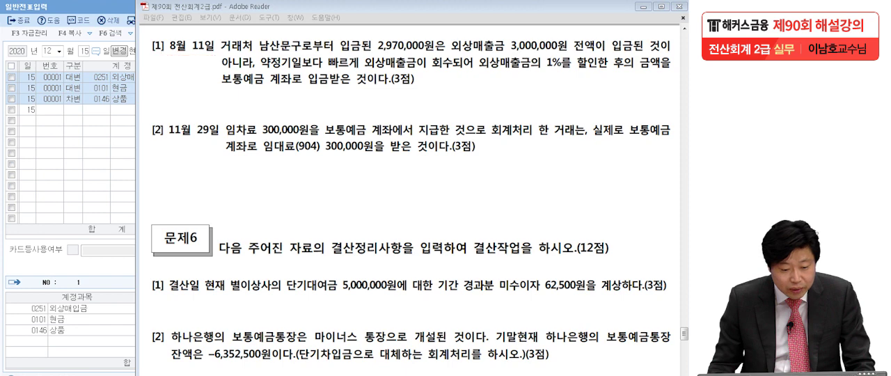
- Open the August 11 voucher in 일반전표입력 and check its 보통예금 and 외상매출금 lines
{"action": "left_click", "coordinate": [37, 128]}
{"action": "left_click", "coordinate": [46, 53]}
{"action": "type", "text": "0811"}
{"action": "key", "text": "Return"}
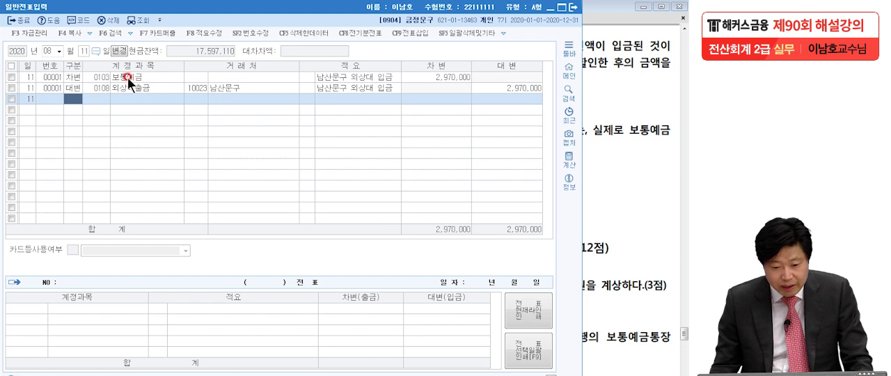
{"action": "left_click", "coordinate": [127, 77]}
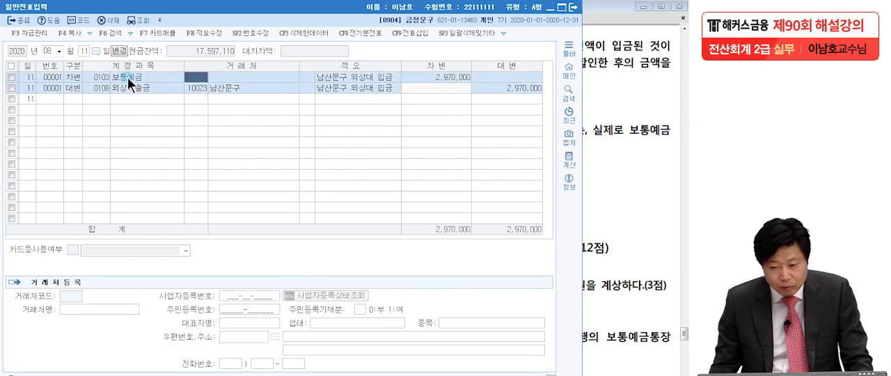
{"action": "left_click", "coordinate": [443, 77]}
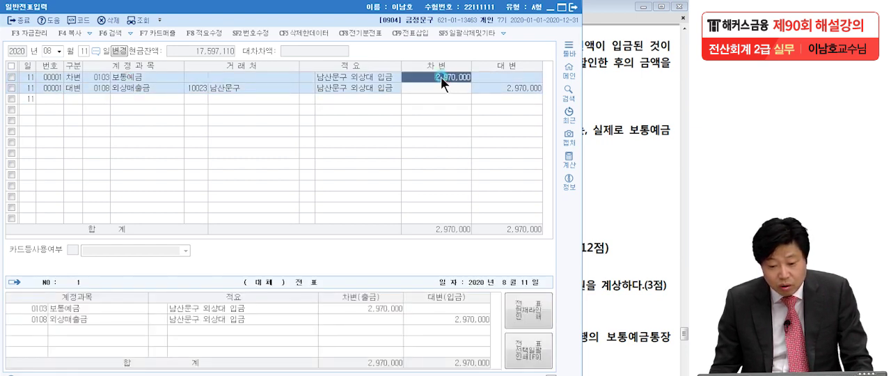
{"action": "left_click", "coordinate": [128, 88]}
{"action": "left_click", "coordinate": [518, 88]}
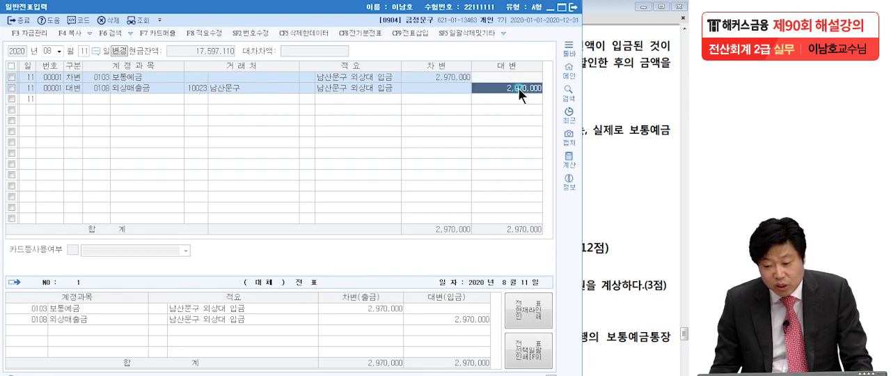
- Read problem [1] of 문제5 in the PDF, marking the early collection, the 1% discount and the deposit to the 보통예금 계좌
{"action": "left_click", "coordinate": [590, 117]}
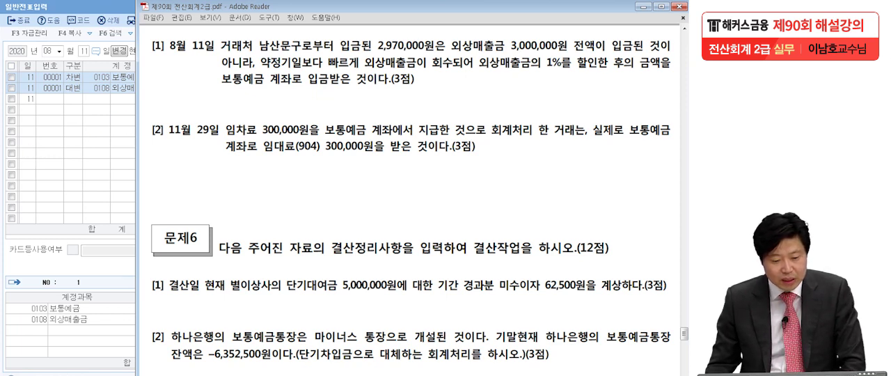
{"action": "left_click", "coordinate": [38, 209]}
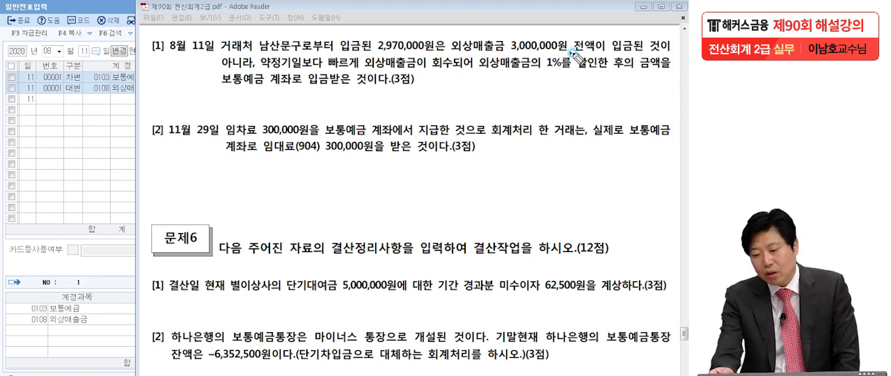
{"action": "left_click", "coordinate": [605, 51]}
{"action": "left_click_drag", "start_coordinate": [548, 66], "coordinate": [550, 67]}
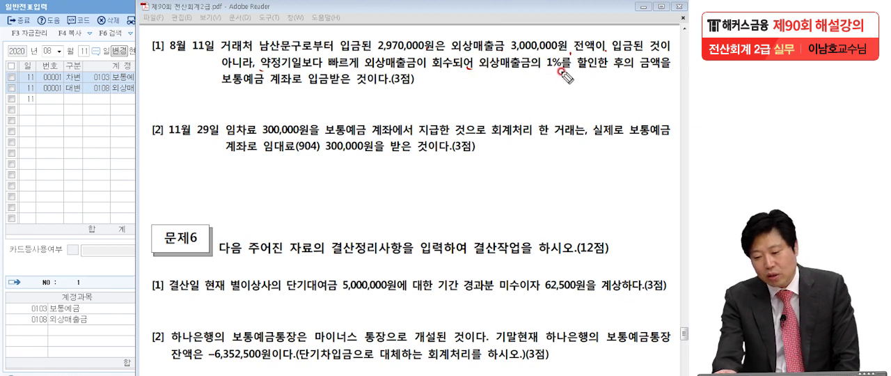
{"action": "left_click_drag", "start_coordinate": [544, 74], "coordinate": [558, 73]}
{"action": "left_click", "coordinate": [614, 73]}
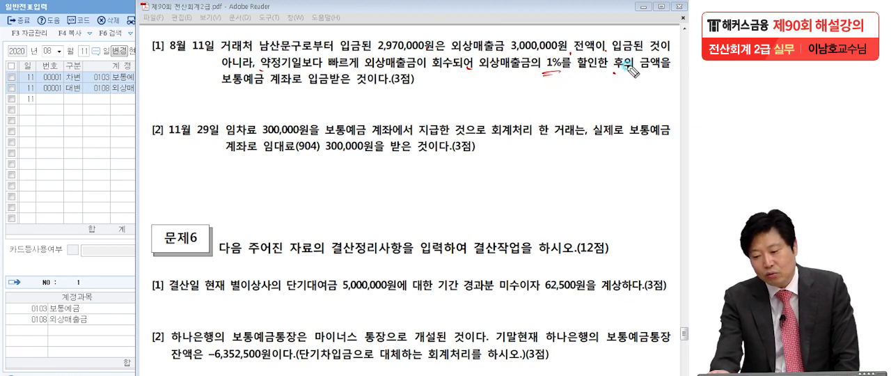
{"action": "left_click_drag", "start_coordinate": [227, 89], "coordinate": [313, 84]}
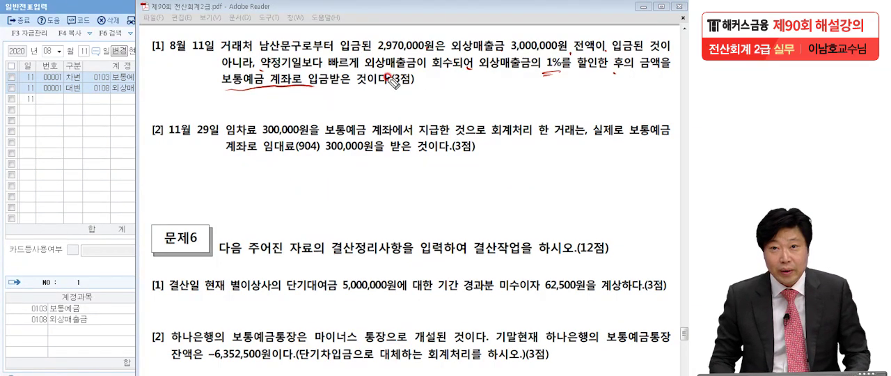
- Handwrite the corrected entry over the PDF: 대변 외상매출금 3,000,000, 차변 보통예금 2,970,000 and a second debit of 30,000
{"action": "mouse_move", "coordinate": [450, 156]}
{"action": "left_mouse_down"}
{"action": "mouse_move", "coordinate": [447, 184]}
{"action": "mouse_move", "coordinate": [486, 178]}
{"action": "left_mouse_up"}
{"action": "mouse_move", "coordinate": [493, 154]}
{"action": "left_mouse_down"}
{"action": "mouse_move", "coordinate": [498, 170]}
{"action": "mouse_move", "coordinate": [536, 174]}
{"action": "mouse_move", "coordinate": [563, 150]}
{"action": "mouse_move", "coordinate": [588, 184]}
{"action": "mouse_move", "coordinate": [595, 166]}
{"action": "mouse_move", "coordinate": [604, 183]}
{"action": "left_mouse_up"}
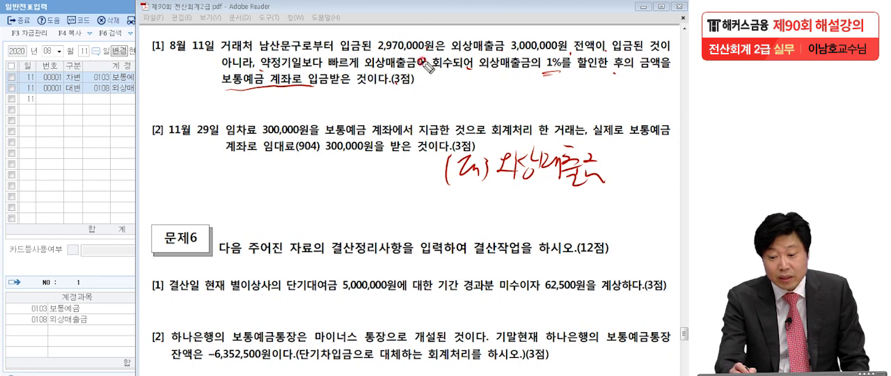
{"action": "mouse_move", "coordinate": [610, 159]}
{"action": "left_mouse_down"}
{"action": "mouse_move", "coordinate": [623, 165]}
{"action": "mouse_move", "coordinate": [614, 180]}
{"action": "mouse_move", "coordinate": [633, 167]}
{"action": "mouse_move", "coordinate": [672, 164]}
{"action": "left_mouse_up"}
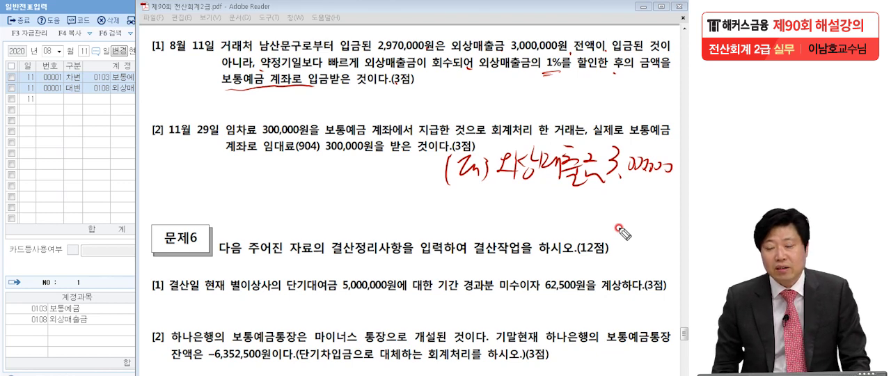
{"action": "mouse_move", "coordinate": [64, 149]}
{"action": "left_mouse_down"}
{"action": "mouse_move", "coordinate": [76, 168]}
{"action": "mouse_move", "coordinate": [106, 180]}
{"action": "left_mouse_up"}
{"action": "left_click_drag", "start_coordinate": [105, 153], "coordinate": [110, 188]}
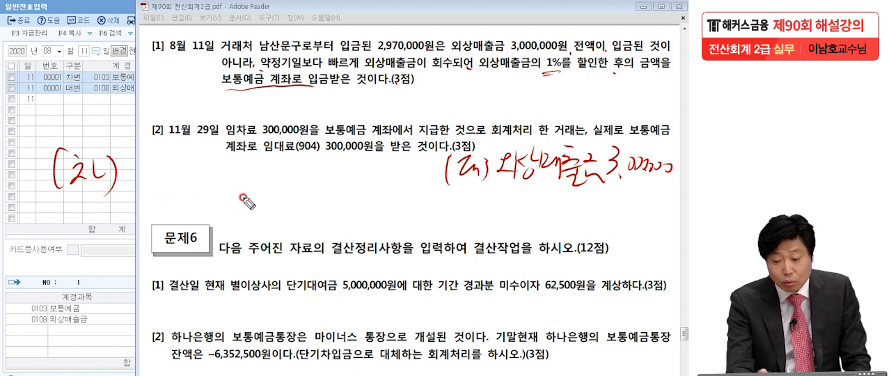
{"action": "mouse_move", "coordinate": [132, 149]}
{"action": "left_mouse_down"}
{"action": "mouse_move", "coordinate": [154, 171]}
{"action": "mouse_move", "coordinate": [178, 163]}
{"action": "mouse_move", "coordinate": [192, 177]}
{"action": "mouse_move", "coordinate": [193, 159]}
{"action": "mouse_move", "coordinate": [224, 167]}
{"action": "mouse_move", "coordinate": [247, 155]}
{"action": "mouse_move", "coordinate": [243, 178]}
{"action": "mouse_move", "coordinate": [356, 167]}
{"action": "left_mouse_up"}
{"action": "left_click_drag", "start_coordinate": [340, 201], "coordinate": [411, 204]}
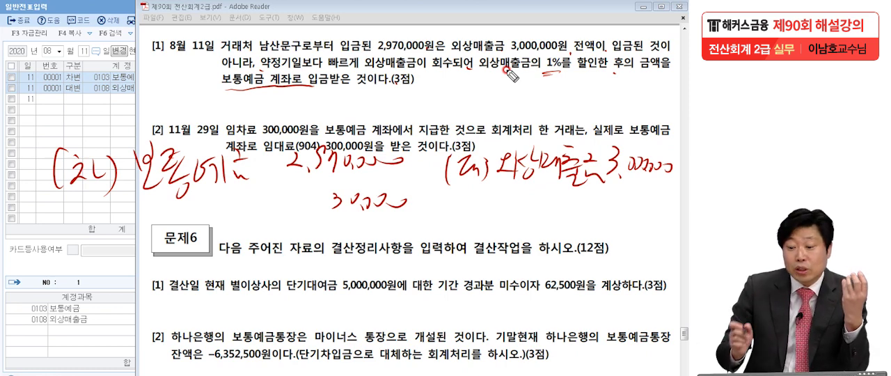
- Underline the 1% discount, label the 30,000 debit as 매출할인, underscore the handwritten entry and clear the marks
{"action": "left_click_drag", "start_coordinate": [543, 73], "coordinate": [559, 72]}
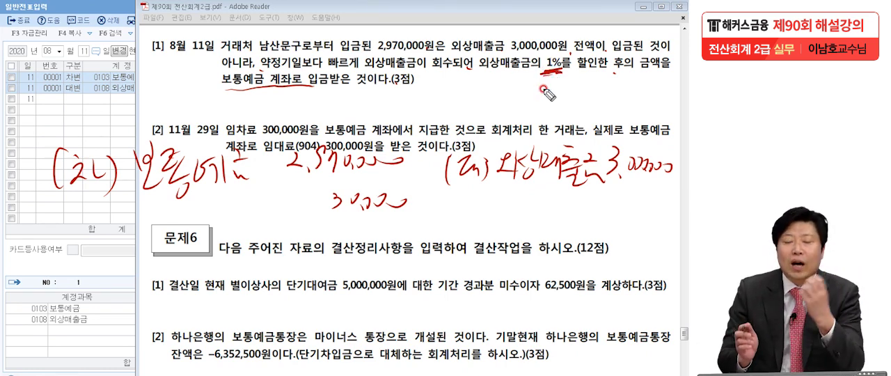
{"action": "mouse_move", "coordinate": [143, 200]}
{"action": "left_mouse_down"}
{"action": "mouse_move", "coordinate": [157, 227]}
{"action": "mouse_move", "coordinate": [184, 231]}
{"action": "mouse_move", "coordinate": [189, 208]}
{"action": "mouse_move", "coordinate": [202, 231]}
{"action": "mouse_move", "coordinate": [217, 209]}
{"action": "mouse_move", "coordinate": [231, 224]}
{"action": "mouse_move", "coordinate": [262, 208]}
{"action": "mouse_move", "coordinate": [269, 230]}
{"action": "mouse_move", "coordinate": [295, 220]}
{"action": "left_mouse_up"}
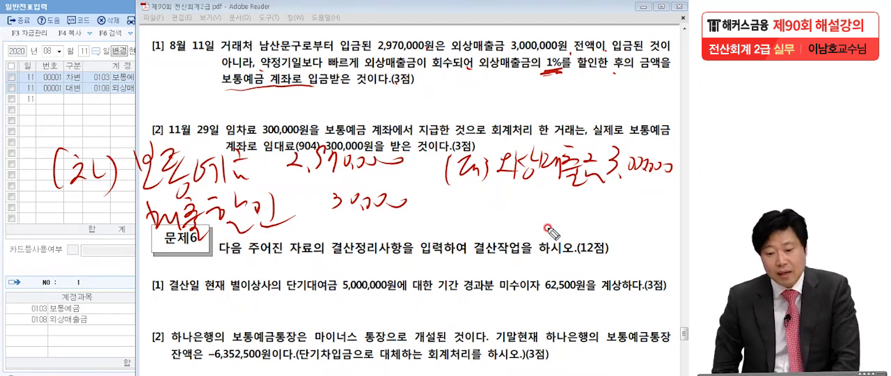
{"action": "left_click_drag", "start_coordinate": [153, 256], "coordinate": [429, 227]}
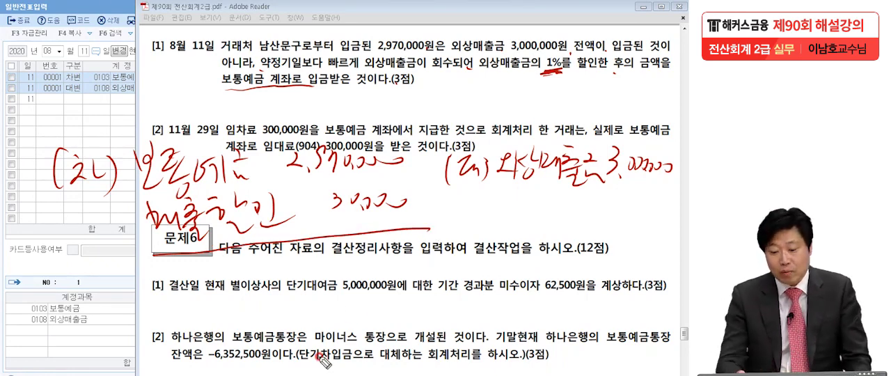
{"action": "left_click_drag", "start_coordinate": [148, 255], "coordinate": [423, 220]}
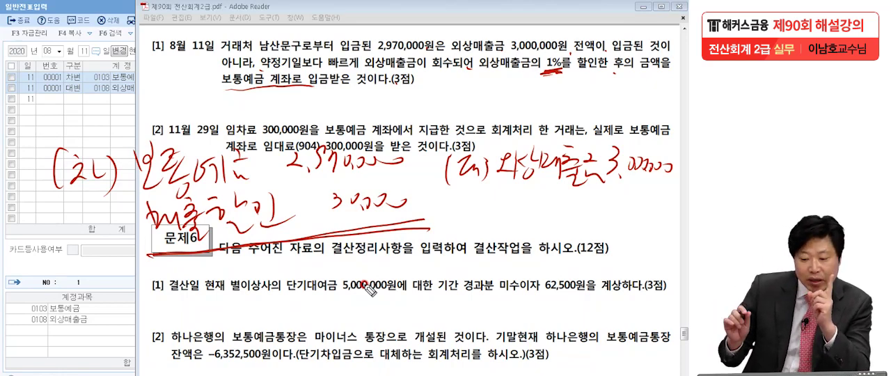
{"action": "left_click_drag", "start_coordinate": [296, 219], "coordinate": [290, 232]}
{"action": "left_click_drag", "start_coordinate": [397, 202], "coordinate": [405, 203]}
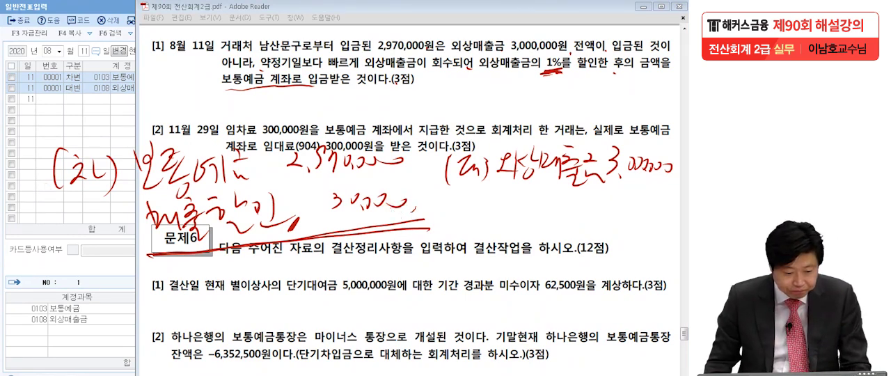
{"action": "key", "text": "Escape"}
- Set the credit amount of the 외상매출금 line in the August 11 voucher to 3,000,000
{"action": "left_click", "coordinate": [81, 176]}
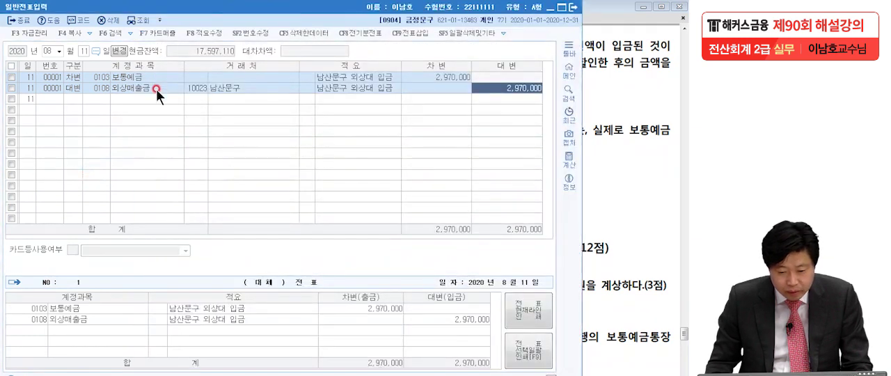
{"action": "left_click", "coordinate": [156, 89]}
{"action": "left_click", "coordinate": [509, 89]}
{"action": "key", "text": "BackSpace"}
{"action": "type", "text": "3,000,000"}
{"action": "key", "text": "Return"}
- Insert a 차변 line above the 외상매출금 line for 0403 매출할인 of 상품매출, keeping the balancing debit of 30,000
{"action": "left_click", "coordinate": [78, 88]}
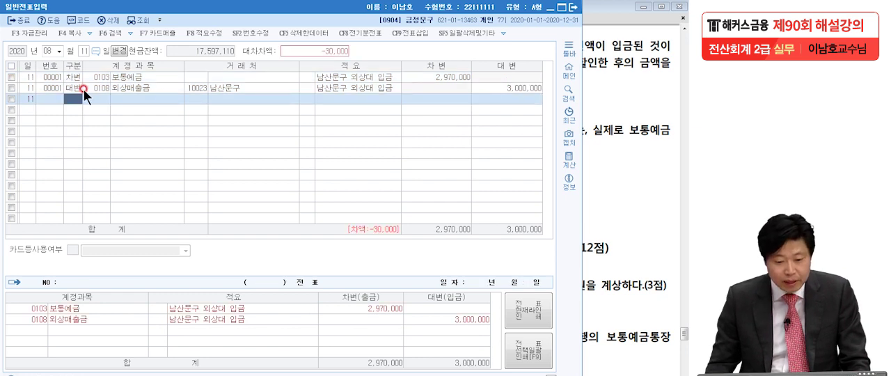
{"action": "left_click", "coordinate": [405, 33]}
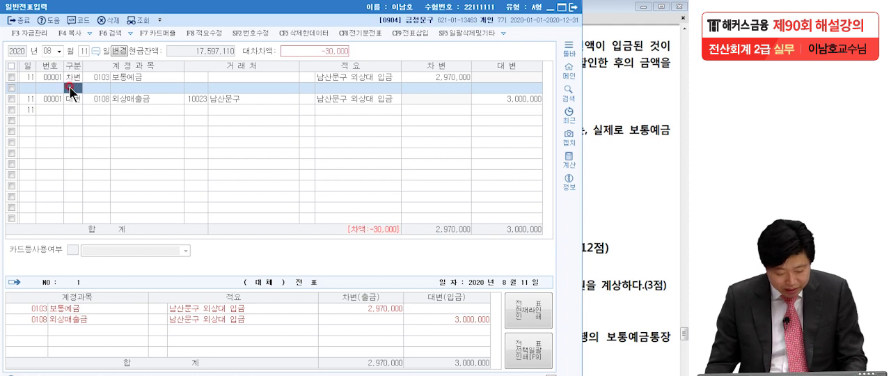
{"action": "type", "text": "3"}
{"action": "key", "text": "Return"}
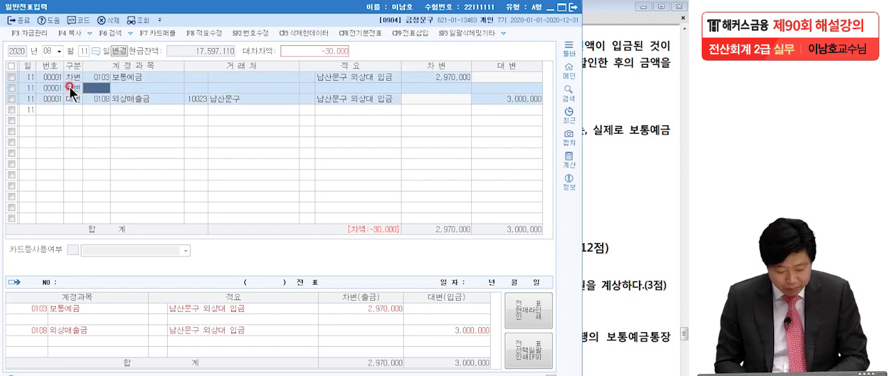
{"action": "type", "text": "매출"}
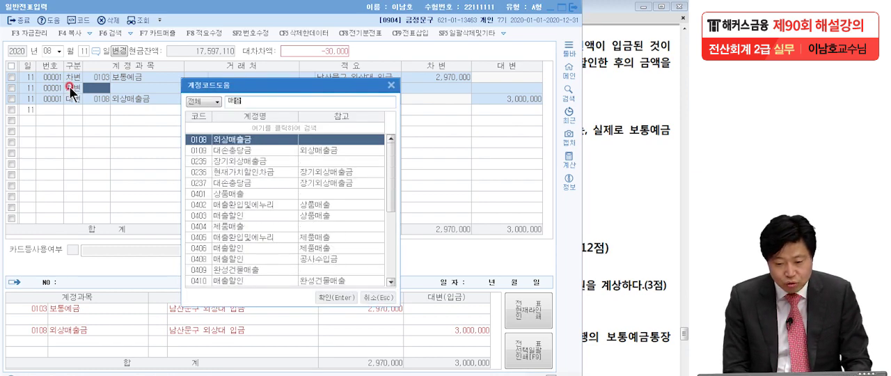
{"action": "type", "text": "할인"}
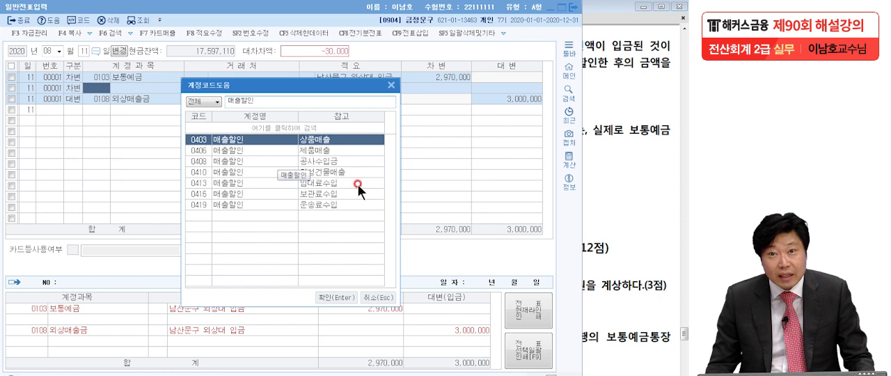
{"action": "double_click", "coordinate": [320, 139]}
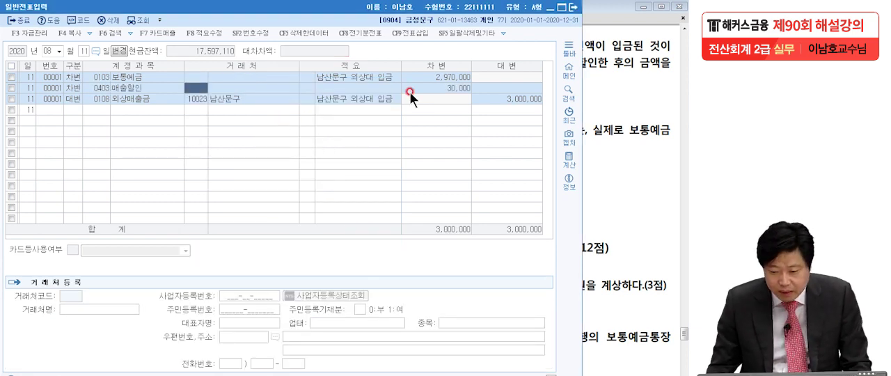
- Check the 매출할인 line's debit amount and its 적요 alongside the 보통예금 line's 적요
{"action": "left_click", "coordinate": [469, 88]}
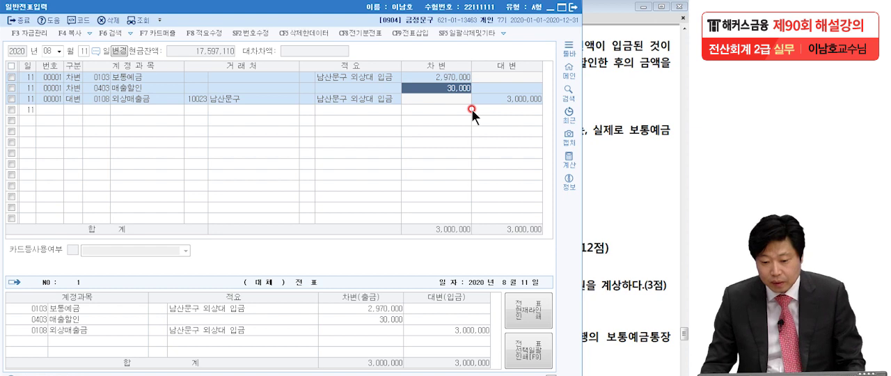
{"action": "left_click", "coordinate": [385, 87]}
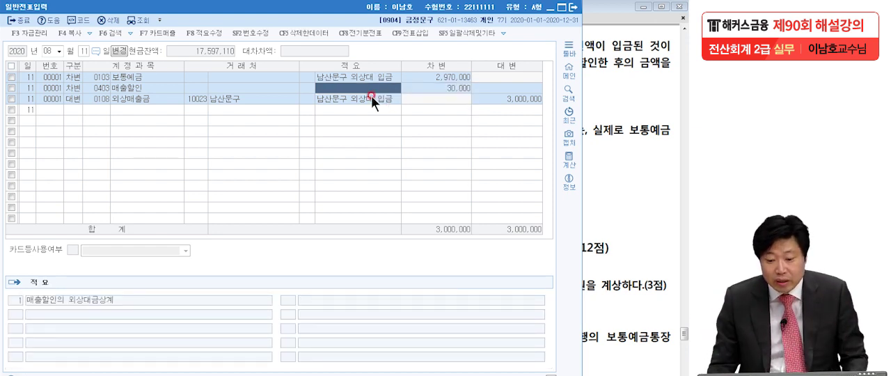
{"action": "left_click", "coordinate": [373, 77]}
{"action": "left_click", "coordinate": [372, 88]}
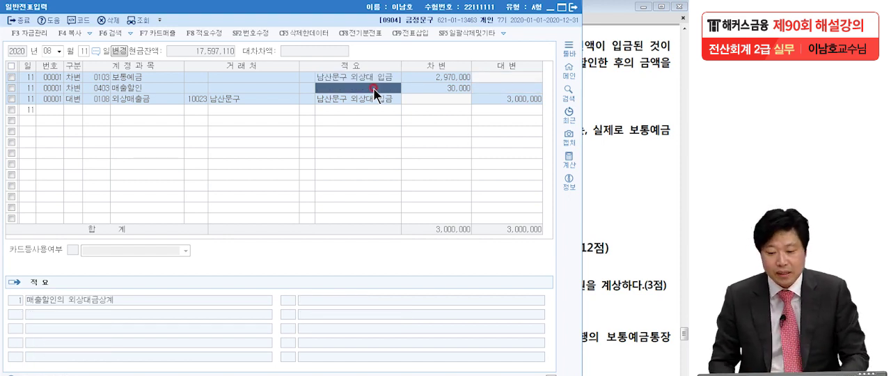
- Find problem [2] of 문제5 in the exam PDF and open the November 29 voucher to check its 임차료 and 보통예금 lines
{"action": "left_click", "coordinate": [621, 126]}
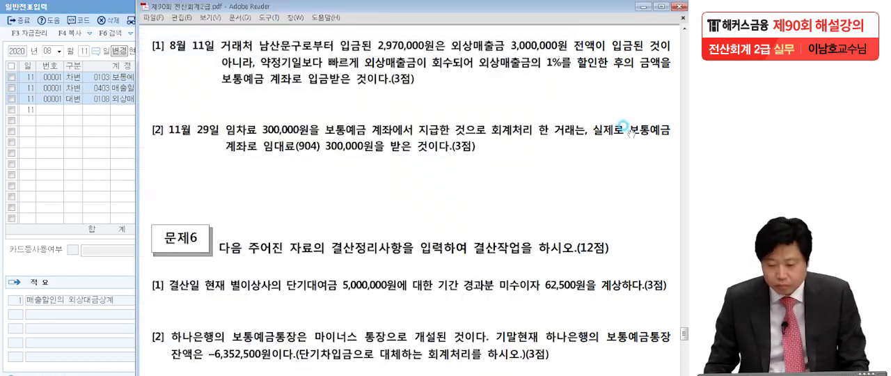
{"action": "scroll", "coordinate": [606, 207], "scroll_direction": "down", "scroll_amount": 3}
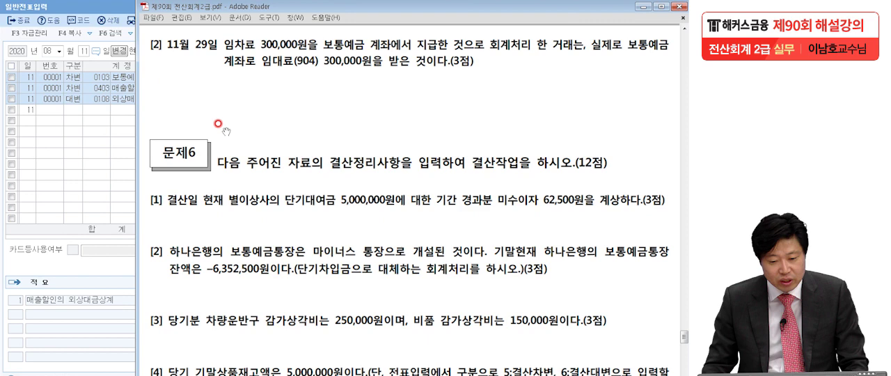
{"action": "left_click", "coordinate": [46, 51]}
{"action": "type", "text": "1129"}
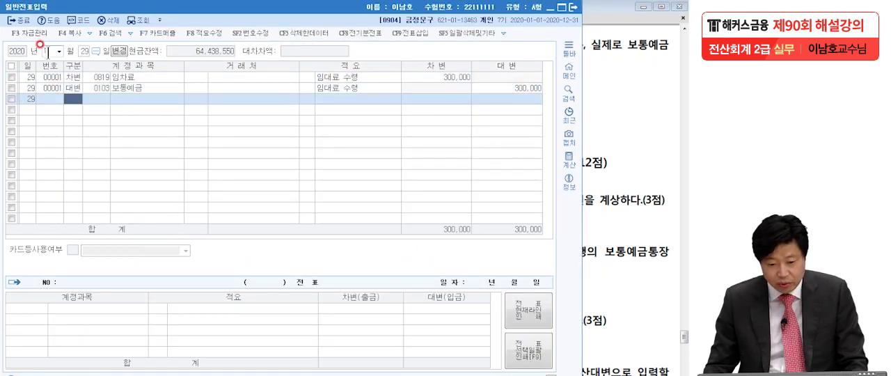
{"action": "left_click", "coordinate": [124, 79]}
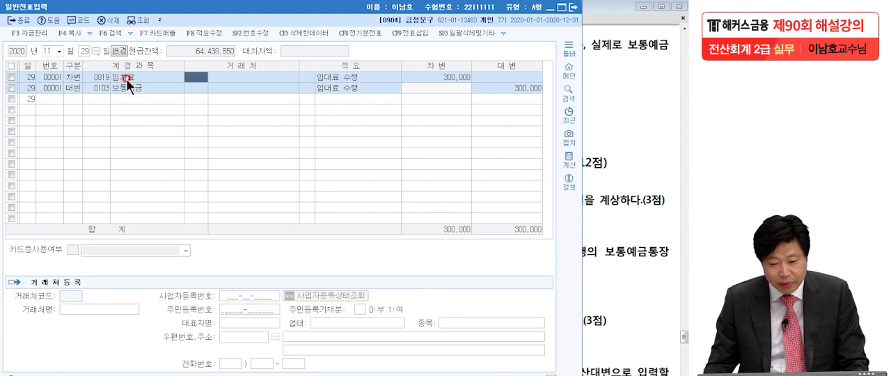
{"action": "left_click", "coordinate": [192, 89]}
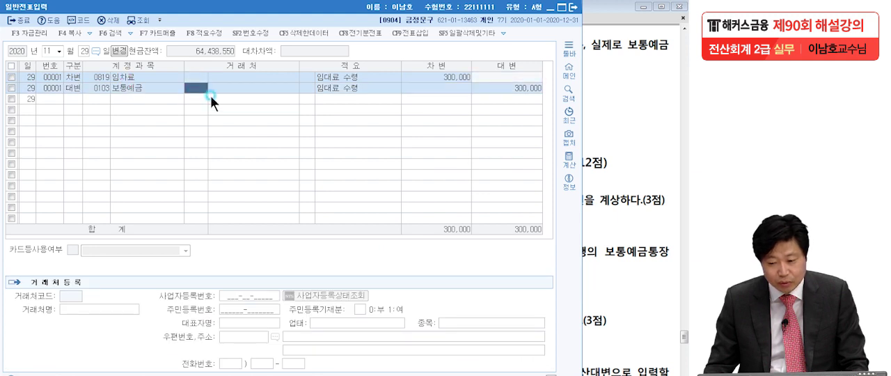
- Read problem [2] in the PDF, underlining that 임대료(904) 300,000원 was received into the 보통예금 계좌
{"action": "left_click", "coordinate": [592, 130]}
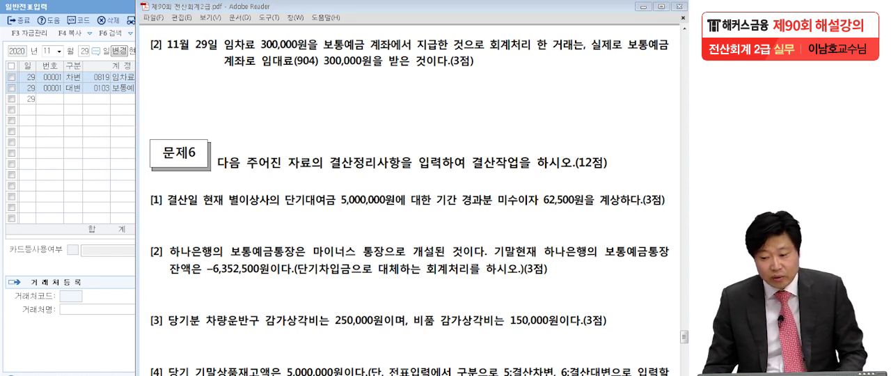
{"action": "left_click_drag", "start_coordinate": [626, 61], "coordinate": [678, 63]}
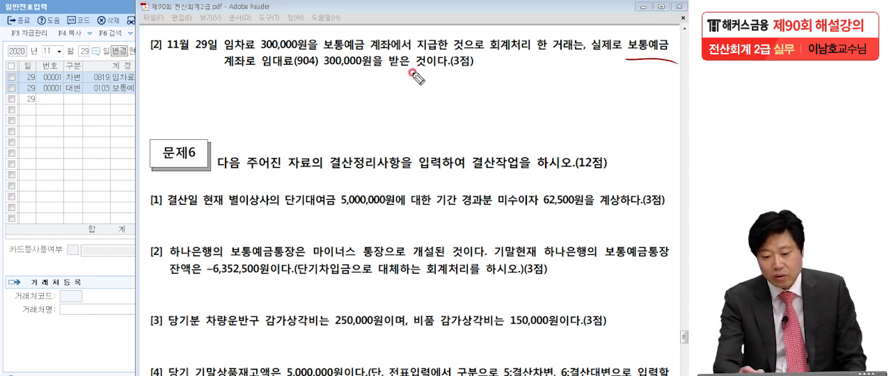
{"action": "left_click_drag", "start_coordinate": [216, 79], "coordinate": [247, 76]}
{"action": "left_click_drag", "start_coordinate": [255, 72], "coordinate": [454, 72]}
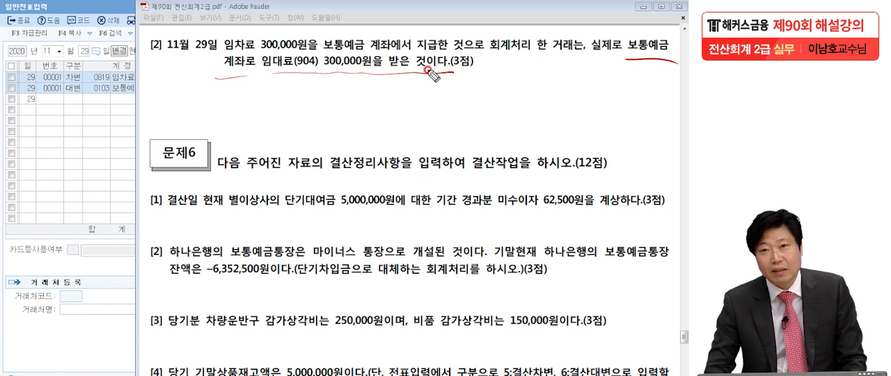
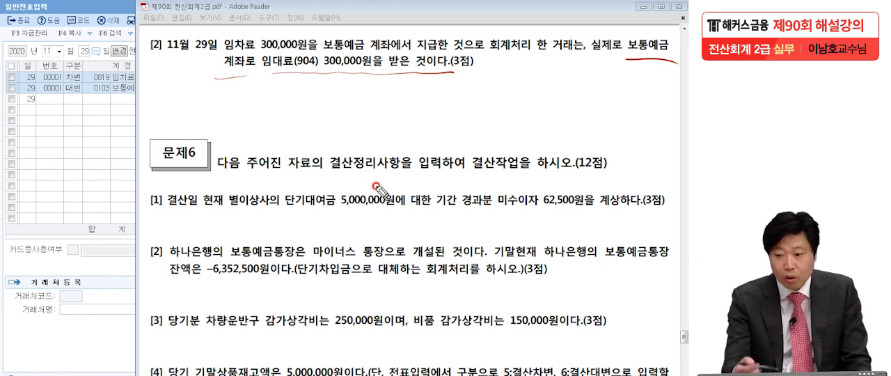
- Handwrite the correct entry under problem [2], (차) 보통예금 300,000 and (대) 임대료 300,000, and clear the markings
{"action": "mouse_move", "coordinate": [187, 95]}
{"action": "left_mouse_down"}
{"action": "mouse_move", "coordinate": [189, 128]}
{"action": "mouse_move", "coordinate": [212, 101]}
{"action": "left_mouse_up"}
{"action": "left_click_drag", "start_coordinate": [203, 108], "coordinate": [215, 118]}
{"action": "mouse_move", "coordinate": [222, 100]}
{"action": "left_mouse_down"}
{"action": "mouse_move", "coordinate": [230, 114]}
{"action": "mouse_move", "coordinate": [238, 112]}
{"action": "left_mouse_up"}
{"action": "left_click_drag", "start_coordinate": [241, 97], "coordinate": [233, 130]}
{"action": "mouse_move", "coordinate": [259, 90]}
{"action": "left_mouse_down"}
{"action": "mouse_move", "coordinate": [273, 111]}
{"action": "mouse_move", "coordinate": [314, 104]}
{"action": "mouse_move", "coordinate": [366, 121]}
{"action": "left_mouse_up"}
{"action": "mouse_move", "coordinate": [394, 96]}
{"action": "left_mouse_down"}
{"action": "mouse_move", "coordinate": [410, 117]}
{"action": "mouse_move", "coordinate": [442, 105]}
{"action": "mouse_move", "coordinate": [466, 120]}
{"action": "mouse_move", "coordinate": [500, 104]}
{"action": "left_mouse_up"}
{"action": "mouse_move", "coordinate": [408, 125]}
{"action": "left_mouse_down"}
{"action": "mouse_move", "coordinate": [405, 162]}
{"action": "mouse_move", "coordinate": [425, 143]}
{"action": "mouse_move", "coordinate": [459, 160]}
{"action": "left_mouse_up"}
{"action": "mouse_move", "coordinate": [491, 136]}
{"action": "left_mouse_down"}
{"action": "mouse_move", "coordinate": [501, 129]}
{"action": "mouse_move", "coordinate": [499, 156]}
{"action": "mouse_move", "coordinate": [570, 134]}
{"action": "mouse_move", "coordinate": [604, 153]}
{"action": "mouse_move", "coordinate": [615, 129]}
{"action": "mouse_move", "coordinate": [644, 151]}
{"action": "mouse_move", "coordinate": [667, 144]}
{"action": "left_mouse_up"}
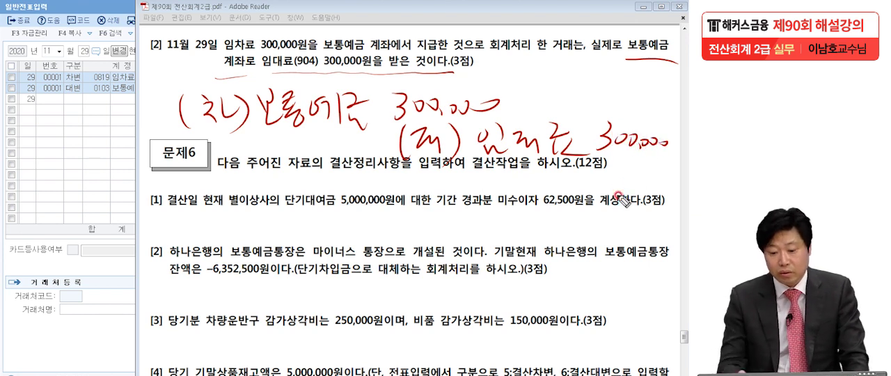
{"action": "left_click", "coordinate": [531, 168]}
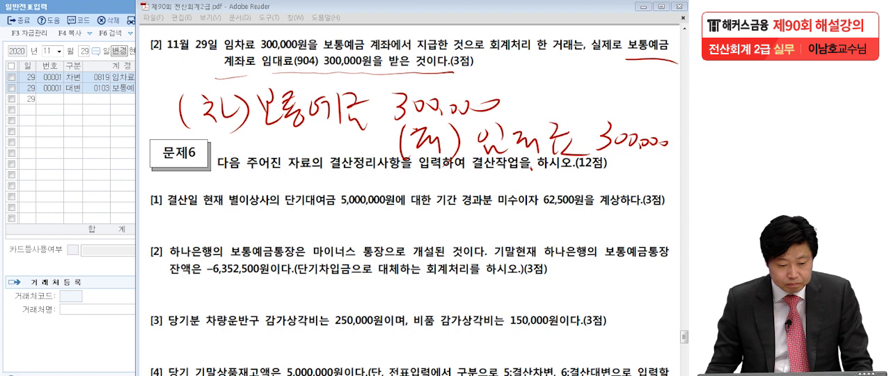
{"action": "key", "text": "Escape"}
- Return to the November 29 vouchers in KcLep and add a new 차변 line for 0103 보통예금 with 300,000
{"action": "left_click", "coordinate": [37, 143]}
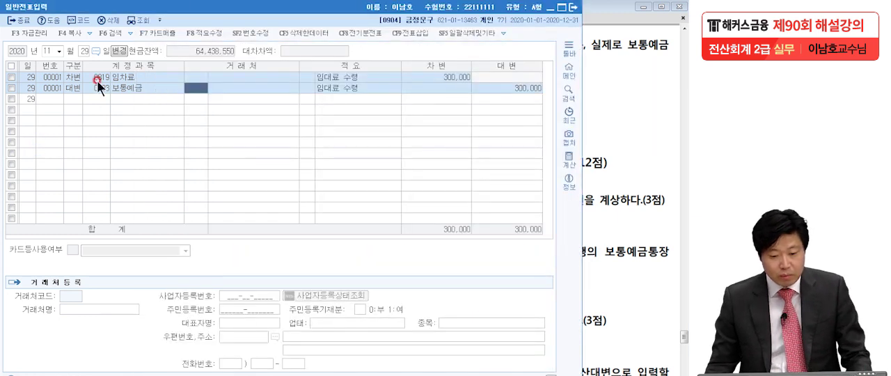
{"action": "left_click", "coordinate": [133, 77]}
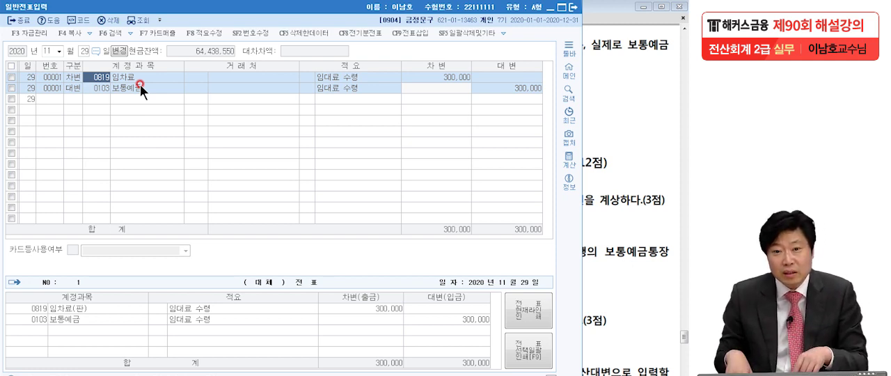
{"action": "left_click", "coordinate": [99, 89]}
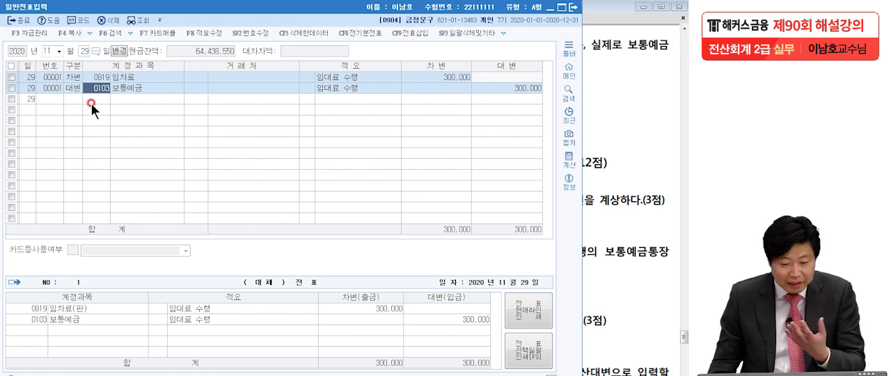
{"action": "left_click", "coordinate": [73, 99]}
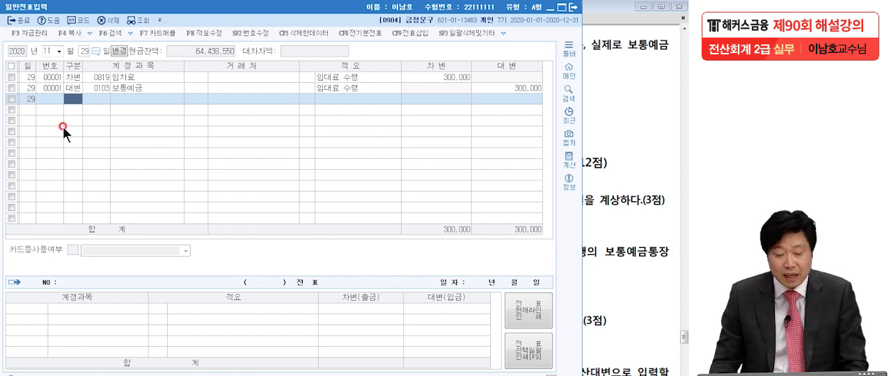
{"action": "type", "text": "3"}
{"action": "key", "text": "Return"}
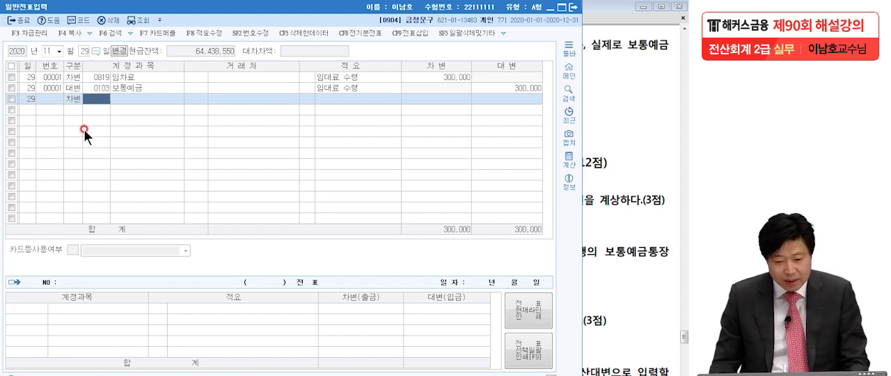
{"action": "type", "text": "보통"}
{"action": "key", "text": "Return"}
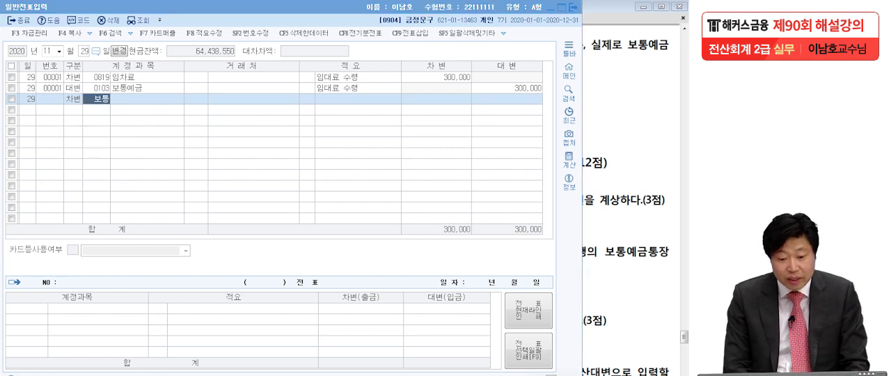
{"action": "key", "text": "Return"}
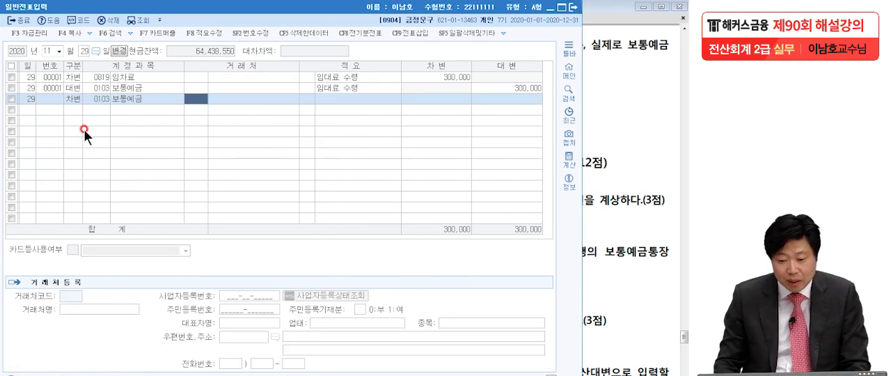
{"action": "left_click", "coordinate": [443, 98]}
{"action": "type", "text": "3000000"}
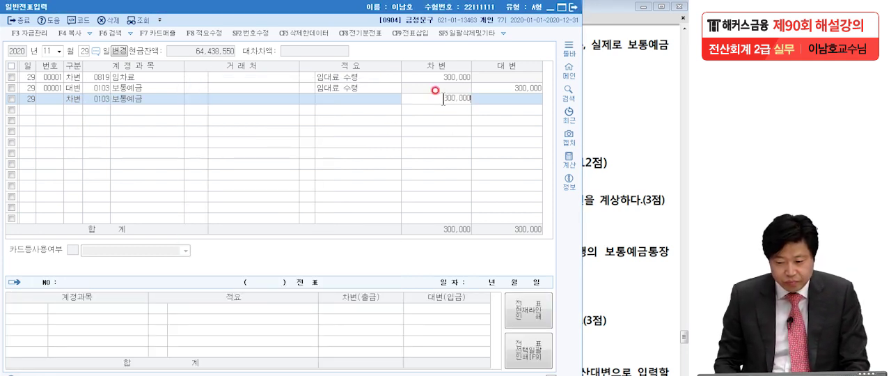
{"action": "key", "text": "Return"}
- Add the balancing 대변 line for 0904 임대료 of 300,000 and check both amounts of the new voucher
{"action": "type", "text": "4"}
{"action": "key", "text": "Return"}
{"action": "type", "text": "임대"}
{"action": "key", "text": "Return"}
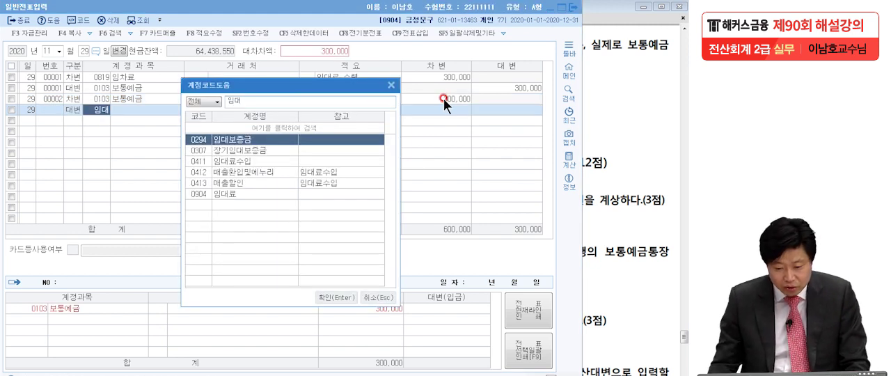
{"action": "left_click", "coordinate": [252, 193]}
{"action": "double_click", "coordinate": [253, 194]}
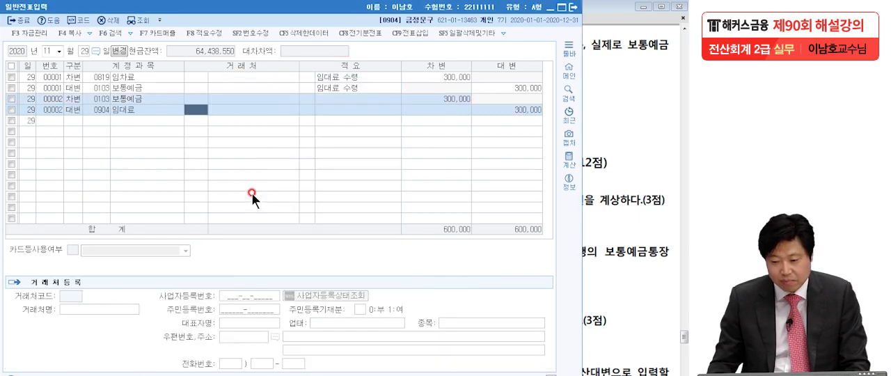
{"action": "left_click", "coordinate": [433, 100]}
{"action": "left_click", "coordinate": [515, 109]}
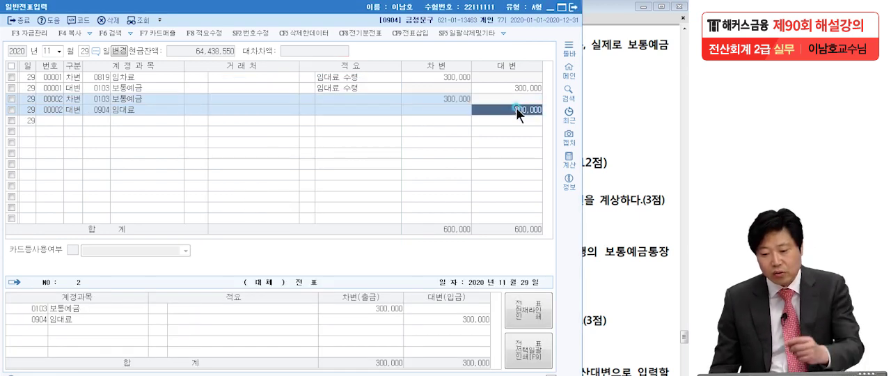
{"action": "left_click", "coordinate": [452, 97]}
{"action": "left_click", "coordinate": [516, 109]}
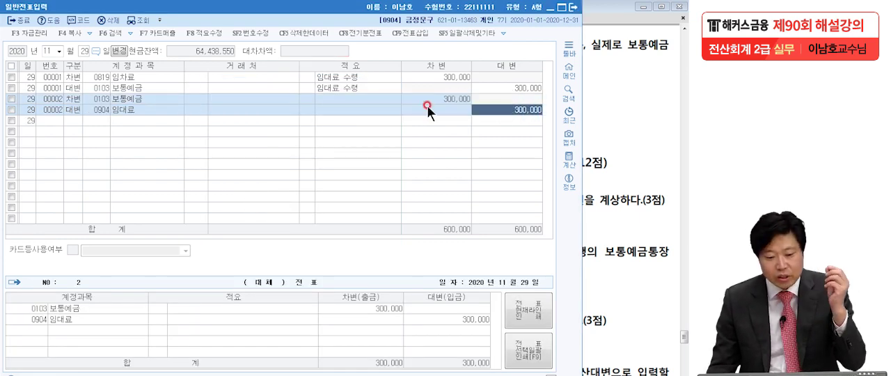
- Delete the wrong November 29 voucher 00001, consisting of the 임차료 and 보통예금 lines
{"action": "left_click", "coordinate": [10, 87]}
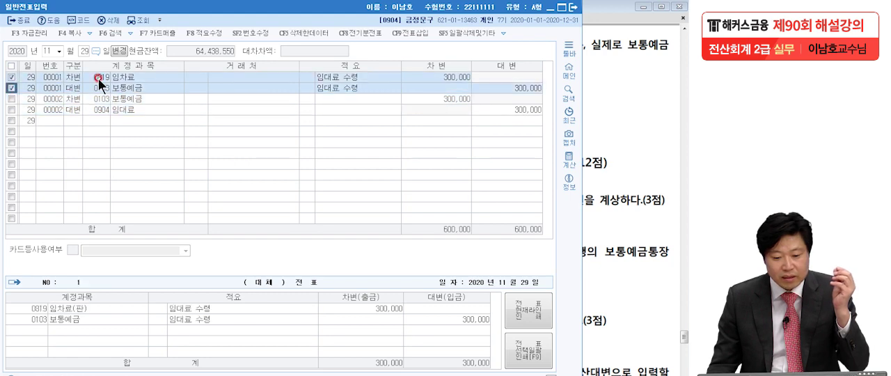
{"action": "left_click", "coordinate": [107, 21]}
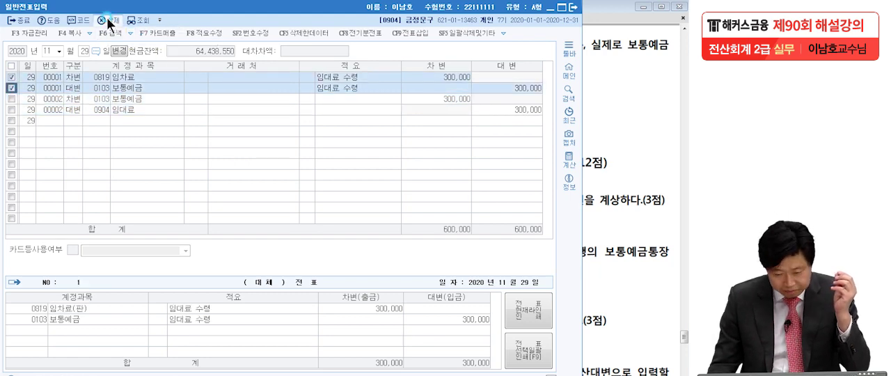
{"action": "left_click", "coordinate": [325, 218]}
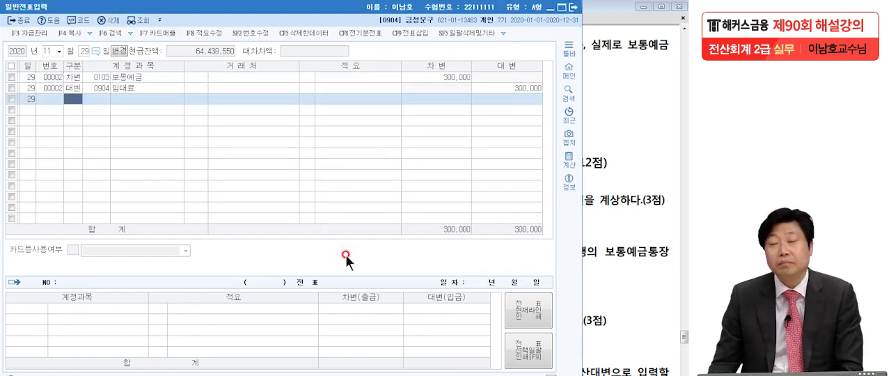
- Find problem [1] of 문제6 in the exam PDF and read it, underlining 단기대여금 5,000,000원
{"action": "left_click", "coordinate": [631, 119]}
{"action": "left_click_drag", "start_coordinate": [534, 282], "coordinate": [531, 196]}
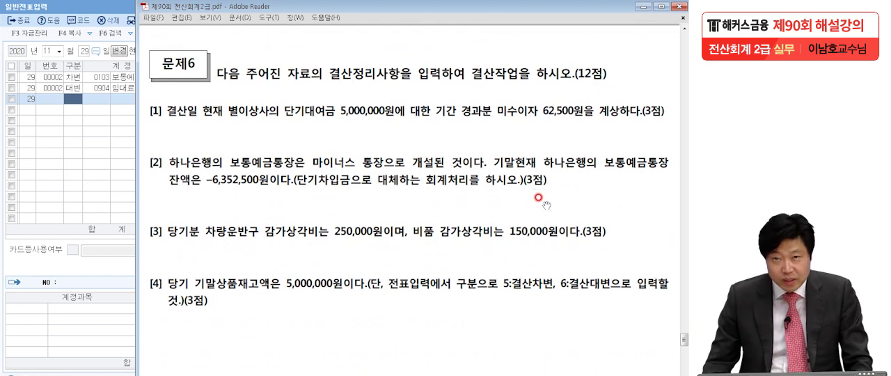
{"action": "left_click_drag", "start_coordinate": [534, 287], "coordinate": [532, 221]}
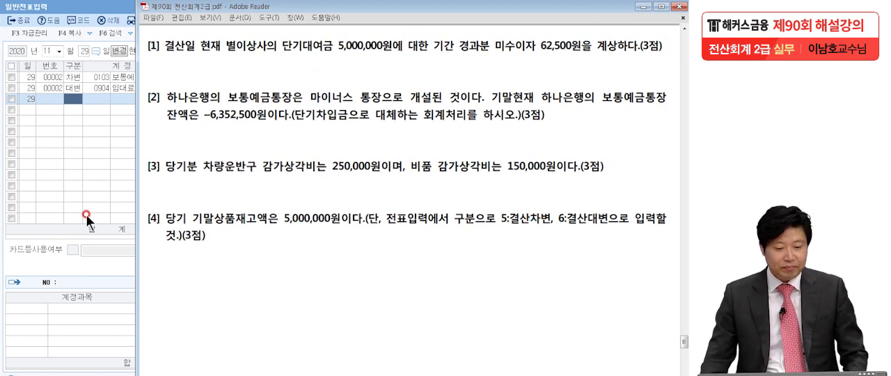
{"action": "key", "text": "ctrl+2"}
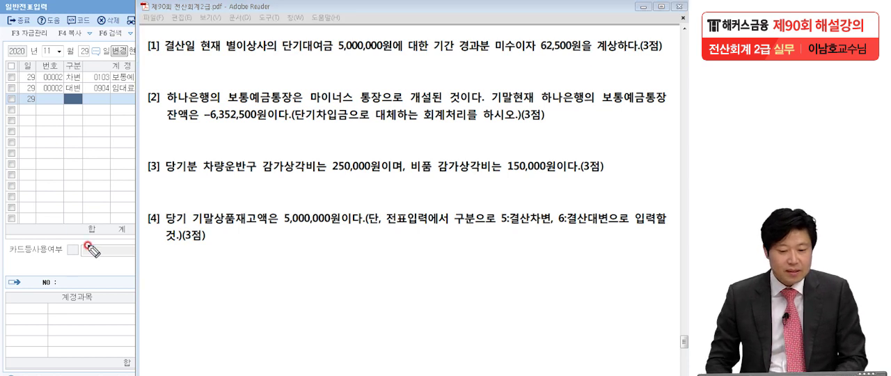
{"action": "left_click_drag", "start_coordinate": [224, 48], "coordinate": [226, 51]}
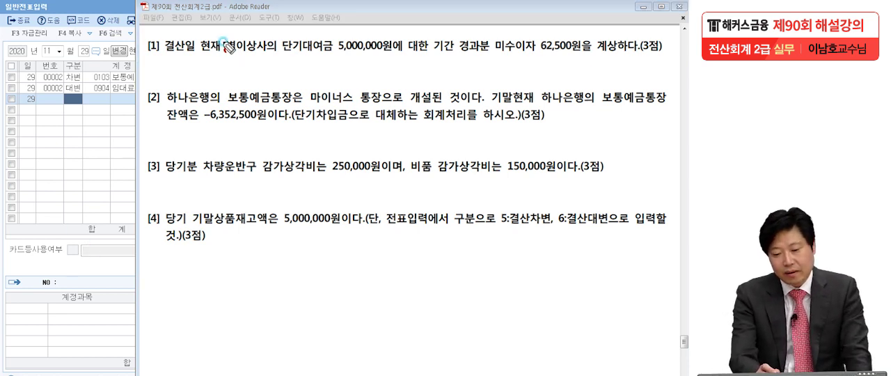
{"action": "left_click", "coordinate": [283, 54]}
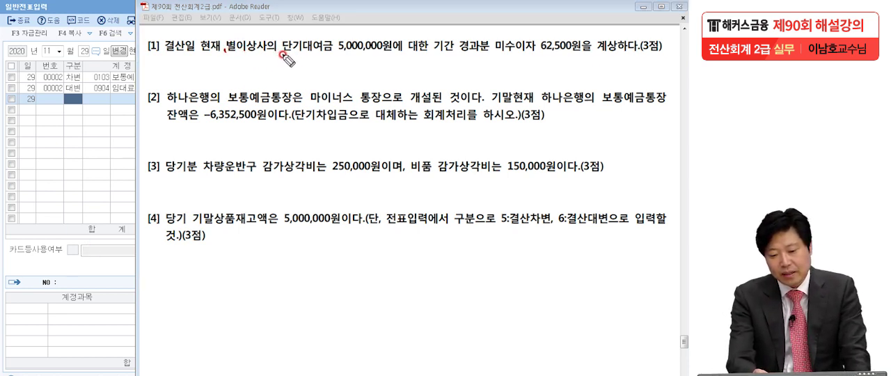
{"action": "left_click", "coordinate": [407, 56]}
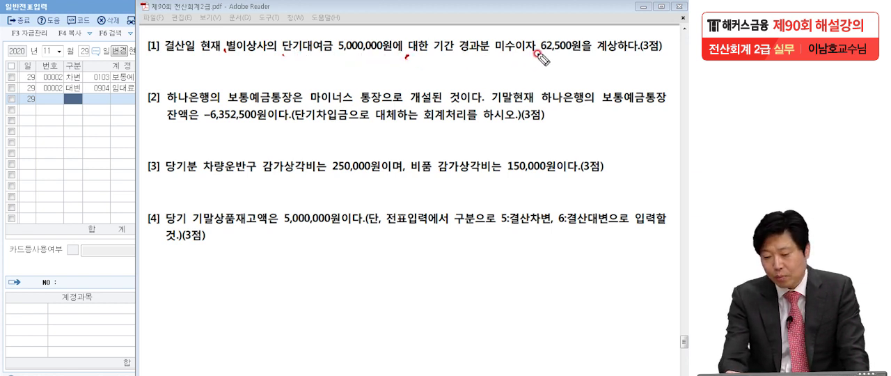
{"action": "left_click", "coordinate": [596, 48]}
{"action": "left_click", "coordinate": [645, 53]}
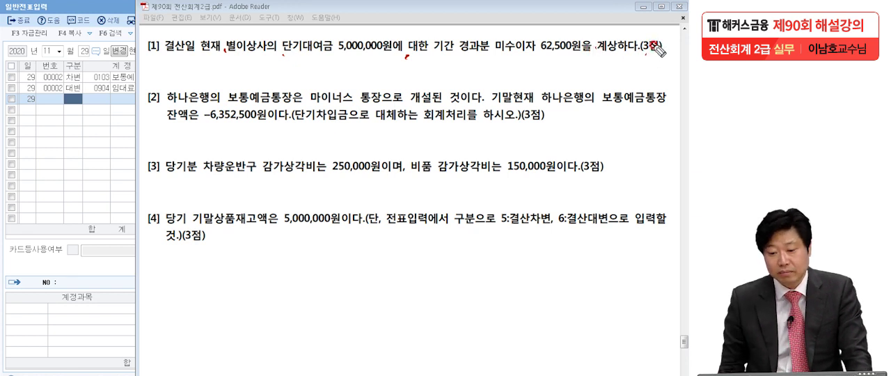
{"action": "mouse_move", "coordinate": [281, 53]}
{"action": "left_mouse_down"}
{"action": "mouse_move", "coordinate": [389, 53]}
{"action": "mouse_move", "coordinate": [380, 50]}
{"action": "left_mouse_up"}
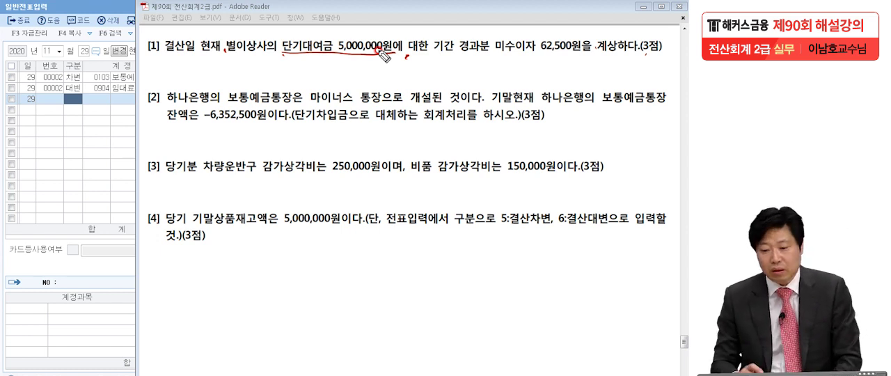
- Handwrite the accrual entry under problem [1], (대) 이자수익 62,500 and (차) 미수수익 62,500, and clear the markings
{"action": "mouse_move", "coordinate": [439, 67]}
{"action": "left_mouse_down"}
{"action": "mouse_move", "coordinate": [434, 89]}
{"action": "mouse_move", "coordinate": [503, 64]}
{"action": "mouse_move", "coordinate": [530, 78]}
{"action": "mouse_move", "coordinate": [554, 70]}
{"action": "mouse_move", "coordinate": [617, 83]}
{"action": "mouse_move", "coordinate": [656, 85]}
{"action": "mouse_move", "coordinate": [682, 71]}
{"action": "left_mouse_up"}
{"action": "mouse_move", "coordinate": [182, 54]}
{"action": "left_mouse_down"}
{"action": "mouse_move", "coordinate": [175, 71]}
{"action": "mouse_move", "coordinate": [201, 66]}
{"action": "mouse_move", "coordinate": [228, 78]}
{"action": "left_mouse_up"}
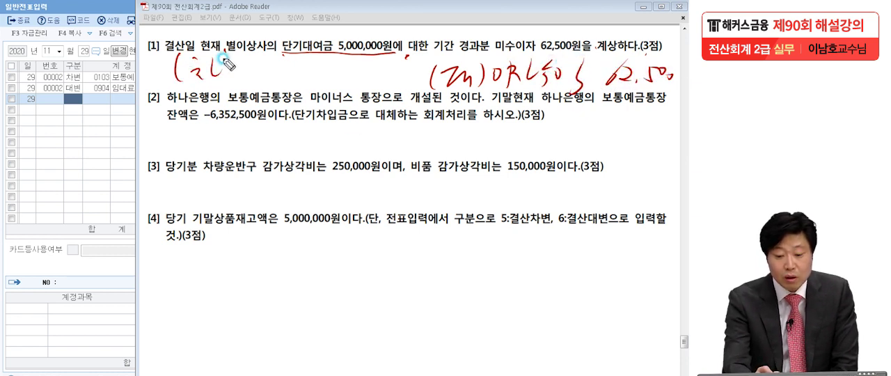
{"action": "mouse_move", "coordinate": [243, 50]}
{"action": "left_mouse_down"}
{"action": "mouse_move", "coordinate": [251, 80]}
{"action": "mouse_move", "coordinate": [275, 94]}
{"action": "mouse_move", "coordinate": [292, 90]}
{"action": "mouse_move", "coordinate": [293, 79]}
{"action": "mouse_move", "coordinate": [329, 55]}
{"action": "mouse_move", "coordinate": [361, 84]}
{"action": "mouse_move", "coordinate": [351, 73]}
{"action": "mouse_move", "coordinate": [383, 78]}
{"action": "mouse_move", "coordinate": [422, 64]}
{"action": "left_mouse_up"}
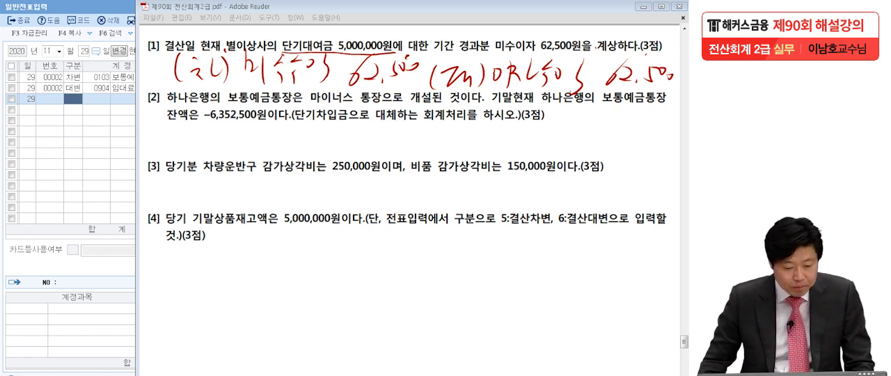
{"action": "key", "text": "Escape"}
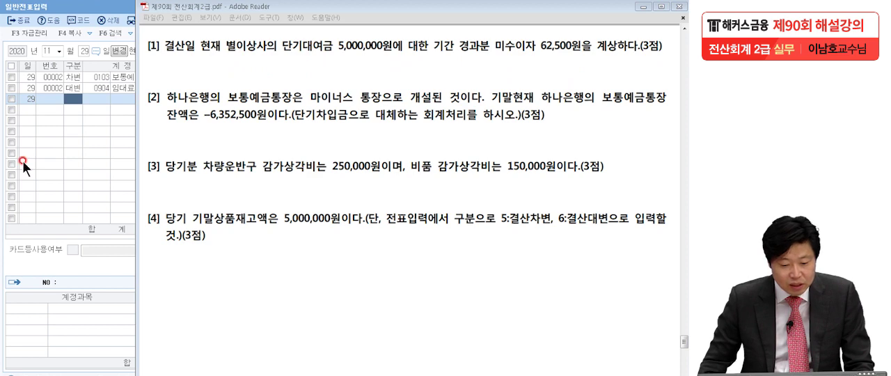
- Set the voucher date to December 31 in KcLep and enter a 차변 line for 0116 미수수익 of 62,500
{"action": "left_click", "coordinate": [62, 150]}
{"action": "type", "text": "1"}
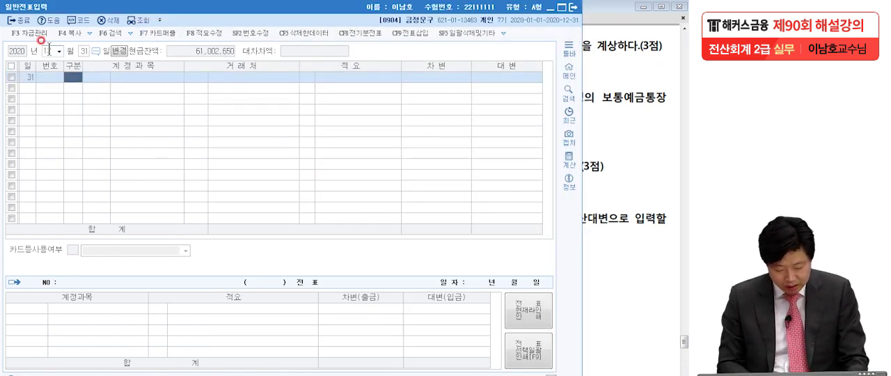
{"action": "type", "text": "2313"}
{"action": "key", "text": "Return"}
{"action": "type", "text": "미수"}
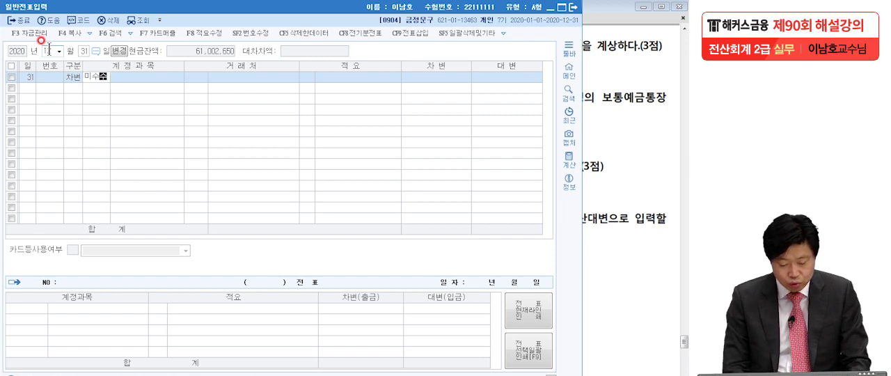
{"action": "key", "text": "Return"}
{"action": "key", "text": "Return"}
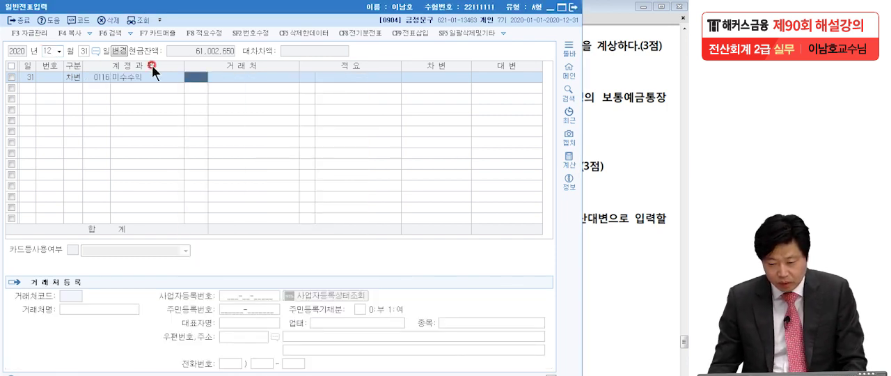
{"action": "left_click", "coordinate": [443, 77]}
{"action": "type", "text": "62,5"}
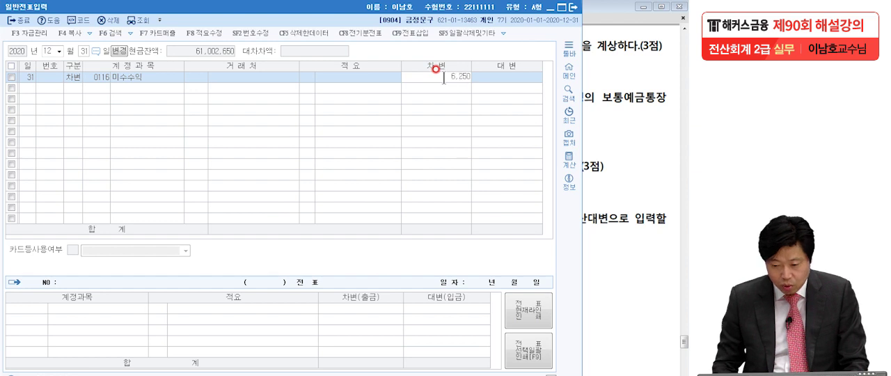
{"action": "type", "text": "00"}
{"action": "key", "text": "Return"}
- Add the balancing 대변 line for 0901 이자수익 of 62,500 to the December 31 voucher
{"action": "type", "text": "4"}
{"action": "key", "text": "Return"}
{"action": "type", "text": "이자수"}
{"action": "key", "text": "Return"}
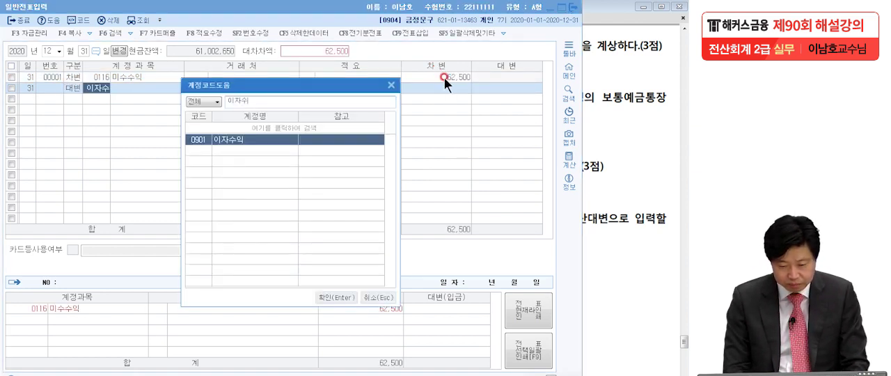
{"action": "key", "text": "Return"}
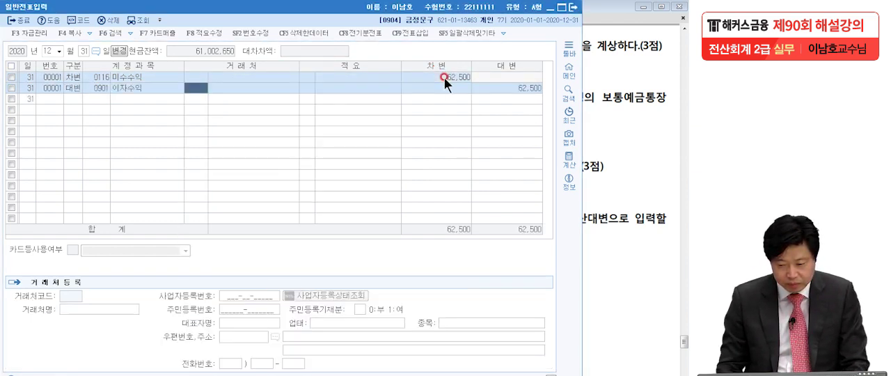
- Find problem [2] of 문제6 in the exam PDF and mark the −6,352,500원 balance, 단기차입금 and 보통예금
{"action": "left_click", "coordinate": [598, 99]}
{"action": "left_click_drag", "start_coordinate": [581, 223], "coordinate": [581, 169]}
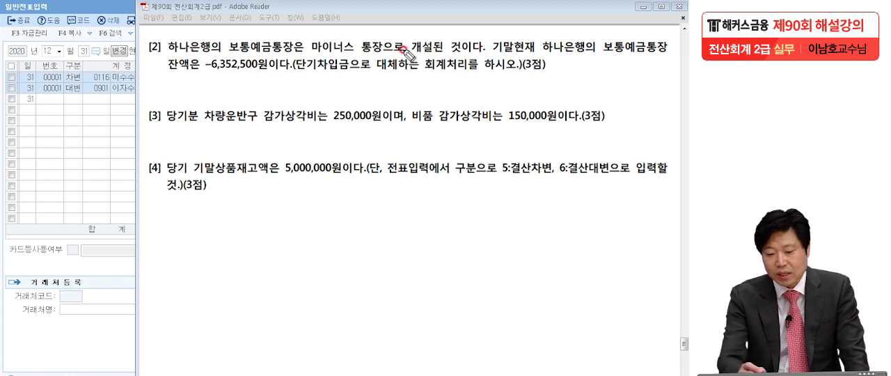
{"action": "mouse_move", "coordinate": [209, 72]}
{"action": "left_mouse_down"}
{"action": "mouse_move", "coordinate": [206, 59]}
{"action": "mouse_move", "coordinate": [200, 89]}
{"action": "mouse_move", "coordinate": [261, 75]}
{"action": "mouse_move", "coordinate": [345, 73]}
{"action": "left_mouse_up"}
{"action": "left_click", "coordinate": [391, 72]}
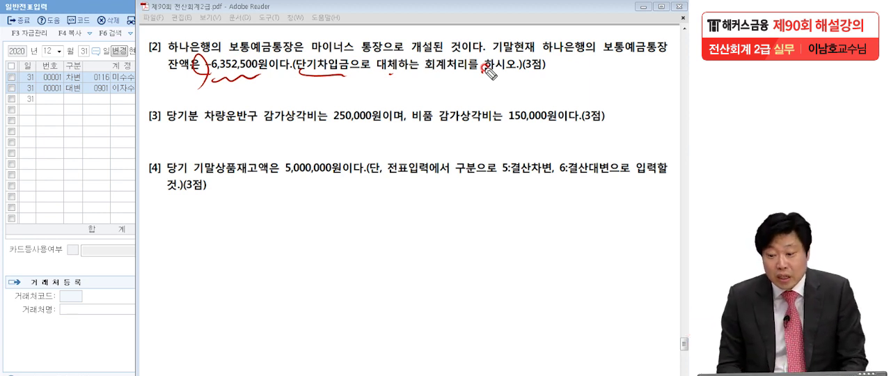
{"action": "mouse_move", "coordinate": [628, 61]}
{"action": "left_mouse_down"}
{"action": "mouse_move", "coordinate": [654, 40]}
{"action": "mouse_move", "coordinate": [634, 63]}
{"action": "left_mouse_up"}
{"action": "left_click_drag", "start_coordinate": [180, 71], "coordinate": [260, 66]}
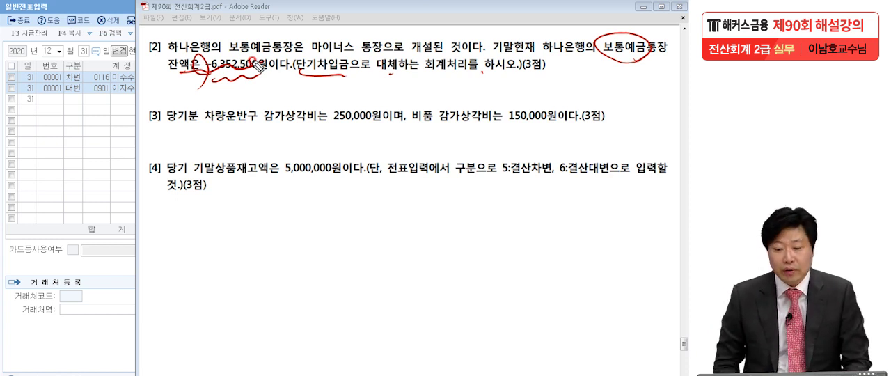
- Handwrite the debit line (차) 보통예금 6,352,500 below the problems and underline it
{"action": "left_click_drag", "start_coordinate": [150, 225], "coordinate": [147, 264]}
{"action": "mouse_move", "coordinate": [159, 240]}
{"action": "left_mouse_down"}
{"action": "mouse_move", "coordinate": [168, 256]}
{"action": "mouse_move", "coordinate": [197, 256]}
{"action": "left_mouse_up"}
{"action": "mouse_move", "coordinate": [200, 229]}
{"action": "left_mouse_down"}
{"action": "mouse_move", "coordinate": [254, 252]}
{"action": "mouse_move", "coordinate": [268, 240]}
{"action": "mouse_move", "coordinate": [268, 266]}
{"action": "mouse_move", "coordinate": [294, 240]}
{"action": "mouse_move", "coordinate": [338, 247]}
{"action": "left_mouse_up"}
{"action": "mouse_move", "coordinate": [413, 215]}
{"action": "left_mouse_down"}
{"action": "mouse_move", "coordinate": [389, 254]}
{"action": "mouse_move", "coordinate": [408, 270]}
{"action": "left_mouse_up"}
{"action": "left_click_drag", "start_coordinate": [428, 231], "coordinate": [442, 258]}
{"action": "mouse_move", "coordinate": [457, 231]}
{"action": "left_mouse_down"}
{"action": "mouse_move", "coordinate": [464, 258]}
{"action": "mouse_move", "coordinate": [485, 259]}
{"action": "left_mouse_up"}
{"action": "left_click_drag", "start_coordinate": [495, 245], "coordinate": [494, 256]}
{"action": "mouse_move", "coordinate": [517, 230]}
{"action": "left_mouse_down"}
{"action": "mouse_move", "coordinate": [521, 249]}
{"action": "mouse_move", "coordinate": [557, 240]}
{"action": "left_mouse_up"}
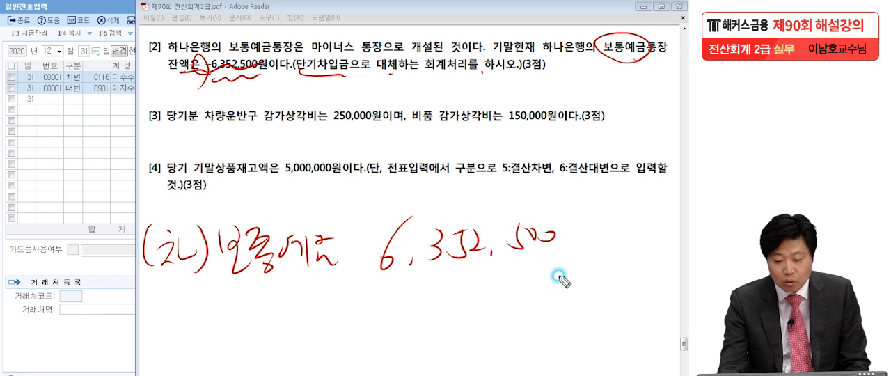
{"action": "left_click", "coordinate": [338, 266]}
{"action": "left_click", "coordinate": [557, 262]}
{"action": "left_click_drag", "start_coordinate": [215, 295], "coordinate": [547, 283]}
{"action": "left_click_drag", "start_coordinate": [635, 56], "coordinate": [627, 64]}
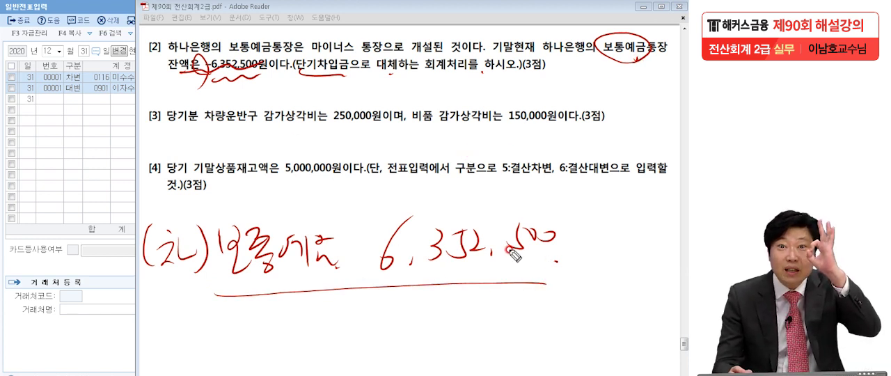
- Handwrite the (대) 단기차입금 line beneath the debit line, circle the amounts of both lines, and clear the markings
{"action": "left_click_drag", "start_coordinate": [222, 295], "coordinate": [224, 342]}
{"action": "mouse_move", "coordinate": [233, 317]}
{"action": "left_mouse_down"}
{"action": "mouse_move", "coordinate": [278, 327]}
{"action": "mouse_move", "coordinate": [284, 356]}
{"action": "left_mouse_up"}
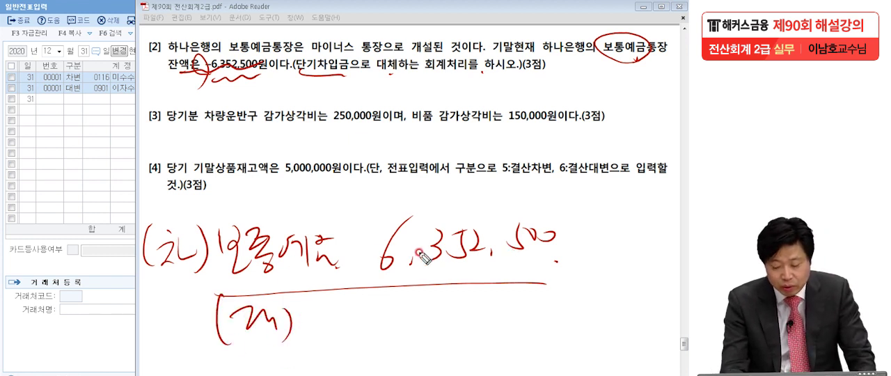
{"action": "mouse_move", "coordinate": [328, 310]}
{"action": "left_mouse_down"}
{"action": "mouse_move", "coordinate": [338, 308]}
{"action": "mouse_move", "coordinate": [356, 330]}
{"action": "mouse_move", "coordinate": [390, 314]}
{"action": "mouse_move", "coordinate": [407, 326]}
{"action": "mouse_move", "coordinate": [421, 310]}
{"action": "mouse_move", "coordinate": [429, 321]}
{"action": "mouse_move", "coordinate": [460, 309]}
{"action": "mouse_move", "coordinate": [469, 338]}
{"action": "left_mouse_up"}
{"action": "mouse_move", "coordinate": [530, 308]}
{"action": "left_mouse_down"}
{"action": "mouse_move", "coordinate": [526, 327]}
{"action": "mouse_move", "coordinate": [537, 323]}
{"action": "left_mouse_up"}
{"action": "left_click_drag", "start_coordinate": [381, 277], "coordinate": [557, 267]}
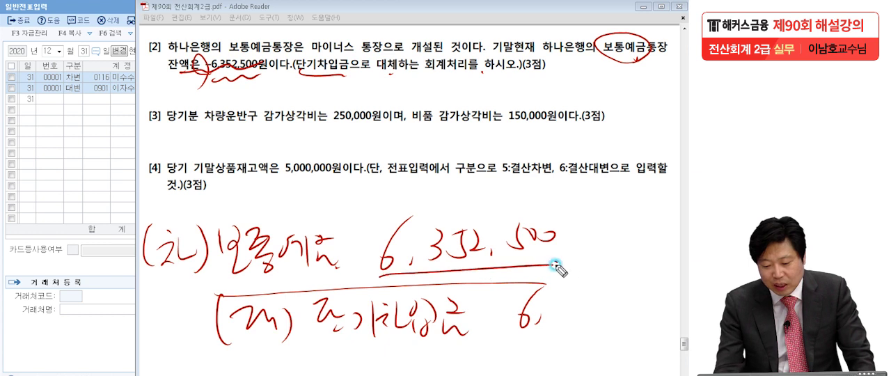
{"action": "left_click_drag", "start_coordinate": [550, 301], "coordinate": [545, 324]}
{"action": "mouse_move", "coordinate": [582, 299]}
{"action": "left_mouse_down"}
{"action": "mouse_move", "coordinate": [572, 325]}
{"action": "mouse_move", "coordinate": [594, 302]}
{"action": "left_mouse_up"}
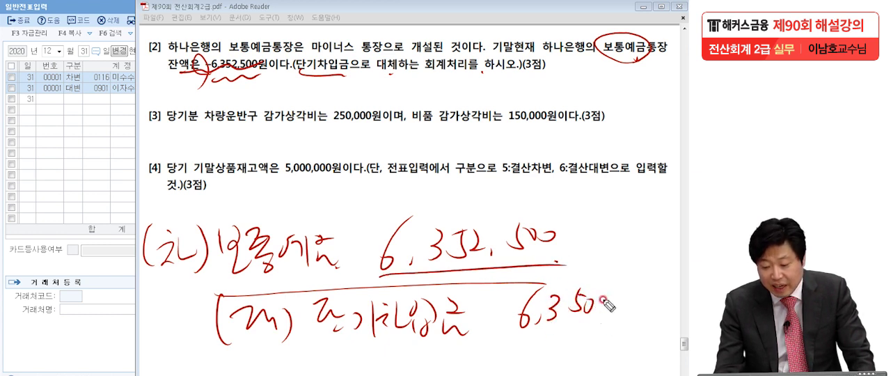
{"action": "left_click_drag", "start_coordinate": [518, 310], "coordinate": [604, 301]}
{"action": "left_click_drag", "start_coordinate": [506, 327], "coordinate": [498, 343]}
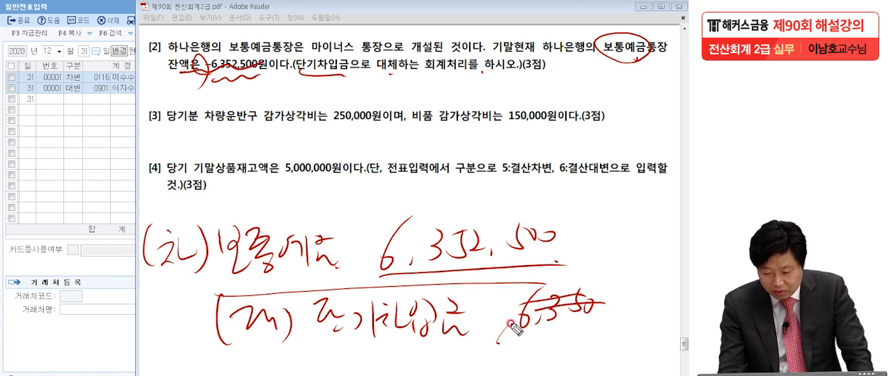
{"action": "mouse_move", "coordinate": [549, 268]}
{"action": "left_mouse_down"}
{"action": "mouse_move", "coordinate": [381, 264]}
{"action": "mouse_move", "coordinate": [567, 254]}
{"action": "mouse_move", "coordinate": [562, 265]}
{"action": "left_mouse_up"}
{"action": "mouse_move", "coordinate": [547, 340]}
{"action": "left_mouse_down"}
{"action": "mouse_move", "coordinate": [503, 306]}
{"action": "mouse_move", "coordinate": [630, 337]}
{"action": "mouse_move", "coordinate": [532, 327]}
{"action": "left_mouse_up"}
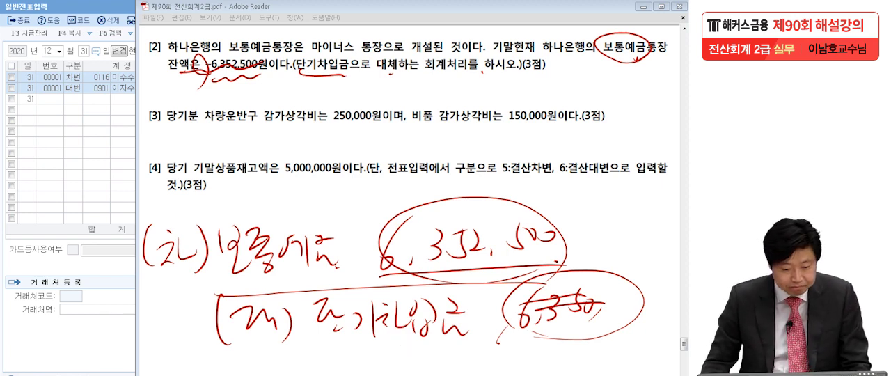
{"action": "key", "text": "Escape"}
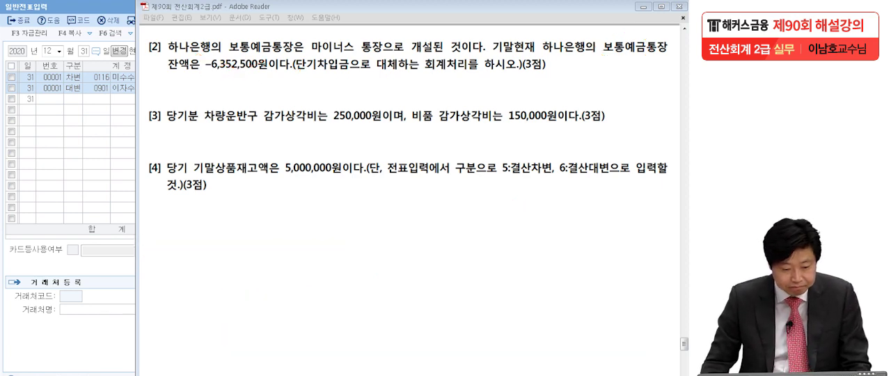
- Enter a 차변 line for 0103 보통예금 of 6,352,500 in the December 31 voucher in KcLep
{"action": "left_click", "coordinate": [66, 119]}
{"action": "left_click", "coordinate": [72, 97]}
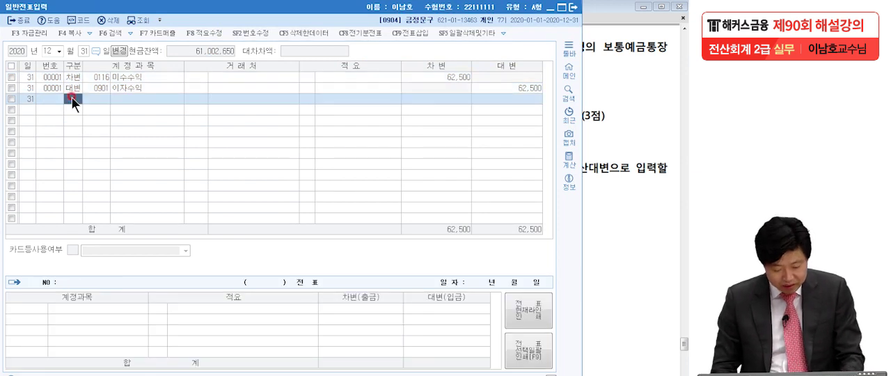
{"action": "type", "text": "보통"}
{"action": "key", "text": "Return"}
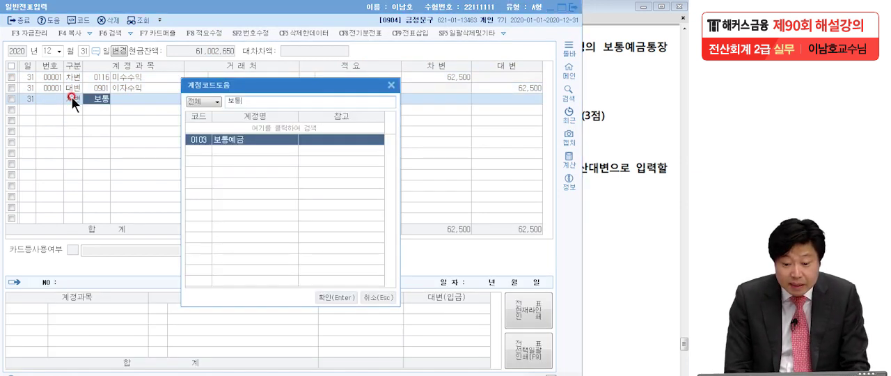
{"action": "key", "text": "Return"}
{"action": "left_click", "coordinate": [434, 99]}
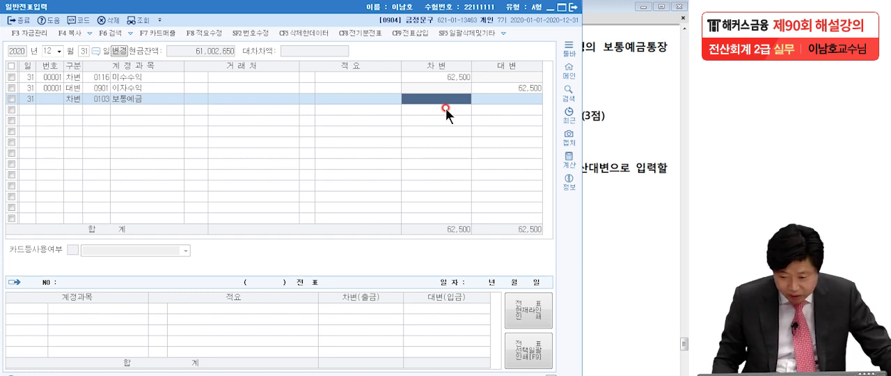
{"action": "type", "text": "63"}
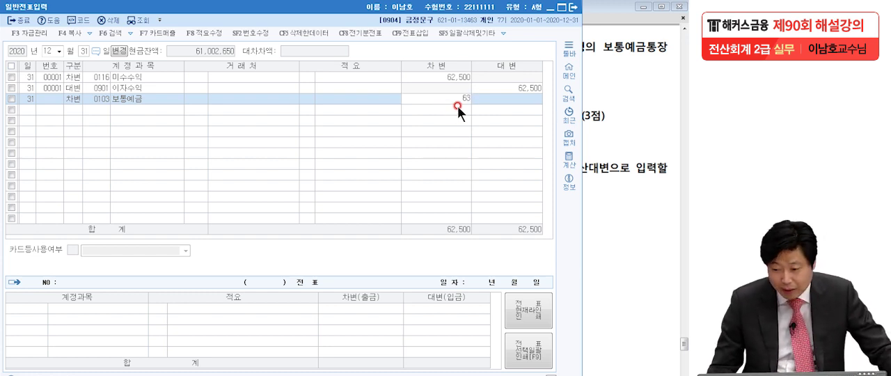
{"action": "left_click", "coordinate": [597, 97]}
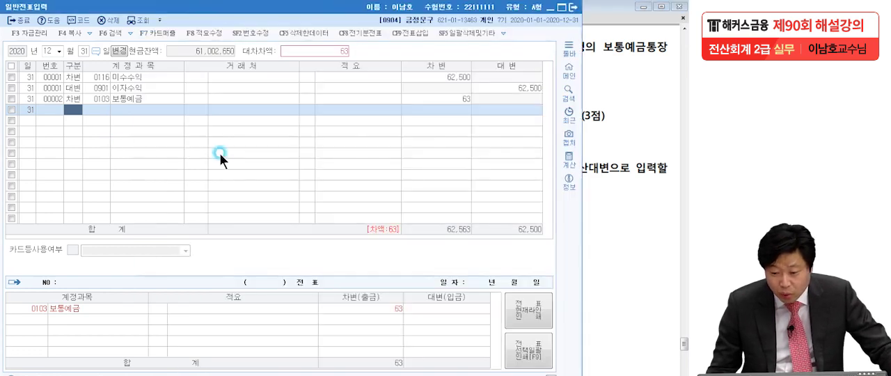
{"action": "left_click", "coordinate": [453, 99]}
{"action": "left_click", "coordinate": [453, 100]}
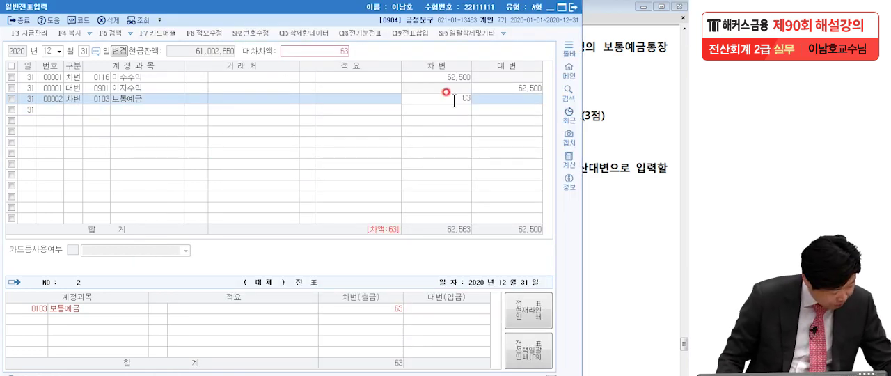
{"action": "type", "text": "352"}
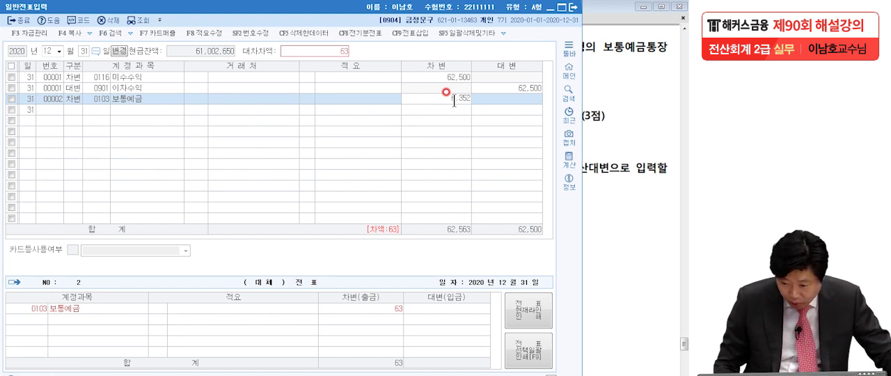
{"action": "type", "text": ",500"}
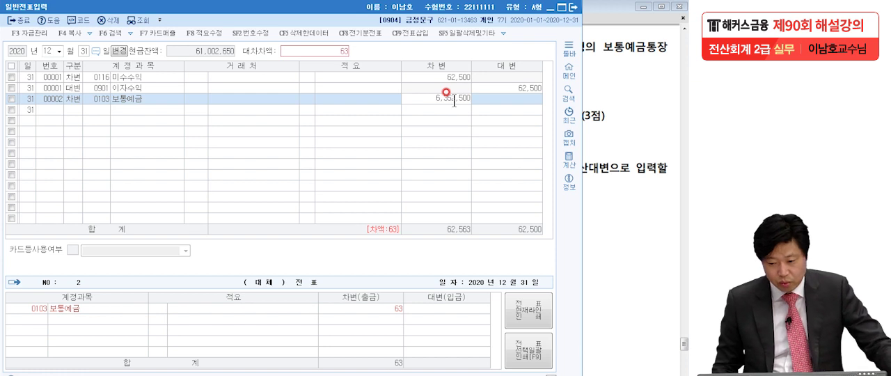
{"action": "key", "text": "Return"}
- Add the balancing 대변 line for 0260 단기차입금 of 6,352,500 with 98003 하나은행 as the 거래처
{"action": "type", "text": "4"}
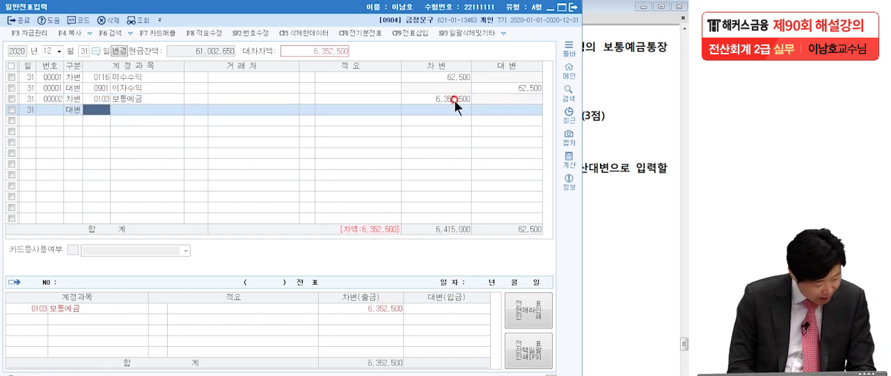
{"action": "type", "text": "단기차"}
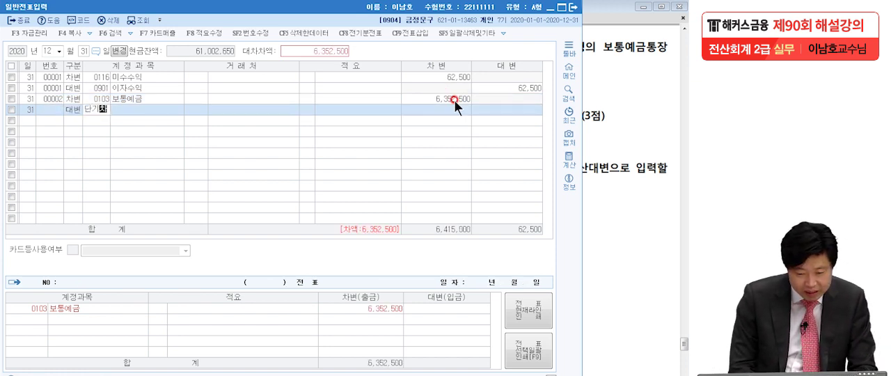
{"action": "key", "text": "Return"}
{"action": "key", "text": "Return"}
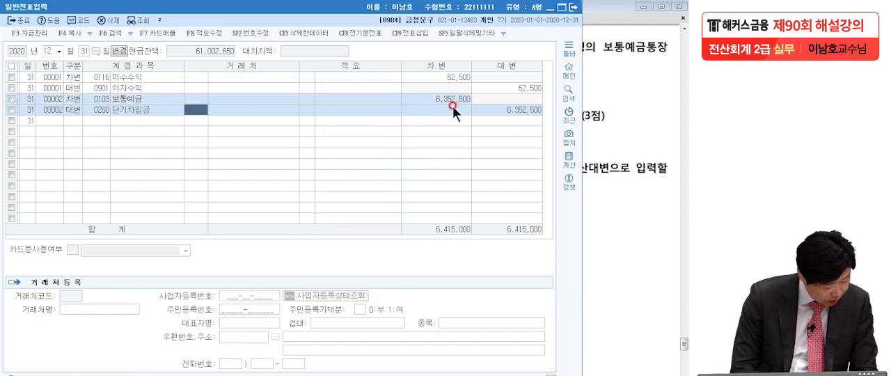
{"action": "type", "text": "하나은"}
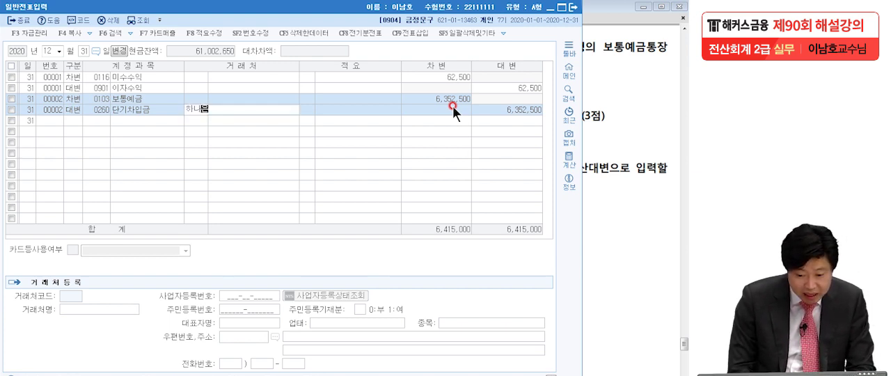
{"action": "key", "text": "Return"}
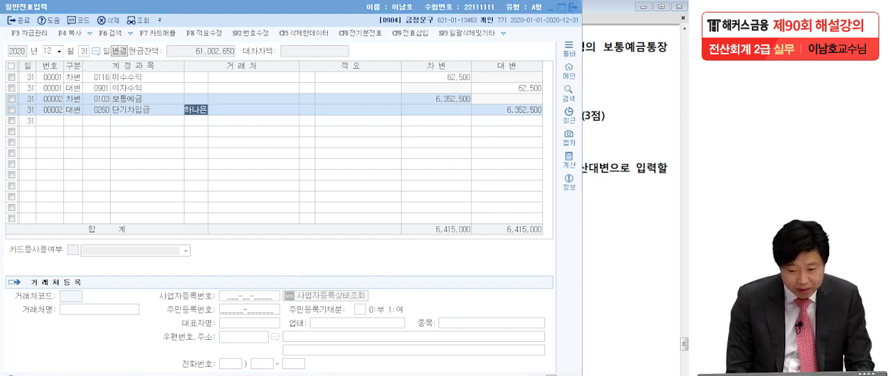
{"action": "key", "text": "Return"}
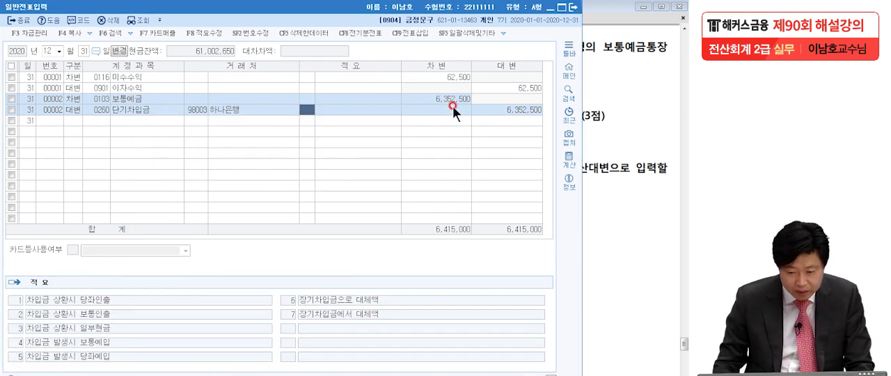
{"action": "left_click", "coordinate": [506, 112]}
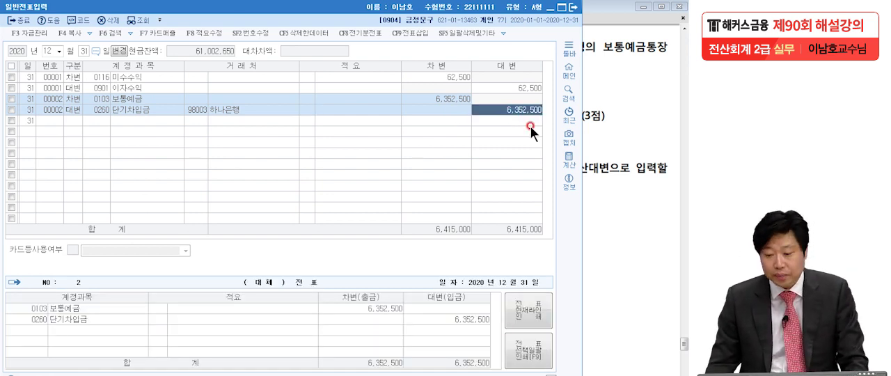
- Find problem [3] in the exam PDF and read the 차량운반구 and 비품 depreciation amounts, marking the end of each
{"action": "left_click", "coordinate": [617, 144]}
{"action": "scroll", "coordinate": [613, 260], "scroll_direction": "down", "scroll_amount": 1}
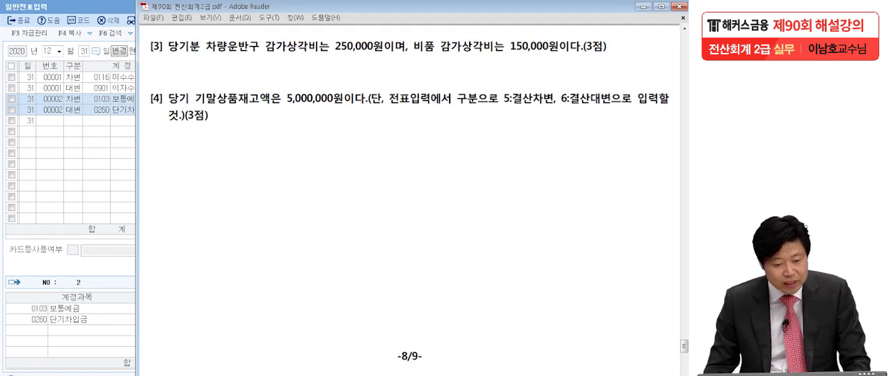
{"action": "left_click", "coordinate": [171, 223]}
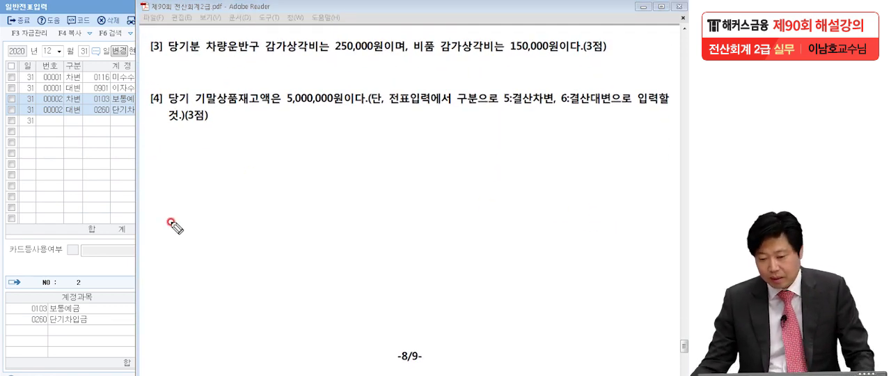
{"action": "left_click_drag", "start_coordinate": [408, 49], "coordinate": [410, 54]}
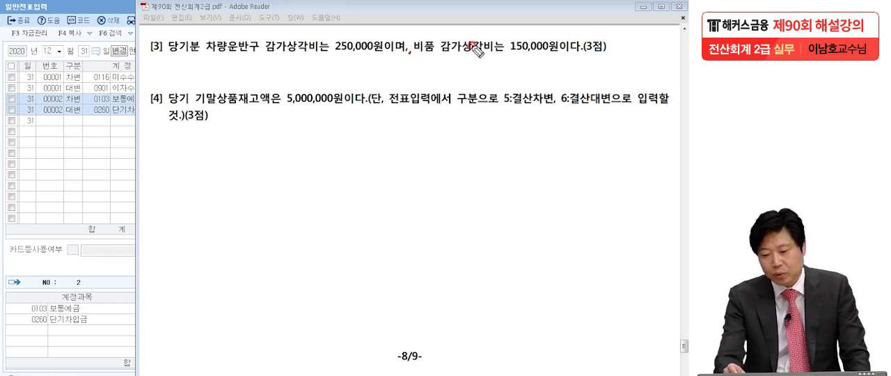
{"action": "left_click_drag", "start_coordinate": [576, 48], "coordinate": [577, 53]}
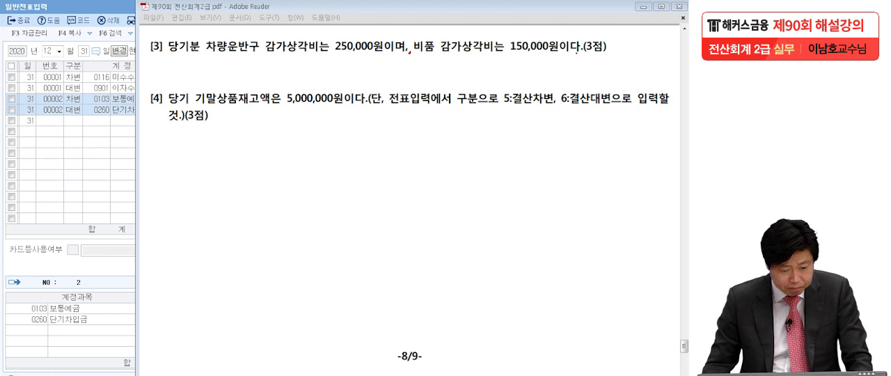
- Switch to KcLep and enter a December 31 대변 line for 0209 감가상각누계액 (차량운반구) of 250,000
{"action": "left_click", "coordinate": [48, 149]}
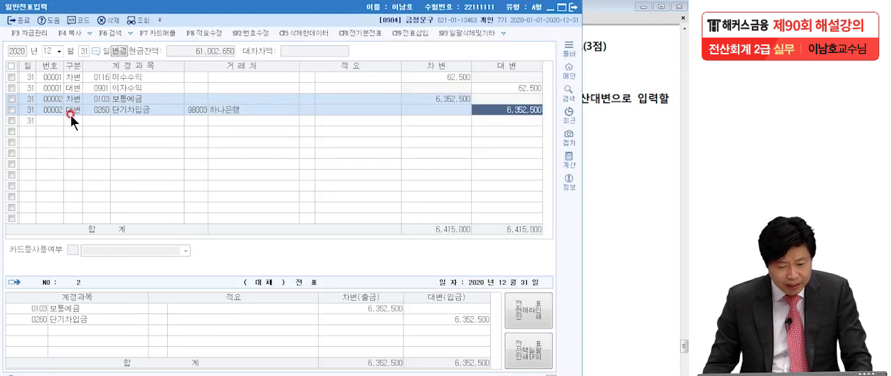
{"action": "left_click", "coordinate": [72, 121]}
{"action": "type", "text": "4감"}
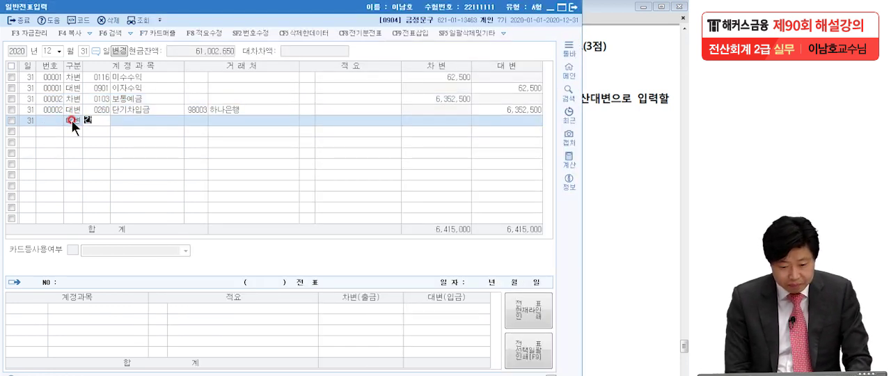
{"action": "type", "text": "가상"}
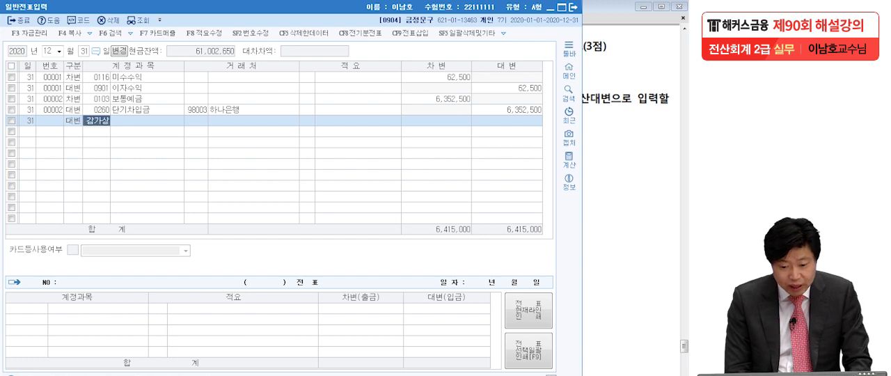
{"action": "key", "text": "Return"}
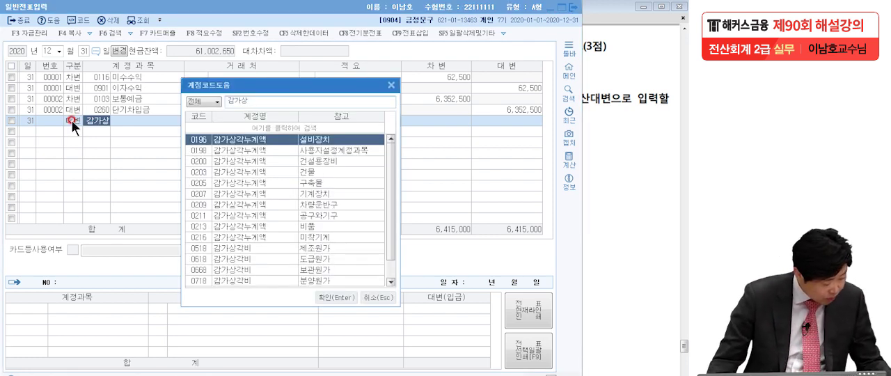
{"action": "left_click", "coordinate": [292, 202]}
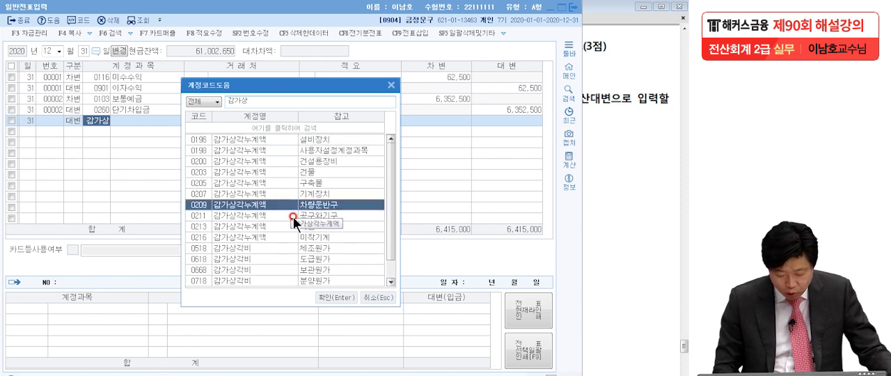
{"action": "key", "text": "Return"}
{"action": "left_click", "coordinate": [499, 121]}
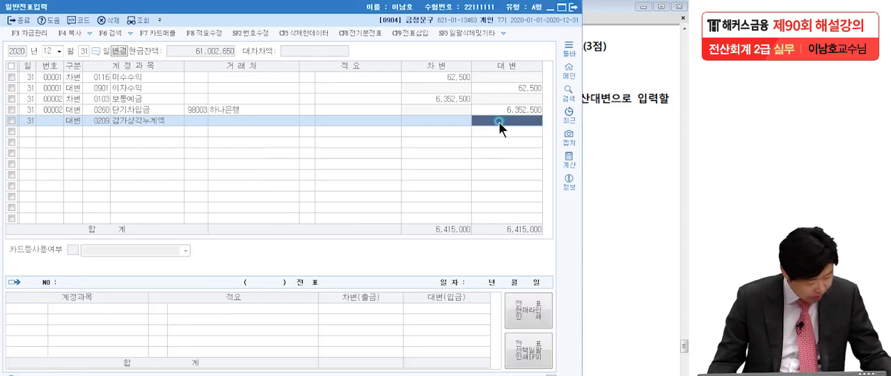
{"action": "type", "text": "2500000"}
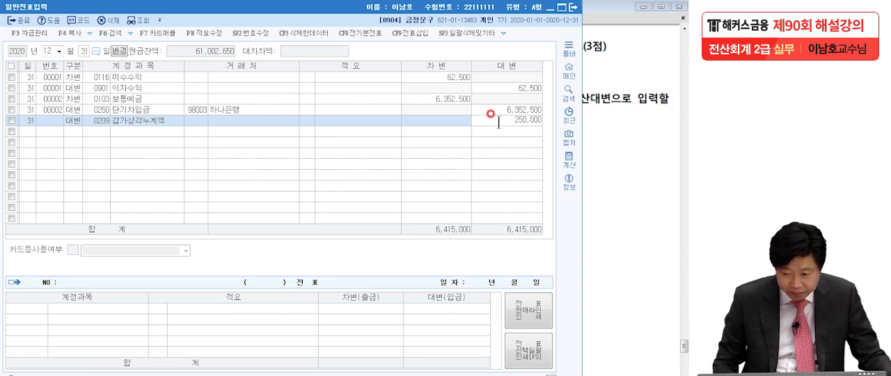
{"action": "key", "text": "Return"}
- Add a second 대변 line for 0213 감가상각누계액 (비품) of 150,000
{"action": "type", "text": "4"}
{"action": "type", "text": "감가"}
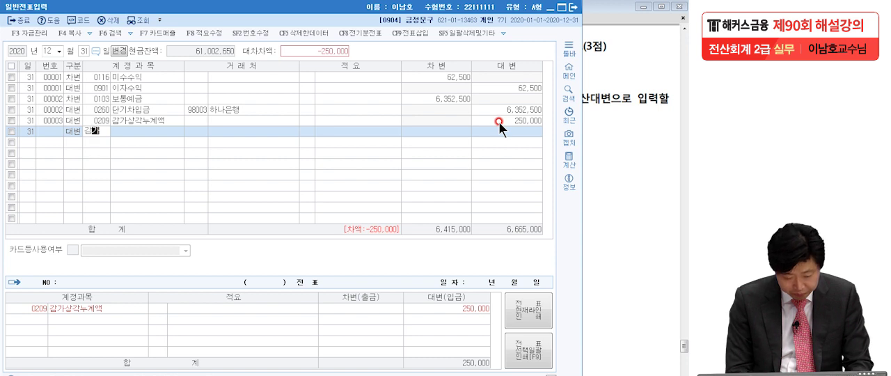
{"action": "type", "text": "상"}
{"action": "key", "text": "Return"}
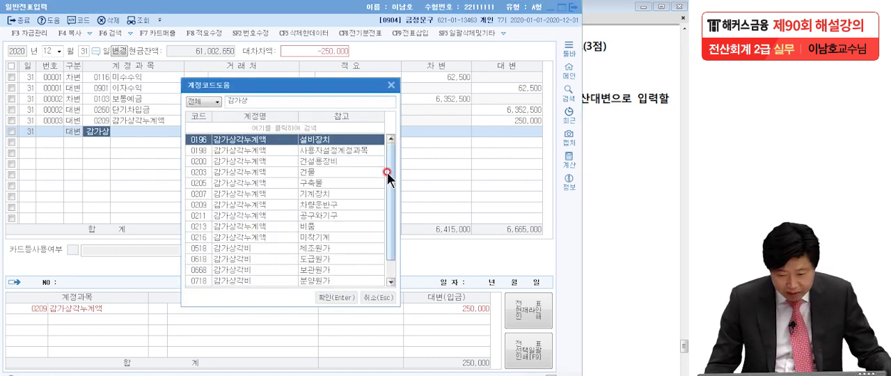
{"action": "left_click", "coordinate": [307, 227]}
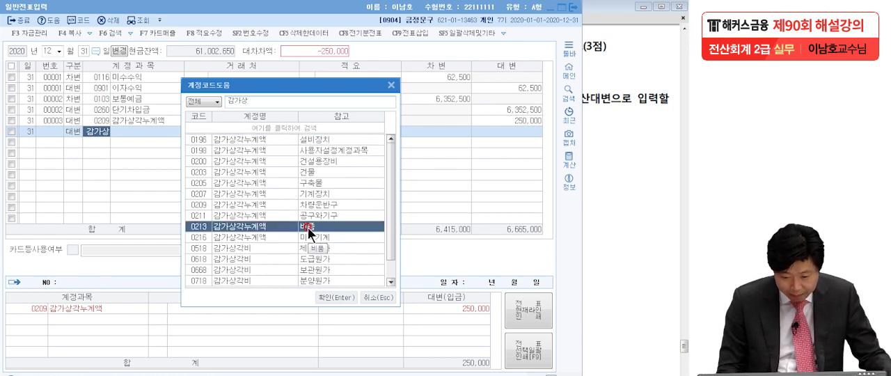
{"action": "double_click", "coordinate": [308, 227]}
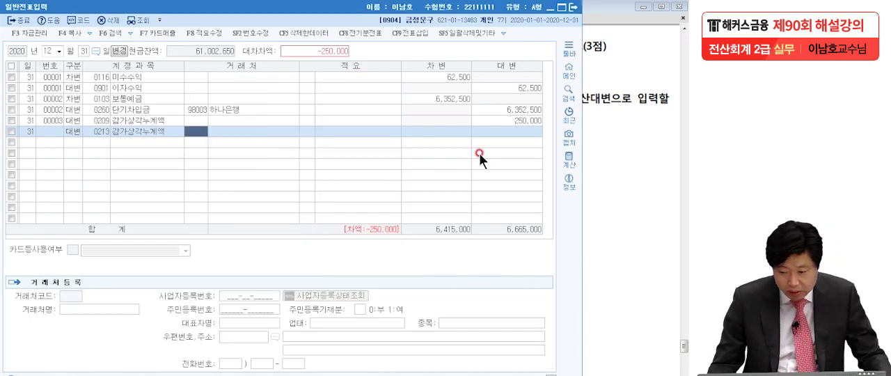
{"action": "left_click", "coordinate": [515, 129]}
{"action": "type", "text": "150,000"}
{"action": "key", "text": "Return"}
- Add the balancing 차변 line for 0818 감가상각비 (판매관리비) of 400,000
{"action": "type", "text": "3감가"}
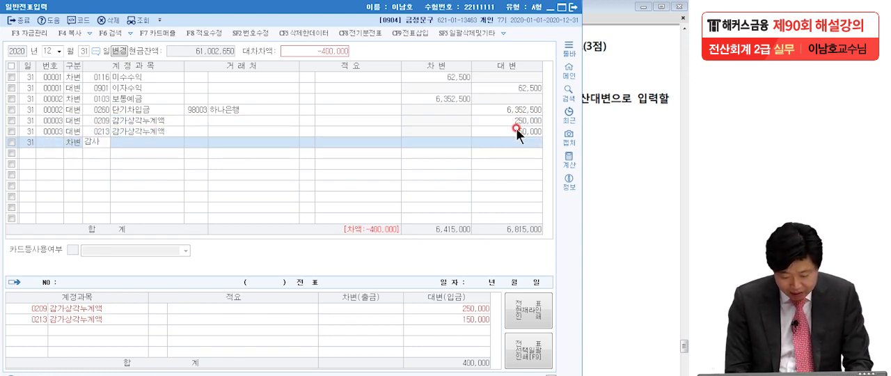
{"action": "type", "text": "상"}
{"action": "key", "text": "Return"}
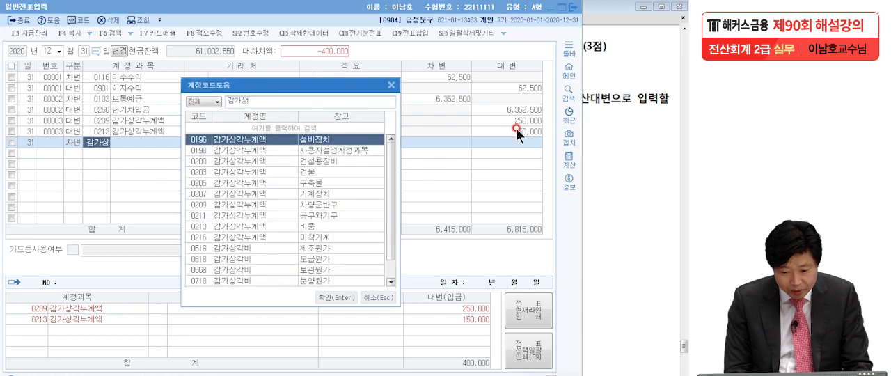
{"action": "scroll", "coordinate": [389, 170], "scroll_direction": "down", "scroll_amount": 1}
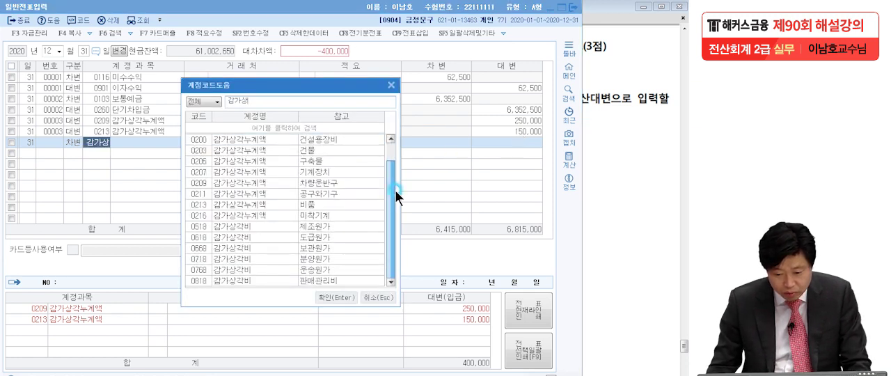
{"action": "left_click", "coordinate": [216, 280]}
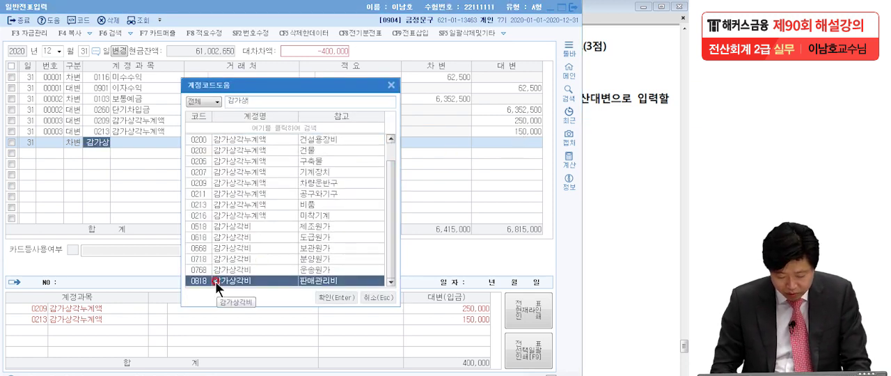
{"action": "key", "text": "Return"}
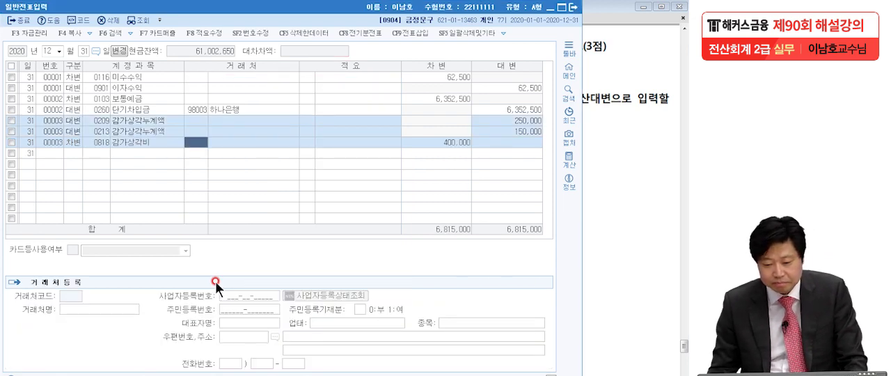
- Switch to the exam PDF and read problem [4] on 기말상품재고액 and its 결산차변 and 결산대변 instruction
{"action": "left_click", "coordinate": [604, 213]}
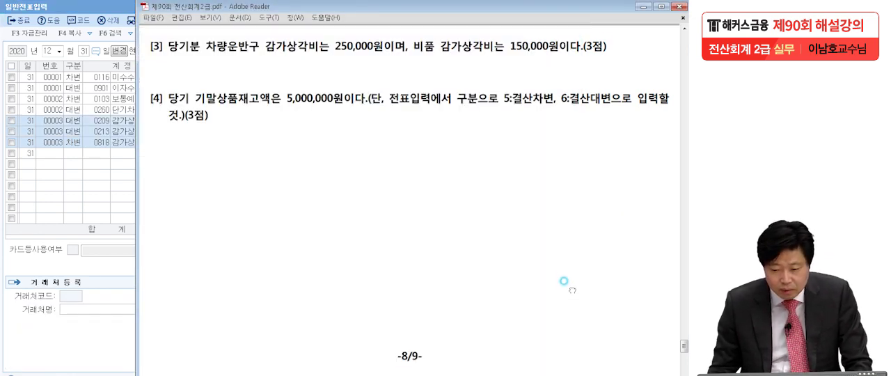
{"action": "scroll", "coordinate": [564, 281], "scroll_direction": "down", "scroll_amount": 2}
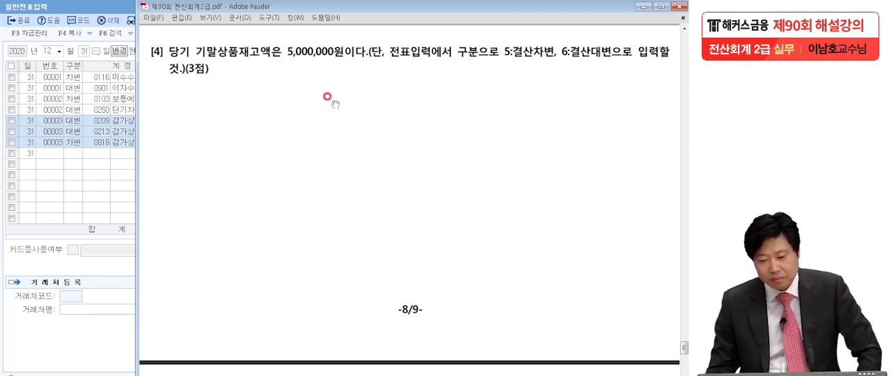
{"action": "left_click", "coordinate": [518, 55]}
{"action": "left_click", "coordinate": [567, 54]}
{"action": "left_click", "coordinate": [272, 136]}
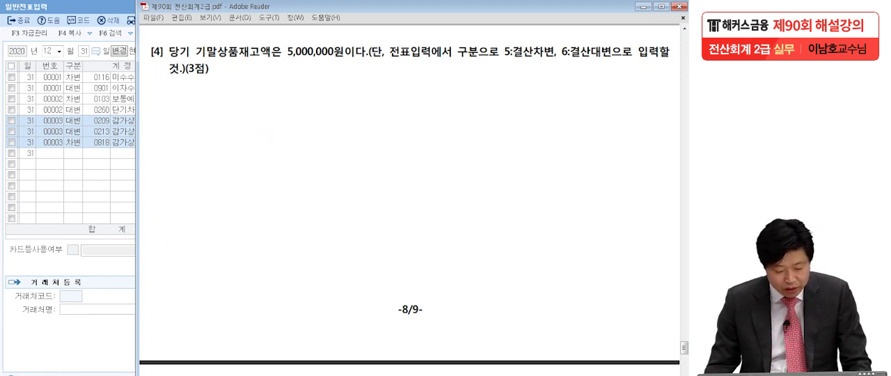
- Open the 합계잔액시산표 in KcLep for December 31, 2020 and locate the 상품 row under 재고자산
{"action": "key", "text": "alt+Tab"}
{"action": "left_click", "coordinate": [433, 91]}
{"action": "left_click_drag", "start_coordinate": [243, 93], "coordinate": [362, 6]}
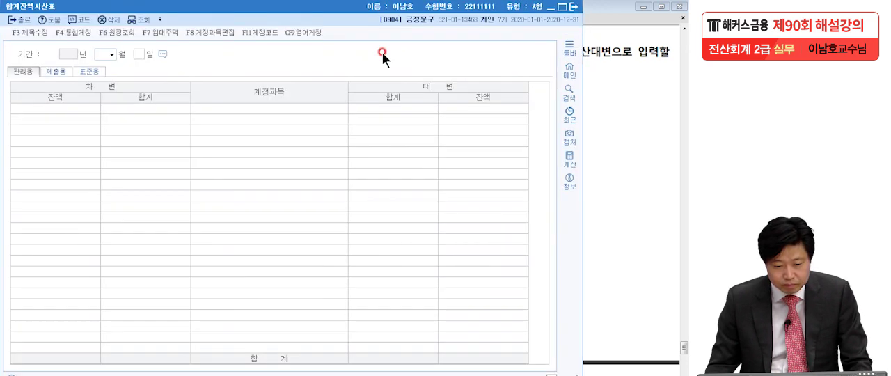
{"action": "type", "text": "12"}
{"action": "key", "text": "Return"}
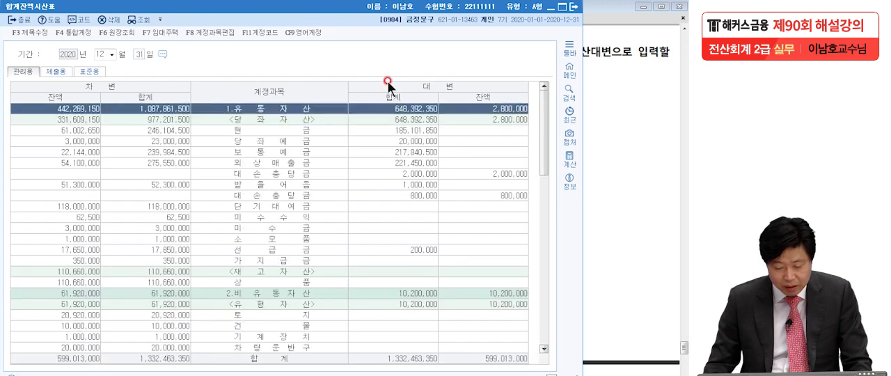
{"action": "scroll", "coordinate": [384, 235], "scroll_direction": "down", "scroll_amount": 5}
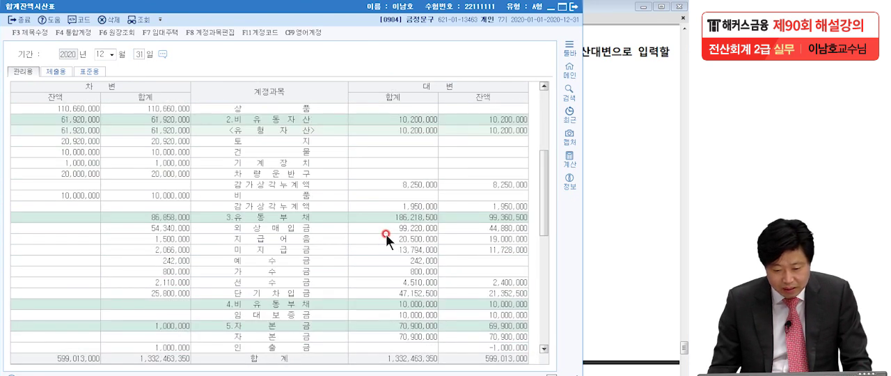
{"action": "scroll", "coordinate": [386, 234], "scroll_direction": "up", "scroll_amount": 1}
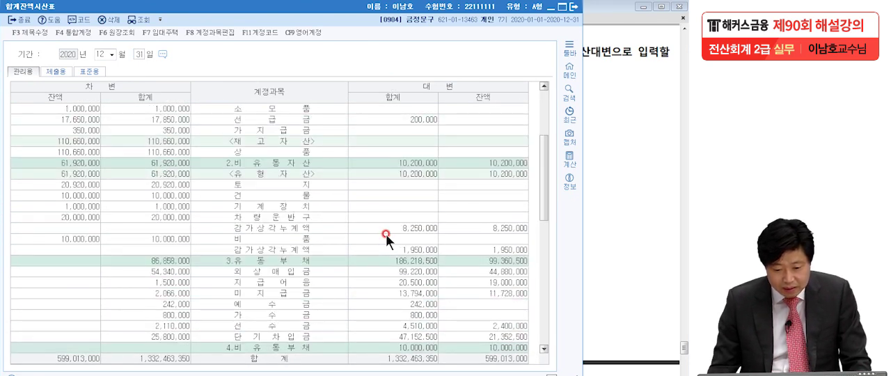
{"action": "left_click", "coordinate": [82, 151]}
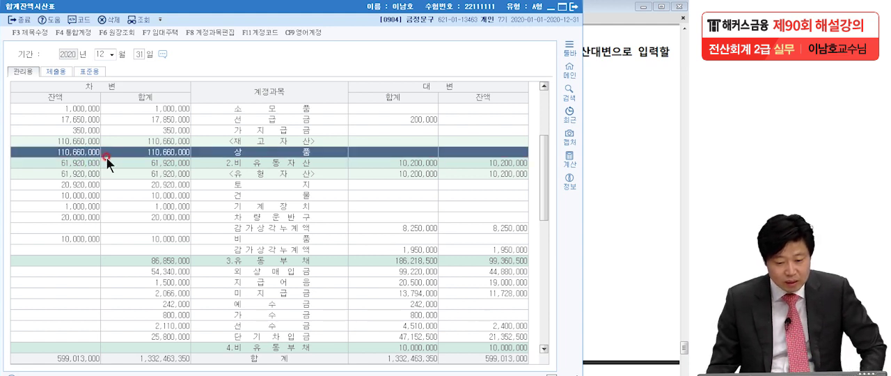
- Examine the 0146 상품 ledger from the 전기이월 amount down to the year-end 누계, then close it
{"action": "double_click", "coordinate": [68, 152]}
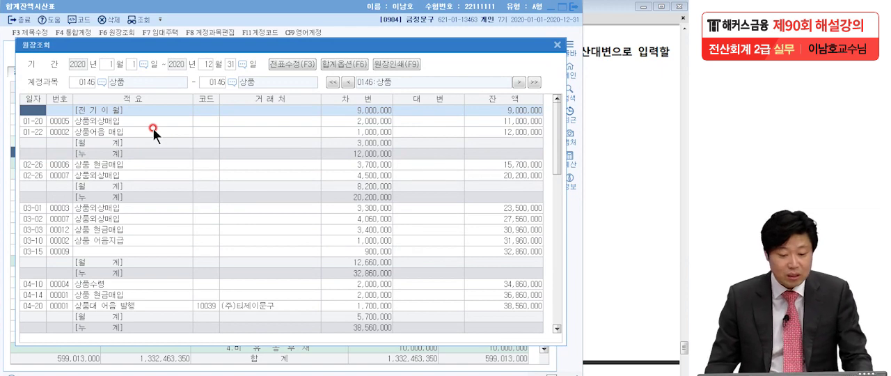
{"action": "left_click", "coordinate": [106, 110]}
{"action": "left_click", "coordinate": [372, 108]}
{"action": "scroll", "coordinate": [365, 160], "scroll_direction": "down", "scroll_amount": 5}
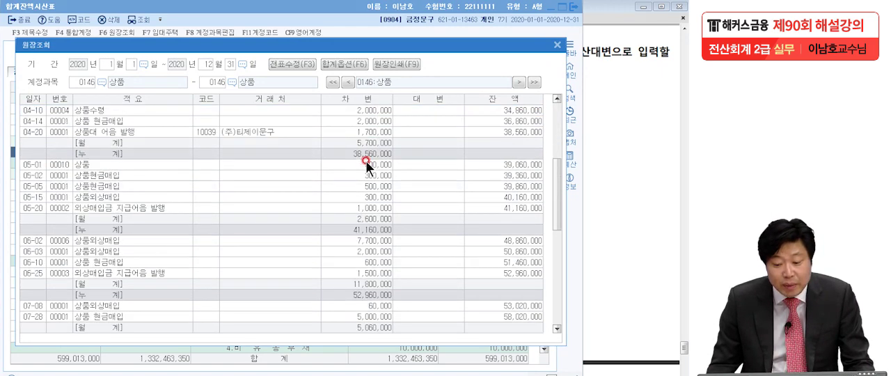
{"action": "scroll", "coordinate": [365, 160], "scroll_direction": "down", "scroll_amount": 10}
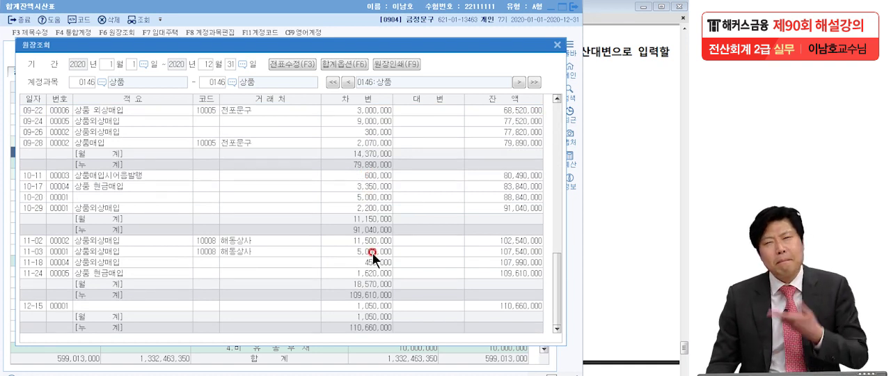
{"action": "left_click", "coordinate": [371, 330]}
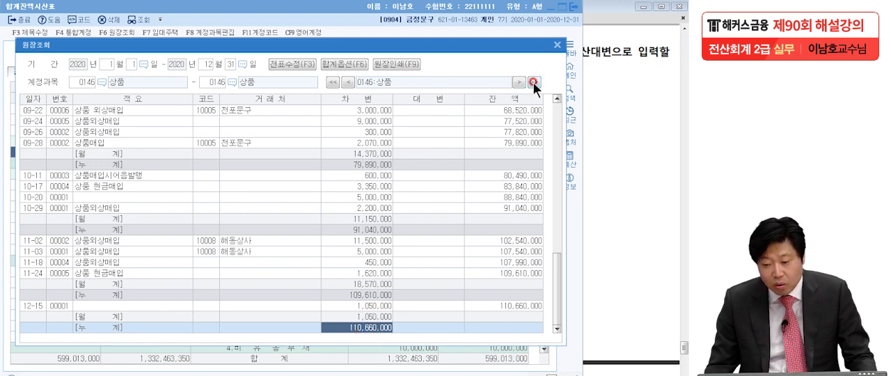
{"action": "left_click", "coordinate": [557, 45]}
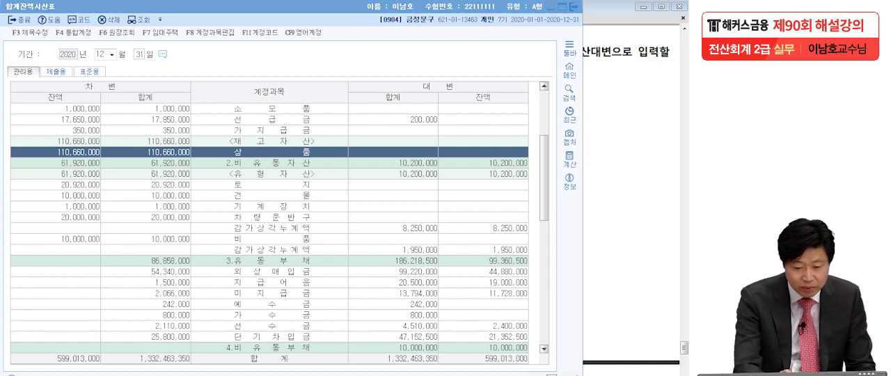
- Circle the 상품 debit balance and handwrite the subtraction of 5,000,000 above the trial balance
{"action": "mouse_move", "coordinate": [96, 159]}
{"action": "left_mouse_down"}
{"action": "mouse_move", "coordinate": [67, 169]}
{"action": "mouse_move", "coordinate": [104, 149]}
{"action": "mouse_move", "coordinate": [180, 78]}
{"action": "mouse_move", "coordinate": [185, 89]}
{"action": "left_mouse_up"}
{"action": "left_click_drag", "start_coordinate": [216, 68], "coordinate": [227, 68]}
{"action": "mouse_move", "coordinate": [213, 61]}
{"action": "left_mouse_down"}
{"action": "mouse_move", "coordinate": [222, 78]}
{"action": "mouse_move", "coordinate": [215, 59]}
{"action": "mouse_move", "coordinate": [366, 62]}
{"action": "left_mouse_up"}
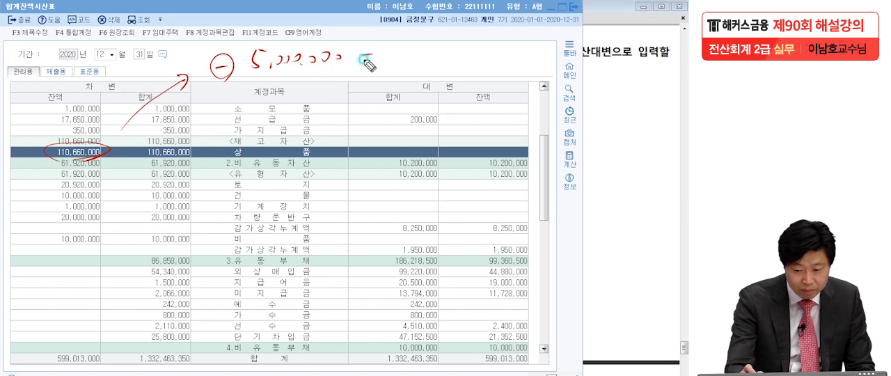
{"action": "left_click", "coordinate": [527, 65]}
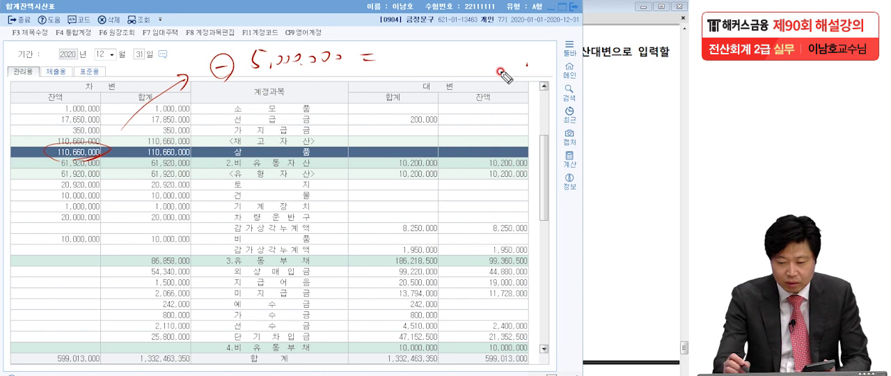
- Handwrite and underline 105,660,000 as the result of the subtraction, then clear all the markings
{"action": "left_click_drag", "start_coordinate": [440, 42], "coordinate": [431, 65]}
{"action": "mouse_move", "coordinate": [455, 46]}
{"action": "left_mouse_down"}
{"action": "mouse_move", "coordinate": [451, 58]}
{"action": "mouse_move", "coordinate": [456, 47]}
{"action": "left_mouse_up"}
{"action": "left_click_drag", "start_coordinate": [472, 46], "coordinate": [469, 65]}
{"action": "left_click_drag", "start_coordinate": [474, 47], "coordinate": [487, 46]}
{"action": "left_click_drag", "start_coordinate": [491, 65], "coordinate": [518, 65]}
{"action": "mouse_move", "coordinate": [533, 31]}
{"action": "left_mouse_down"}
{"action": "mouse_move", "coordinate": [531, 65]}
{"action": "mouse_move", "coordinate": [551, 65]}
{"action": "left_mouse_up"}
{"action": "left_click_drag", "start_coordinate": [562, 59], "coordinate": [578, 70]}
{"action": "left_click_drag", "start_coordinate": [412, 71], "coordinate": [583, 64]}
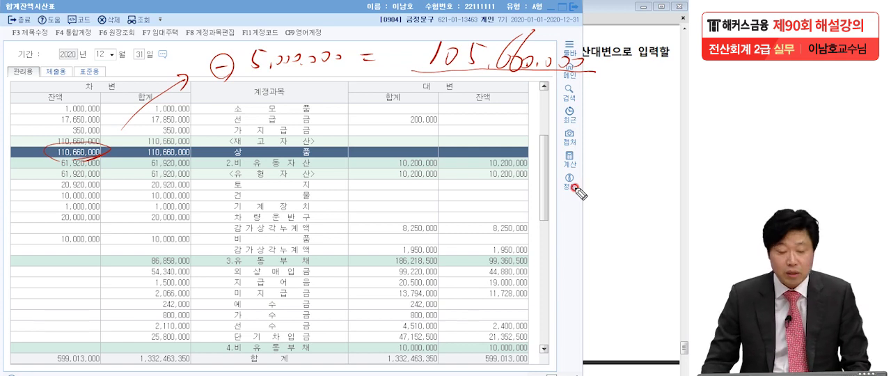
{"action": "key", "text": "Escape"}
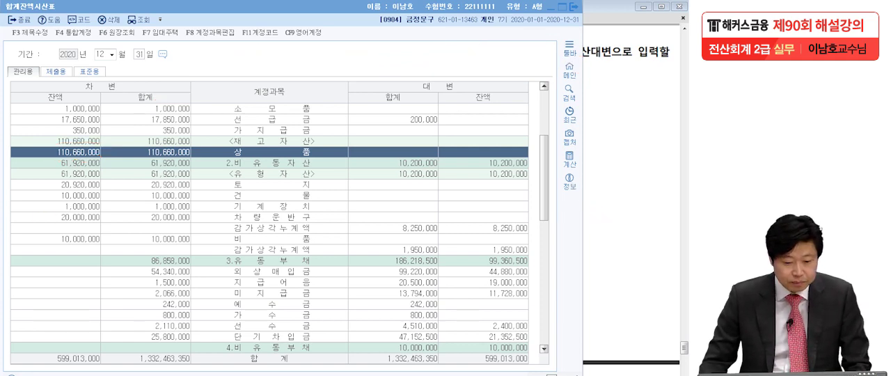
- Enter a 결산차변 line for 0451 상품매출원가 with a debit of 105,660,000 in the December 31 일반전표입력
{"action": "left_click", "coordinate": [599, 181]}
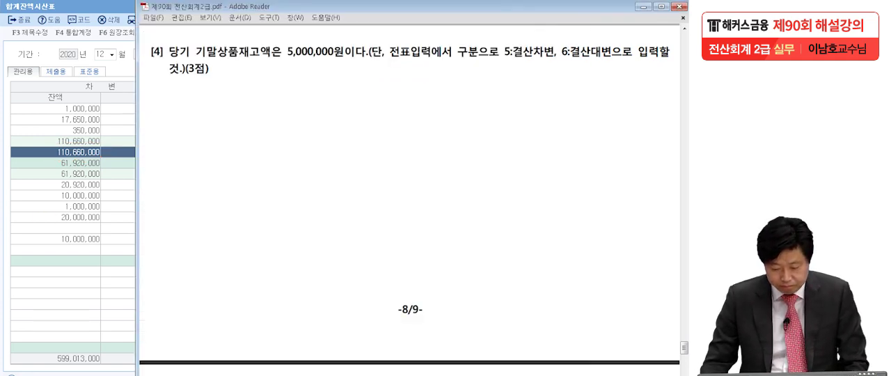
{"action": "left_click", "coordinate": [163, 292]}
{"action": "left_click", "coordinate": [67, 154]}
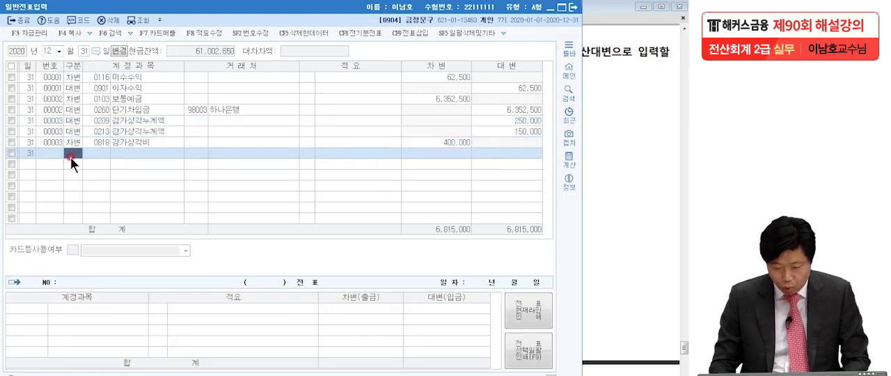
{"action": "type", "text": "5"}
{"action": "key", "text": "Return"}
{"action": "type", "text": "상품매"}
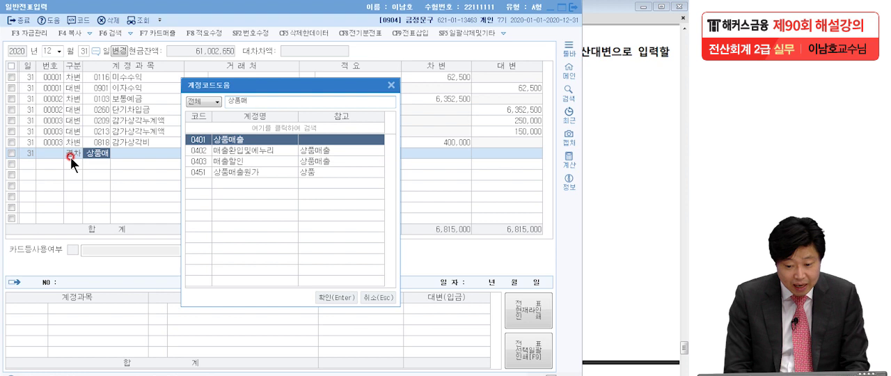
{"action": "left_click", "coordinate": [227, 173]}
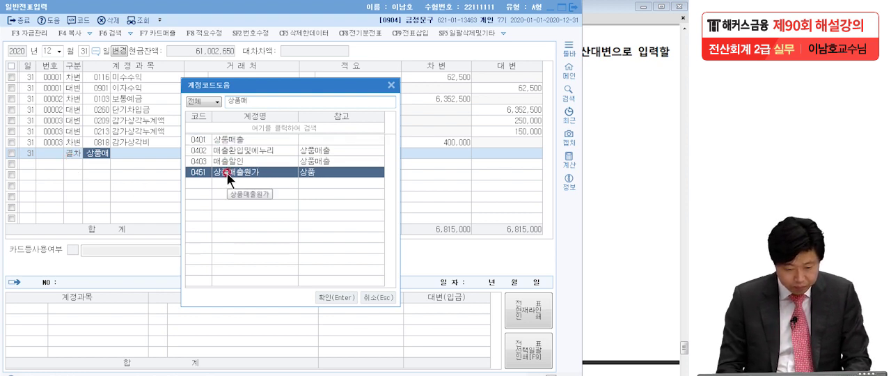
{"action": "key", "text": "Return"}
{"action": "left_click", "coordinate": [460, 153]}
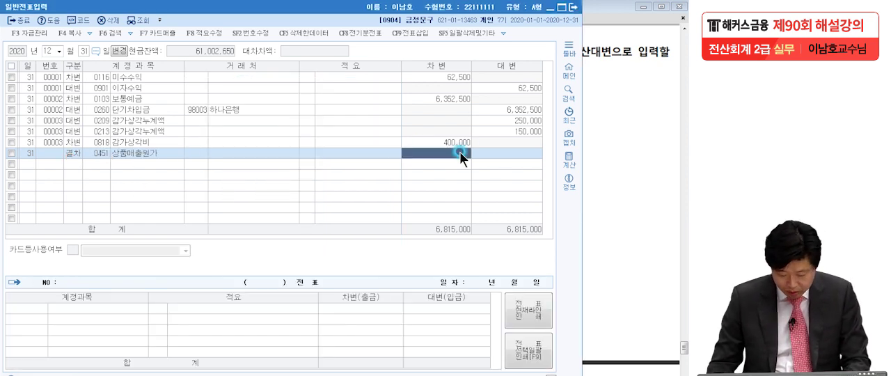
{"action": "type", "text": "1355"}
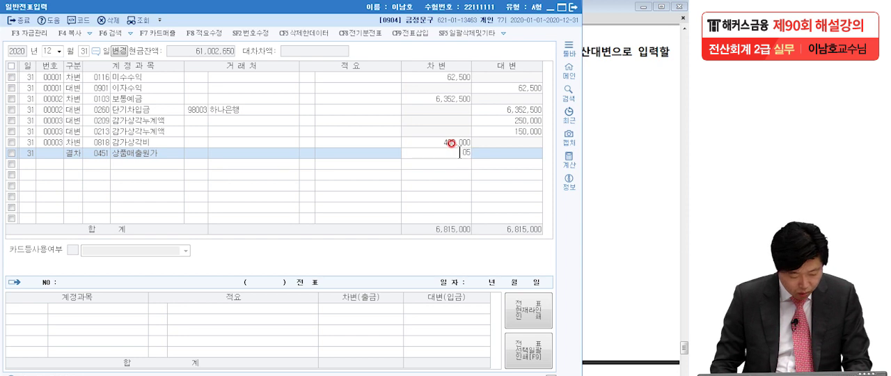
{"action": "type", "text": "60+"}
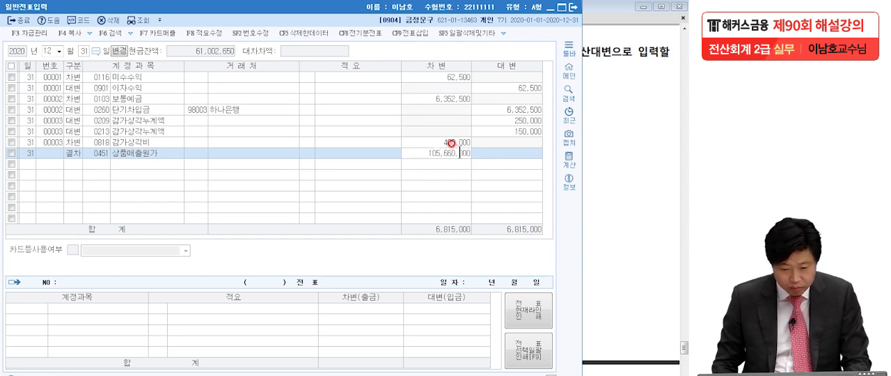
{"action": "key", "text": "Return"}
- Add the matching 결산대변 line for 0146 상품 with a credit of 105,660,000, then check both amounts
{"action": "type", "text": "4"}
{"action": "key", "text": "Return"}
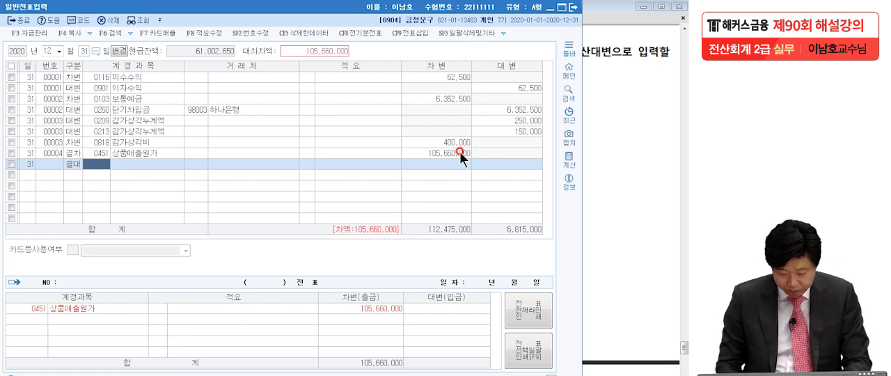
{"action": "type", "text": "146"}
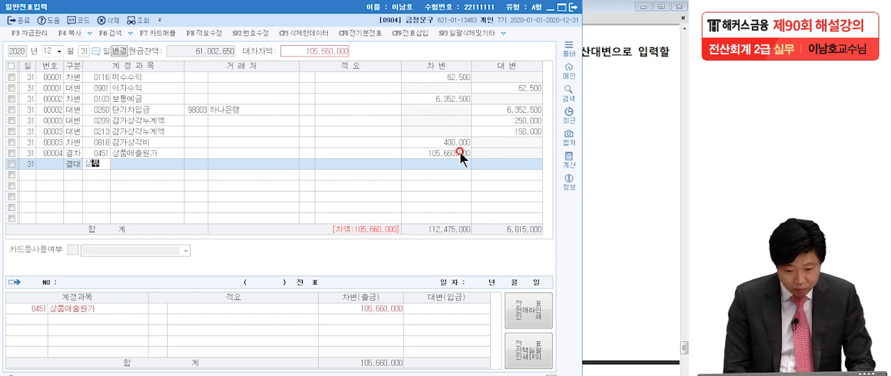
{"action": "key", "text": "Return"}
{"action": "left_click", "coordinate": [466, 153]}
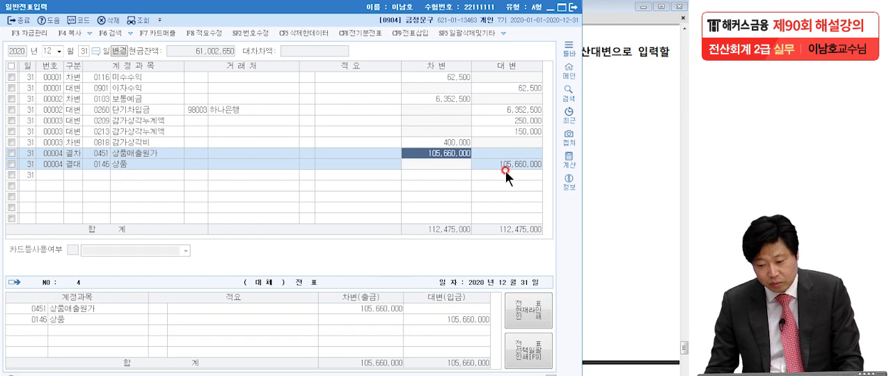
{"action": "left_click", "coordinate": [508, 165]}
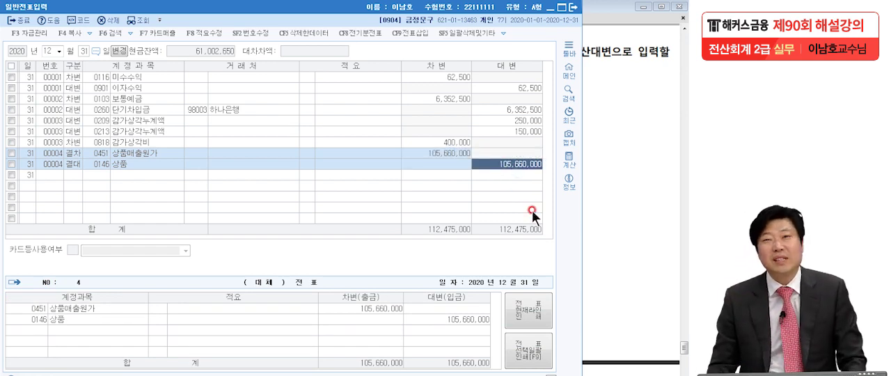
{"action": "left_click", "coordinate": [429, 153]}
{"action": "left_click", "coordinate": [487, 164]}
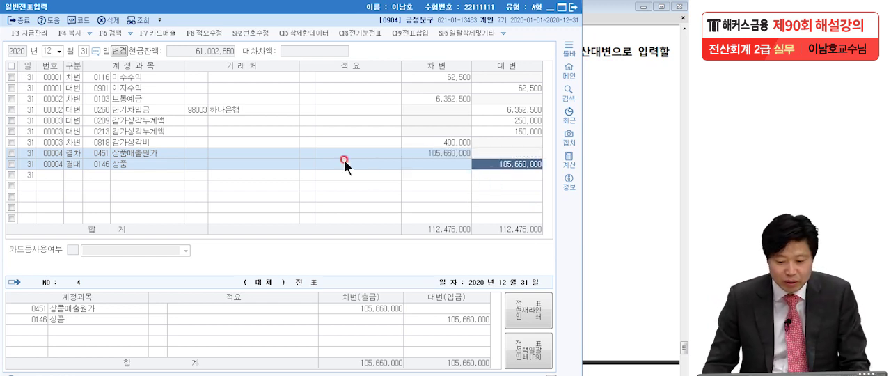
- Delete the manually entered December 31 상품매출원가 and 상품 voucher lines
{"action": "left_click", "coordinate": [12, 152]}
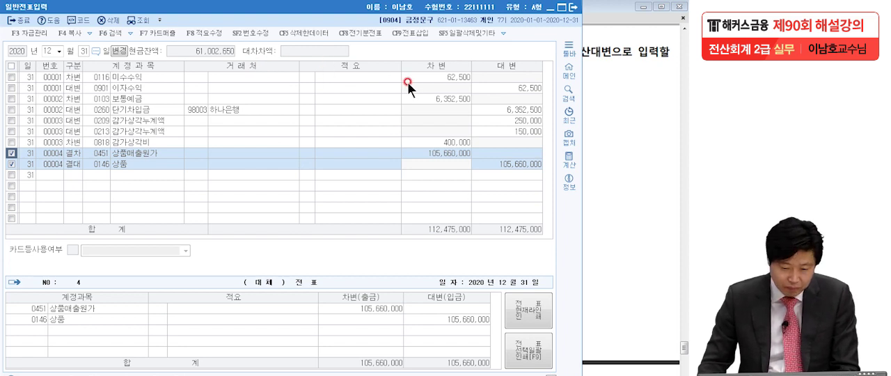
{"action": "left_click", "coordinate": [115, 20]}
{"action": "left_click", "coordinate": [318, 214]}
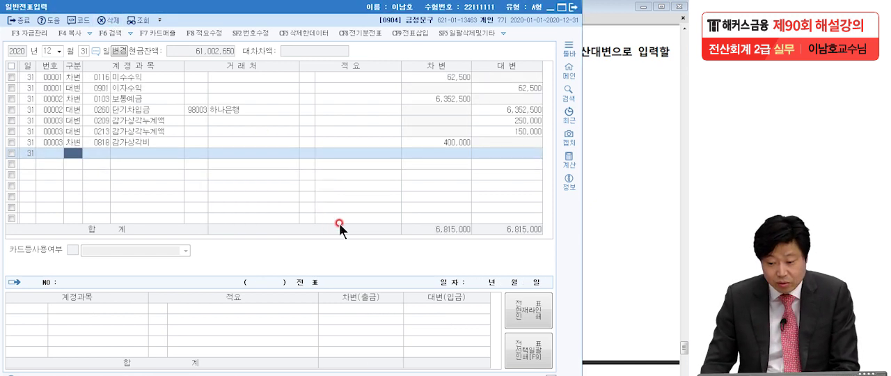
- Open 결산자료입력 for January to December 2020 and locate the 기초 상품 재고액 and 당기 상품 매입액 rows
{"action": "left_click", "coordinate": [637, 207]}
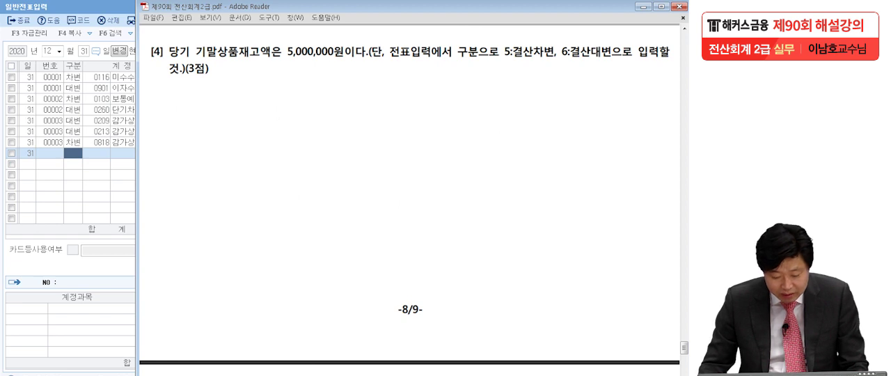
{"action": "left_click", "coordinate": [331, 375]}
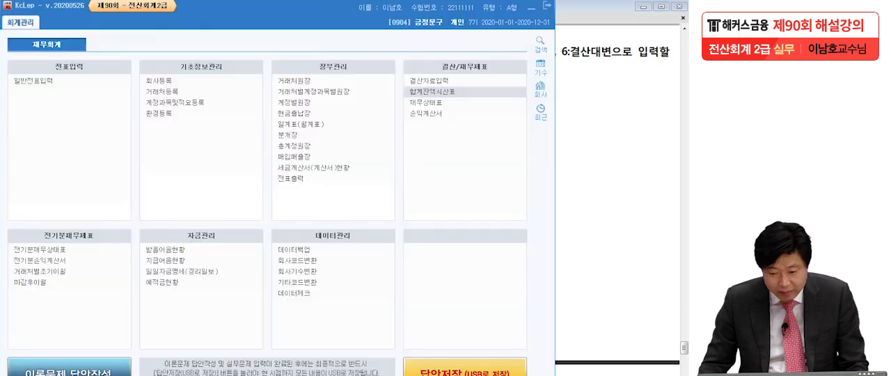
{"action": "left_click", "coordinate": [437, 82]}
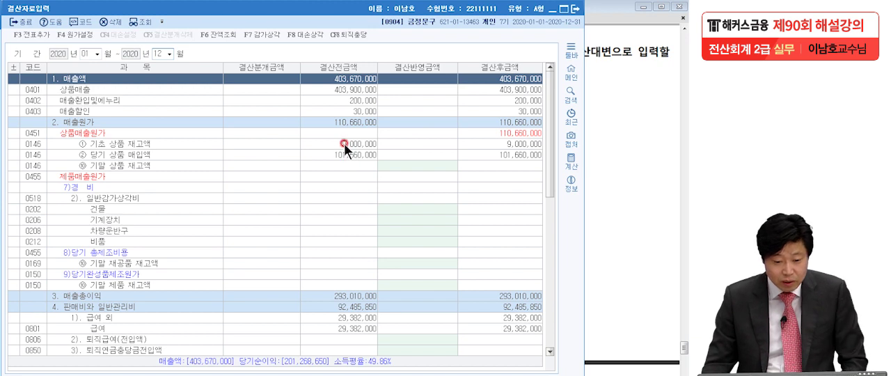
{"action": "left_click", "coordinate": [324, 141]}
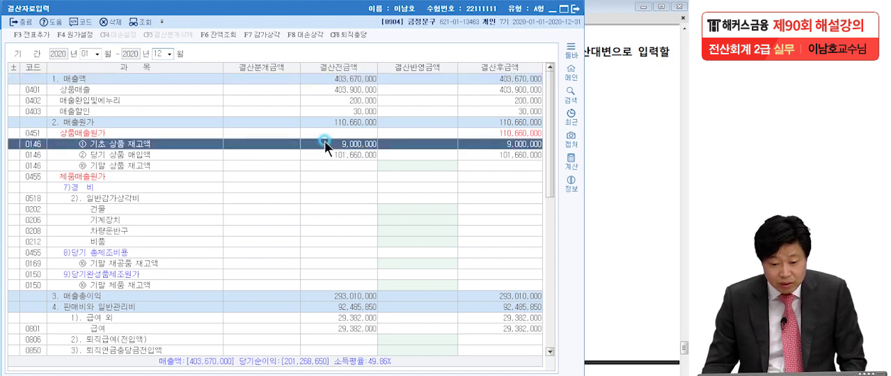
{"action": "left_click", "coordinate": [329, 154]}
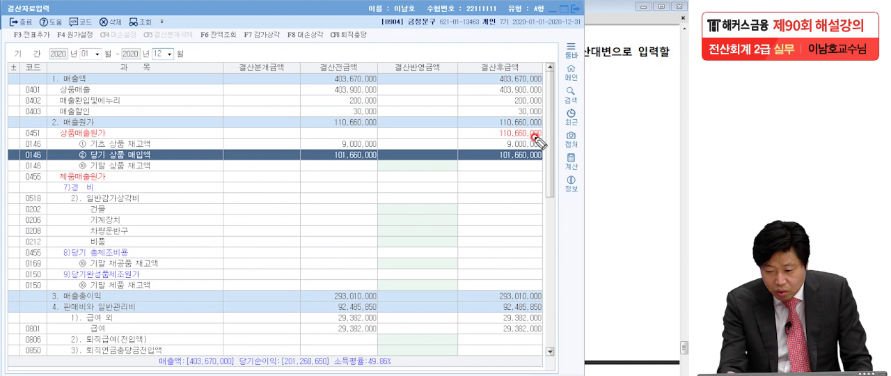
- Box the 상품매출원가 amount and circle the 기말 상품 재고액 결산반영금액 cell by hand, then clear the markings
{"action": "mouse_move", "coordinate": [537, 139]}
{"action": "left_mouse_down"}
{"action": "mouse_move", "coordinate": [501, 139]}
{"action": "mouse_move", "coordinate": [546, 140]}
{"action": "left_mouse_up"}
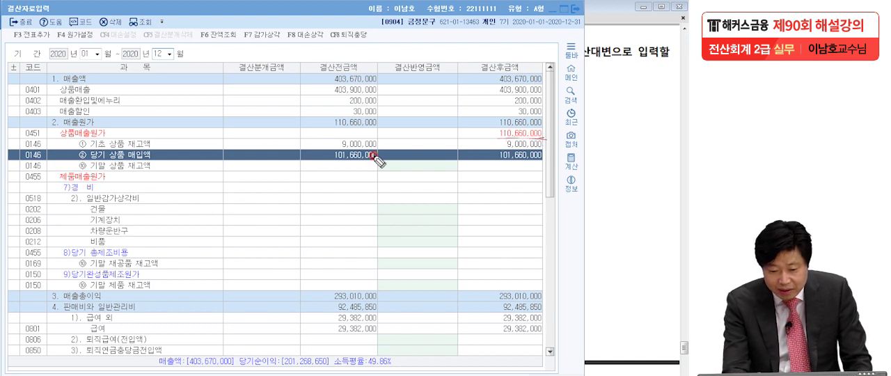
{"action": "mouse_move", "coordinate": [449, 172]}
{"action": "left_mouse_down"}
{"action": "mouse_move", "coordinate": [407, 167]}
{"action": "mouse_move", "coordinate": [452, 164]}
{"action": "mouse_move", "coordinate": [437, 174]}
{"action": "mouse_move", "coordinate": [408, 173]}
{"action": "mouse_move", "coordinate": [455, 166]}
{"action": "left_mouse_up"}
{"action": "mouse_move", "coordinate": [492, 141]}
{"action": "left_mouse_down"}
{"action": "mouse_move", "coordinate": [547, 127]}
{"action": "mouse_move", "coordinate": [491, 138]}
{"action": "mouse_move", "coordinate": [564, 139]}
{"action": "left_mouse_up"}
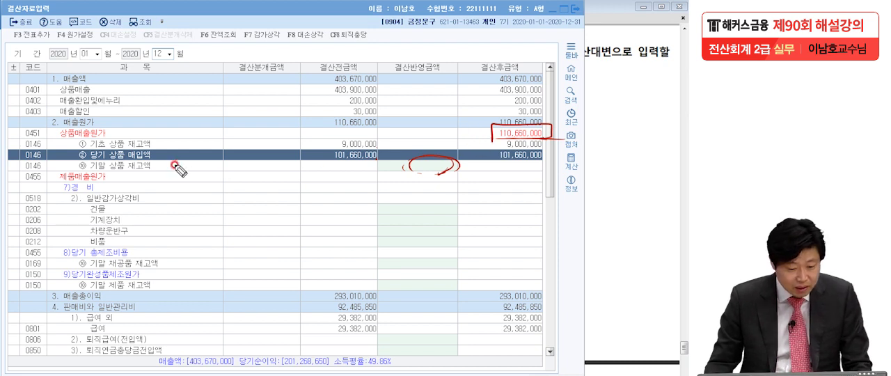
{"action": "key", "text": "Escape"}
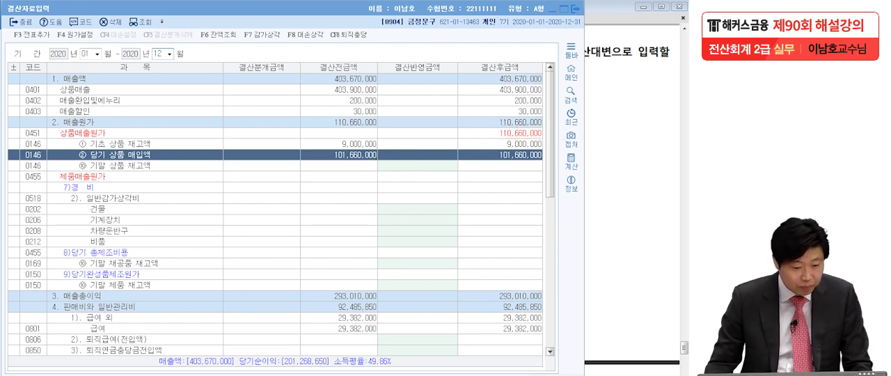
- Set the 결산반영금액 of 기말 상품 재고액 to 5,000,000, then circle the 상품매출원가 결산후금액 and clear the marking
{"action": "left_click", "coordinate": [392, 167]}
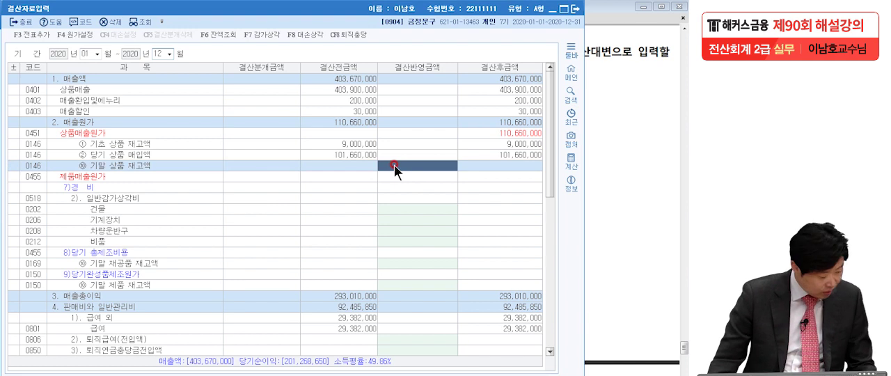
{"action": "type", "text": "5000000"}
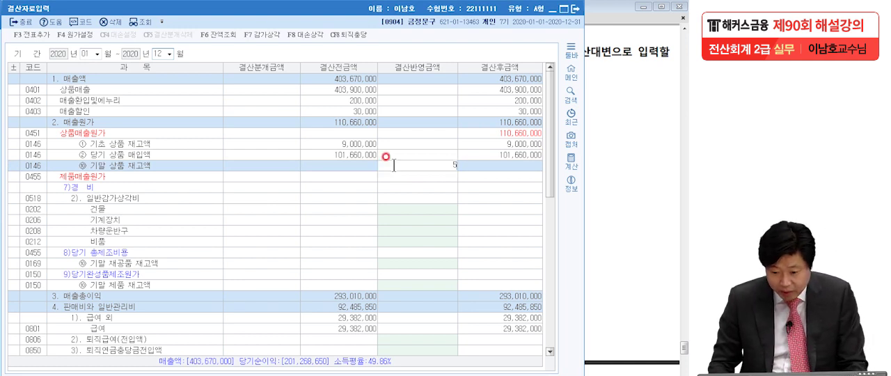
{"action": "key", "text": "Return"}
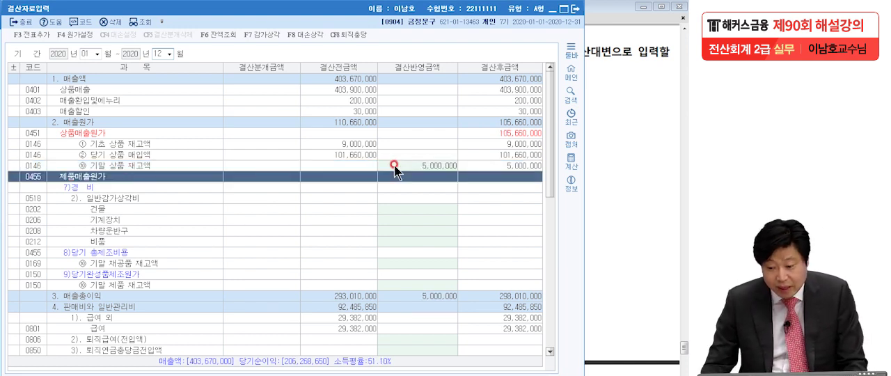
{"action": "left_click", "coordinate": [498, 132]}
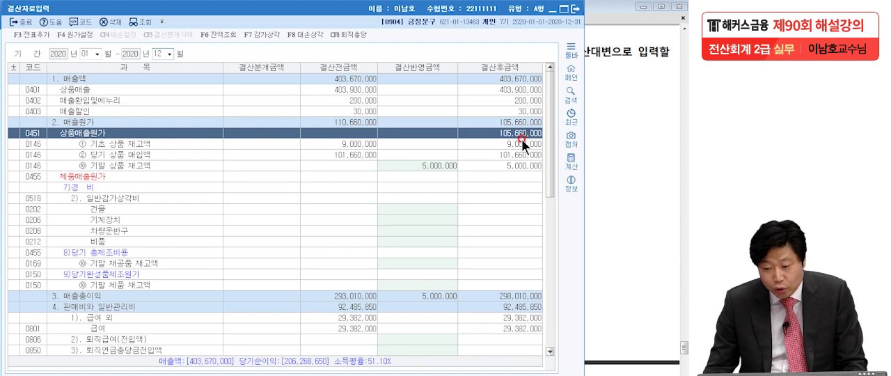
{"action": "left_click", "coordinate": [519, 113]}
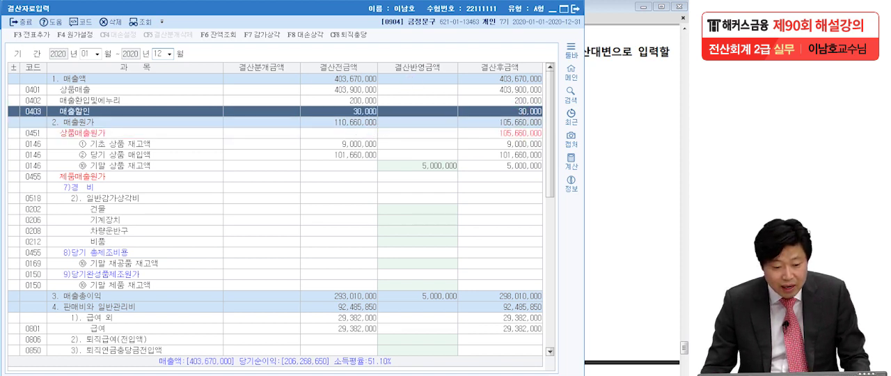
{"action": "mouse_move", "coordinate": [550, 137]}
{"action": "left_mouse_down"}
{"action": "mouse_move", "coordinate": [505, 127]}
{"action": "mouse_move", "coordinate": [546, 139]}
{"action": "left_mouse_up"}
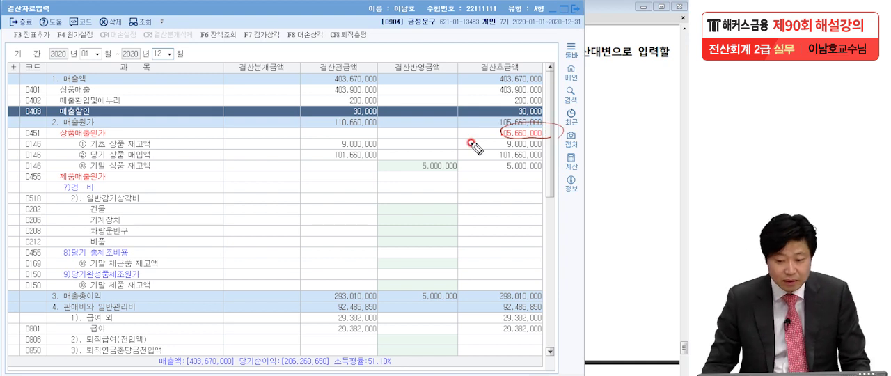
{"action": "key", "text": "Escape"}
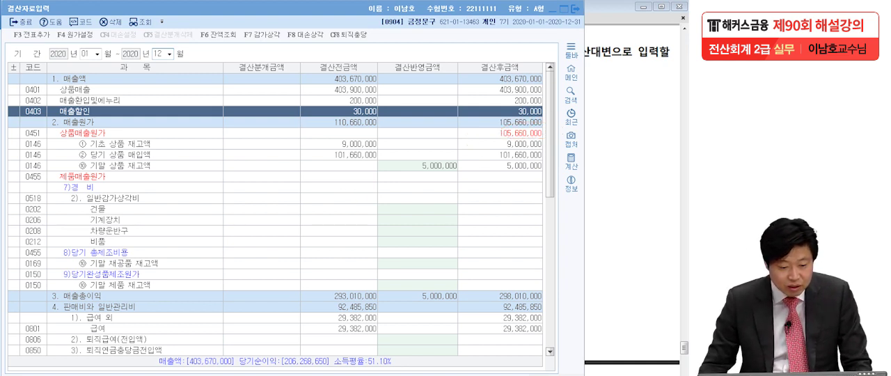
- Add the closing journal entry to the general vouchers with 전표추가 and return to the exam PDF
{"action": "key", "text": "F3"}
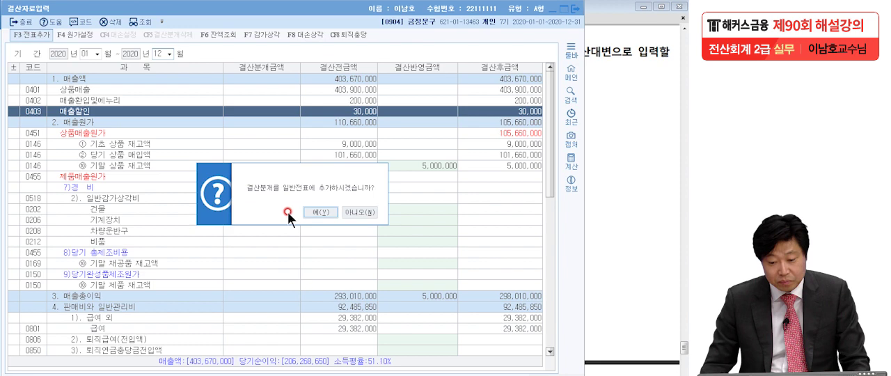
{"action": "left_click", "coordinate": [311, 212]}
{"action": "left_click", "coordinate": [624, 211]}
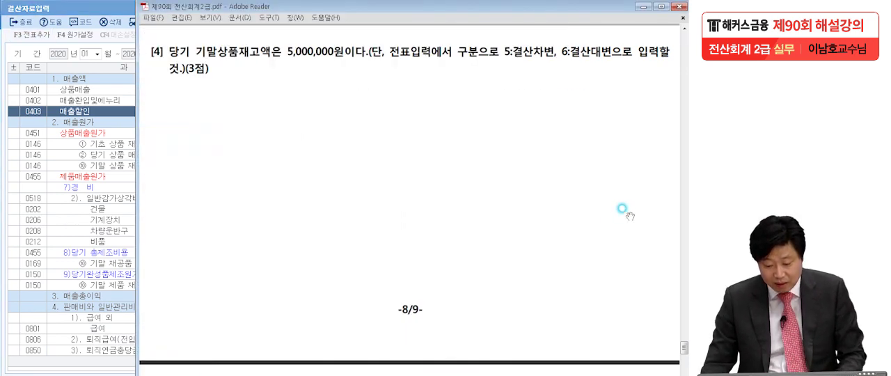
- Reload the December 31 vouchers in KcLep's 일반전표입력 and check the generated 상품매출원가 debit and 상품 credit lines
{"action": "key", "text": "alt+Tab"}
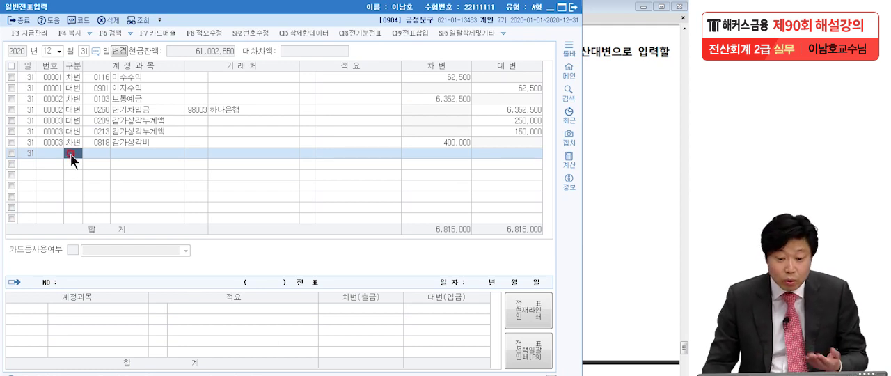
{"action": "left_click", "coordinate": [140, 21]}
{"action": "left_click", "coordinate": [444, 151]}
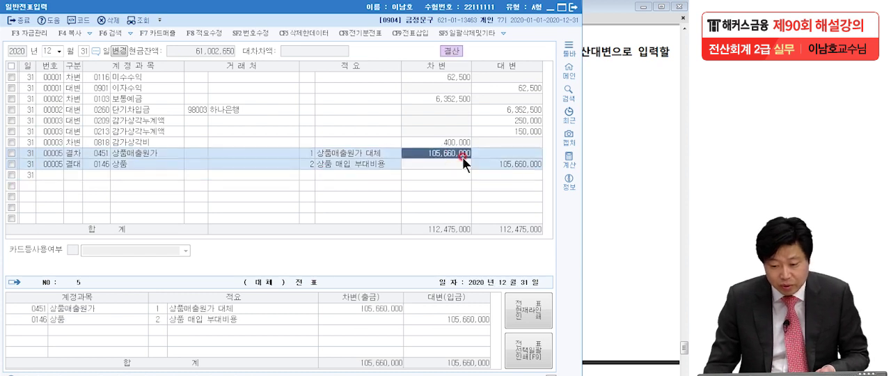
{"action": "left_click", "coordinate": [515, 165]}
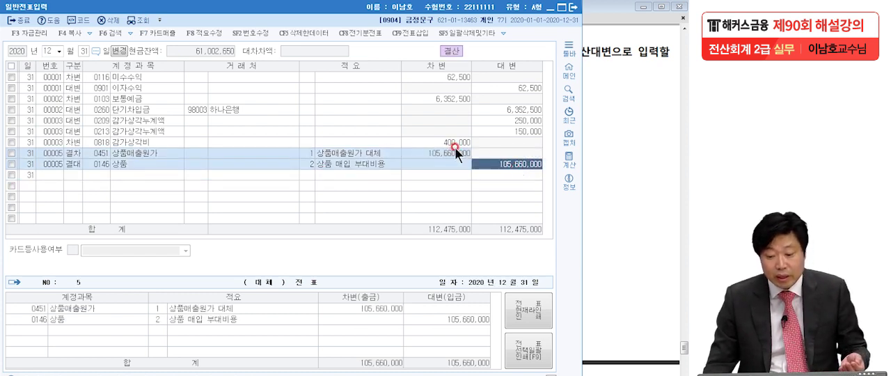
{"action": "left_click", "coordinate": [455, 151]}
{"action": "left_click", "coordinate": [494, 165]}
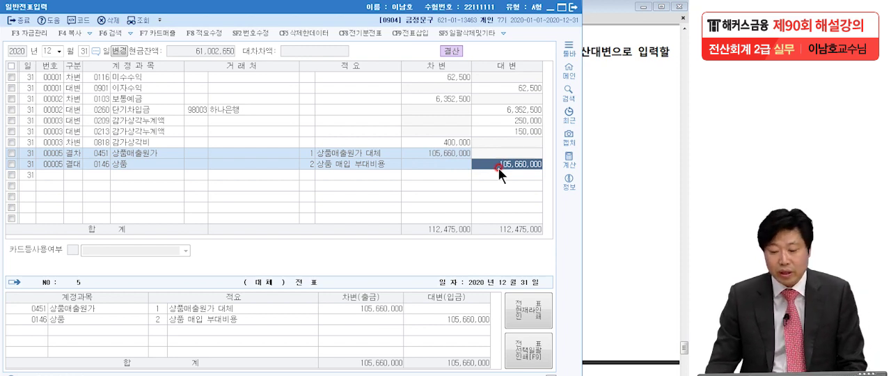
- Compare the 상품매출원가 debit amount with the 상품 credit amount in the generated closing voucher
{"action": "left_click", "coordinate": [464, 152]}
{"action": "left_click", "coordinate": [483, 161]}
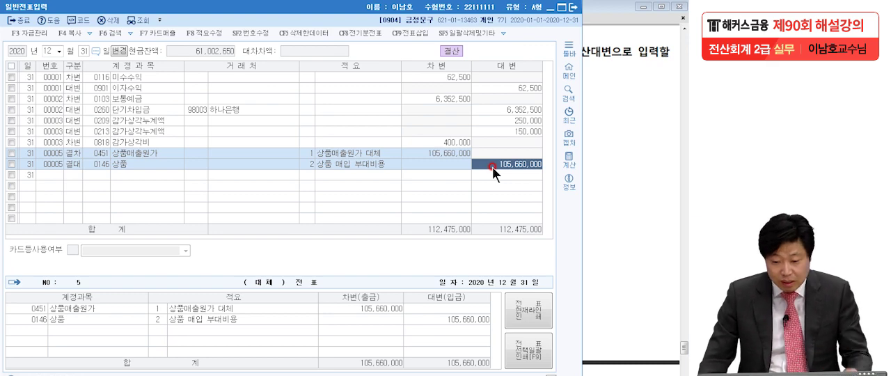
{"action": "left_click", "coordinate": [450, 154]}
{"action": "left_click", "coordinate": [501, 167]}
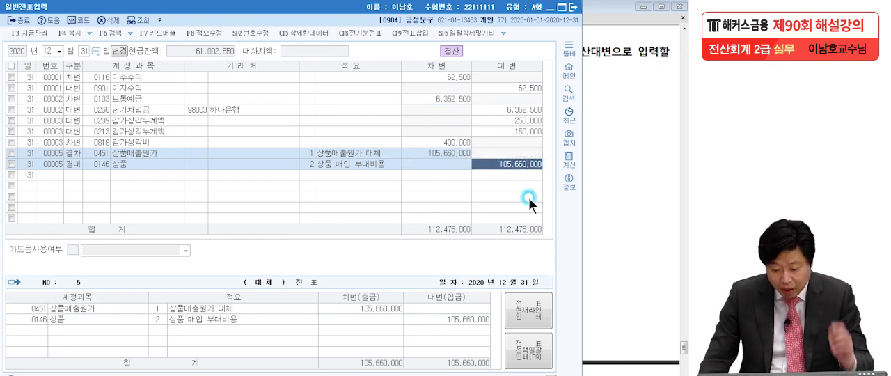
- Reload the December 31 합계잔액시산표 and circle the 상품 row's debit balance by hand, then clear the marking
{"action": "key", "text": "alt+Tab"}
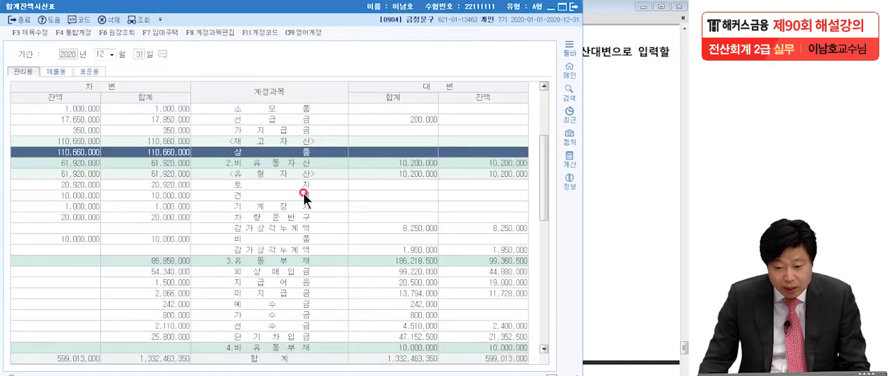
{"action": "left_click", "coordinate": [138, 19]}
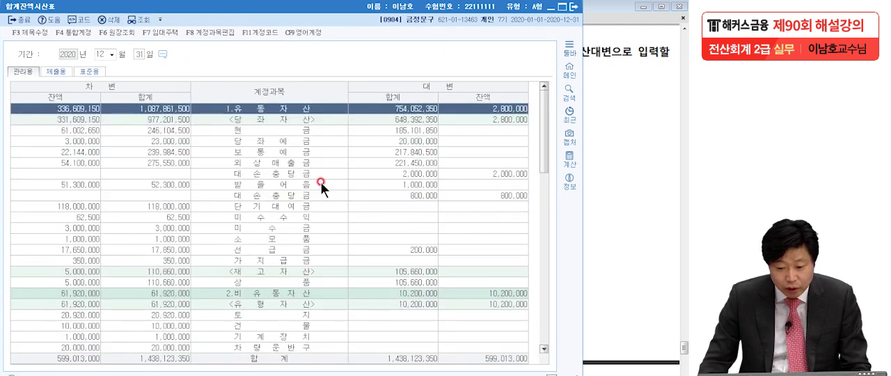
{"action": "left_click", "coordinate": [284, 208]}
{"action": "left_click", "coordinate": [256, 283]}
{"action": "left_click", "coordinate": [84, 282]}
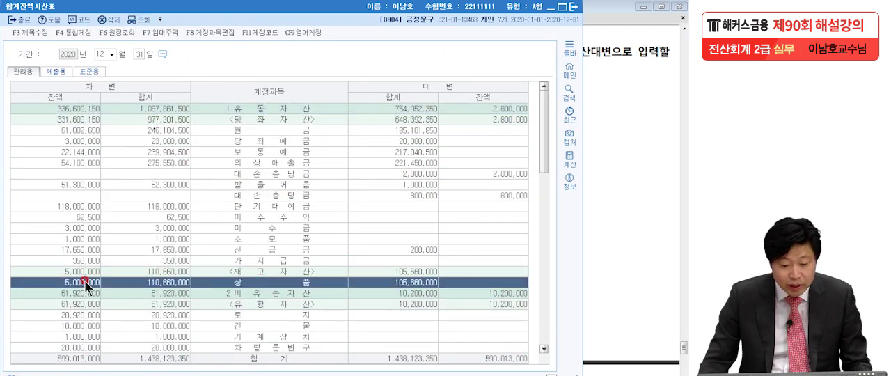
{"action": "left_click", "coordinate": [2, 201]}
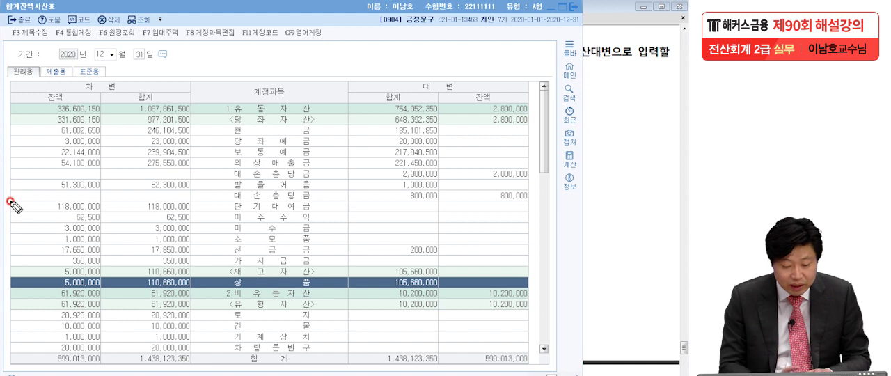
{"action": "mouse_move", "coordinate": [81, 290]}
{"action": "left_mouse_down"}
{"action": "mouse_move", "coordinate": [87, 274]}
{"action": "mouse_move", "coordinate": [80, 293]}
{"action": "left_mouse_up"}
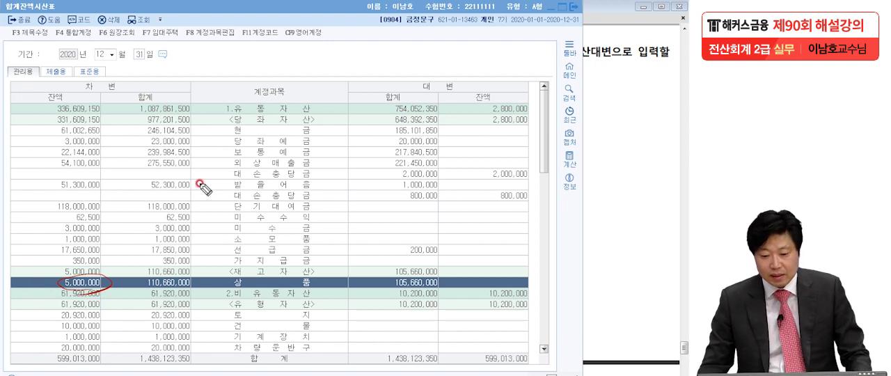
{"action": "key", "text": "Escape"}
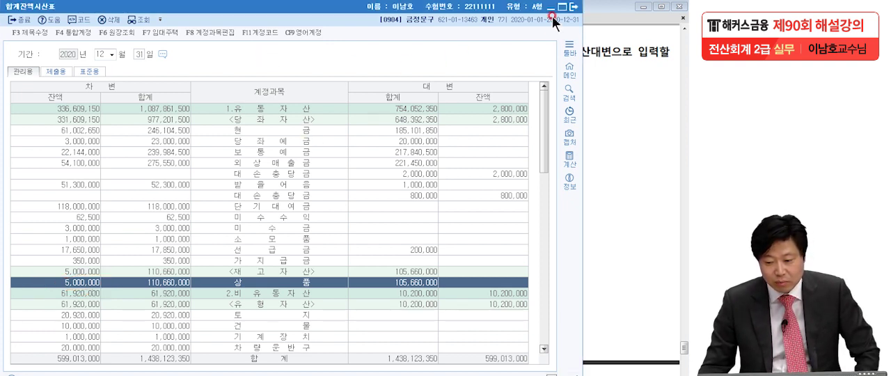
- Close the 합계잔액시산표, 일반전표입력 and 결산자료입력 windows to return to the exam PDF
{"action": "left_click", "coordinate": [570, 8]}
{"action": "left_click", "coordinate": [568, 20]}
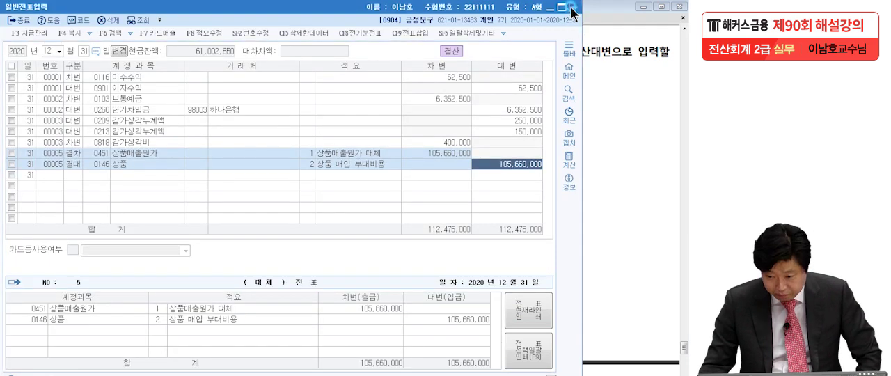
{"action": "left_click", "coordinate": [101, 8]}
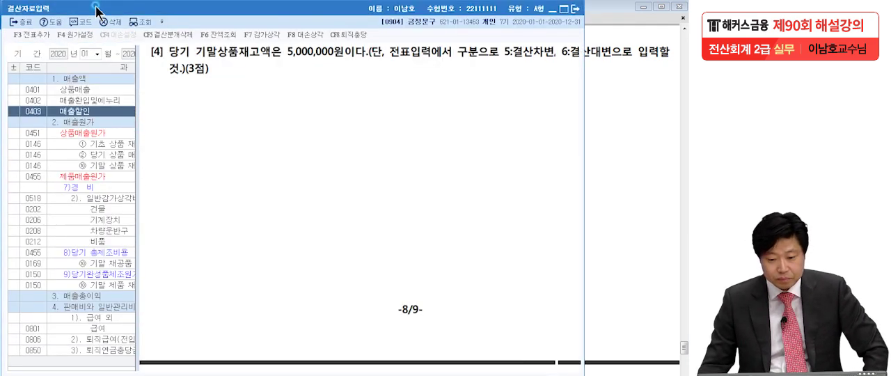
{"action": "left_click", "coordinate": [575, 9]}
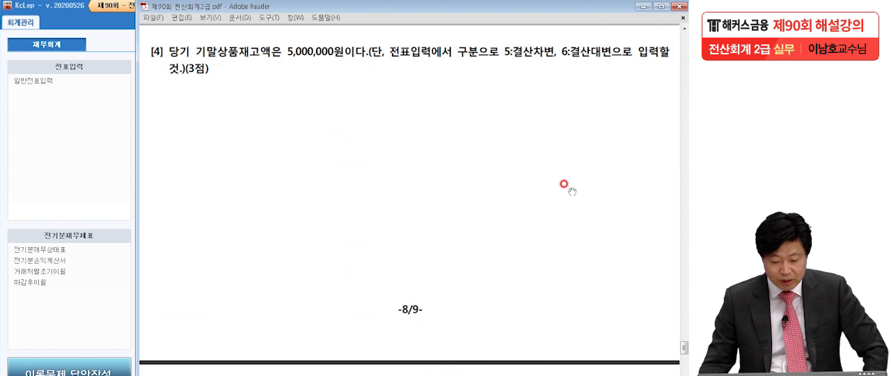
- Go to 문제7 in the exam PDF and underline 가장 많은 월 and 가장 적은 월의 in question [1], then clear the markings
{"action": "scroll", "coordinate": [565, 187], "scroll_direction": "down", "scroll_amount": 6}
{"action": "scroll", "coordinate": [567, 188], "scroll_direction": "down", "scroll_amount": 3}
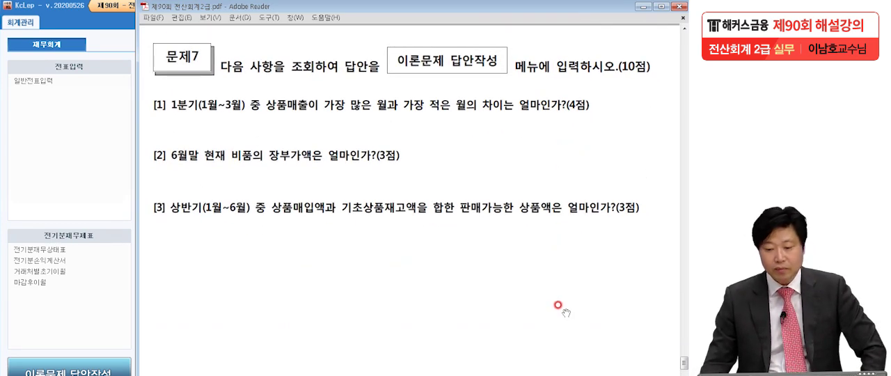
{"action": "scroll", "coordinate": [566, 251], "scroll_direction": "down", "scroll_amount": 2}
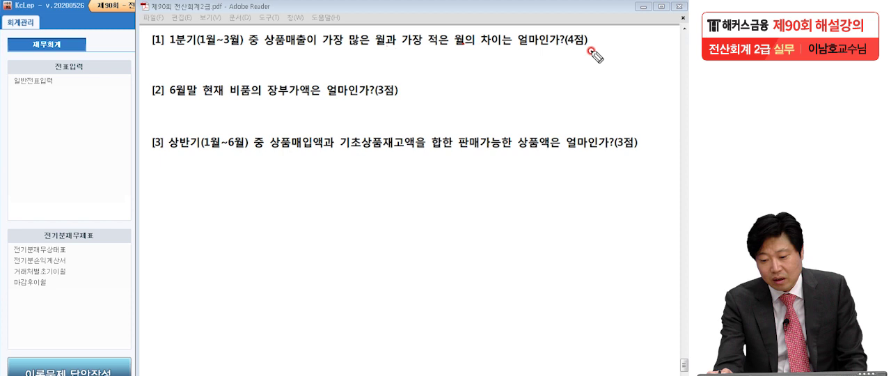
{"action": "left_click_drag", "start_coordinate": [323, 44], "coordinate": [473, 45]}
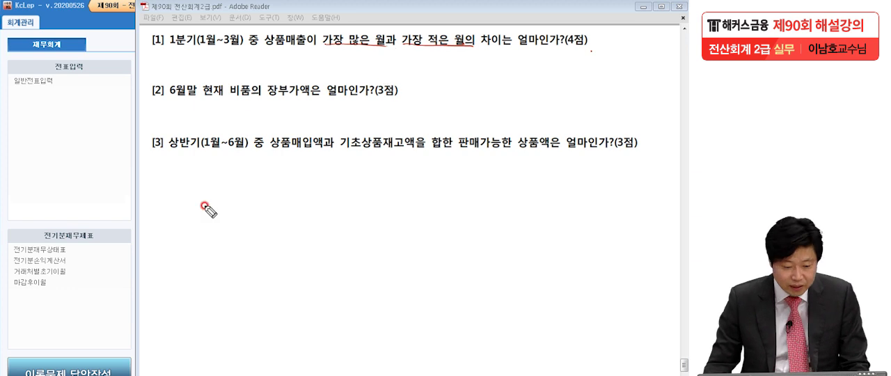
{"action": "key", "text": "Escape"}
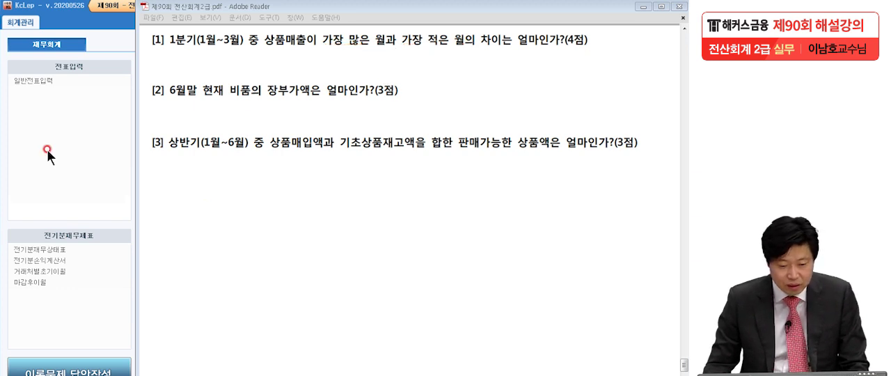
- Open KcLep's 총계정원장 and set the monthly query period to January 1 through March 31, 2020
{"action": "left_click", "coordinate": [69, 148]}
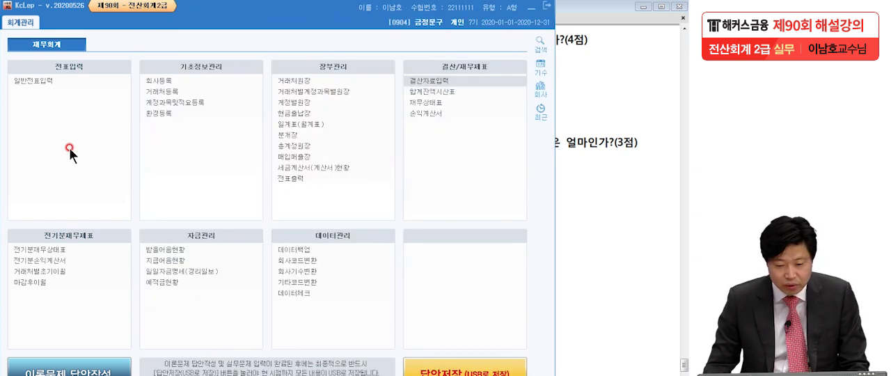
{"action": "left_click", "coordinate": [281, 147]}
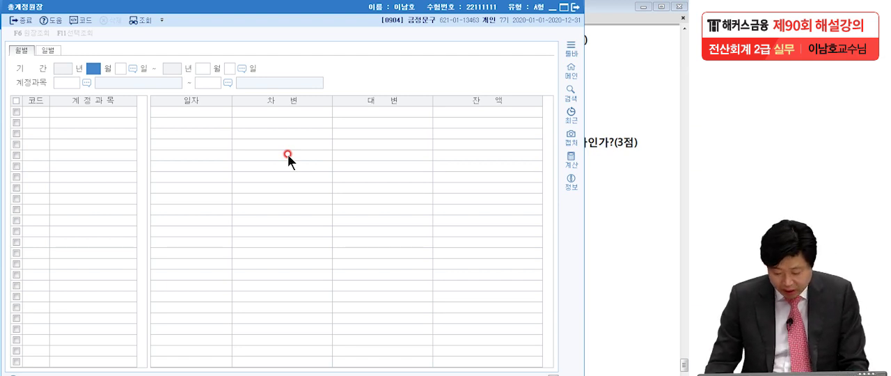
{"action": "type", "text": "1"}
{"action": "key", "text": "Return"}
{"action": "key", "text": "Return"}
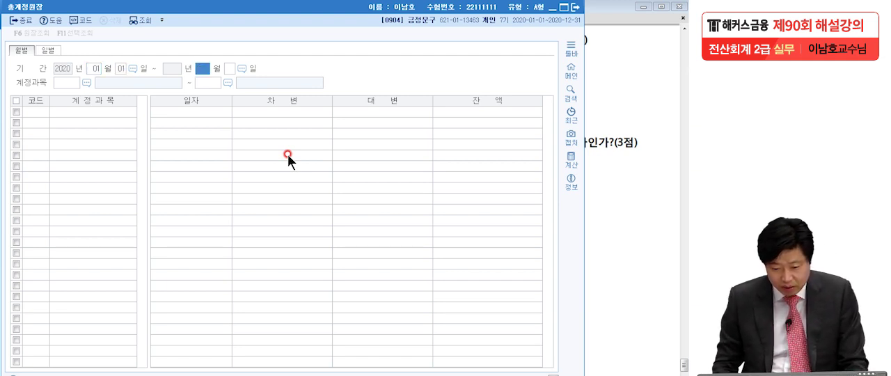
{"action": "type", "text": "3"}
{"action": "key", "text": "Return"}
{"action": "key", "text": "Return"}
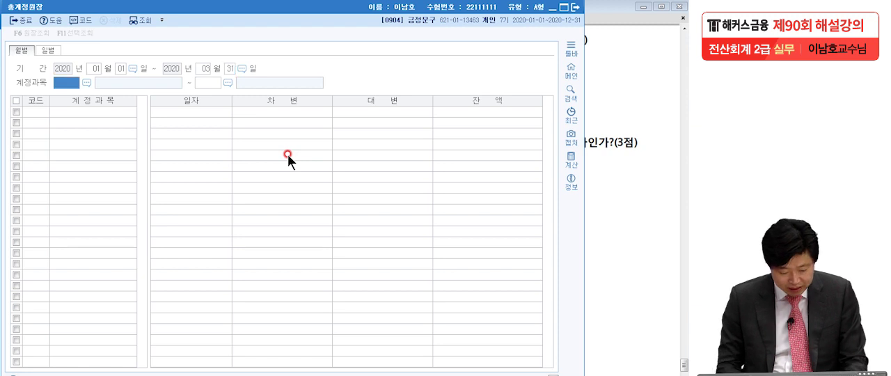
- Query the ledger for account 0401 상품매출 and compare the credit amounts of January, February and March
{"action": "key", "text": "F2"}
{"action": "type", "text": "상품매"}
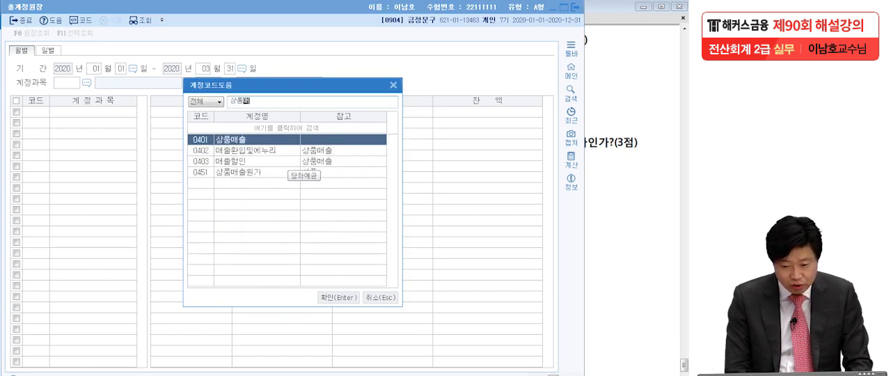
{"action": "key", "text": "Return"}
{"action": "key", "text": "Return"}
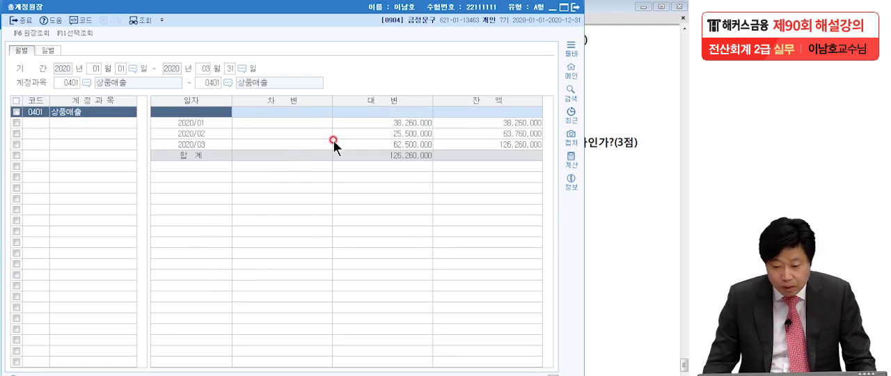
{"action": "left_click", "coordinate": [373, 122]}
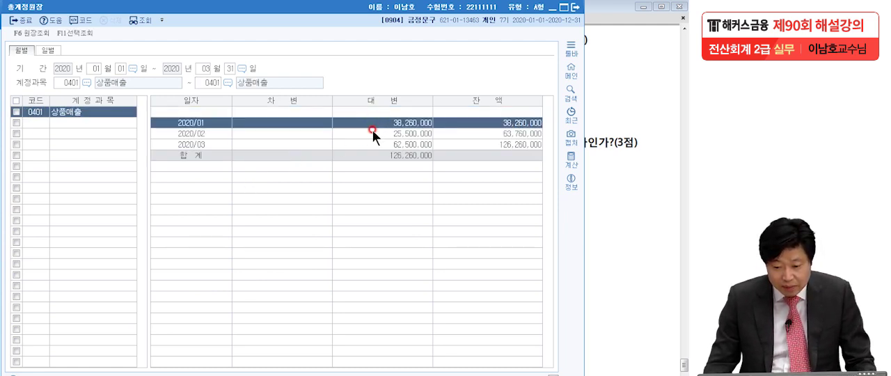
{"action": "left_click", "coordinate": [373, 132]}
{"action": "left_click", "coordinate": [372, 144]}
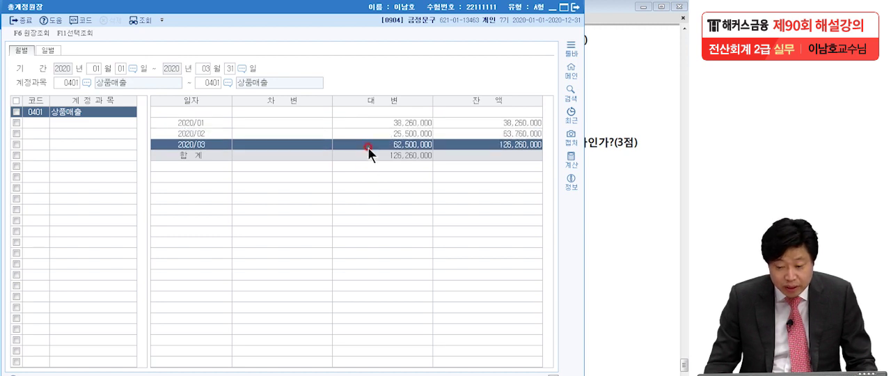
{"action": "left_click", "coordinate": [372, 121]}
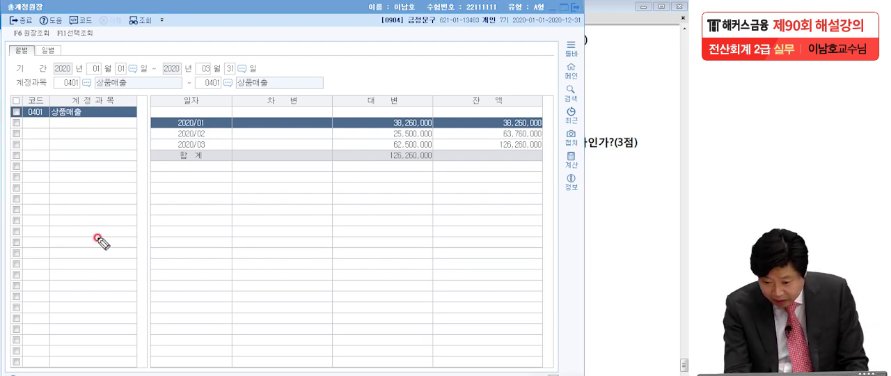
- Circle the March and February credits, label them A and B, write the difference 37,000,000 by hand, then clear the markings
{"action": "mouse_move", "coordinate": [421, 144]}
{"action": "left_mouse_down"}
{"action": "mouse_move", "coordinate": [402, 149]}
{"action": "mouse_move", "coordinate": [391, 139]}
{"action": "mouse_move", "coordinate": [437, 144]}
{"action": "left_mouse_up"}
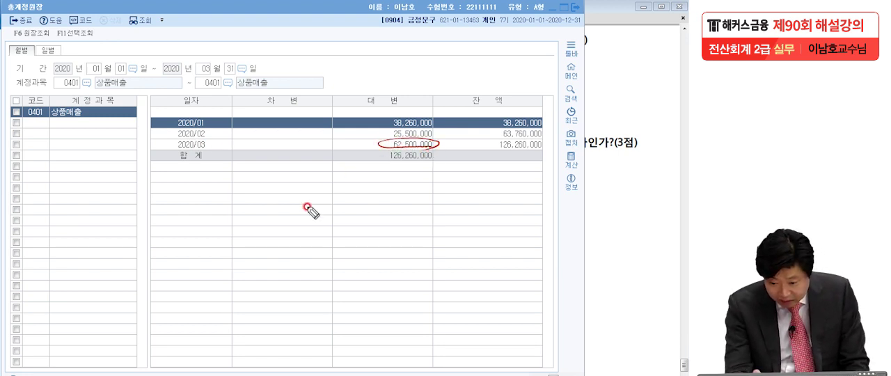
{"action": "left_click_drag", "start_coordinate": [374, 132], "coordinate": [453, 125]}
{"action": "mouse_move", "coordinate": [352, 152]}
{"action": "left_mouse_down"}
{"action": "mouse_move", "coordinate": [366, 147]}
{"action": "mouse_move", "coordinate": [353, 138]}
{"action": "left_mouse_up"}
{"action": "left_click_drag", "start_coordinate": [353, 124], "coordinate": [353, 138]}
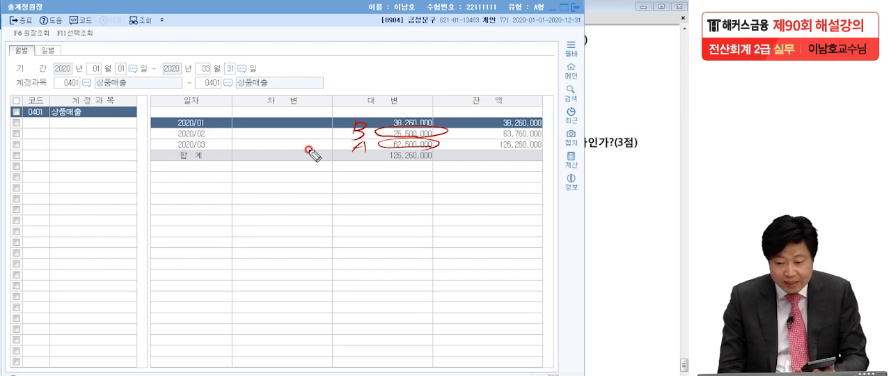
{"action": "mouse_move", "coordinate": [421, 58]}
{"action": "left_mouse_down"}
{"action": "mouse_move", "coordinate": [426, 82]}
{"action": "mouse_move", "coordinate": [453, 74]}
{"action": "mouse_move", "coordinate": [446, 82]}
{"action": "left_mouse_up"}
{"action": "left_click_drag", "start_coordinate": [462, 78], "coordinate": [548, 77]}
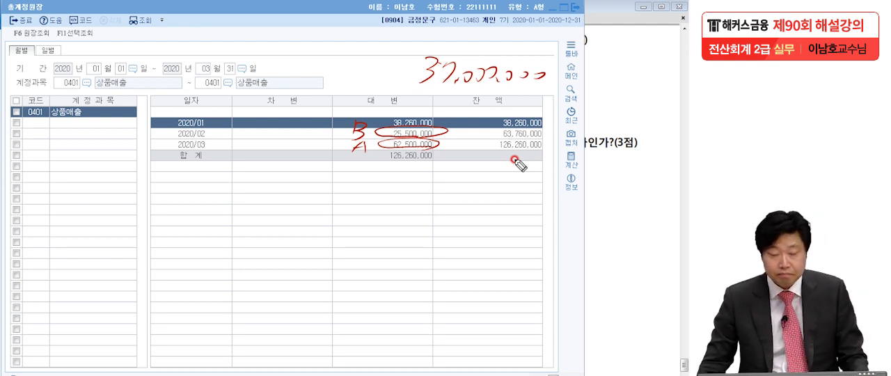
{"action": "key", "text": "Escape"}
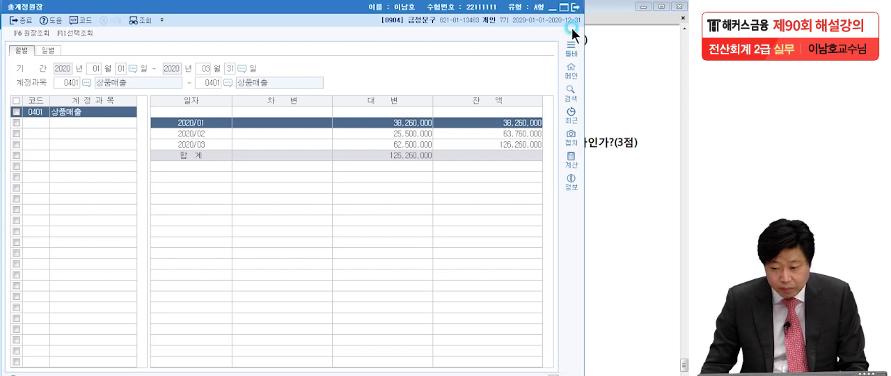
- Close the ledger and enter 37,000,000 as 실무시험답안 [1] in 이론문제 답안작성, then close the answer form
{"action": "left_click", "coordinate": [575, 7]}
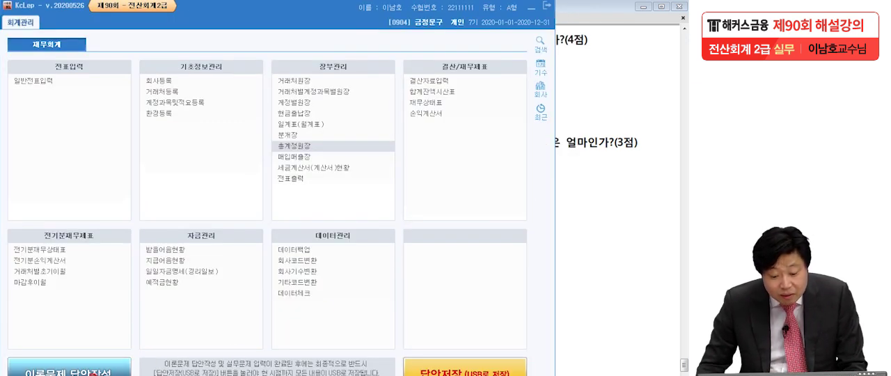
{"action": "left_click", "coordinate": [70, 369]}
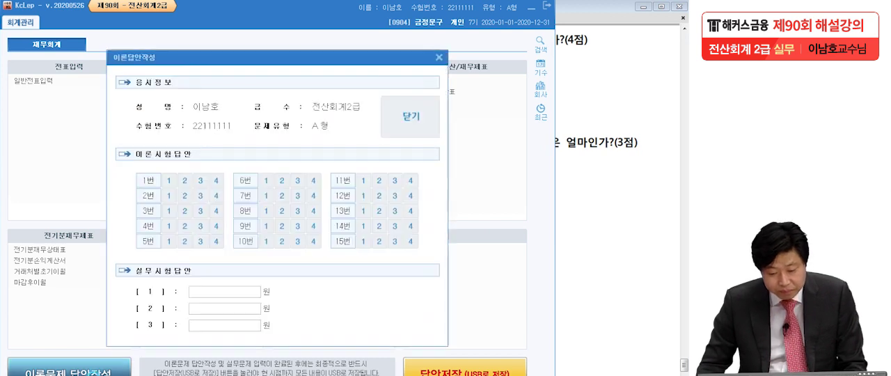
{"action": "left_click", "coordinate": [198, 291]}
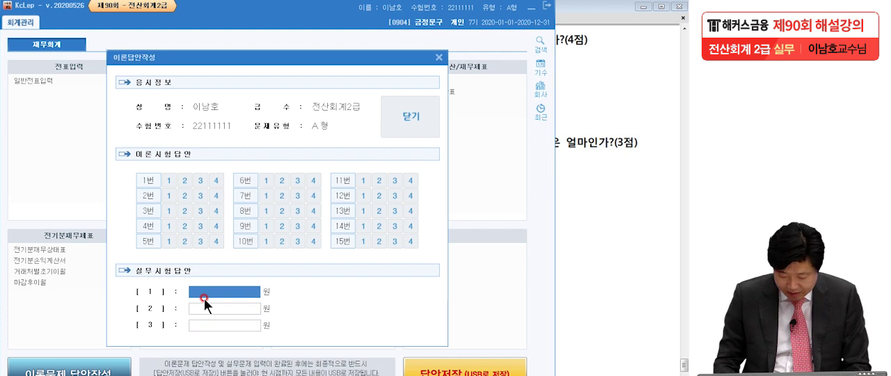
{"action": "type", "text": "37,000,000"}
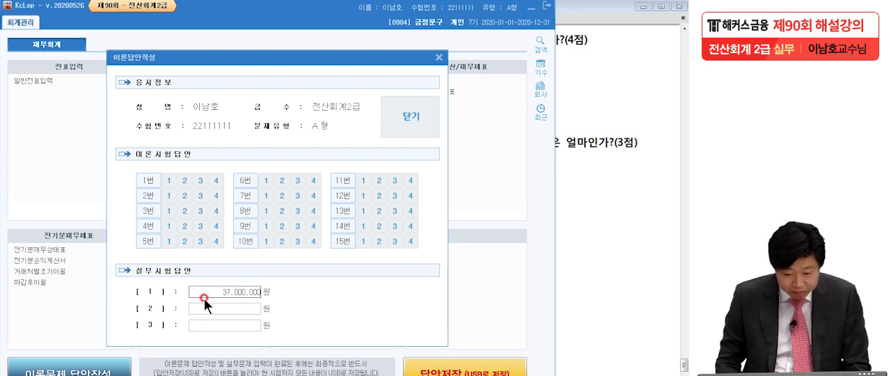
{"action": "key", "text": "Return"}
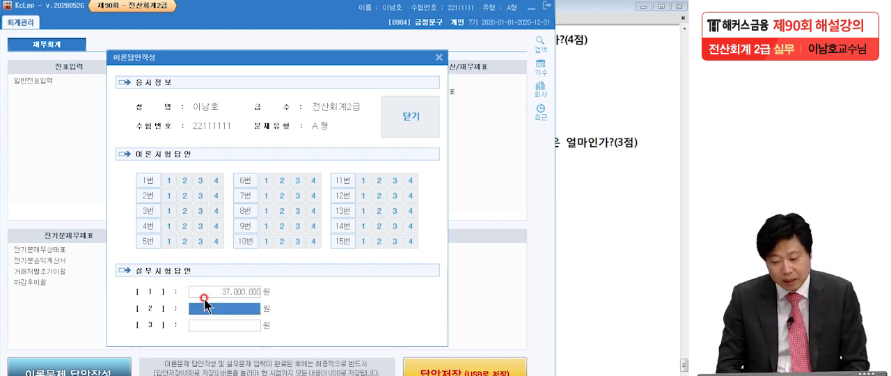
{"action": "left_click", "coordinate": [423, 116]}
- Switch to the exam PDF in Adobe Reader, go to question [2], underline 비품 and 장부가액, then clear the markings
{"action": "left_click", "coordinate": [261, 316]}
{"action": "left_click", "coordinate": [564, 248]}
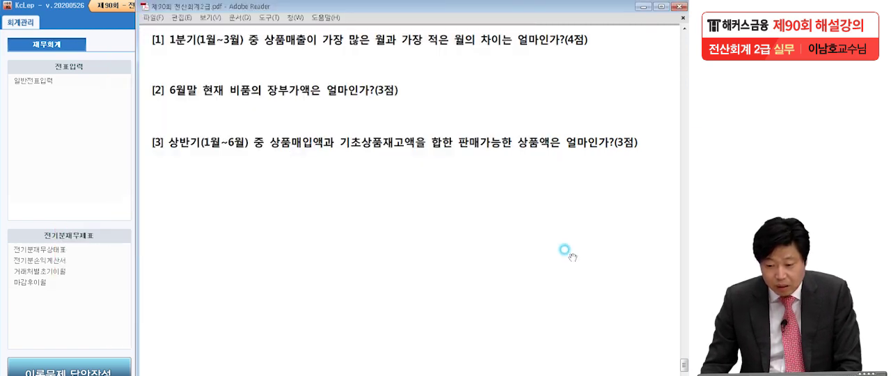
{"action": "scroll", "coordinate": [561, 247], "scroll_direction": "down", "scroll_amount": 2}
{"action": "left_click_drag", "start_coordinate": [556, 245], "coordinate": [554, 247]}
{"action": "left_click", "coordinate": [110, 240]}
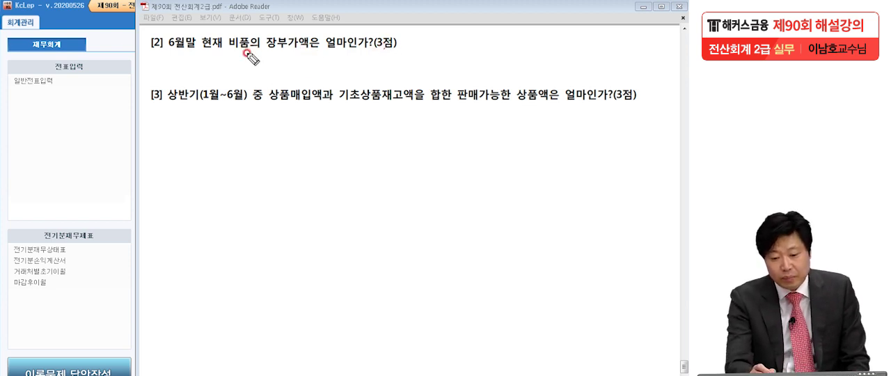
{"action": "left_click_drag", "start_coordinate": [228, 49], "coordinate": [307, 47]}
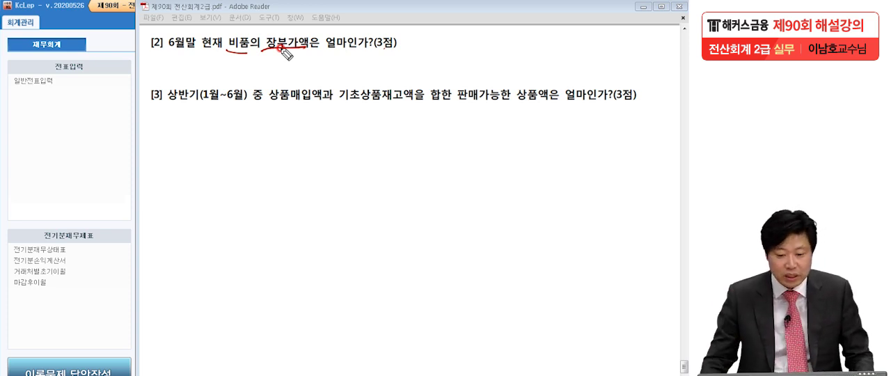
{"action": "key", "text": "Escape"}
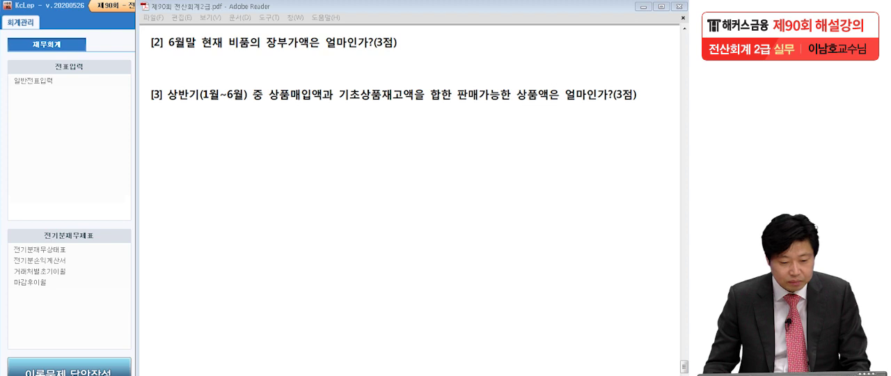
- Switch to KcLep, open 재무상태표 and query it for June 2020
{"action": "left_click", "coordinate": [82, 158]}
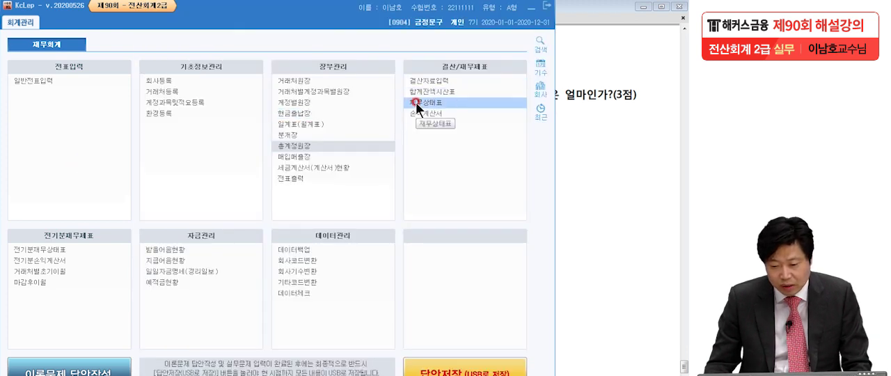
{"action": "left_click", "coordinate": [415, 102]}
{"action": "left_click_drag", "start_coordinate": [219, 91], "coordinate": [338, 6]}
{"action": "left_click", "coordinate": [622, 121]}
{"action": "left_click", "coordinate": [262, 61]}
{"action": "left_click", "coordinate": [83, 160]}
{"action": "type", "text": "6"}
{"action": "key", "text": "Return"}
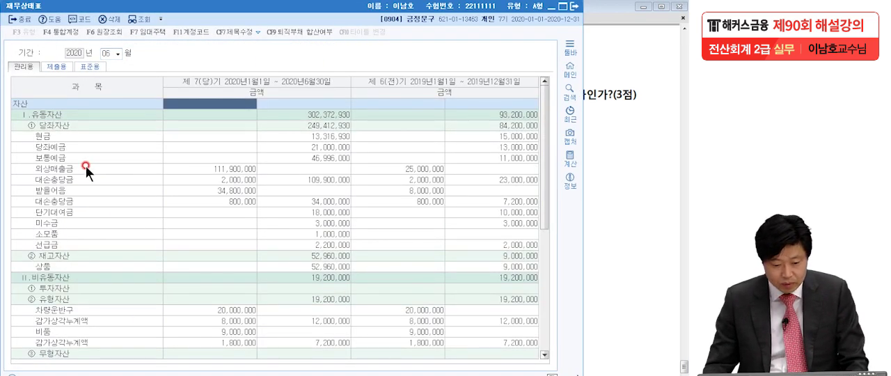
- Locate 비품 and its 감가상각누계액, mark both amounts, box the current-period book value 7,200,000, then clear the markings
{"action": "scroll", "coordinate": [103, 200], "scroll_direction": "down", "scroll_amount": 3}
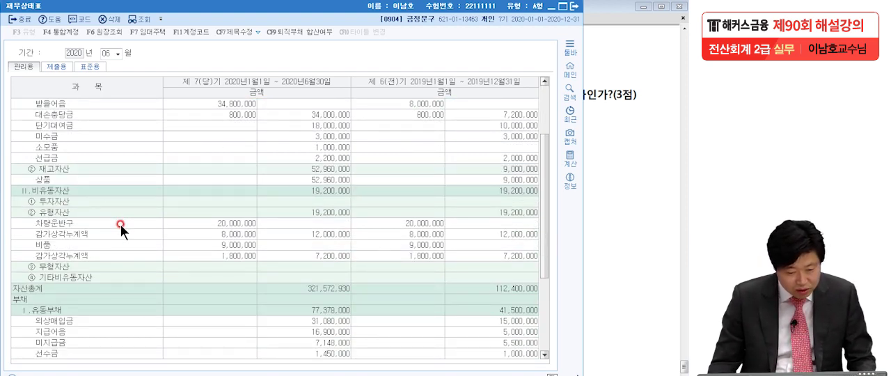
{"action": "left_click", "coordinate": [116, 242]}
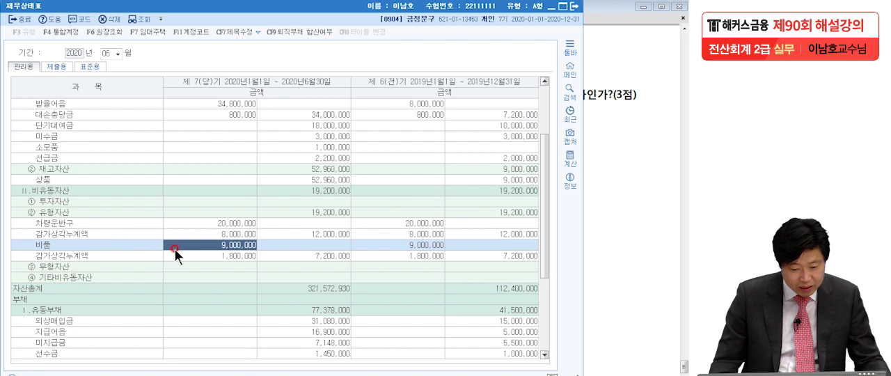
{"action": "left_click", "coordinate": [186, 230]}
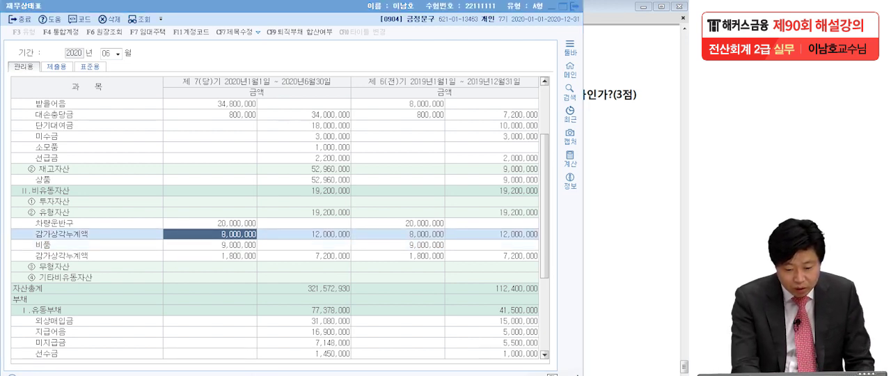
{"action": "left_click_drag", "start_coordinate": [256, 249], "coordinate": [286, 233]}
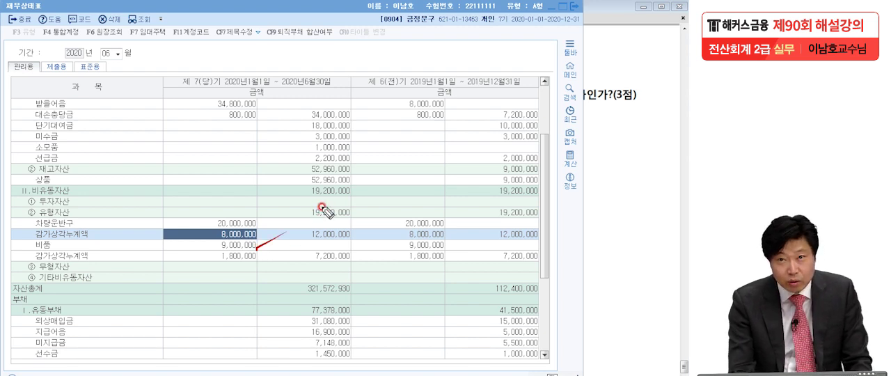
{"action": "left_click_drag", "start_coordinate": [254, 259], "coordinate": [266, 256]}
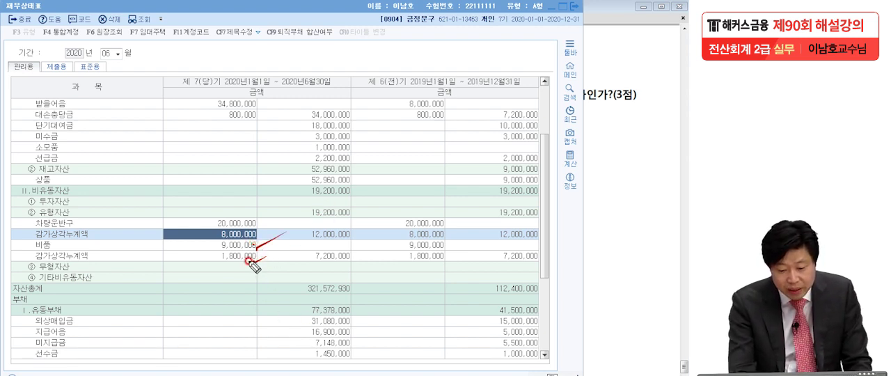
{"action": "mouse_move", "coordinate": [307, 262]}
{"action": "left_mouse_down"}
{"action": "mouse_move", "coordinate": [307, 246]}
{"action": "mouse_move", "coordinate": [357, 258]}
{"action": "left_mouse_up"}
{"action": "mouse_move", "coordinate": [307, 265]}
{"action": "left_mouse_down"}
{"action": "mouse_move", "coordinate": [361, 260]}
{"action": "mouse_move", "coordinate": [401, 218]}
{"action": "left_mouse_up"}
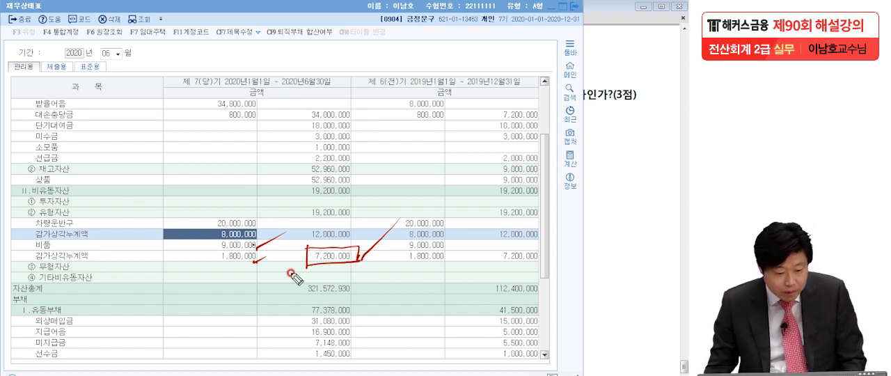
{"action": "key", "text": "Escape"}
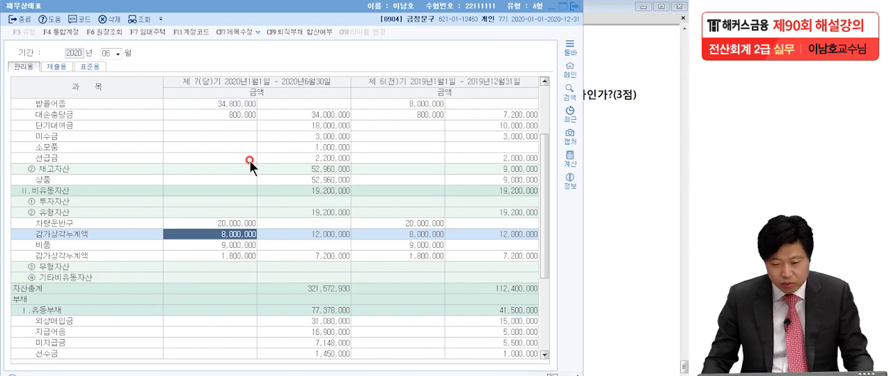
- Close 재무상태표 and enter 7,200,000 as 실무시험답안 [2] in 이론문제 답안작성, then close the answer form
{"action": "left_click", "coordinate": [575, 7]}
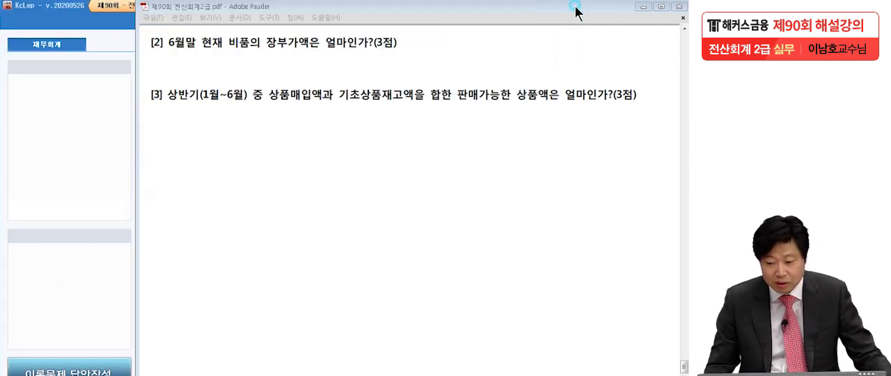
{"action": "left_click", "coordinate": [90, 203]}
{"action": "left_click", "coordinate": [124, 365]}
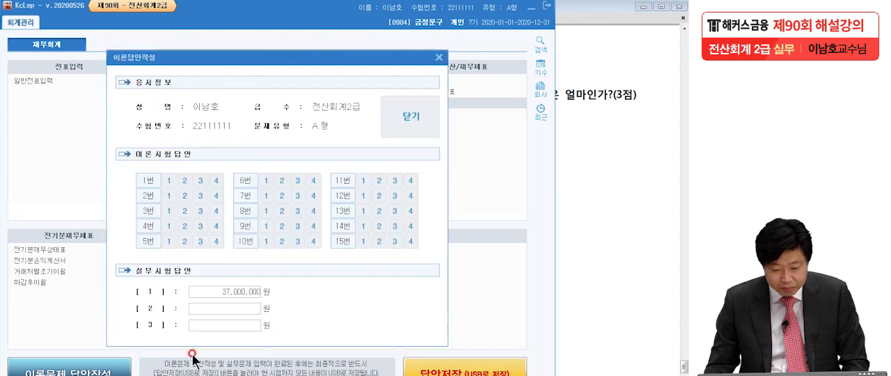
{"action": "left_click", "coordinate": [226, 312]}
{"action": "type", "text": "7,200,00"}
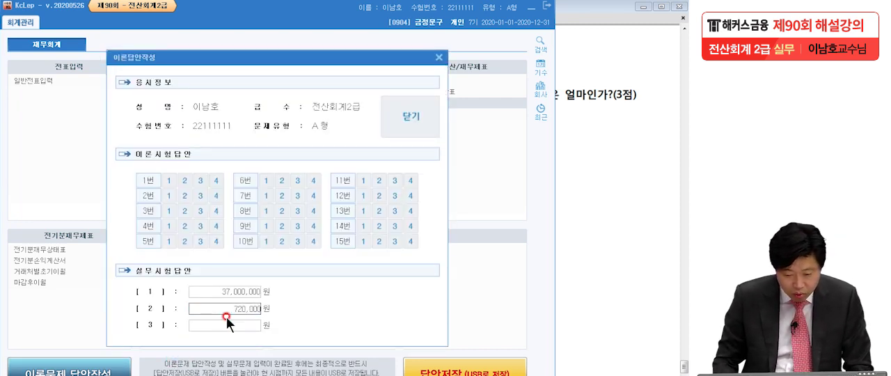
{"action": "type", "text": "0"}
{"action": "key", "text": "Return"}
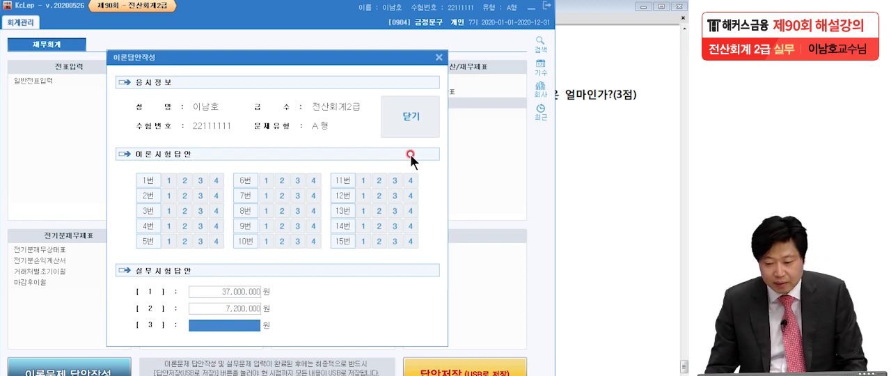
{"action": "left_click", "coordinate": [416, 122]}
{"action": "left_click", "coordinate": [260, 317]}
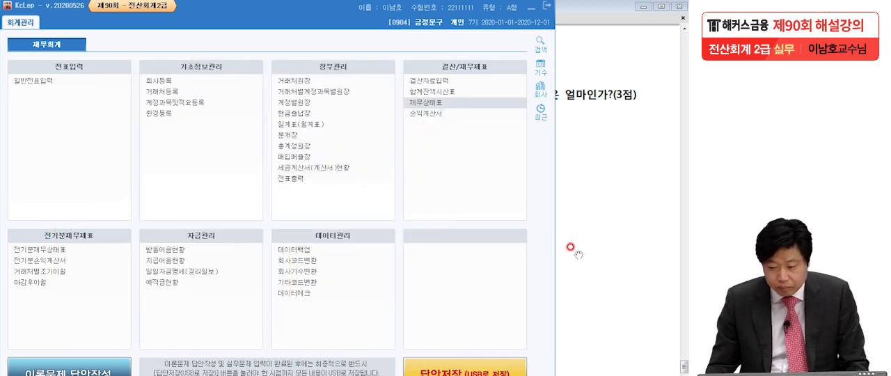
- Switch to the exam PDF's question [3], underline 상반기(1월~6월) and 판매가능한 상품액, then clear the markings
{"action": "left_click", "coordinate": [596, 245]}
{"action": "left_click_drag", "start_coordinate": [591, 262], "coordinate": [589, 211]}
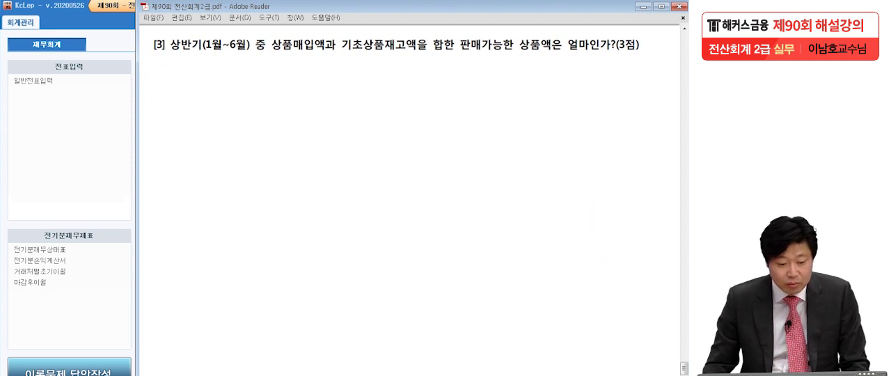
{"action": "left_click", "coordinate": [2, 201]}
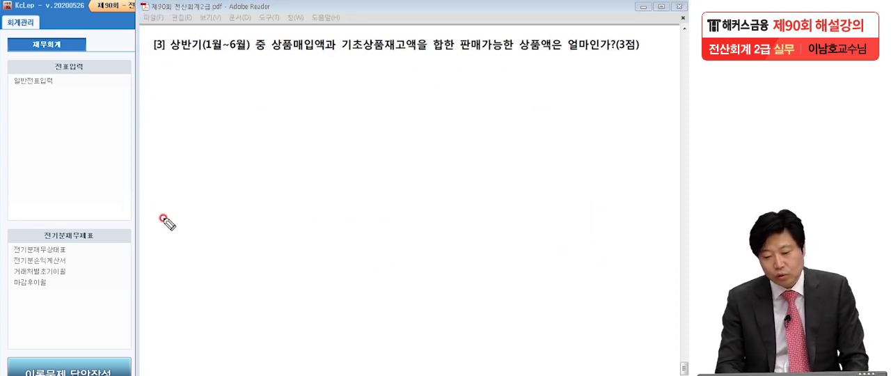
{"action": "left_click", "coordinate": [331, 51]}
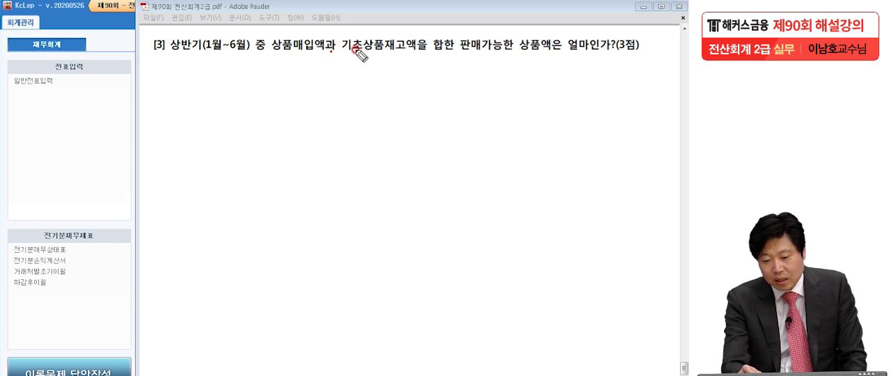
{"action": "left_click", "coordinate": [432, 52]}
{"action": "left_click_drag", "start_coordinate": [459, 55], "coordinate": [543, 55]}
{"action": "left_click", "coordinate": [602, 53]}
{"action": "mouse_move", "coordinate": [167, 53]}
{"action": "left_mouse_down"}
{"action": "mouse_move", "coordinate": [250, 50]}
{"action": "mouse_move", "coordinate": [239, 50]}
{"action": "left_mouse_up"}
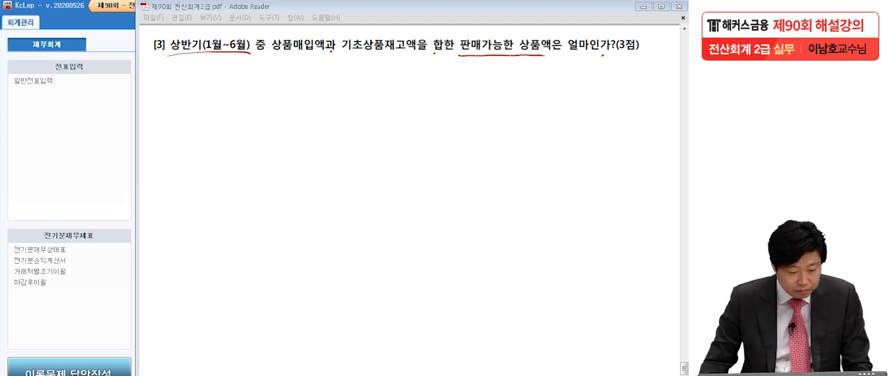
{"action": "key", "text": "Escape"}
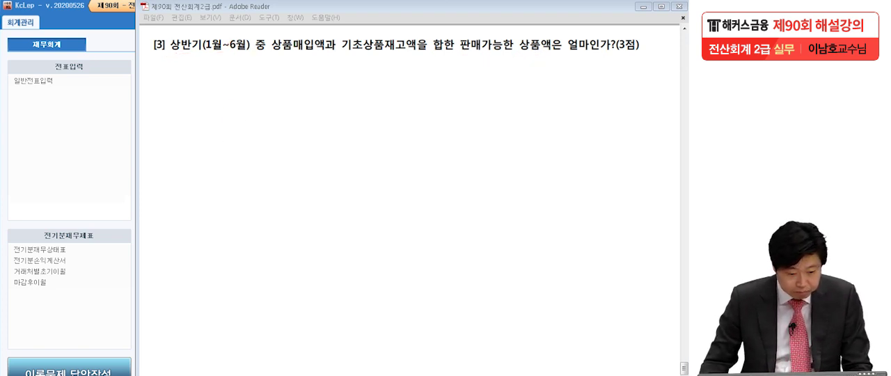
- Switch to KcLep, open 합계잔액시산표 and query it as of June 30, 2020
{"action": "left_click", "coordinate": [100, 169]}
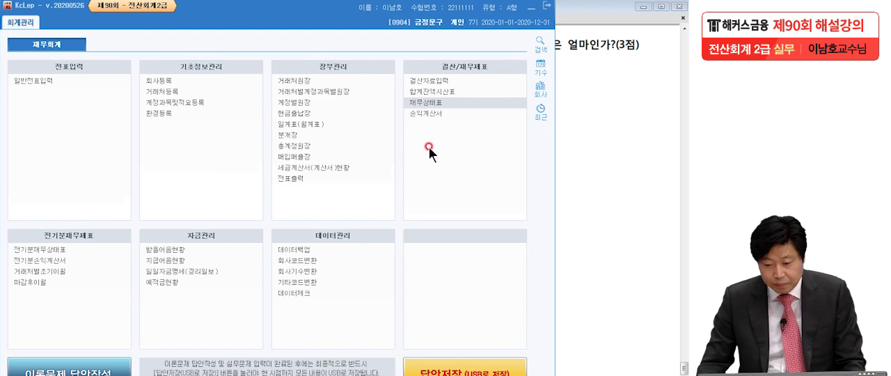
{"action": "left_click", "coordinate": [422, 92]}
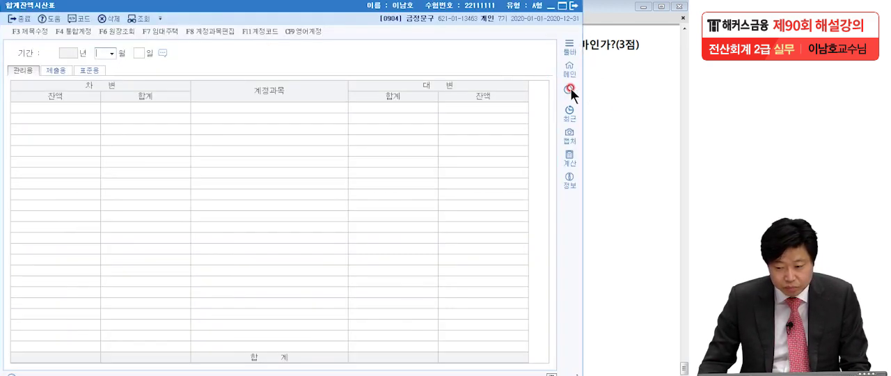
{"action": "left_click", "coordinate": [622, 103]}
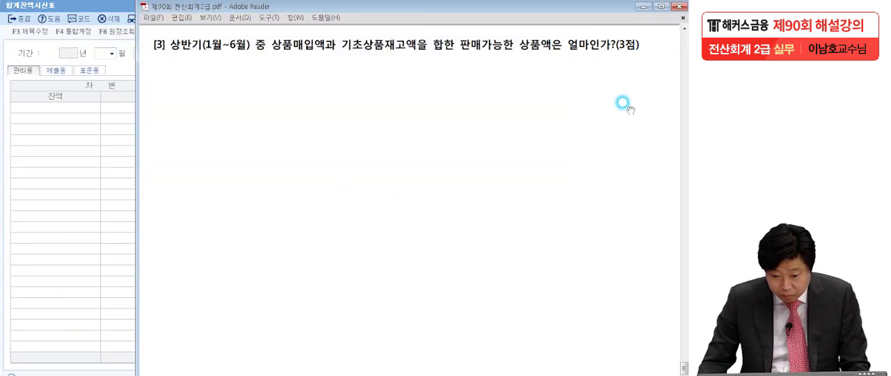
{"action": "left_click", "coordinate": [96, 209]}
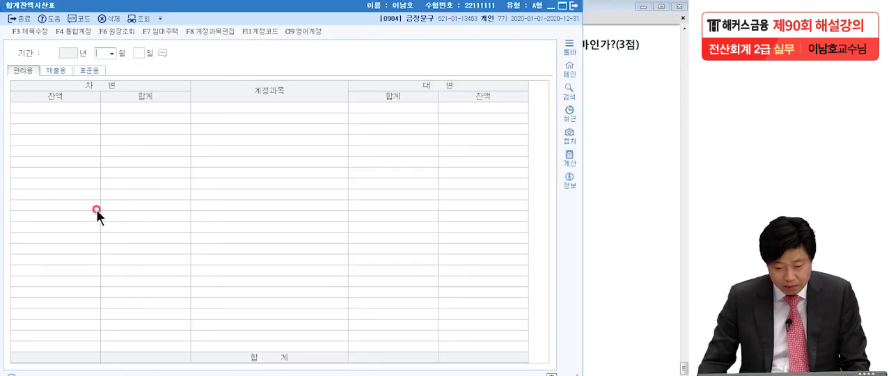
{"action": "type", "text": "06"}
{"action": "key", "text": "Return"}
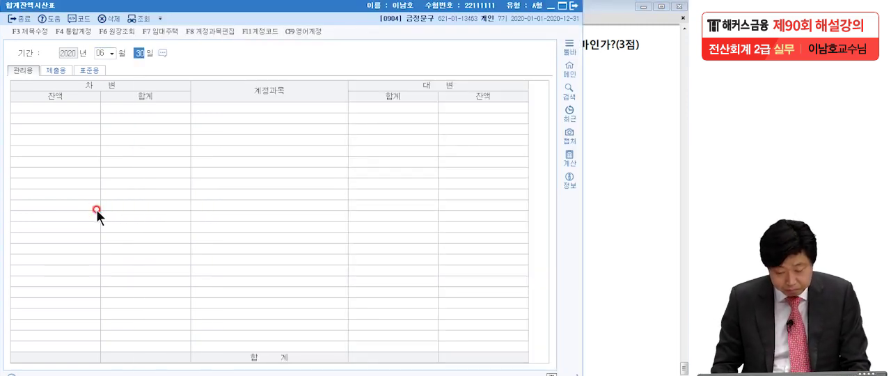
{"action": "key", "text": "Return"}
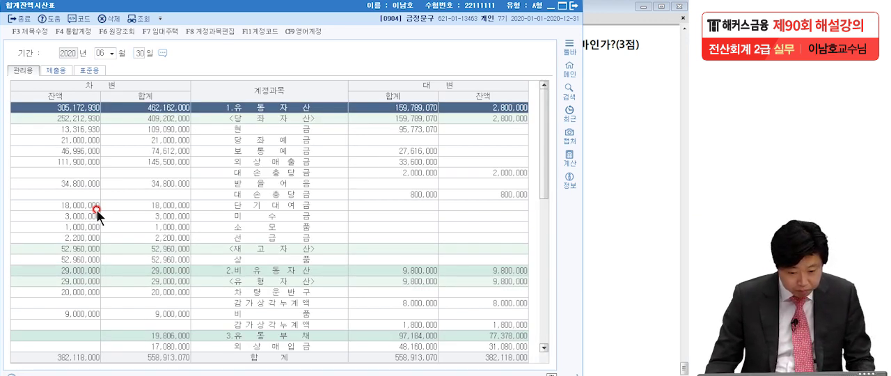
- Find the 상품 row under 재고자산 in the trial balance and circle its debit balance
{"action": "scroll", "coordinate": [123, 270], "scroll_direction": "down", "scroll_amount": 4}
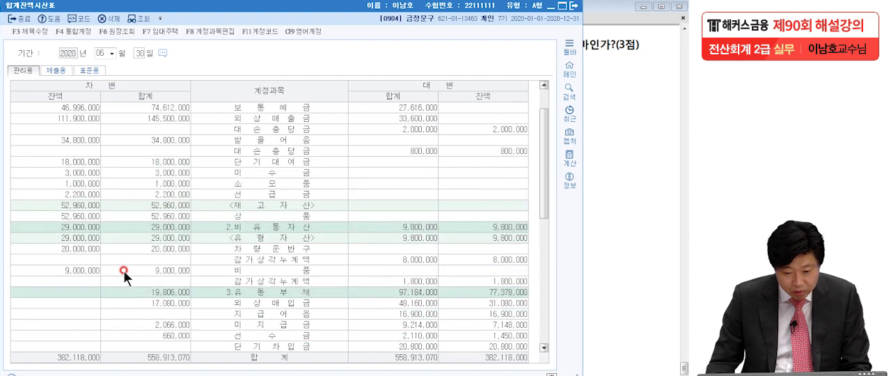
{"action": "left_click", "coordinate": [80, 216]}
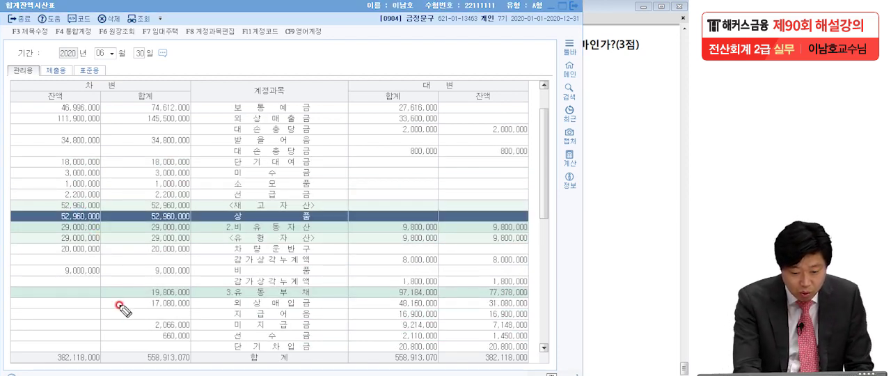
{"action": "mouse_move", "coordinate": [69, 226]}
{"action": "left_mouse_down"}
{"action": "mouse_move", "coordinate": [43, 210]}
{"action": "mouse_move", "coordinate": [61, 229]}
{"action": "left_mouse_up"}
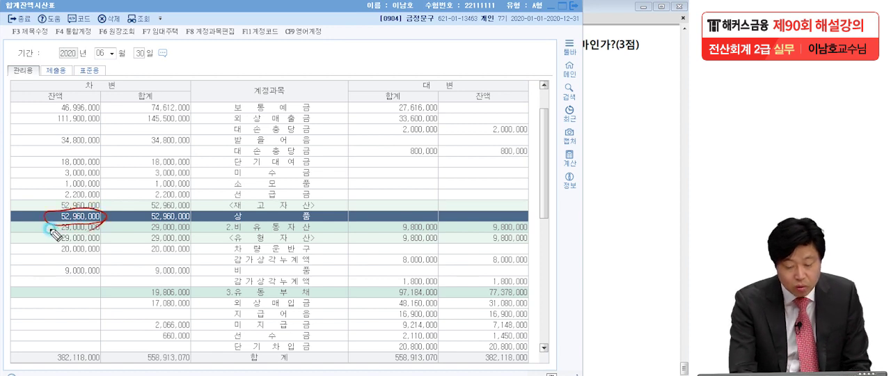
{"action": "left_click", "coordinate": [49, 229]}
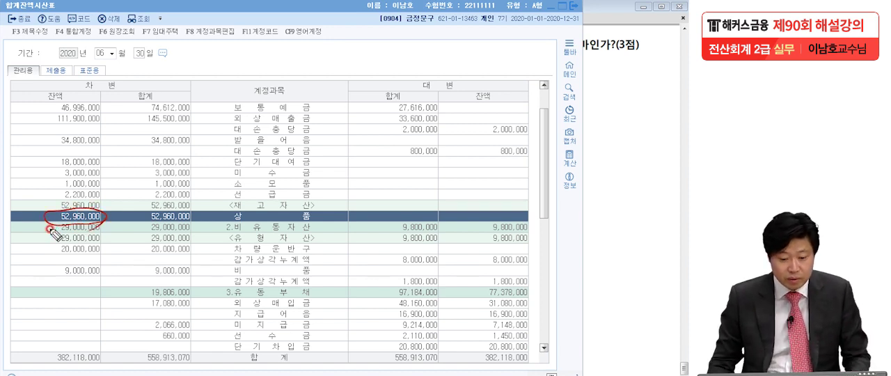
- Open the 상품 account's ledger from the trial balance, review the carried-forward amount and January–June debit entries, and close the ledger
{"action": "double_click", "coordinate": [85, 217]}
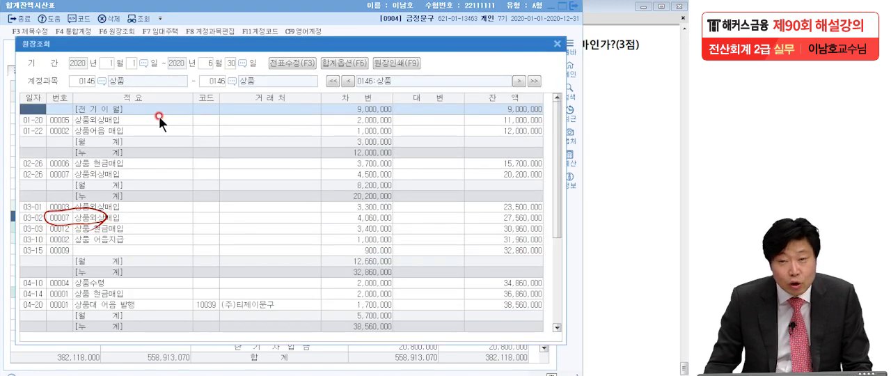
{"action": "left_click", "coordinate": [361, 109]}
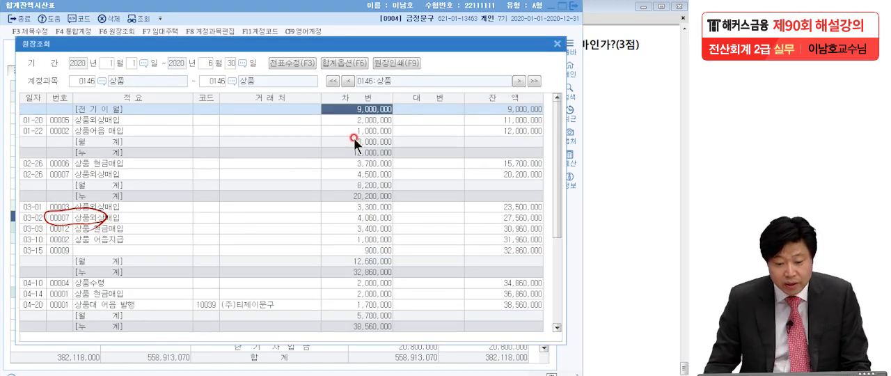
{"action": "scroll", "coordinate": [352, 119], "scroll_direction": "down", "scroll_amount": 5}
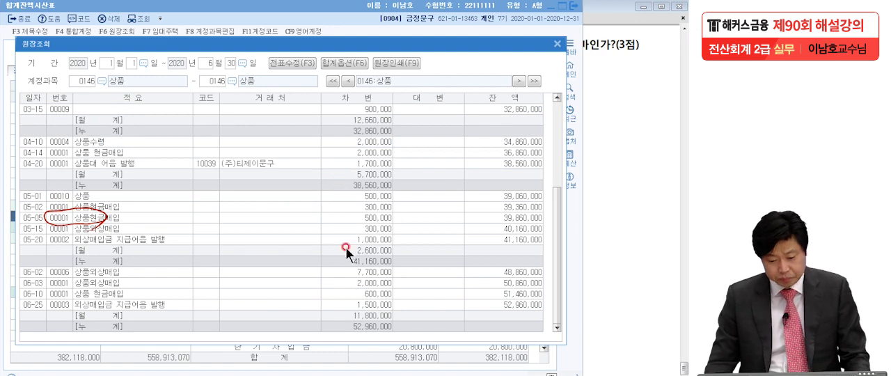
{"action": "left_click", "coordinate": [359, 228]}
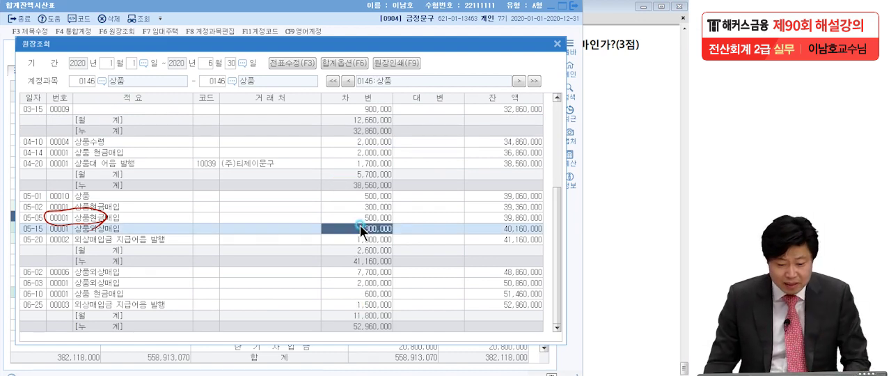
{"action": "scroll", "coordinate": [359, 233], "scroll_direction": "up", "scroll_amount": 4}
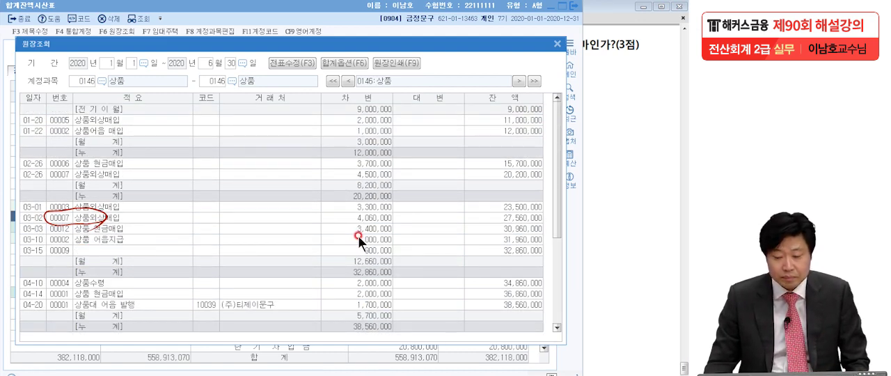
{"action": "left_click", "coordinate": [557, 43]}
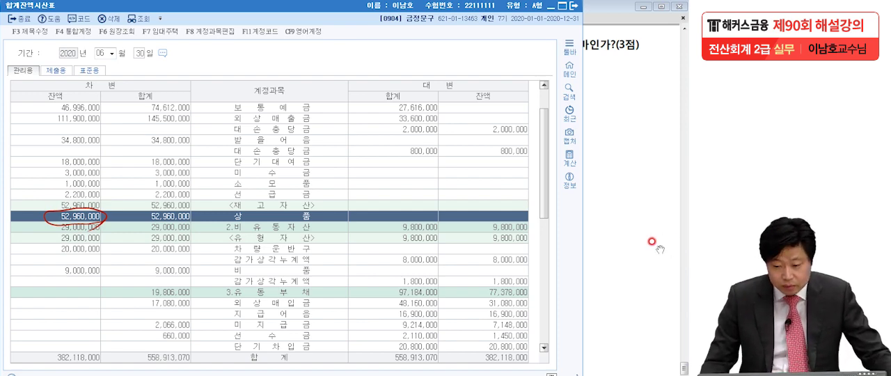
- Close 합계잔액시산표 and enter 52,960,000 as 실무시험답안 [3] in 이론문제 답안작성
{"action": "left_click", "coordinate": [573, 5]}
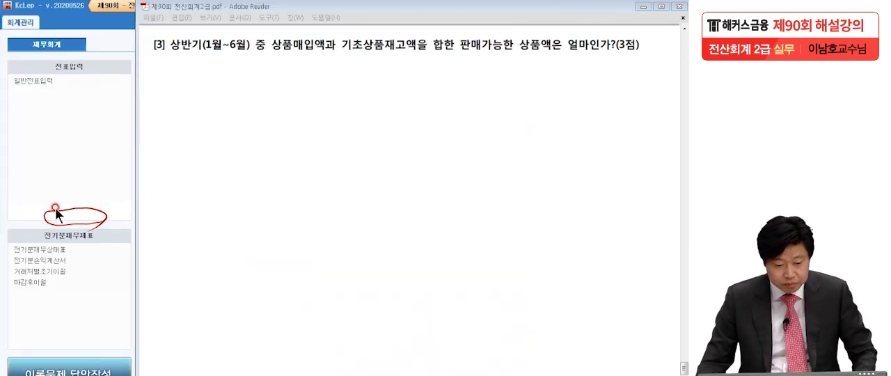
{"action": "left_click", "coordinate": [32, 169]}
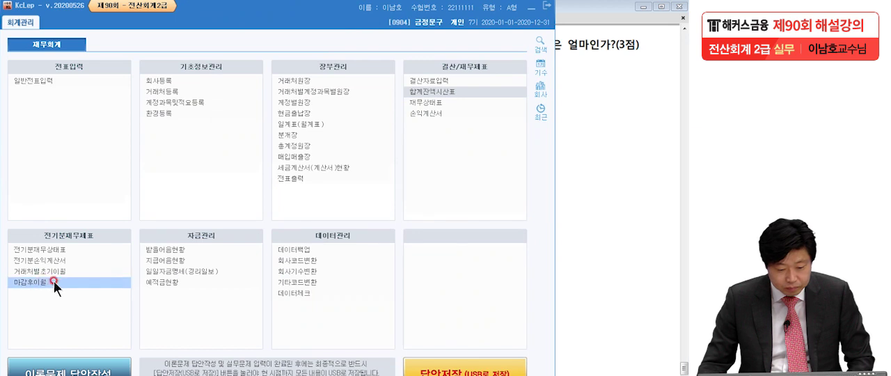
{"action": "left_click", "coordinate": [69, 368]}
{"action": "left_click", "coordinate": [239, 322]}
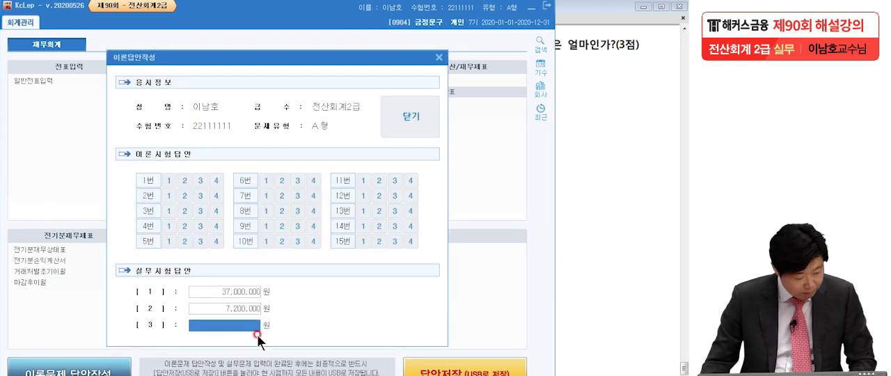
{"action": "type", "text": "82960000"}
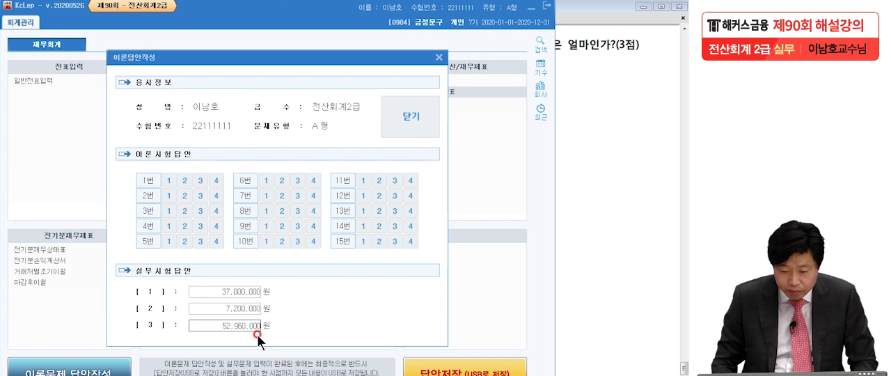
- Close the answer form, acknowledge the completion notice, and switch to the exam PDF in Adobe Reader
{"action": "key", "text": "Return"}
{"action": "left_click", "coordinate": [420, 118]}
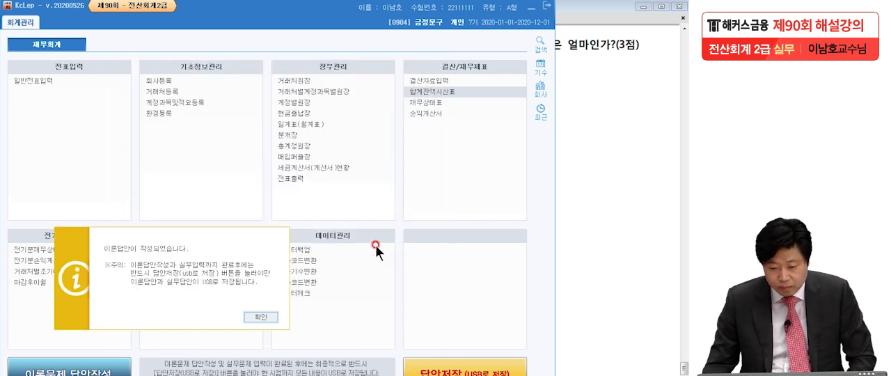
{"action": "left_click", "coordinate": [266, 317]}
{"action": "left_click", "coordinate": [585, 250]}
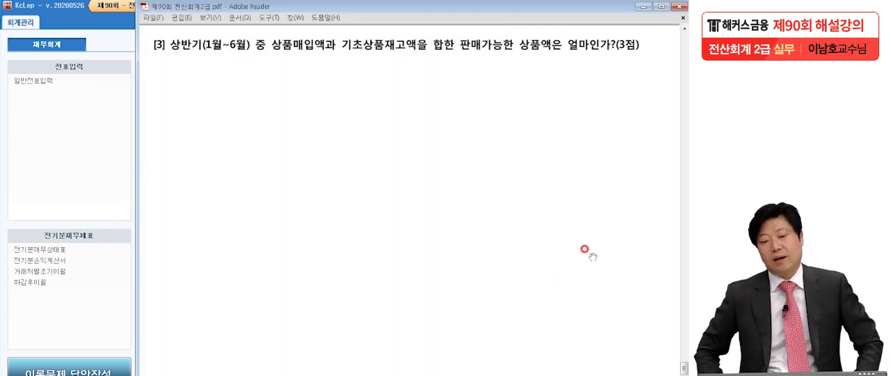